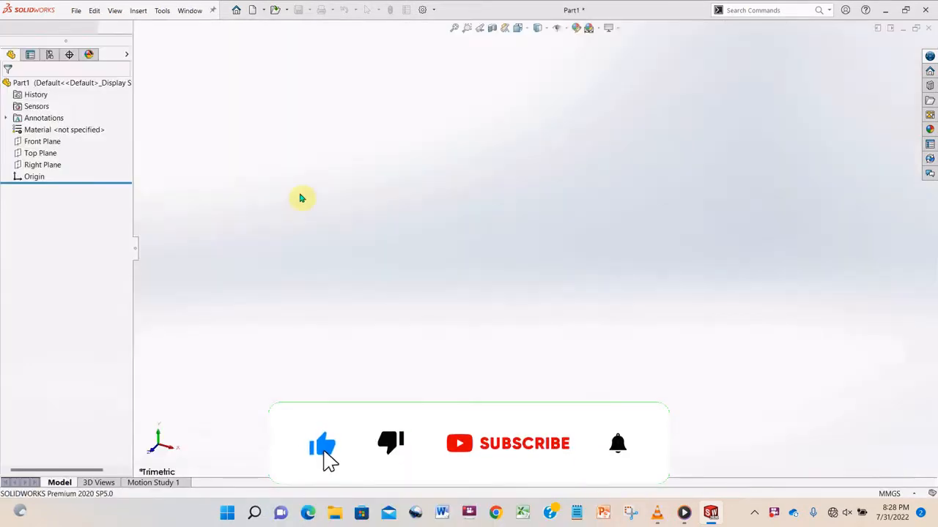
Sketch a corner rectangle about 183 mm wide and 137 mm high on the Front Plane, around the origin.
left_click(55, 180)
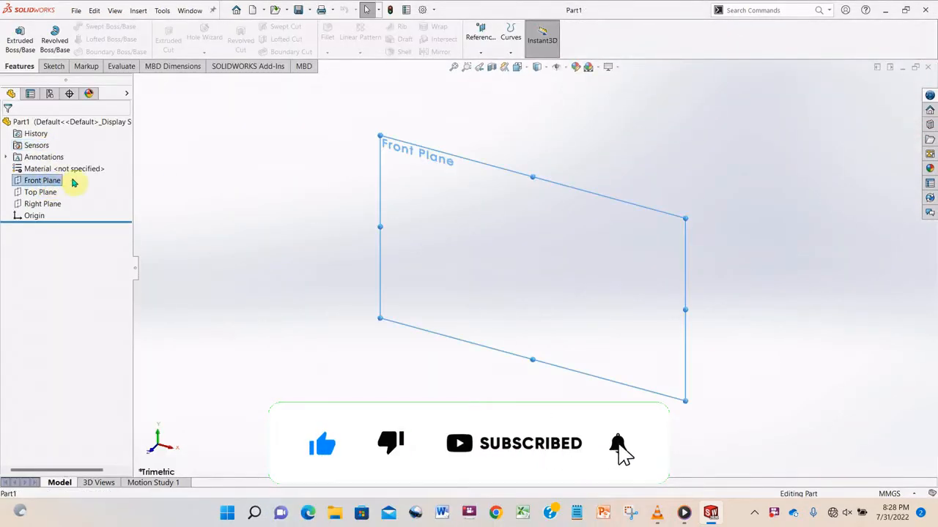
left_click(54, 66)
left_click(15, 37)
left_click(101, 38)
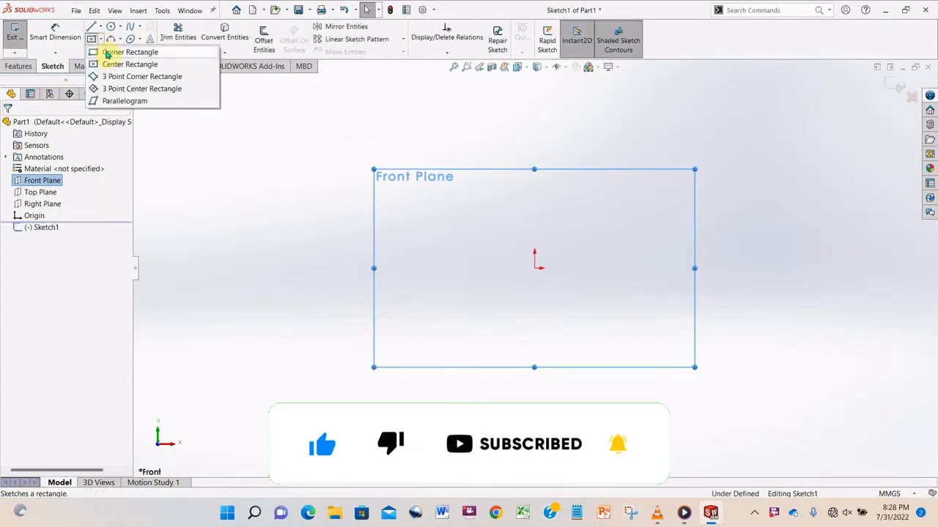
left_click(389, 199)
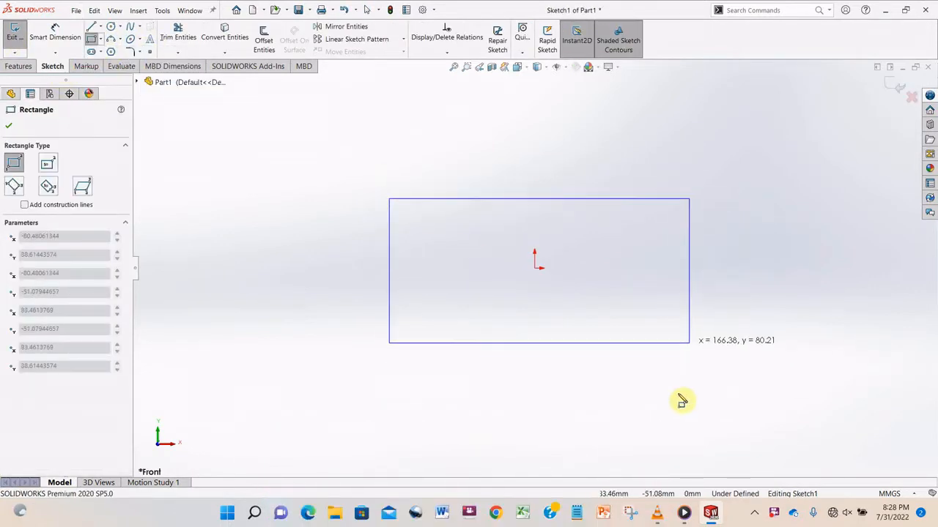
left_click(671, 444)
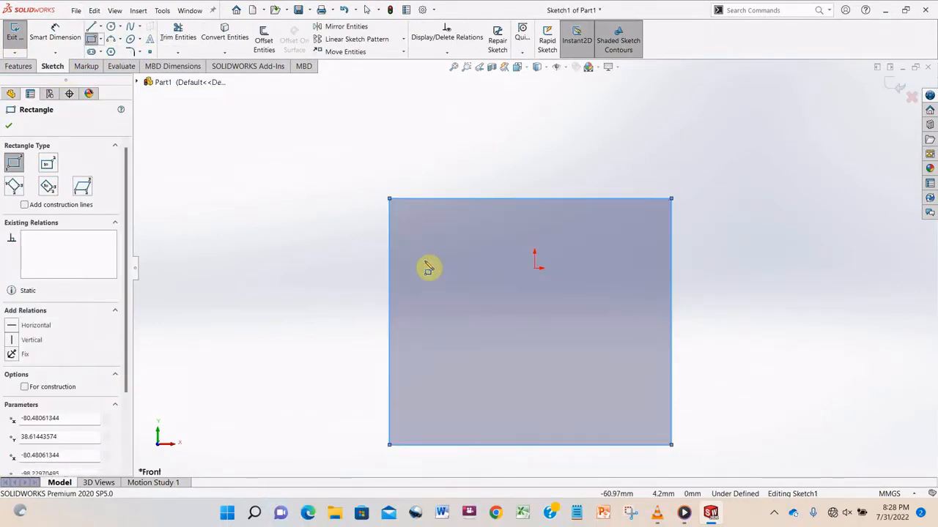
Dimension the rectangle's height and width to 160 mm each.
left_click(55, 30)
left_click(388, 326)
left_click(333, 322)
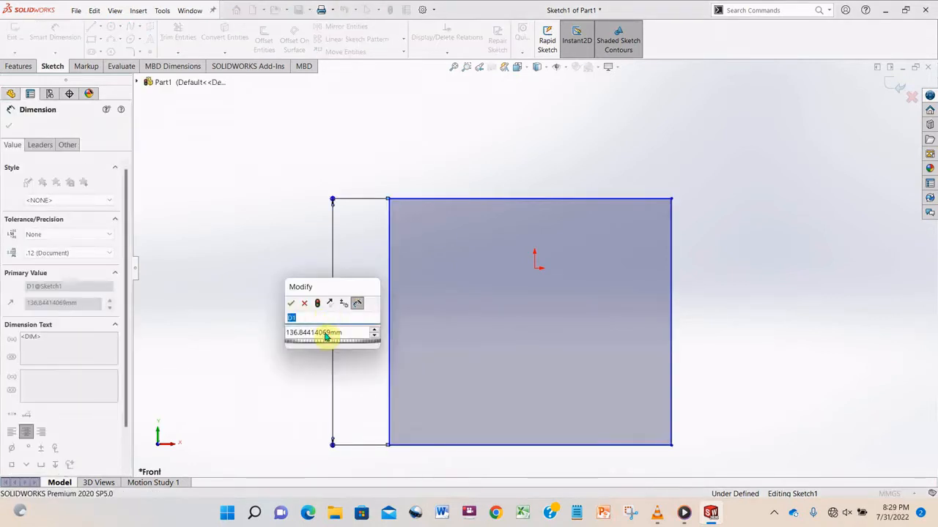
type("160")
key("Return")
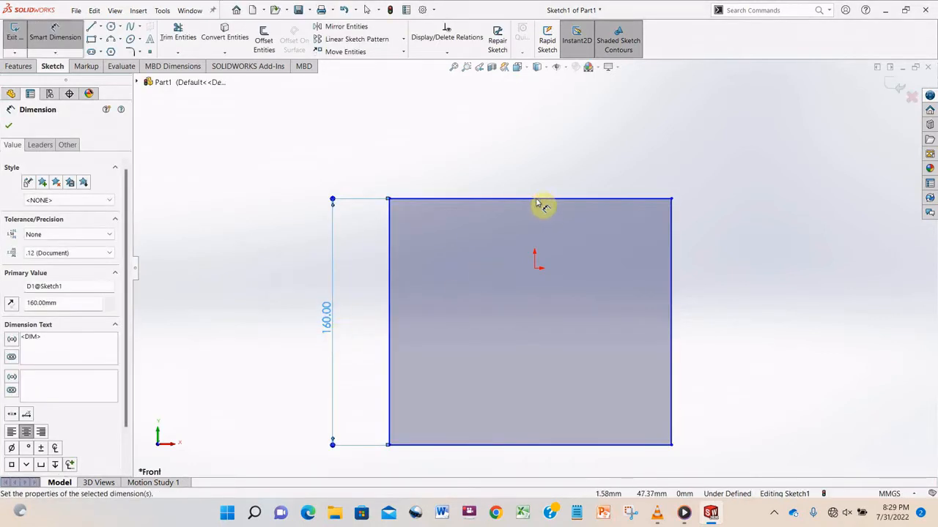
left_click(557, 185)
left_click(554, 176)
type("160")
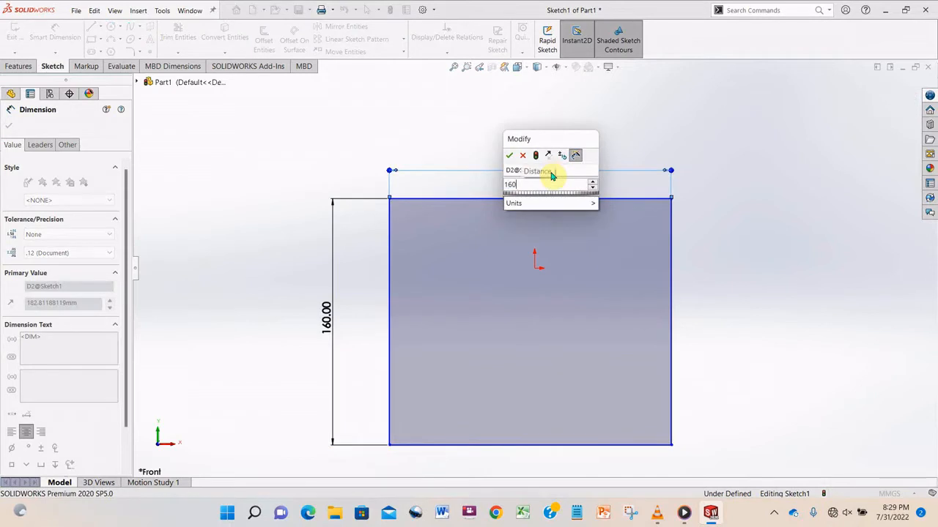
key("Return")
left_click(58, 39)
Try a vertical centerline between the midpoints of the square's upper and lower edges.
left_click(100, 26)
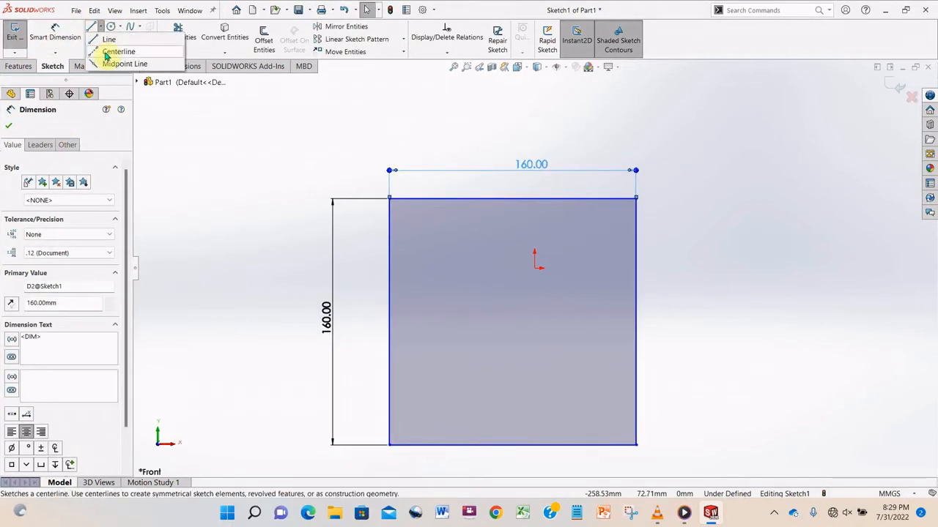
left_click(107, 51)
left_click(511, 197)
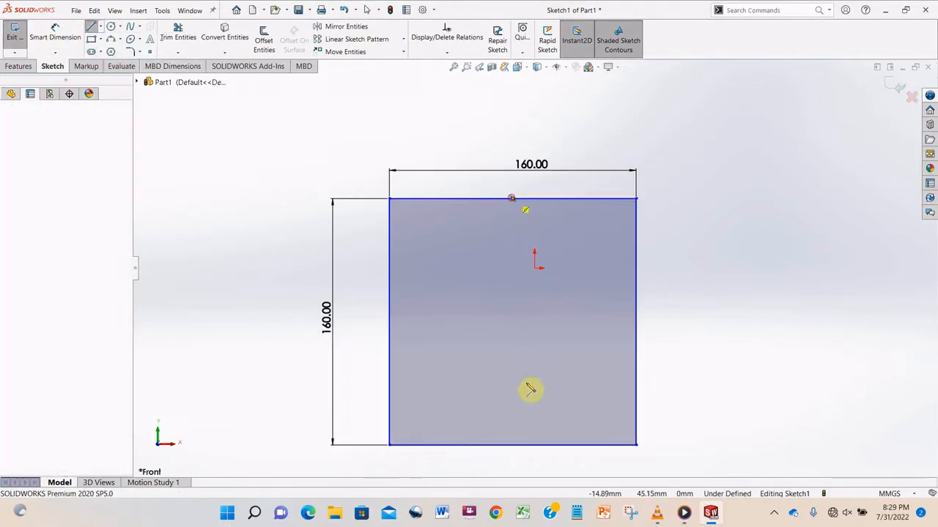
left_click(512, 445)
right_click(532, 390)
left_click(565, 396)
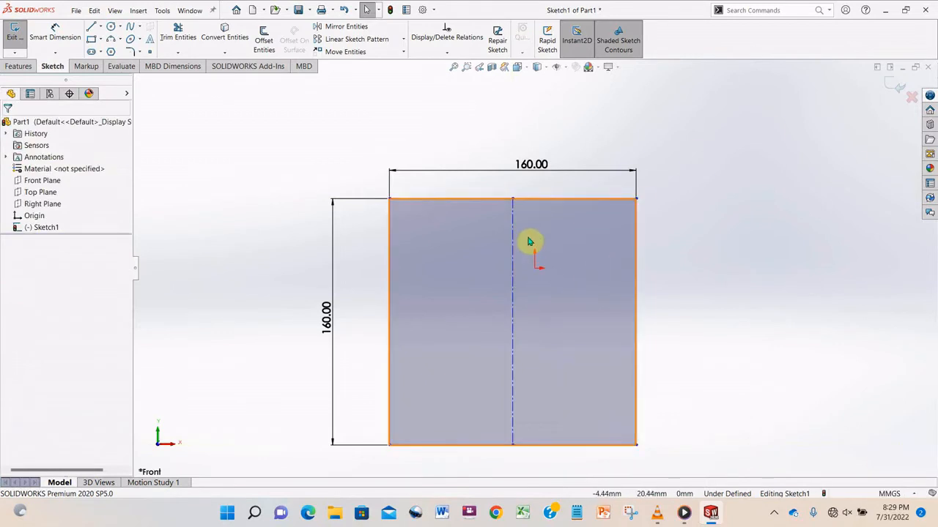
key("ctrl+z")
Round all four corners of the square with 10 mm sketch fillets.
left_click(139, 52)
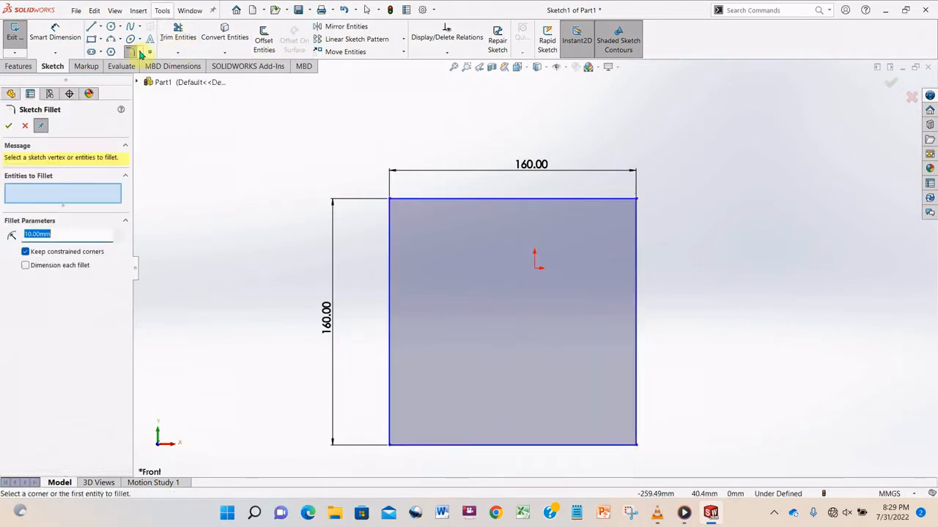
left_click(390, 199)
left_click(636, 198)
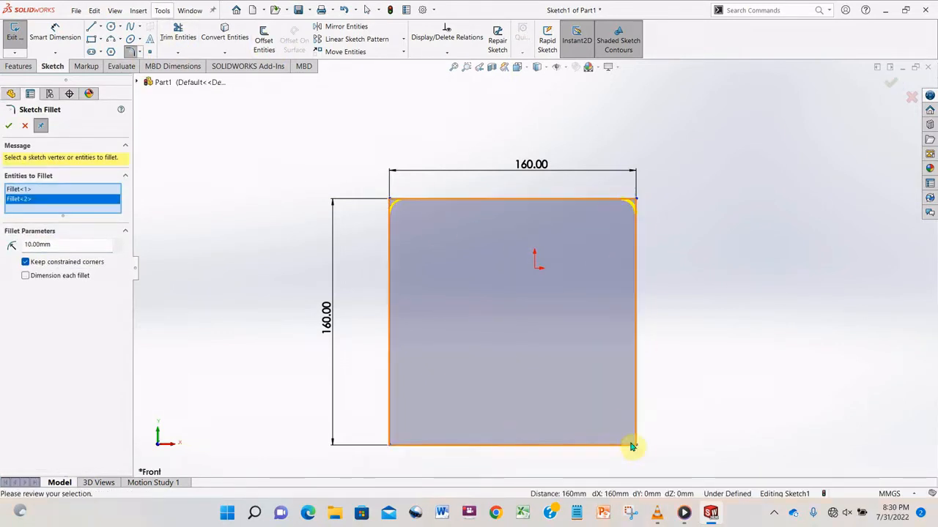
left_click(635, 444)
left_click(389, 444)
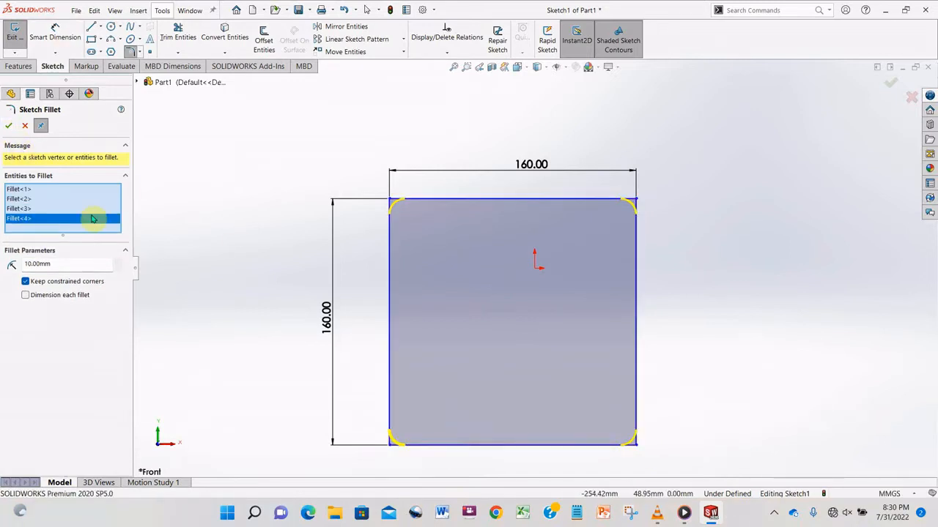
left_click(15, 127)
scroll(546, 380, "down", 3)
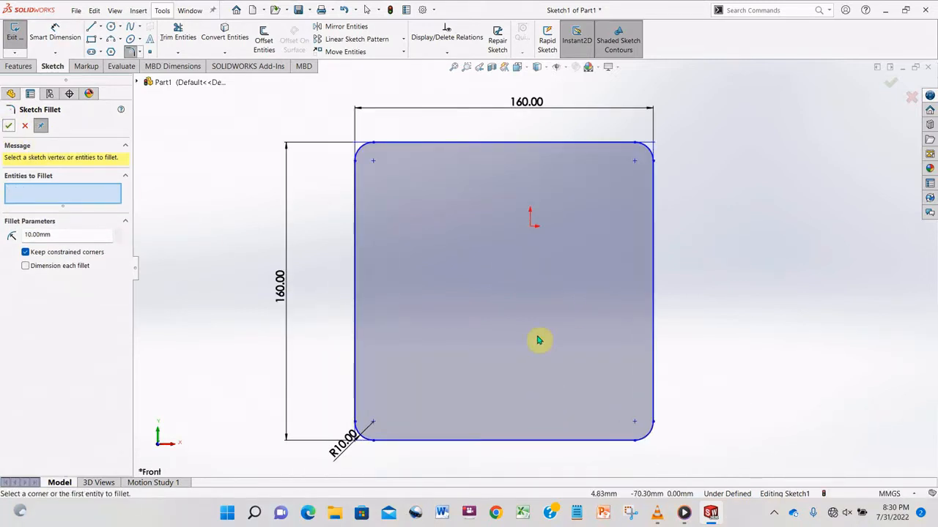
left_click(9, 125)
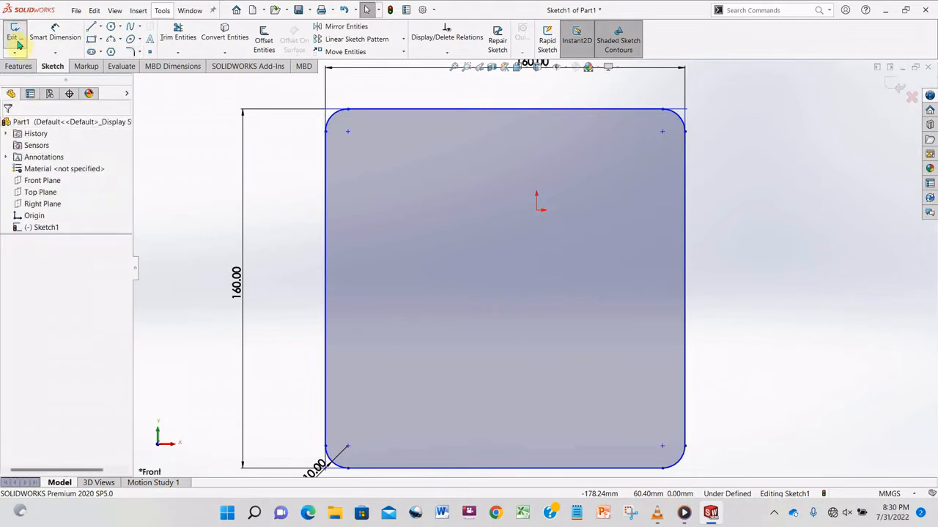
Extrude the rounded square profile as a blind boss 10 mm deep.
left_click(18, 66)
left_click(20, 41)
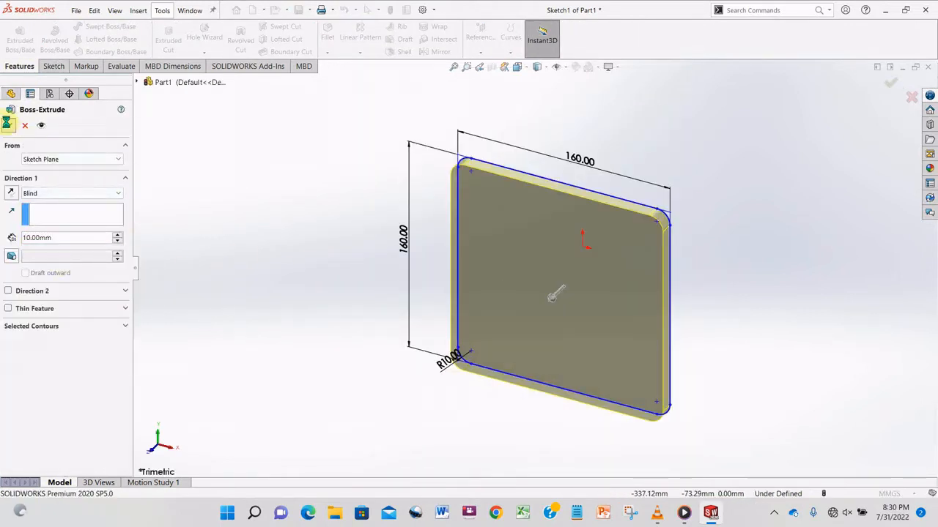
left_click(10, 125)
Start a new sketch facing the plate's front and draw a vertical centerline joining the midpoints of its upper and lower edges.
double_click(58, 240)
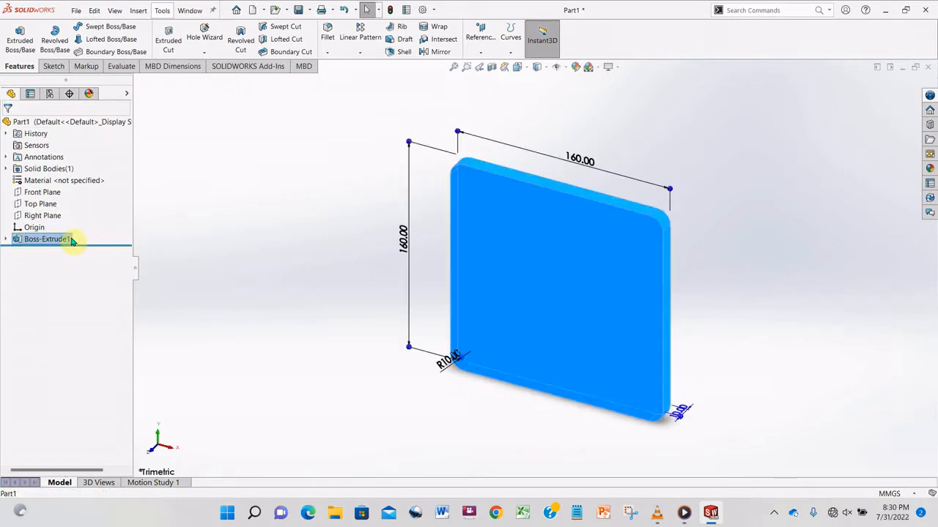
left_click(123, 219)
left_click(300, 249)
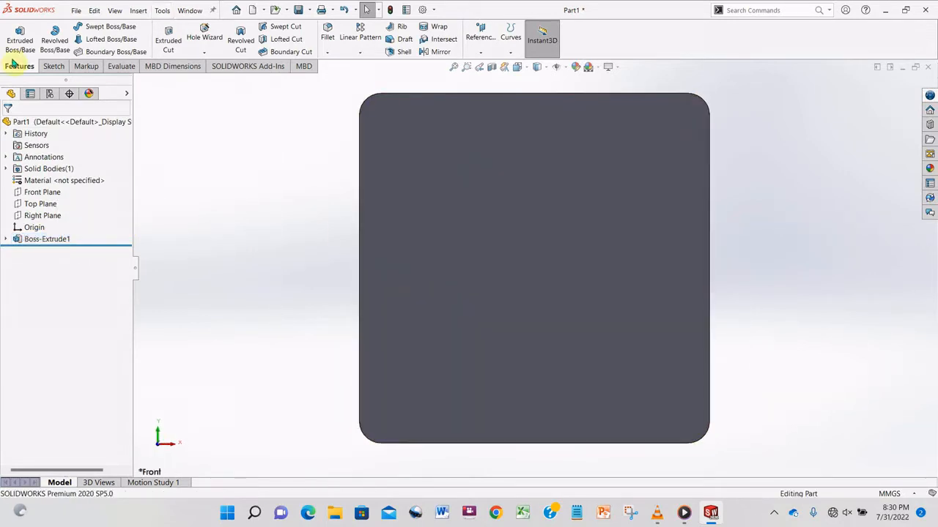
left_click(54, 66)
left_click(14, 35)
left_click(100, 27)
left_click(103, 53)
left_click(481, 177)
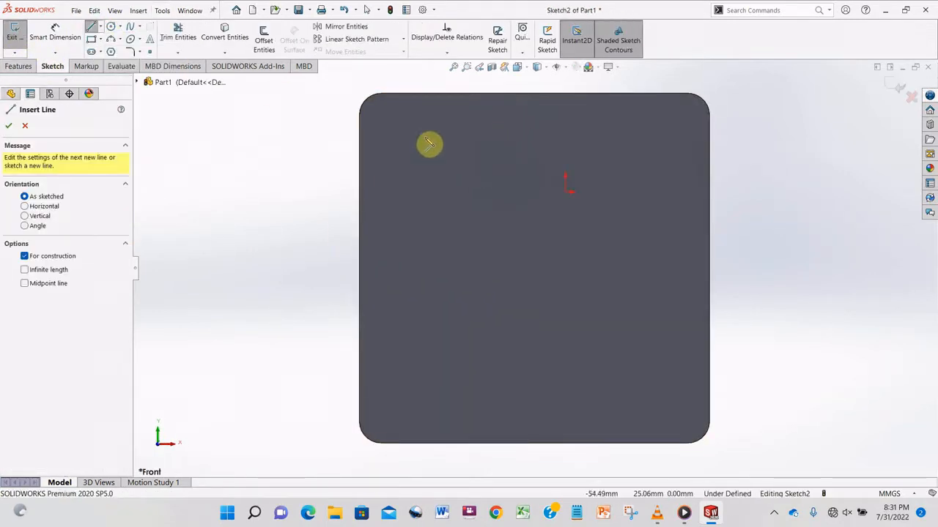
left_click(534, 94)
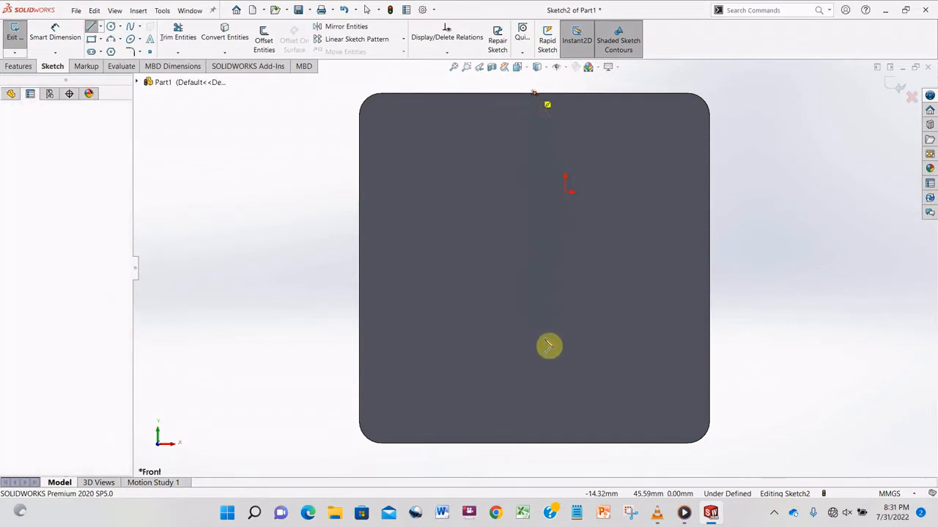
left_click(535, 444)
right_click(537, 448)
left_click(591, 462)
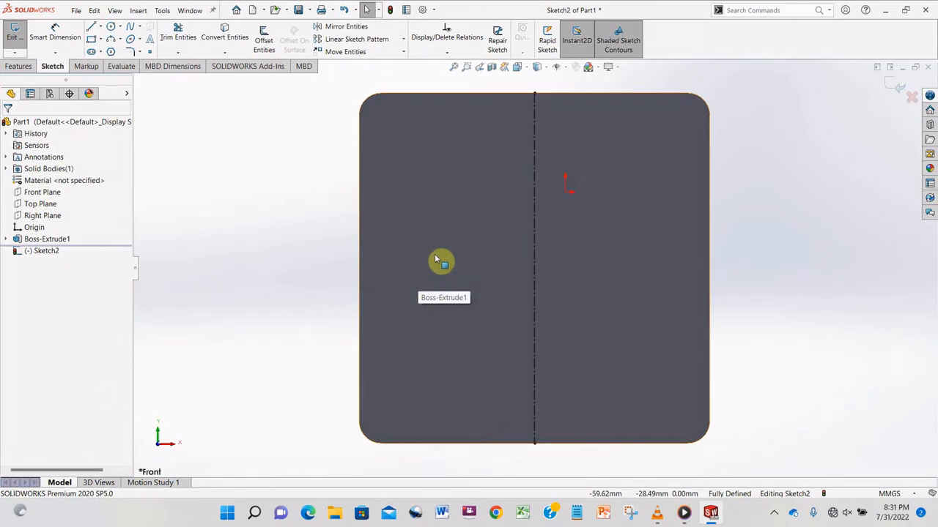
Draw a horizontal centerline across the plate's full width, about 18 mm below its upper edge.
left_click(99, 26)
left_click(110, 50)
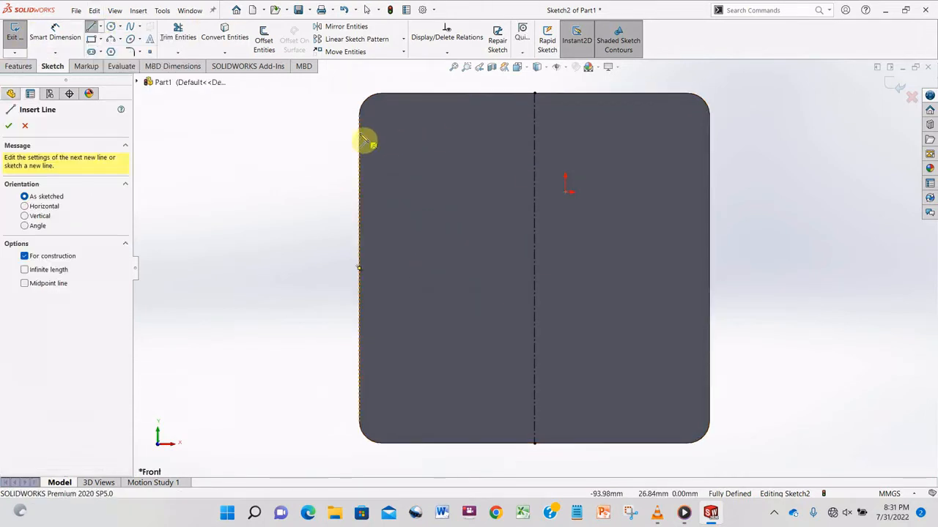
left_click(360, 133)
left_click(709, 133)
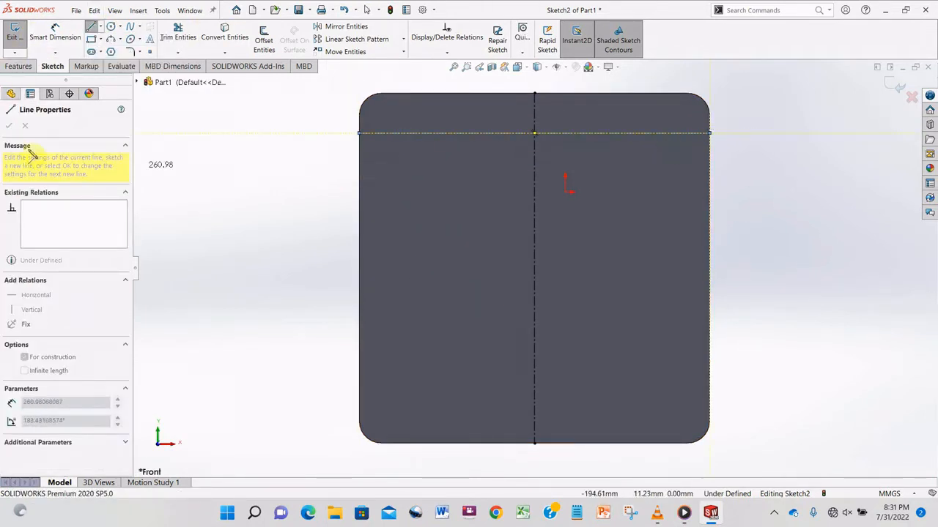
right_click(517, 173)
left_click(521, 176)
Draw a second horizontal centerline from the plate's left edge almost to its right edge, a short distance below the first one.
left_click(99, 26)
left_click(110, 51)
left_click(360, 155)
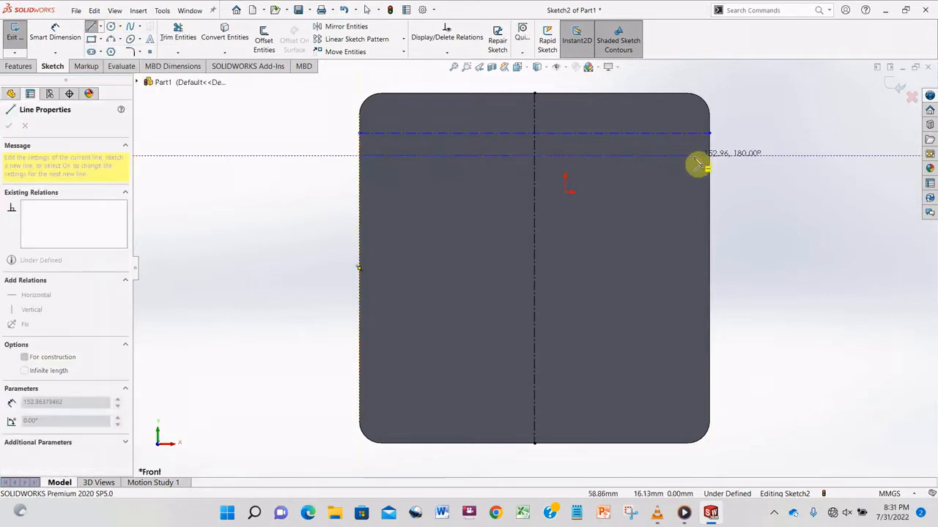
left_click(699, 161)
Draw a horizontal centerline across most of the plate's width in its lower quarter, ending short of both side edges.
left_click(98, 26)
left_click(110, 51)
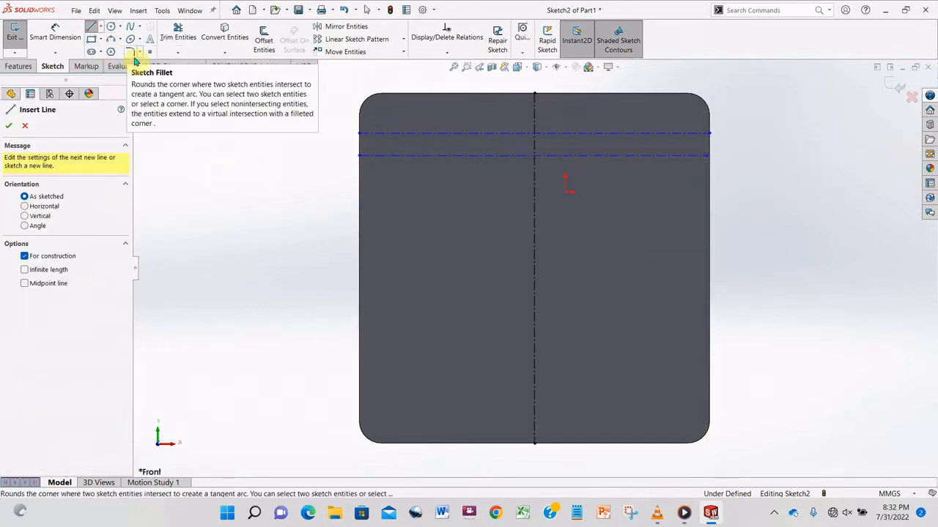
left_click(365, 360)
left_click(688, 360)
key("Escape")
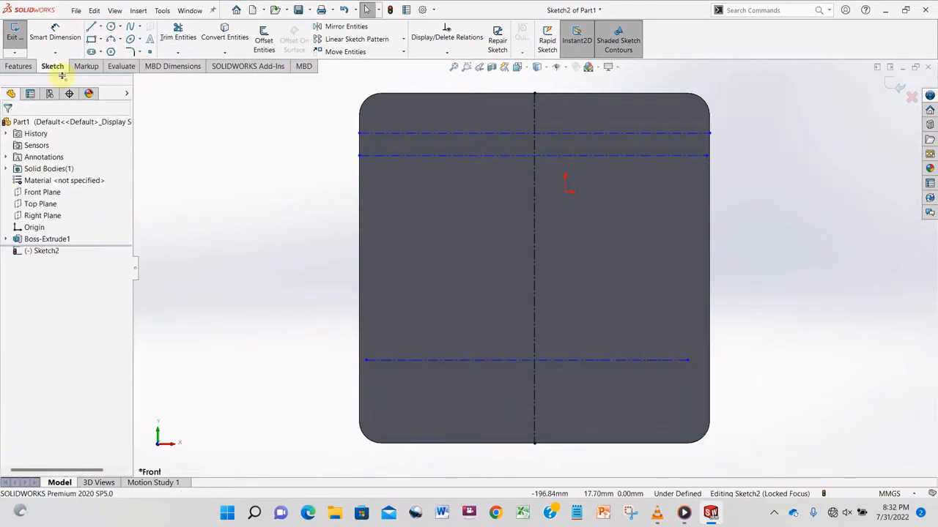
Draw a shorter horizontal centerline about 86 mm long below the upper two, crossing the vertical centerline.
left_click(98, 27)
left_click(109, 51)
left_click(461, 198)
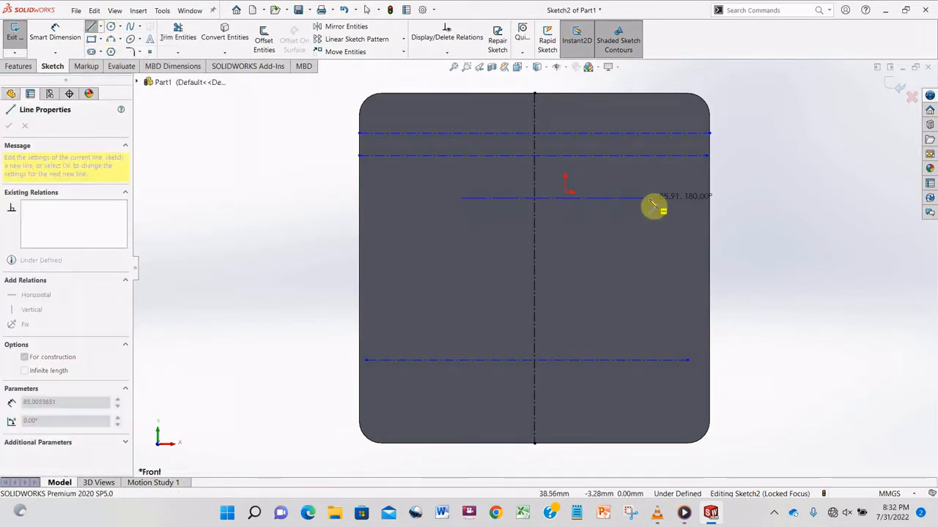
left_click(651, 199)
key("Escape")
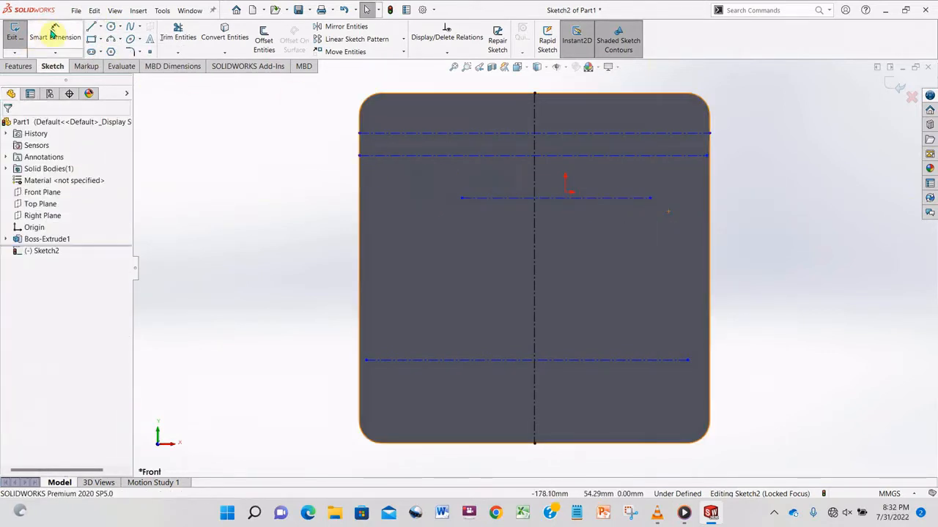
Dimension the uppermost horizontal centerline 20 mm from the upper endpoint of the vertical centerline.
left_click(52, 34)
left_click(534, 94)
left_click(534, 136)
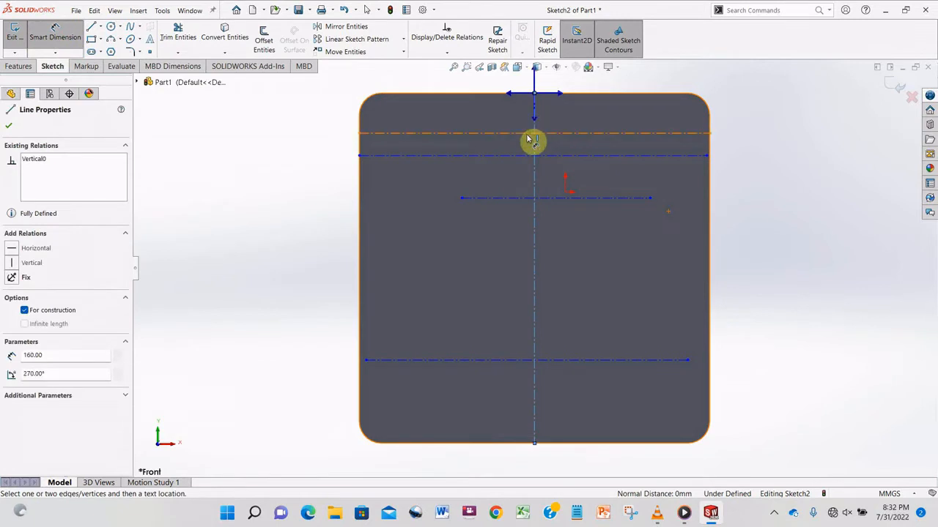
left_click(542, 134)
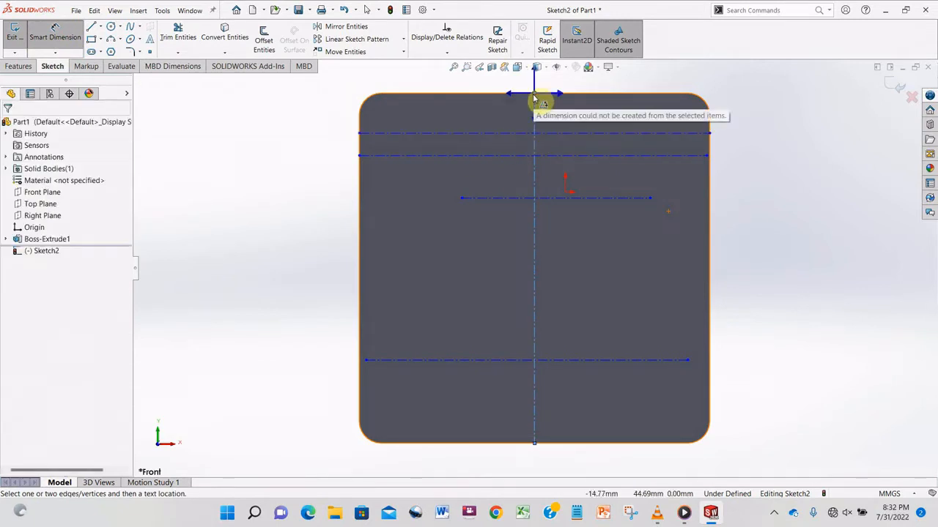
left_click(570, 135)
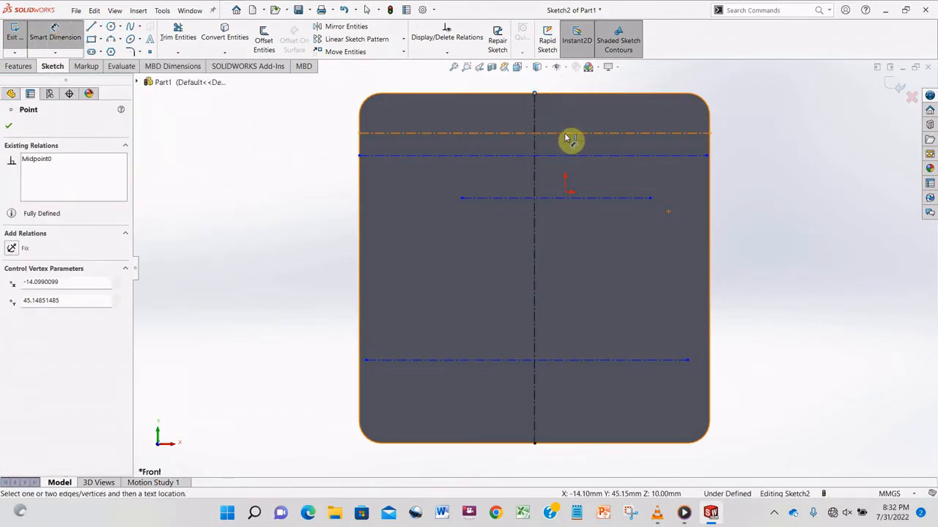
left_click(594, 120)
left_click(589, 115)
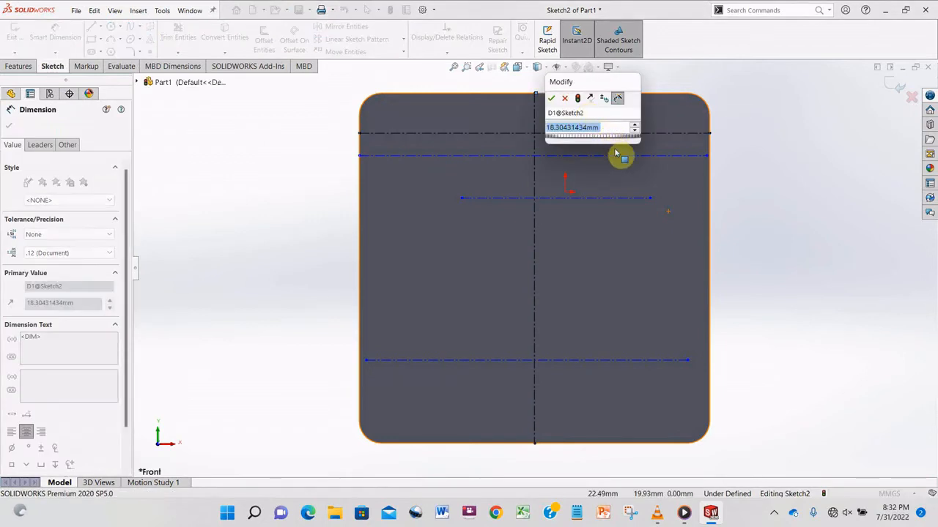
type("20")
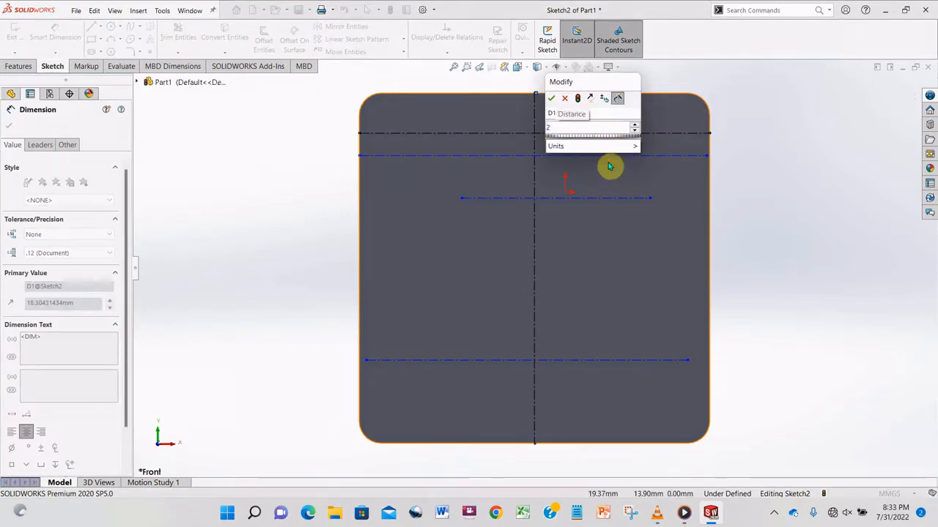
key("Return")
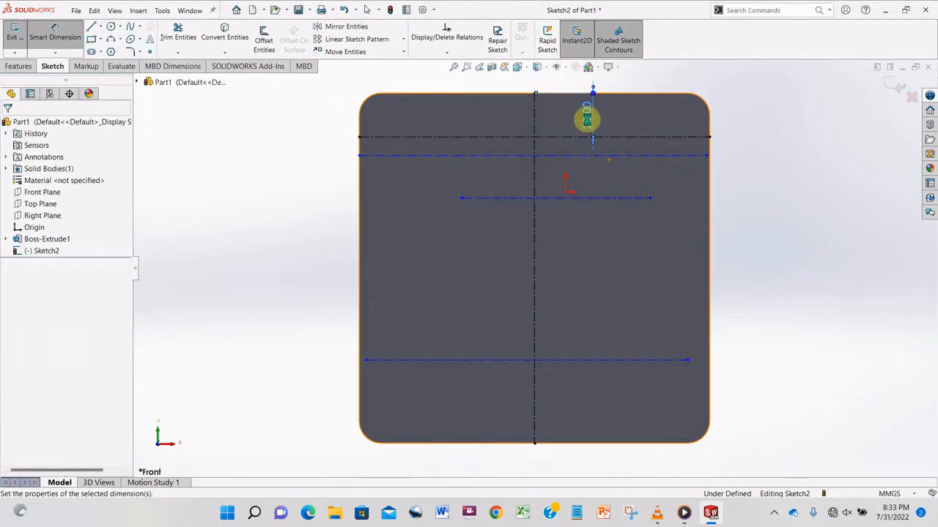
Set the uppermost centerline's distance from the plate's upper edge to 5 mm.
left_click(586, 120)
type("5")
key("Return")
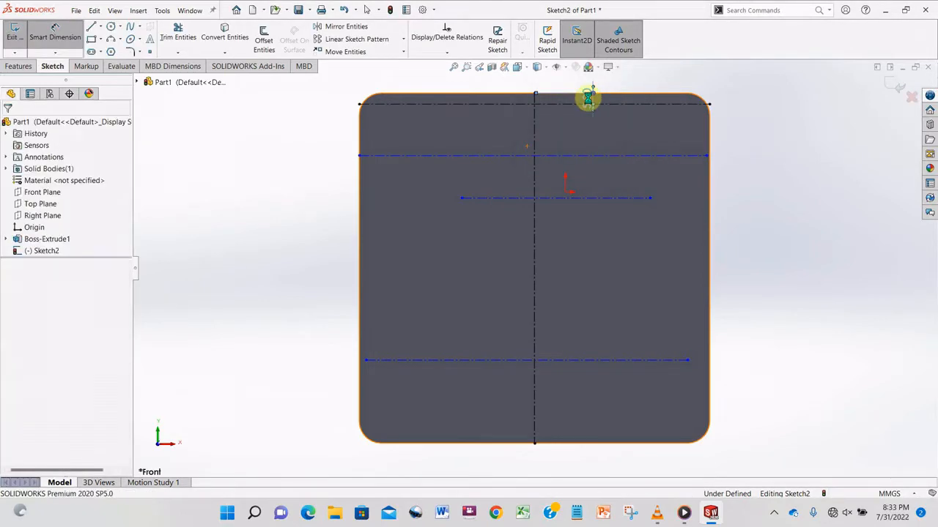
Set the uppermost centerline's distance from the plate's upper edge to 10 mm.
double_click(588, 99)
type("10")
key("Return")
double_click(588, 106)
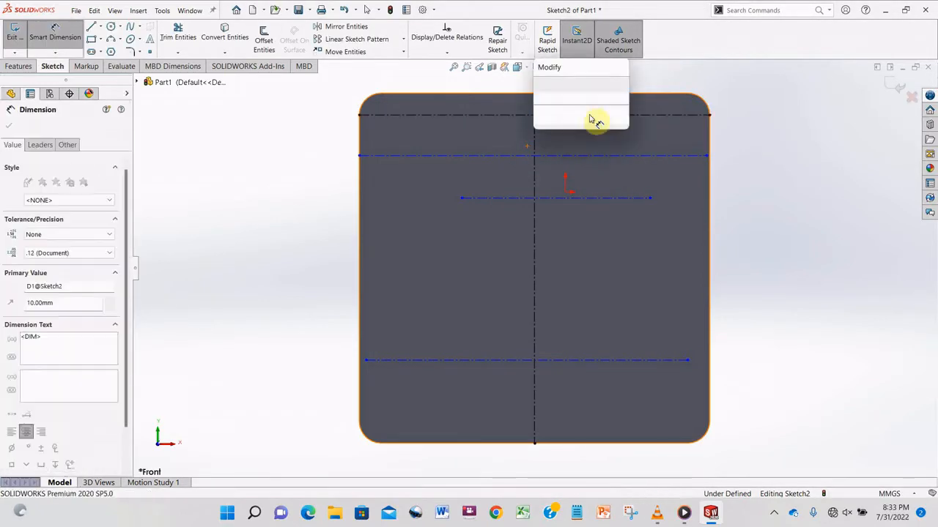
left_click(541, 85)
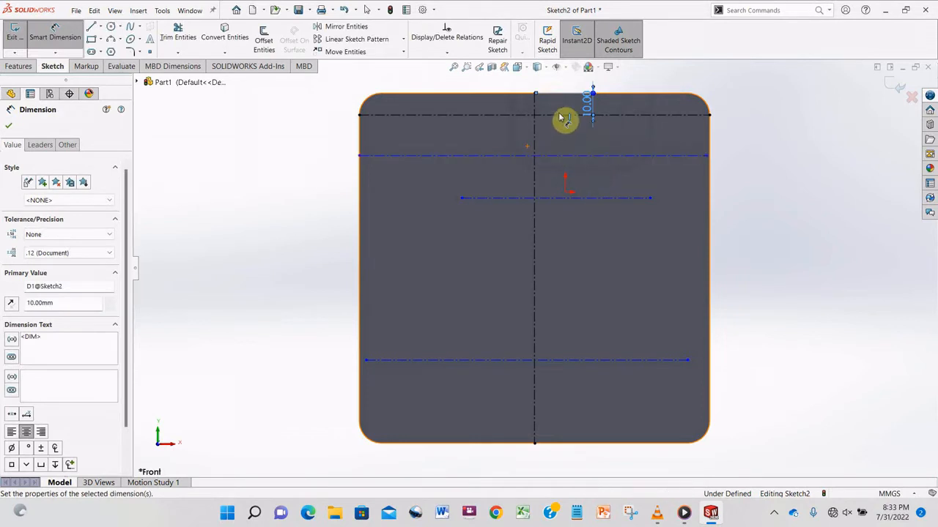
Dimension the spacing between the upper two horizontal centerlines as 6 mm.
left_click(561, 118)
left_click(561, 156)
left_click(565, 141)
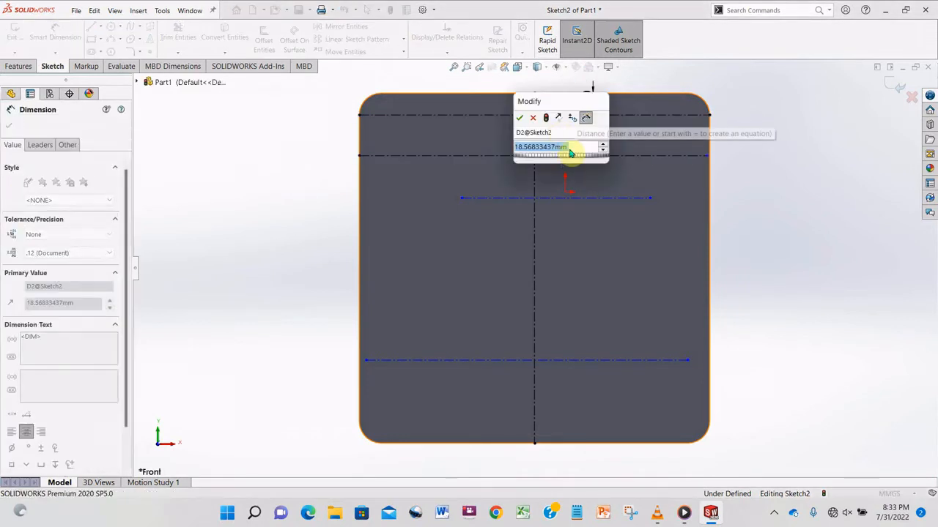
type("6")
key("Return")
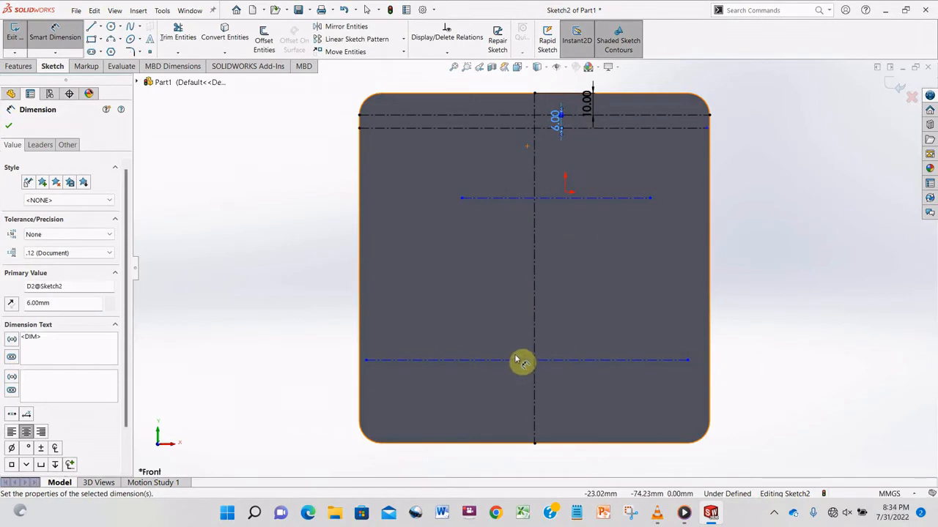
Draw another horizontal centerline close to the plate's lower edge, crossing the vertical centerline and ending short of both side edges.
left_click(92, 27)
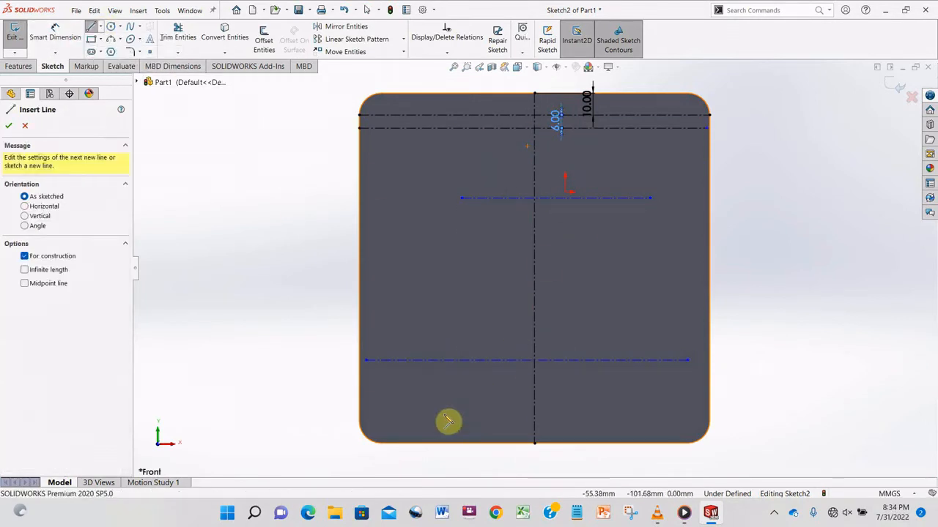
left_click(412, 414)
left_click(672, 414)
right_click(696, 403)
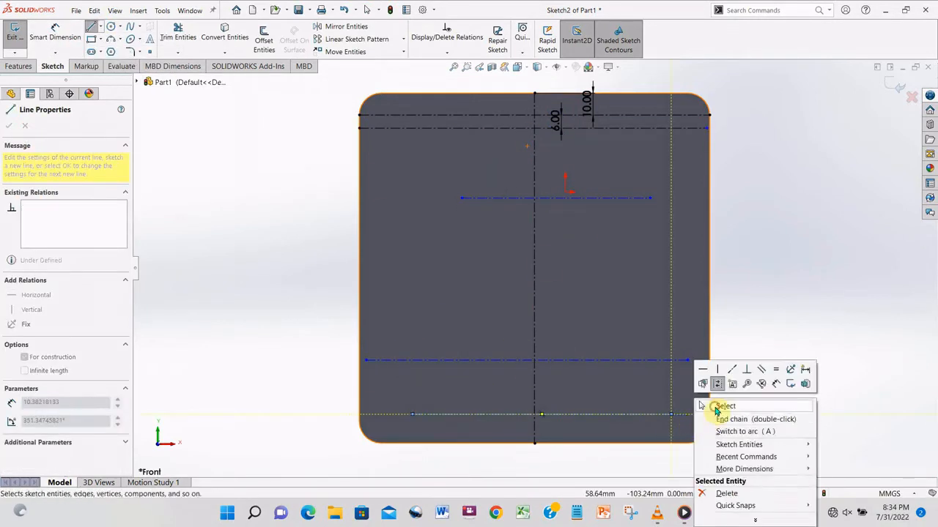
left_click(724, 406)
Dimension the lowest centerline 134 mm below the uppermost centerline, placing the dimension beside the plate's right edge.
left_click(55, 33)
left_click(544, 115)
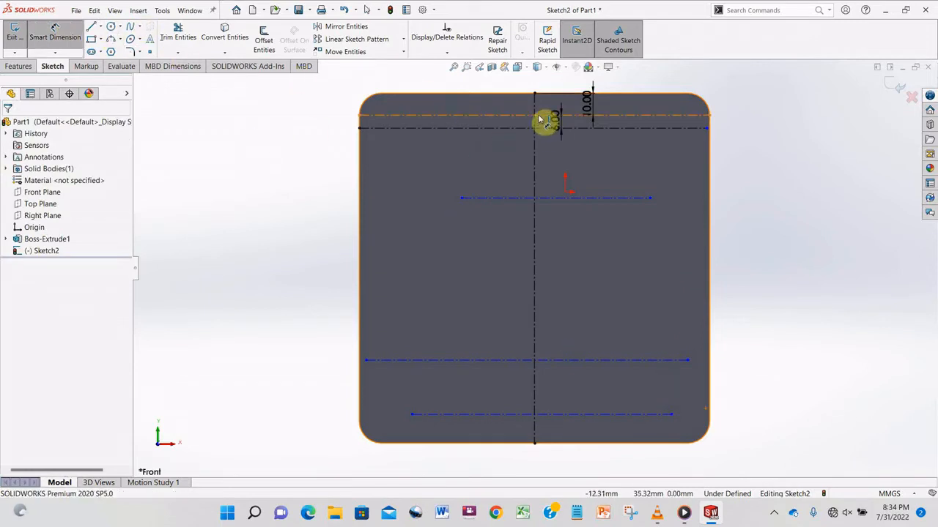
left_click(567, 414)
left_click(761, 310)
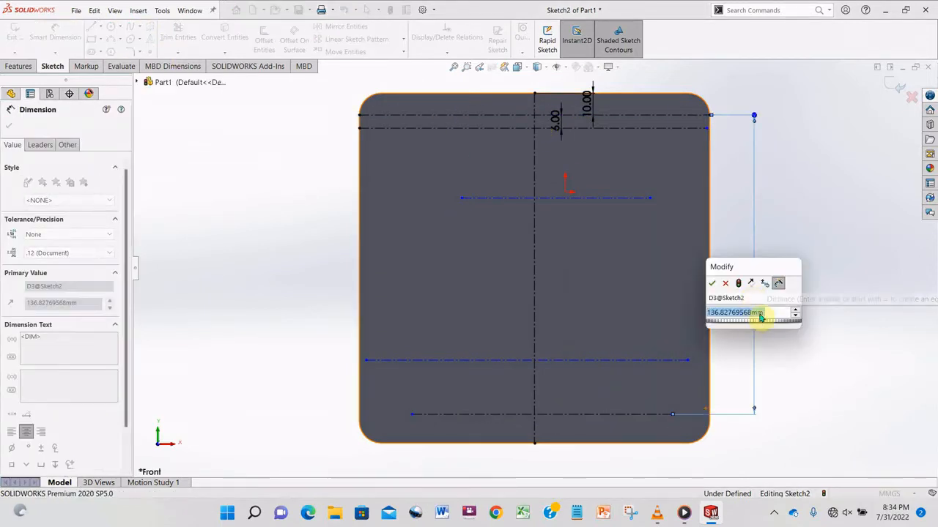
type("134")
key("Return")
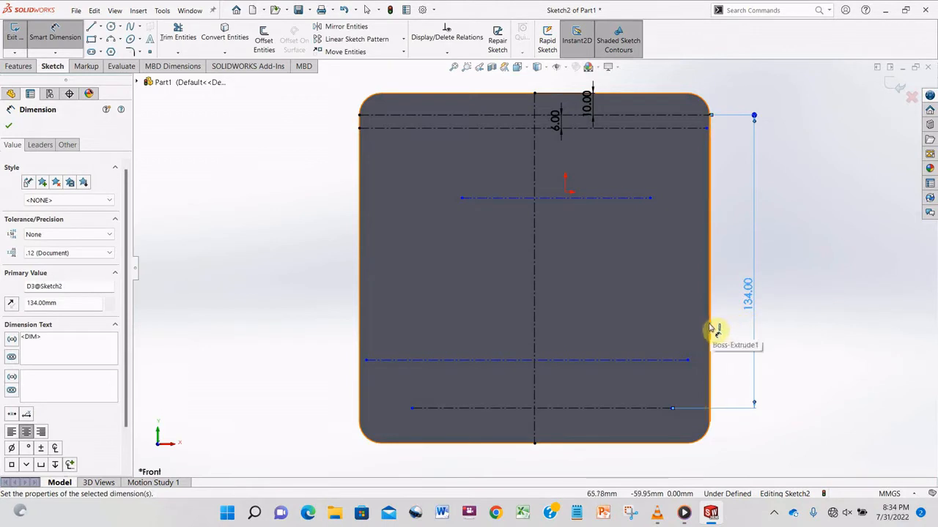
Dimension the centerline just above the lowest one 122 mm below the second centerline from the top, placing the dimension left of the plate.
left_click(548, 129)
left_click(589, 359)
left_click(300, 322)
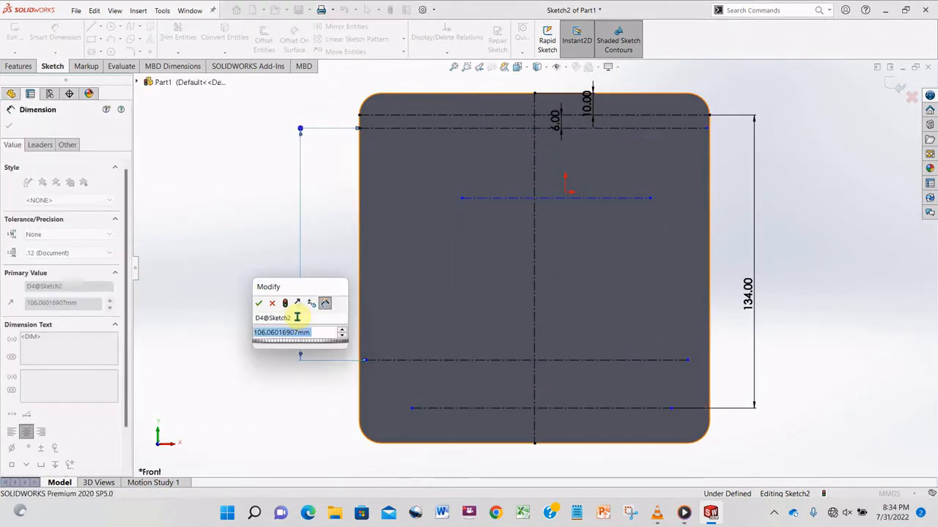
type("122")
key("Return")
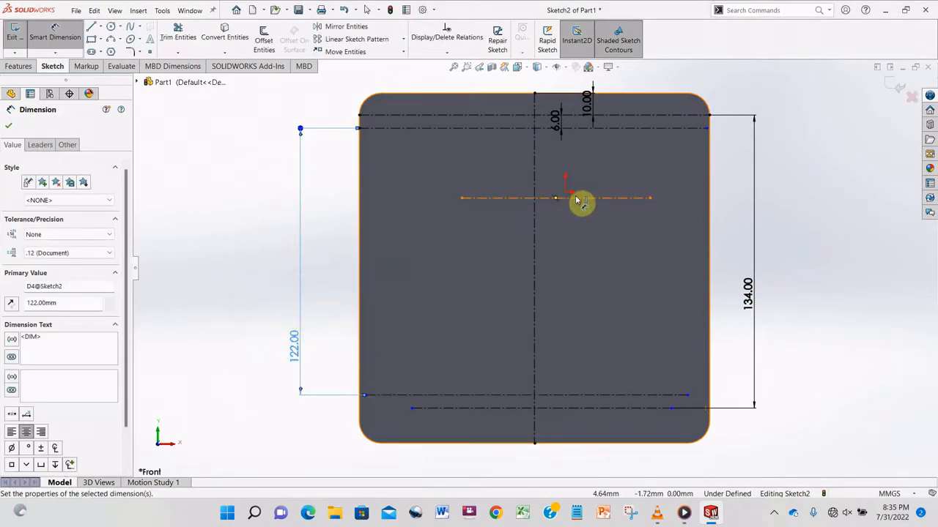
Trim away the short undimensioned horizontal centerline below the upper two.
left_click(178, 33)
left_click_drag(477, 163, 483, 220)
left_click(121, 27)
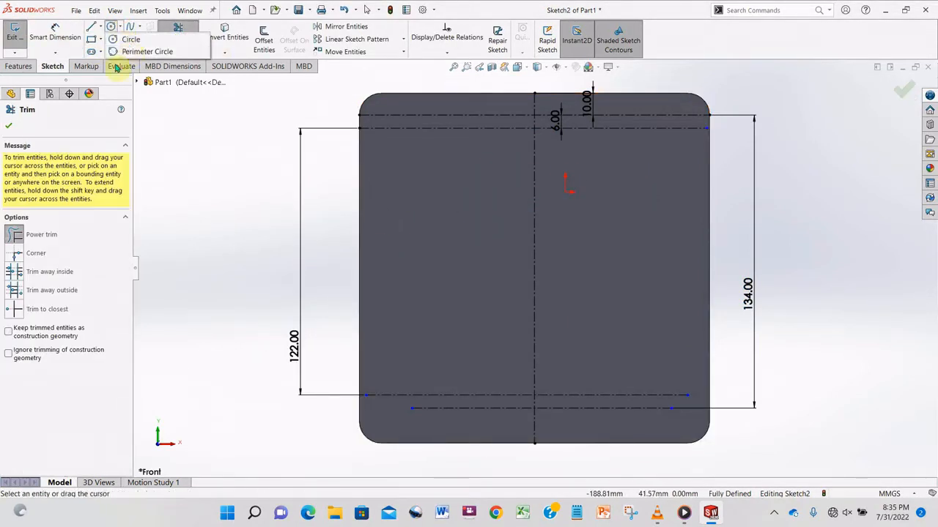
left_click(120, 39)
left_click(126, 53)
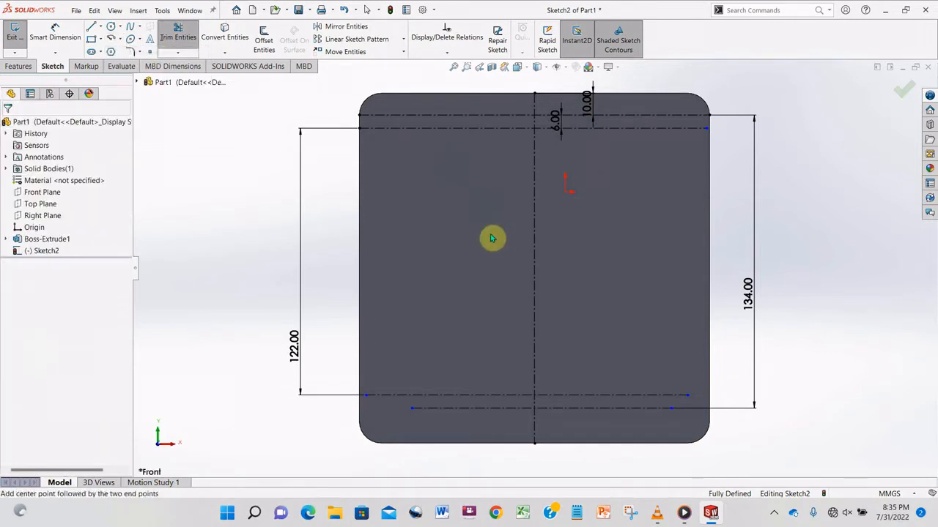
left_click(534, 115)
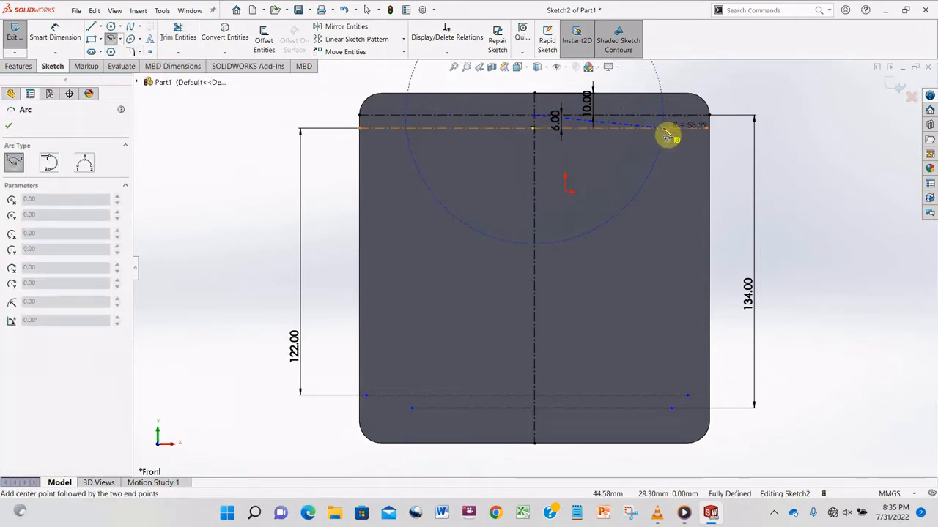
key("Escape")
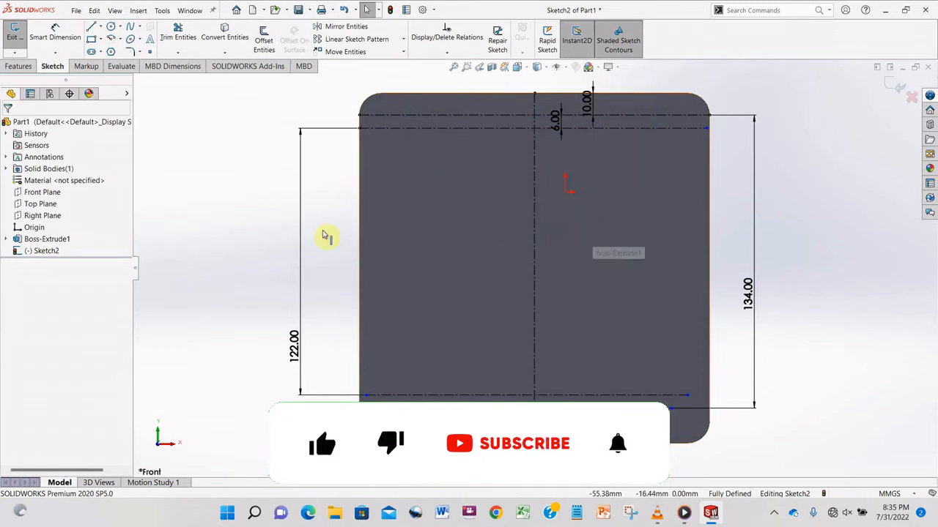
left_click(101, 27)
left_click(109, 51)
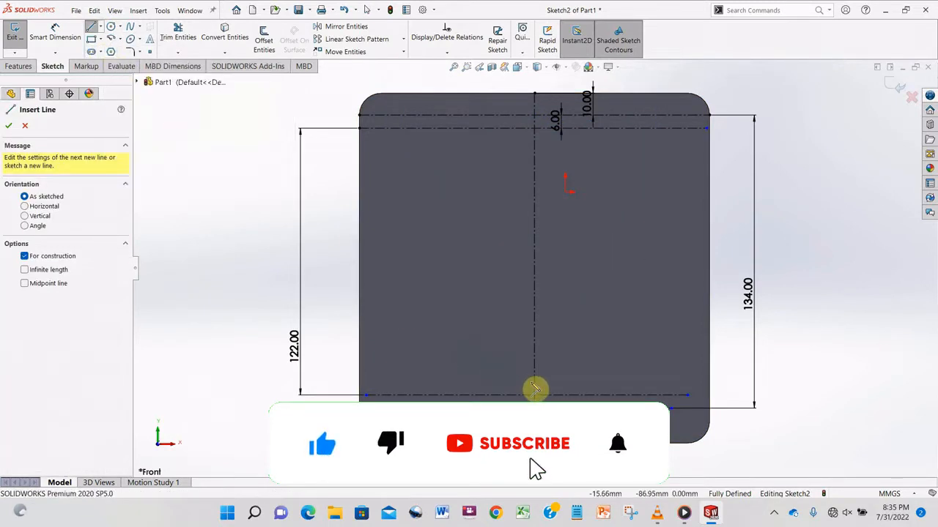
Draw a circle of 134 mm radius centered where the lowest and vertical centerlines cross, reaching the uppermost centerline.
left_click(113, 27)
scroll(559, 313, "up", 3)
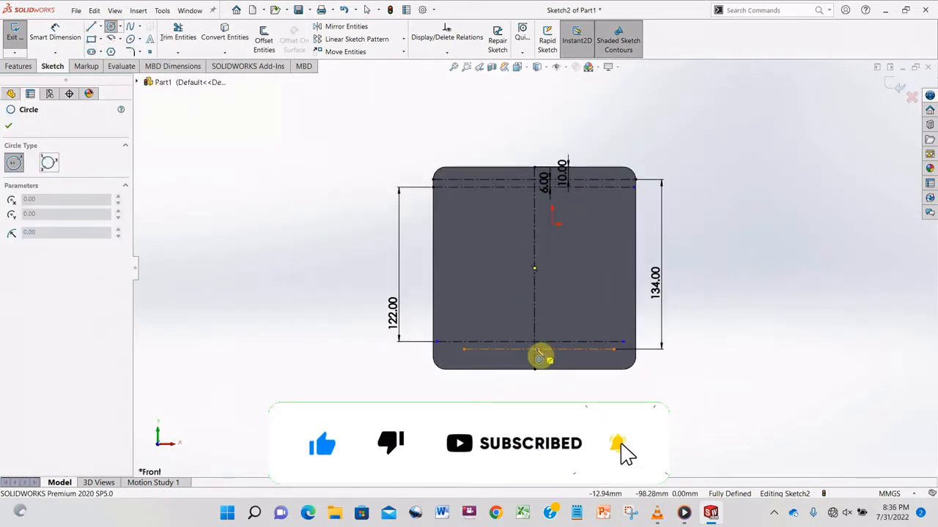
scroll(540, 357, "down", 3)
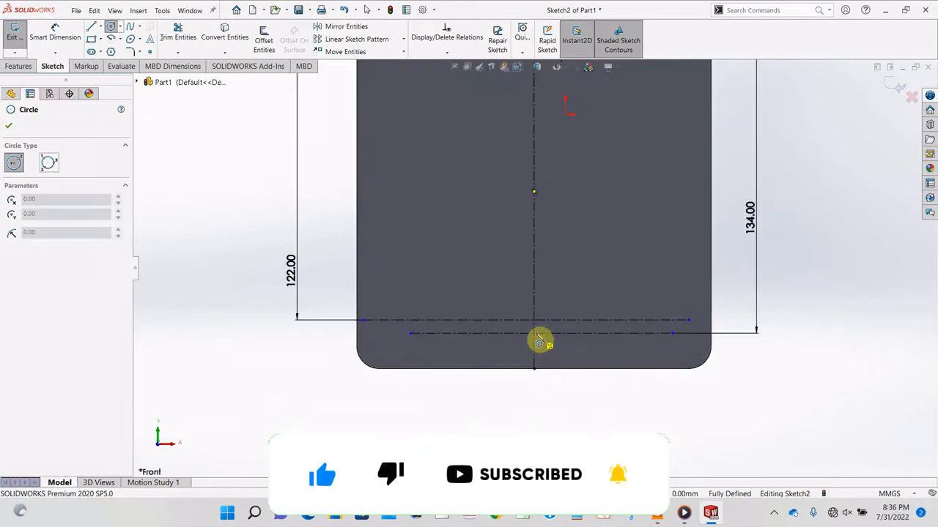
left_click(535, 334)
scroll(540, 180, "up", 3)
scroll(549, 191, "down", 4)
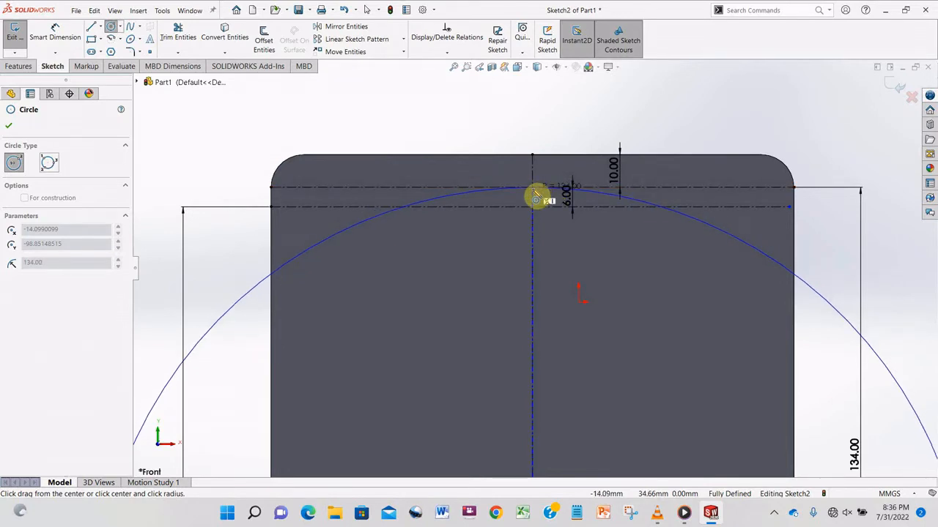
left_click(537, 196)
scroll(540, 352, "up", 4)
scroll(548, 368, "down", 1)
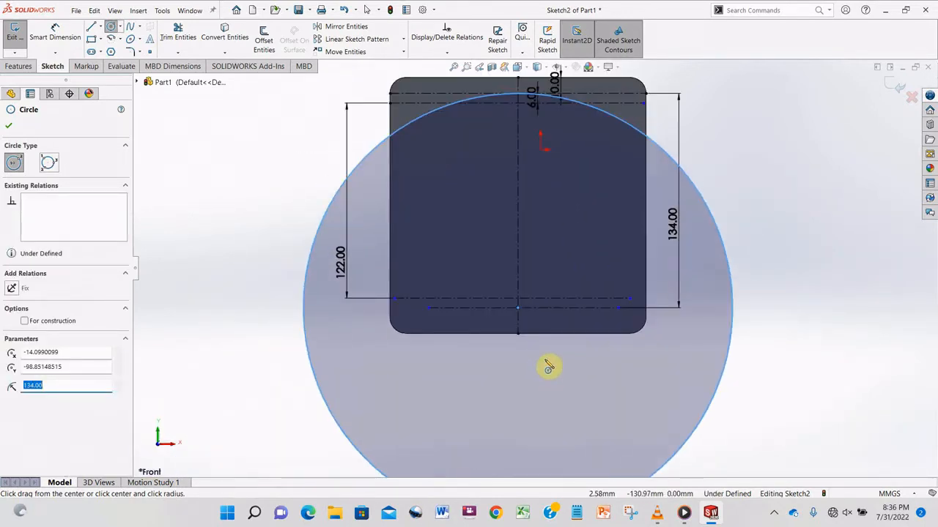
Draw a 122 mm radius circle centered where the second-lowest and vertical centerlines cross, reaching the second centerline from the top.
scroll(548, 366, "up", 1)
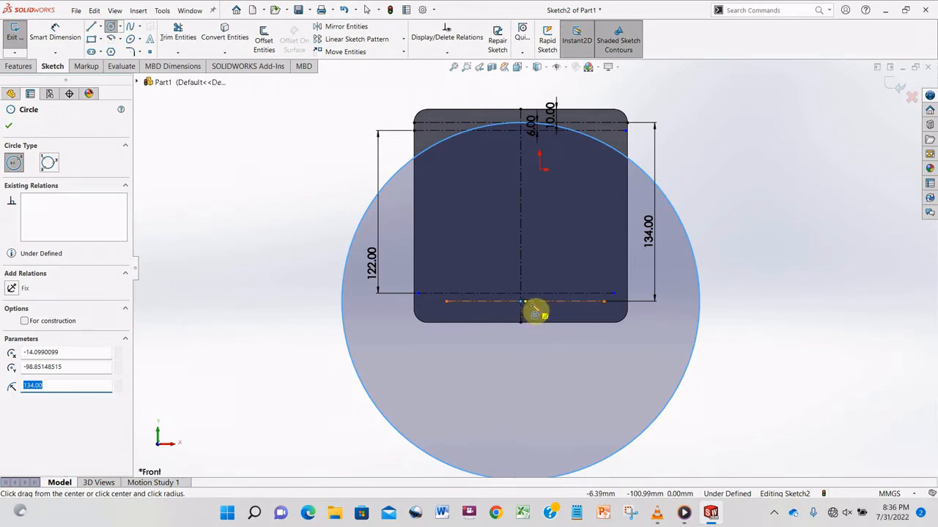
scroll(537, 313, "up", 1)
scroll(535, 253, "down", 2)
left_click(515, 350)
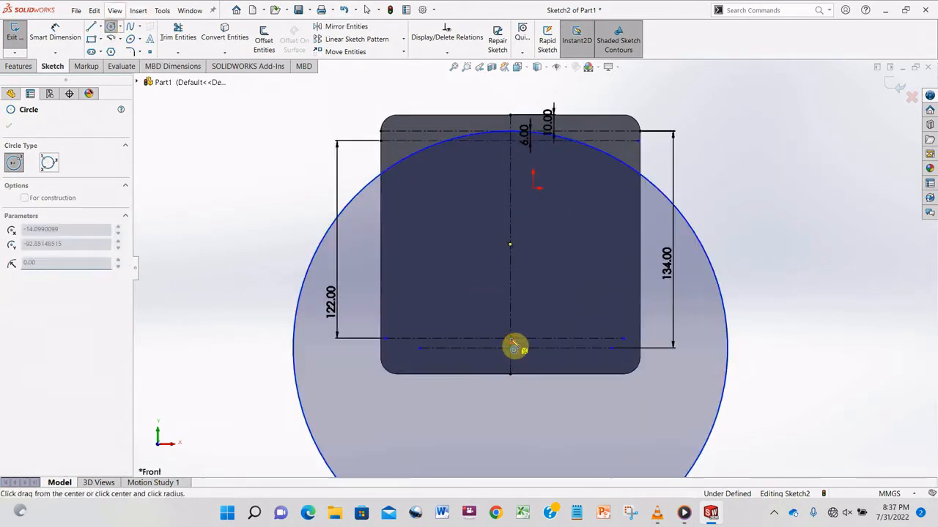
left_click(511, 142)
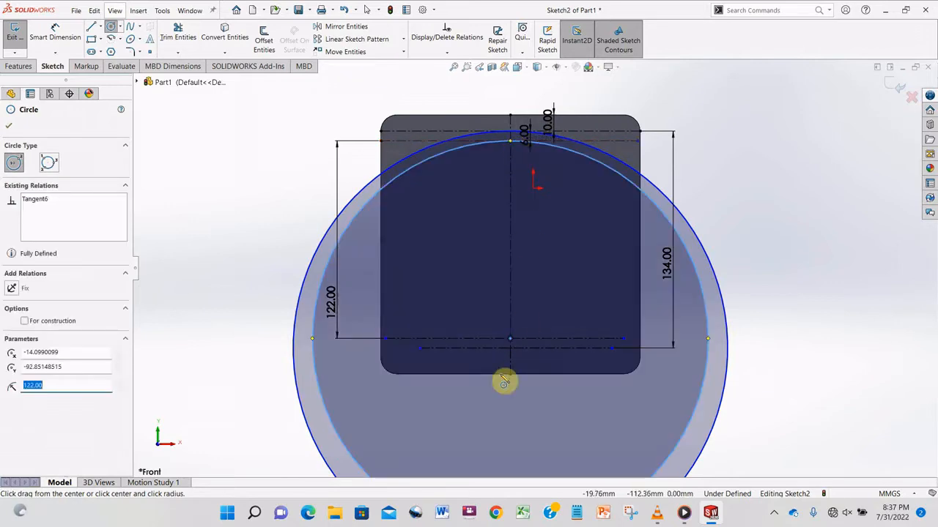
left_click(110, 29)
Examine the two circles and the gap between them near the upper centerlines.
scroll(575, 429, "down", 2)
scroll(501, 362, "up", 2)
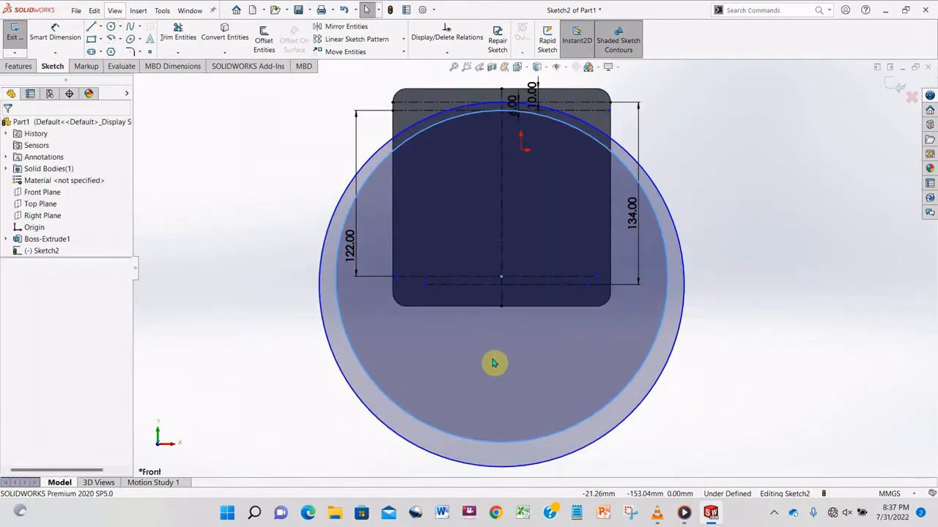
key("Right")
key("Right")
key("Right")
key("Right")
key("Right")
key("Right")
key("Left")
key("Left")
key("Left")
key("Left")
key("Left")
key("Left")
key("Left")
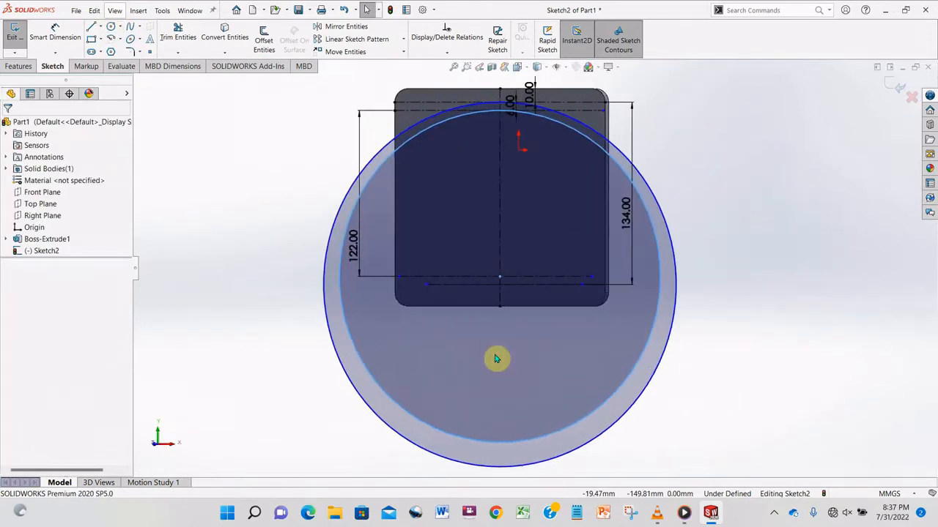
key("Right")
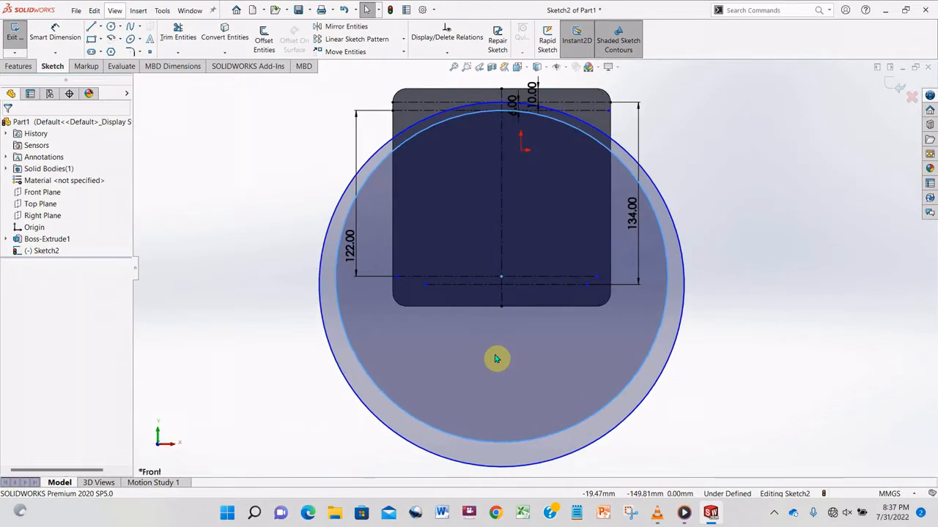
scroll(513, 78, "down", 5)
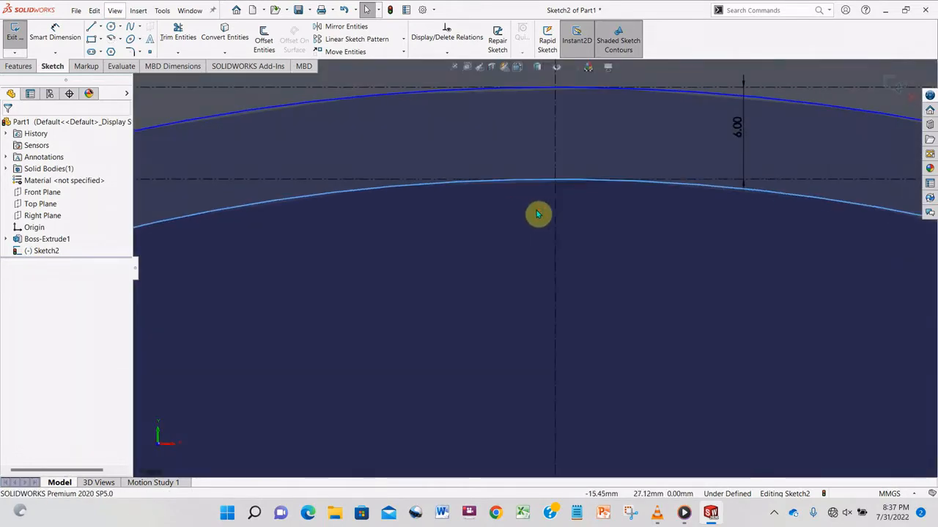
scroll(579, 286, "up", 5)
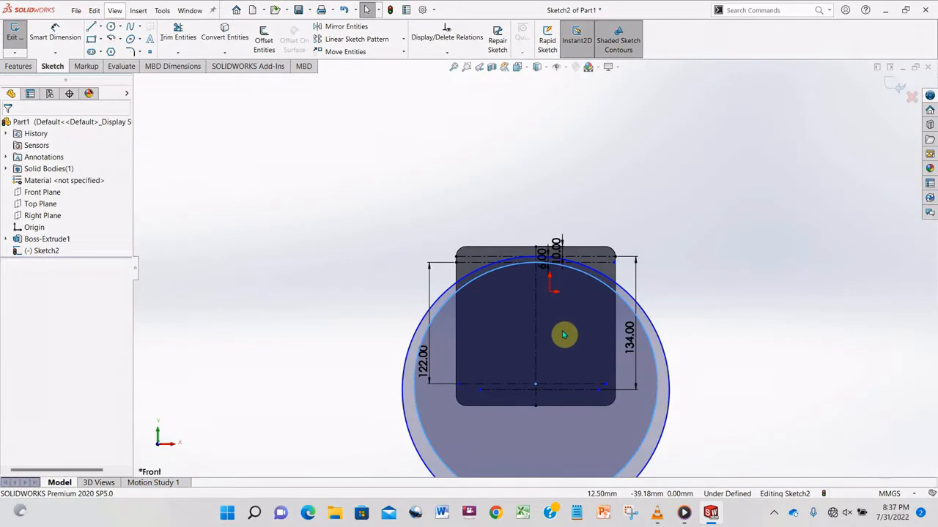
Undo the inner 122 mm radius circle.
scroll(563, 333, "up", 3)
key("ctrl+z")
scroll(546, 359, "down", 7)
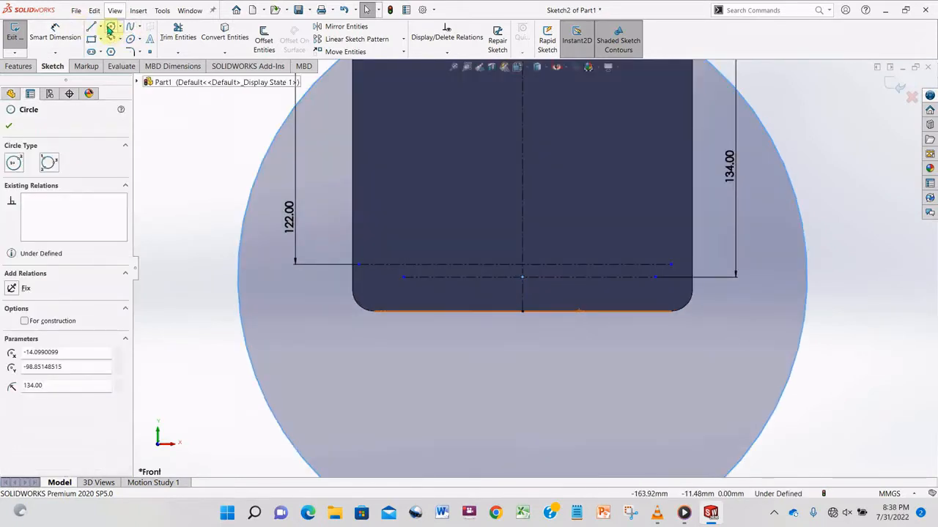
Draw a 128 mm radius circle concentric with the larger circle, tangent to the second centerline from the top.
left_click(110, 28)
scroll(526, 274, "up", 3)
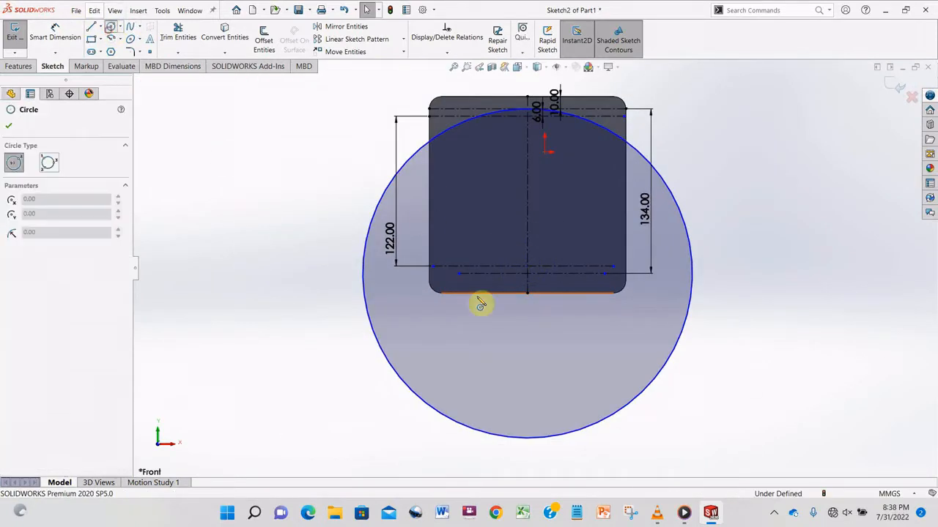
left_click(531, 282)
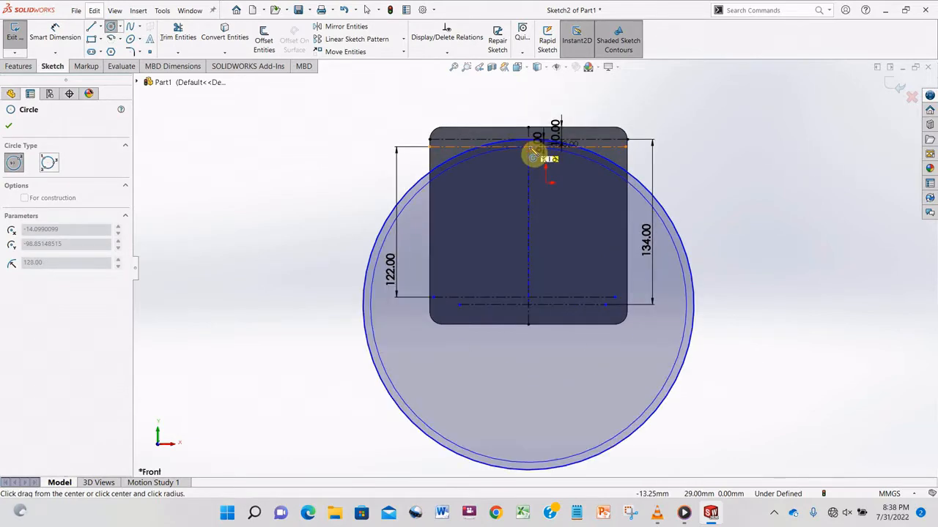
left_click(530, 150)
right_click(712, 151)
left_click(742, 156)
scroll(637, 254, "down", 4)
scroll(556, 264, "up", 5)
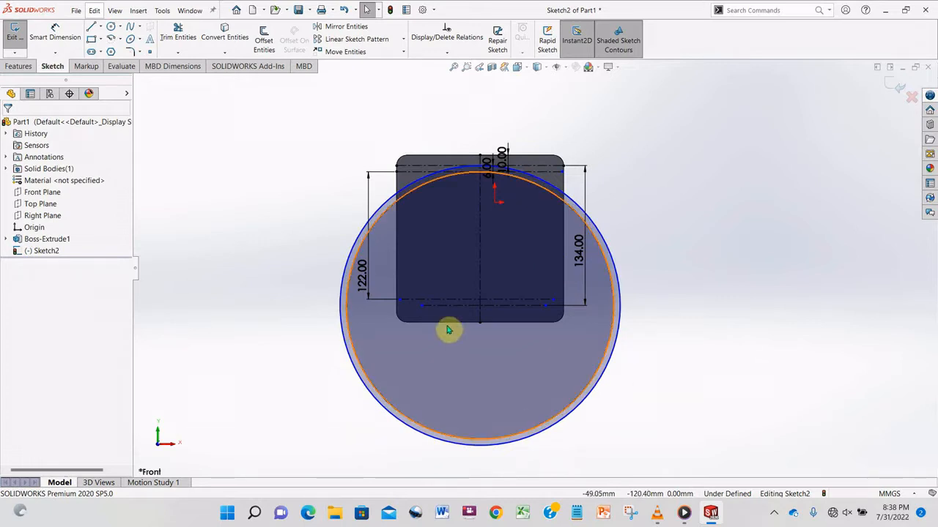
Draw a slanted centerline from the circles' common center up to the uppermost centerline near its right end.
left_click(109, 28)
left_click(101, 27)
left_click(115, 52)
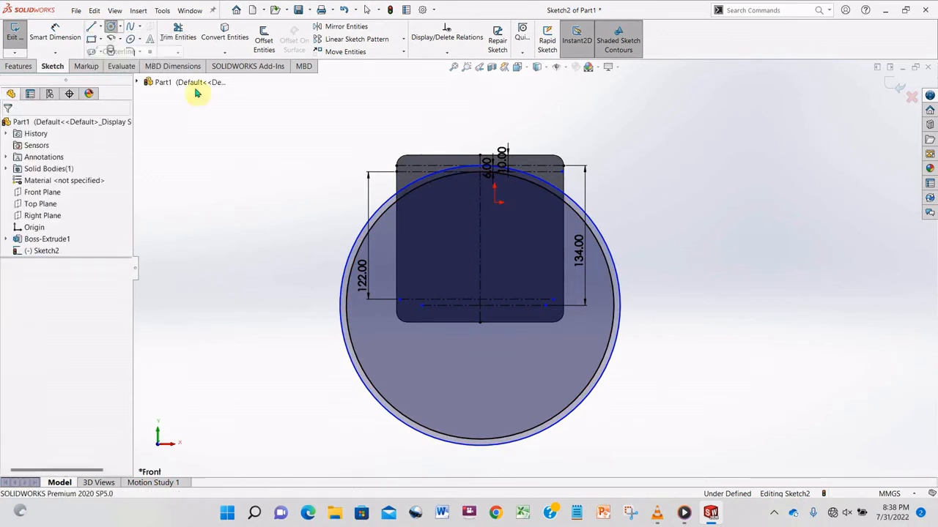
left_click(480, 305)
left_click(558, 166)
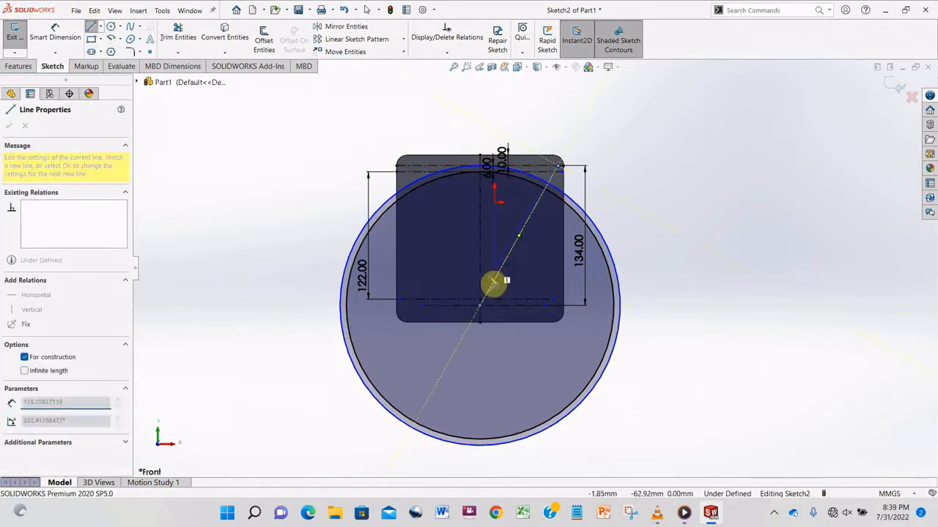
key("Escape")
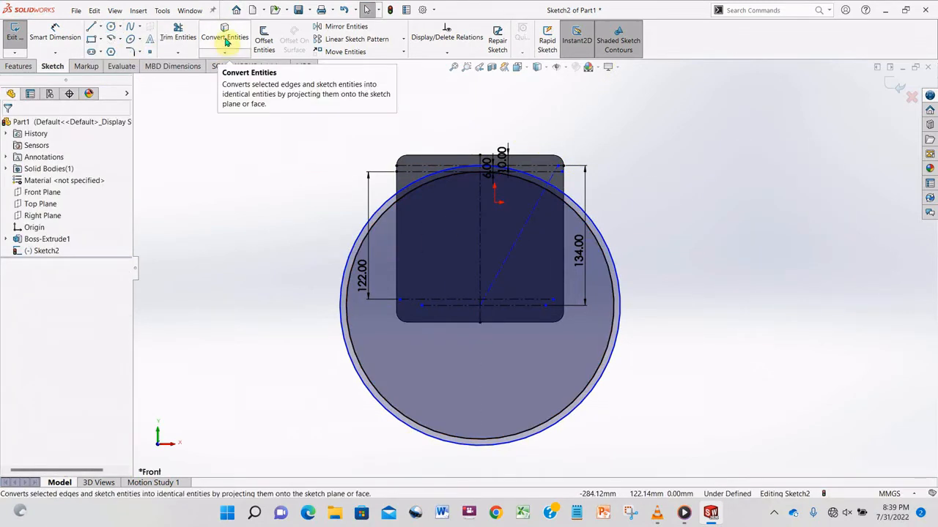
Dimension the angle between the vertical centerline and the slanted centerline as 65°.
left_click(55, 33)
left_click(484, 278)
left_click(501, 272)
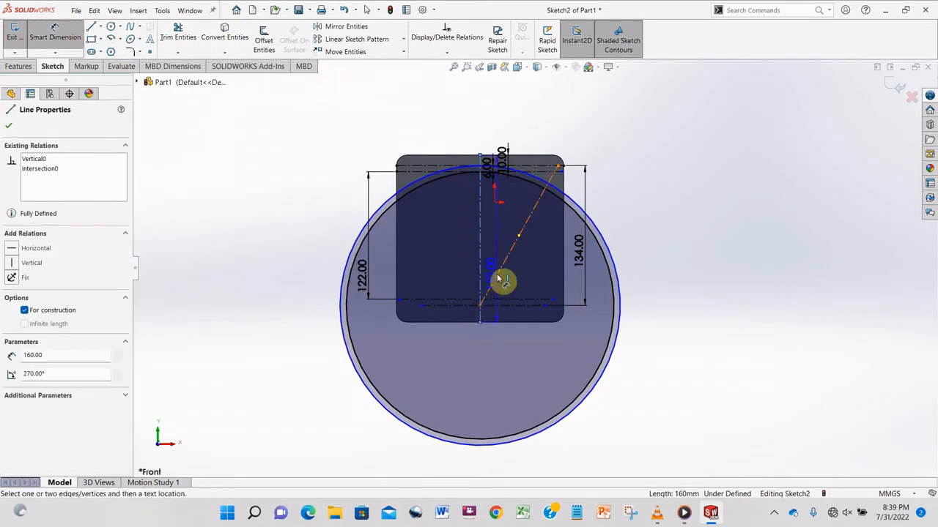
left_click(501, 235)
type("65")
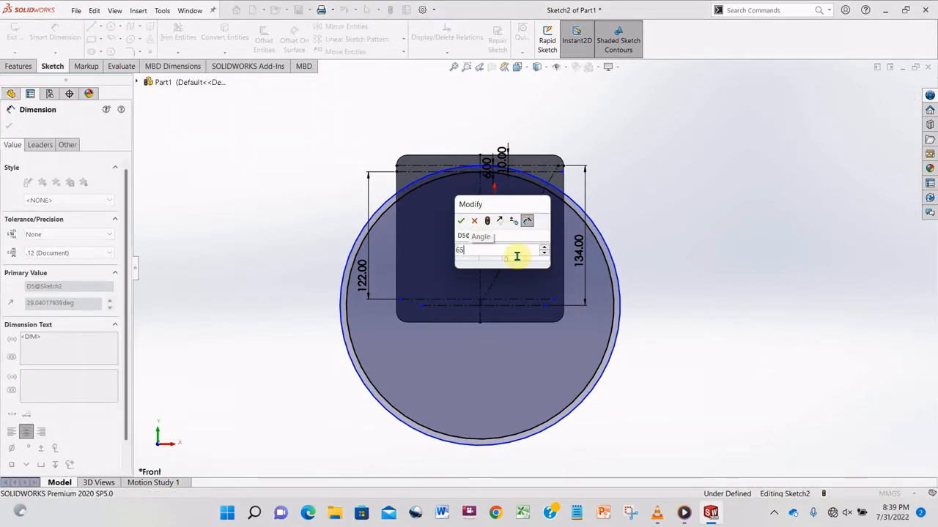
key("Return")
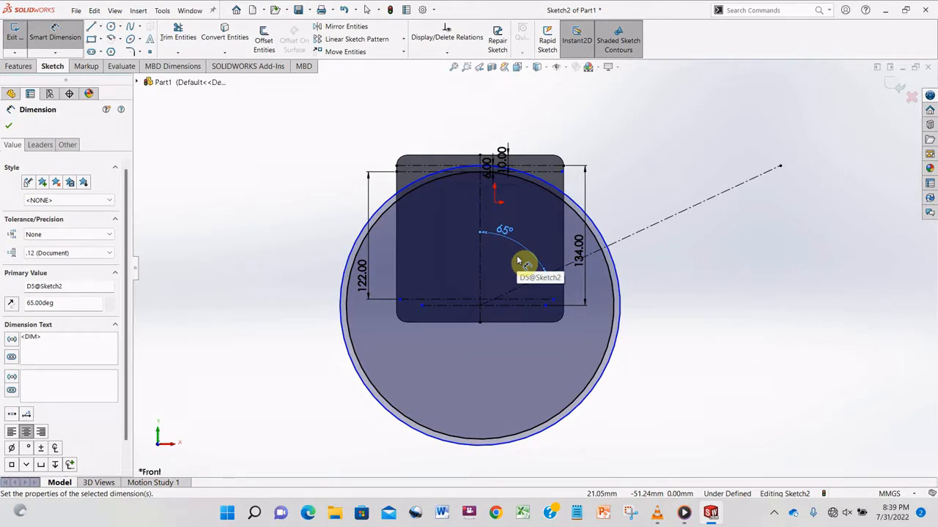
Set the angle between the vertical and slanted centerlines to 25°.
double_click(504, 228)
type("25")
key("Return")
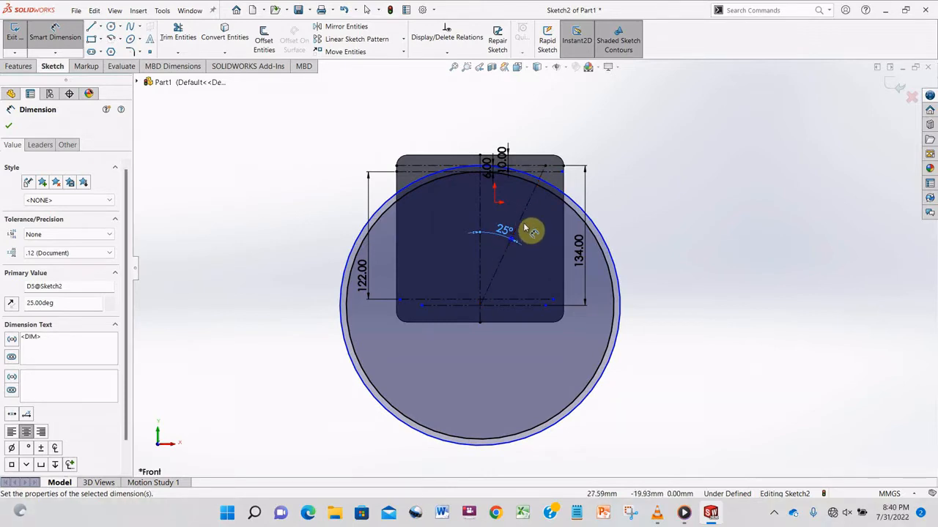
Trim the two large circles down to the upper arcs between the vertical centerline and the slanted centerline.
scroll(495, 175, "down", 3)
left_click(174, 41)
left_click_drag(343, 199, 362, 240)
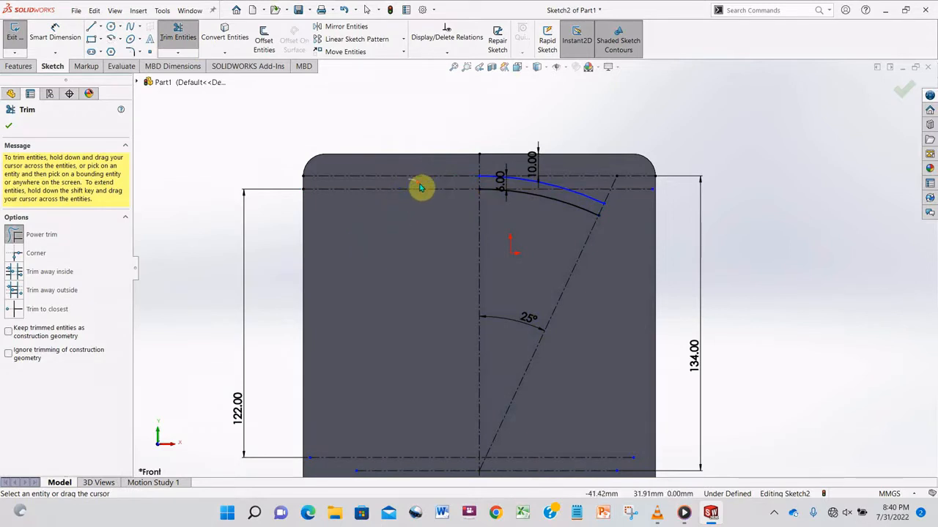
scroll(513, 279, "up", 3)
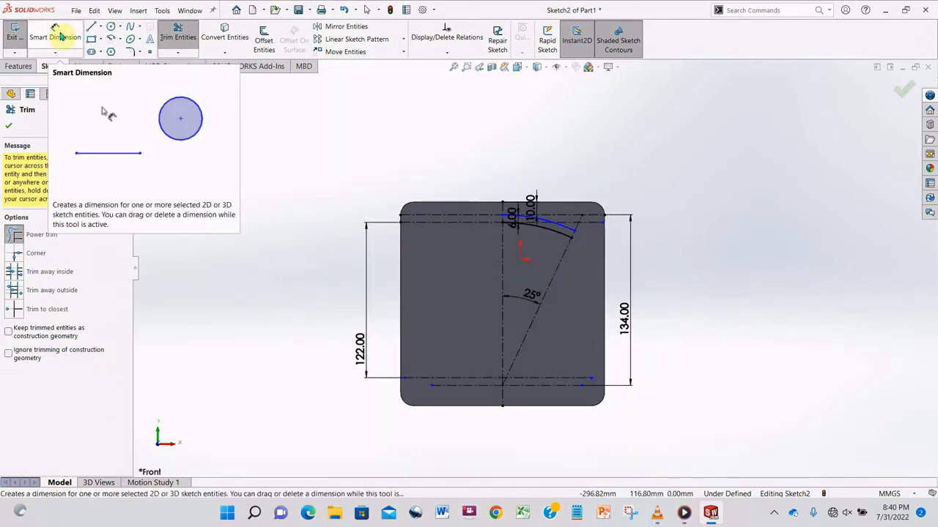
Draw a 6 mm line along the slanted centerline joining the ends of the two arcs.
left_click(91, 26)
scroll(569, 237, "down", 5)
left_click(511, 227)
left_click(494, 262)
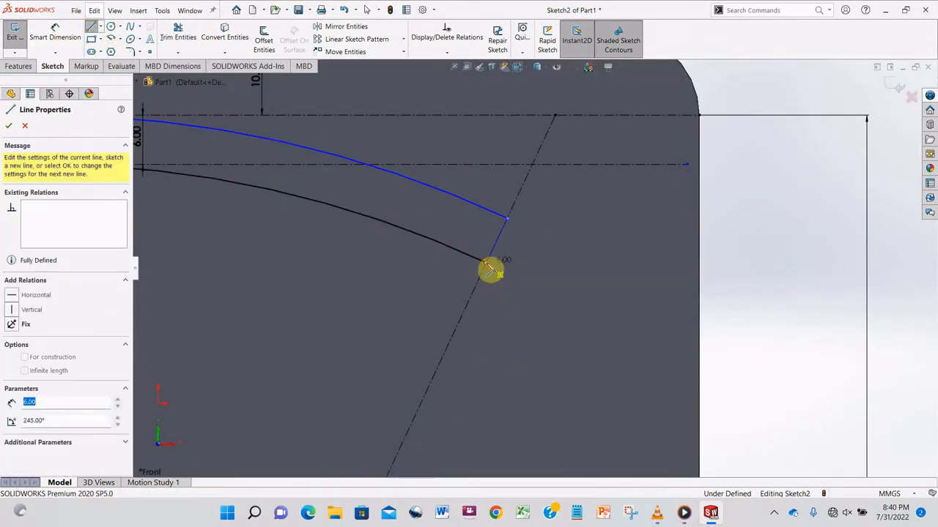
key("Escape")
scroll(439, 282, "up", 3)
scroll(449, 355, "down", 2)
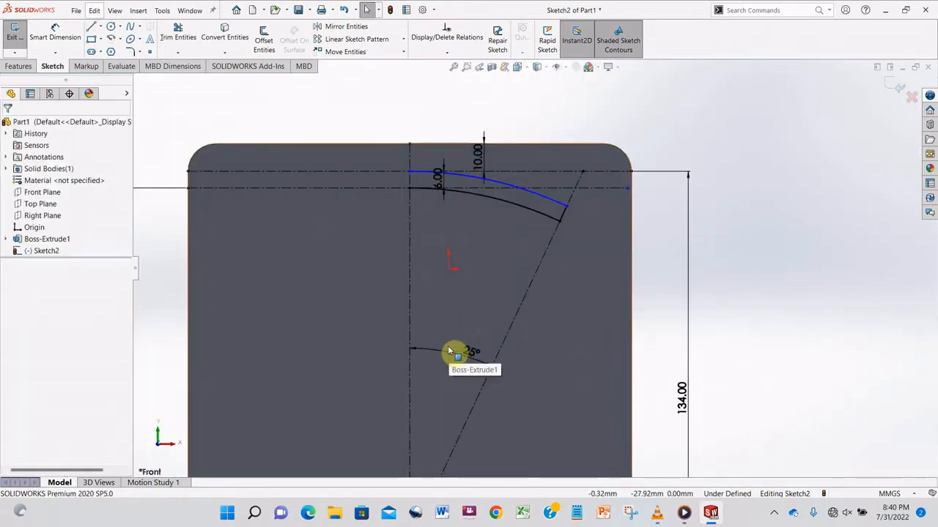
Draw a horizontal centerline across the vertical centerline, a short distance above the two lowest horizontal centerlines.
scroll(449, 350, "up", 4)
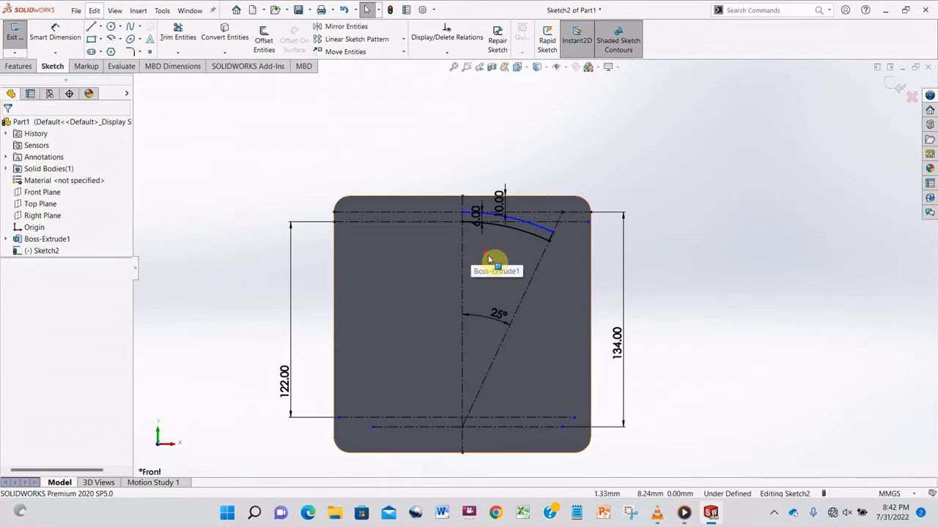
left_click(91, 27)
left_click(414, 367)
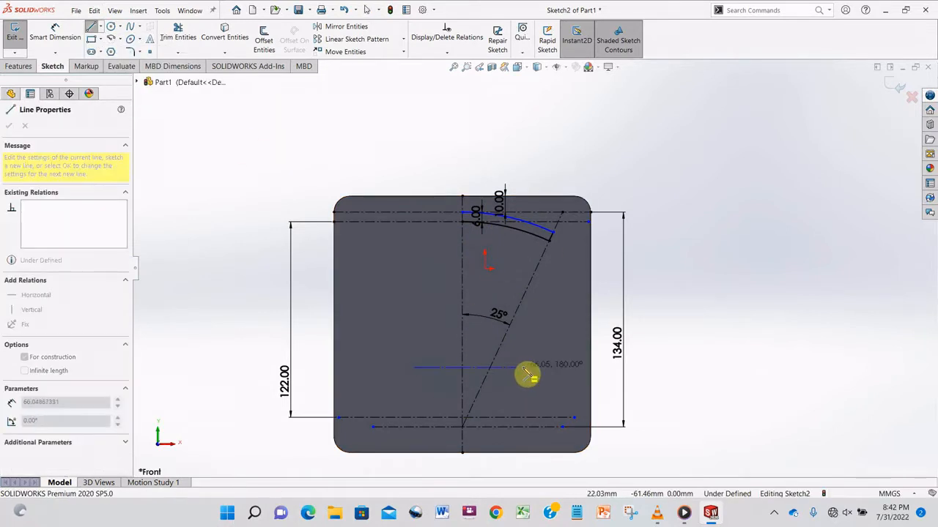
right_click(550, 377)
left_click(553, 378)
Dimension the new horizontal centerline 34 mm above the lowest horizontal centerline.
left_click(56, 38)
left_click(500, 368)
left_click(494, 426)
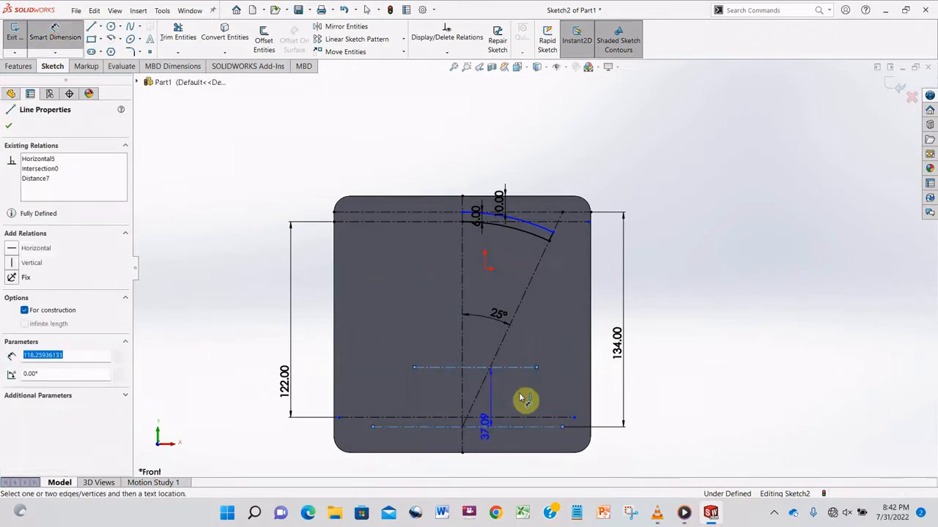
left_click(533, 393)
type("34")
key("Return")
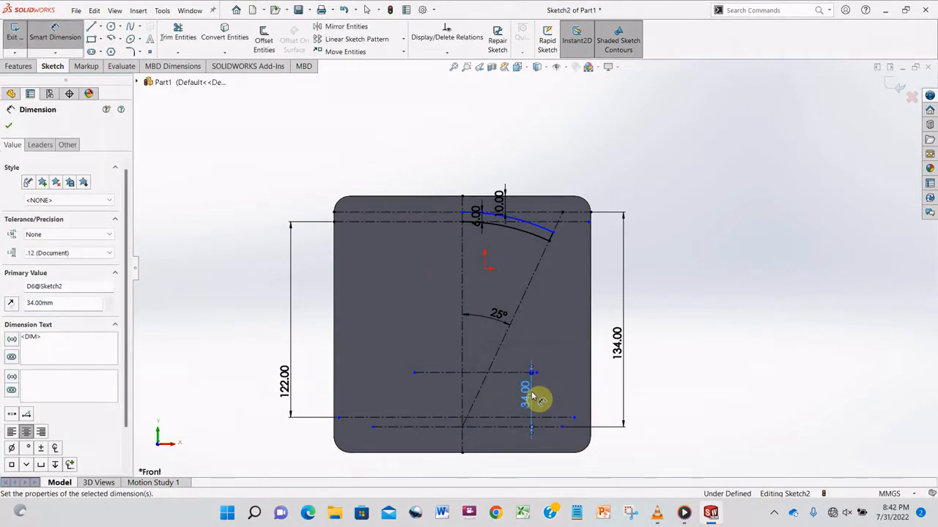
Draw a circle centered where the 34 mm centerline crosses the vertical centerline and try a 238 mm diameter.
left_click(111, 27)
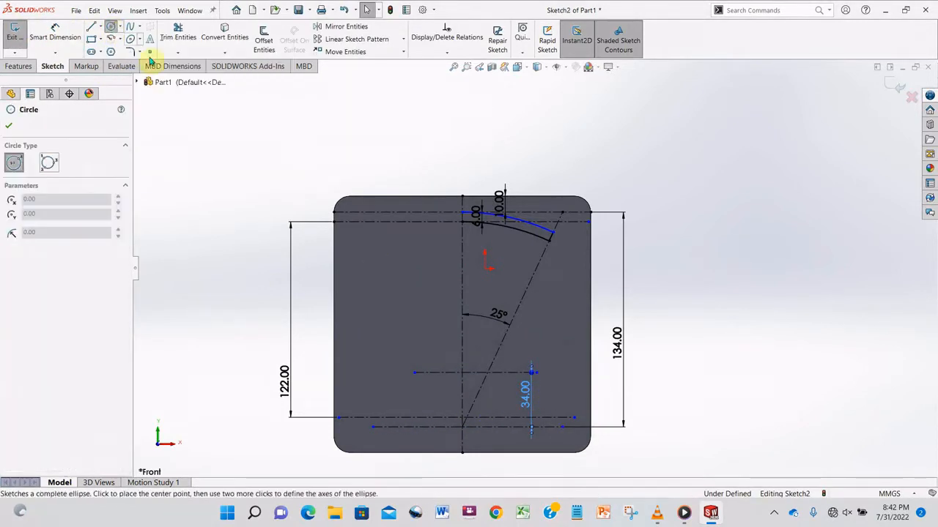
left_click(462, 373)
left_click(462, 241)
left_click(55, 37)
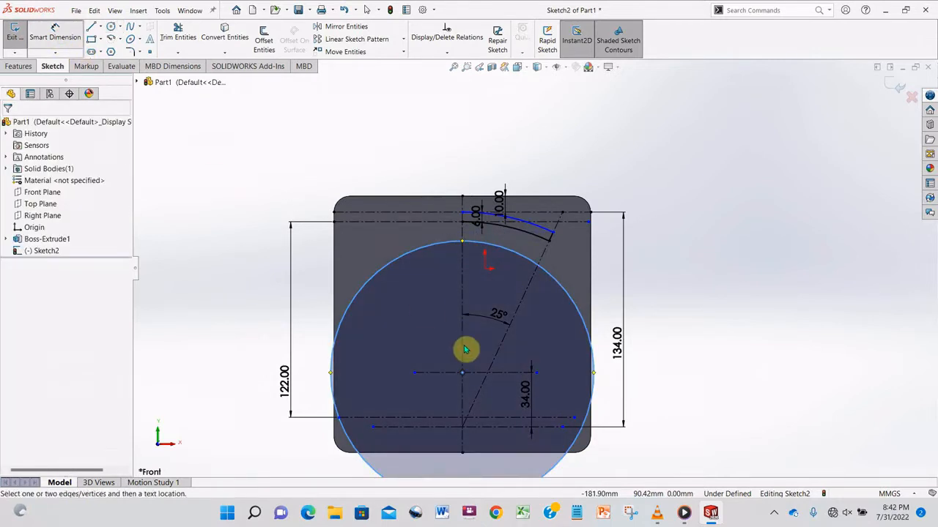
left_click(586, 316)
left_click(756, 178)
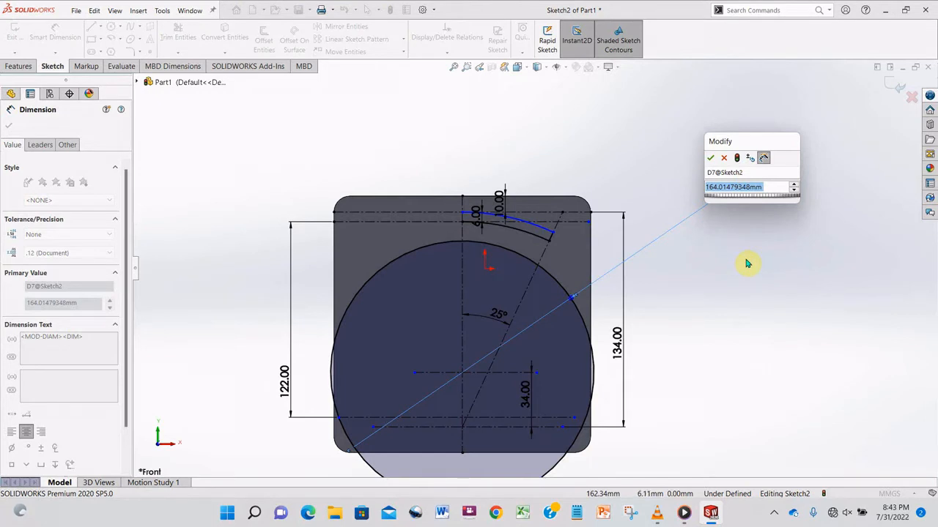
type("230")
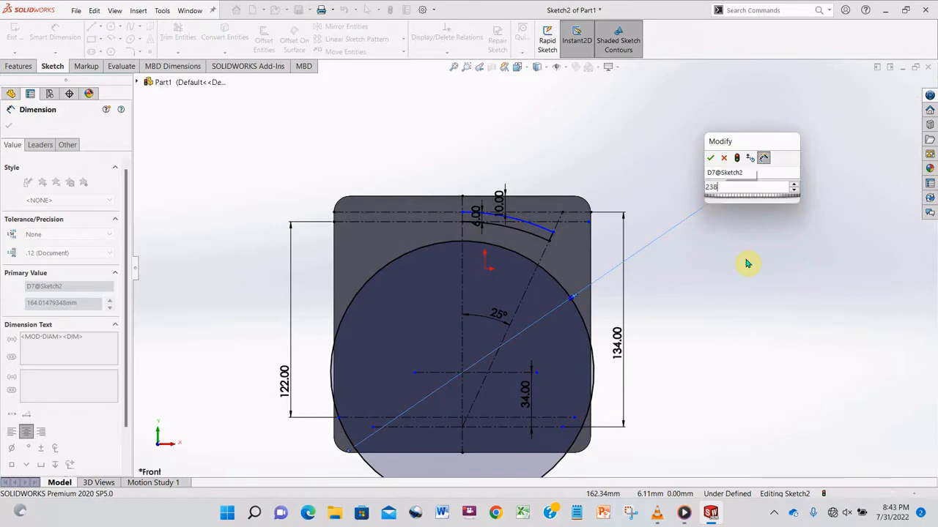
key("Return")
key("ctrl+z")
Try a 168 mm diameter for the circle on the 34 mm centerline, and undo that circle.
double_click(753, 166)
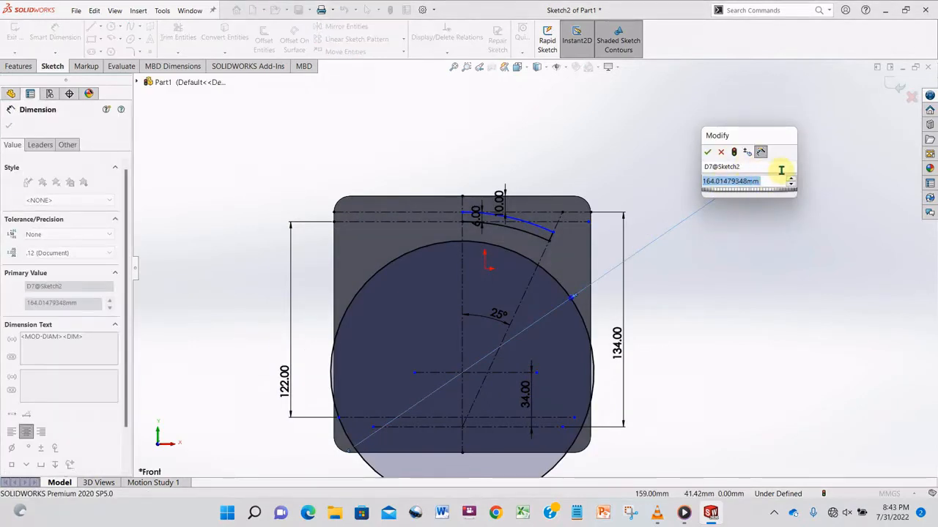
type("168")
key("Return")
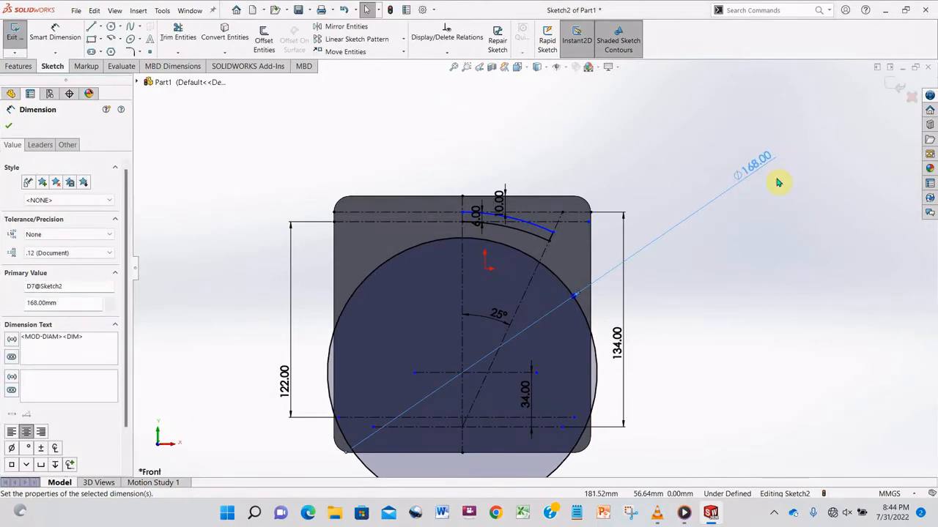
key("ctrl+z")
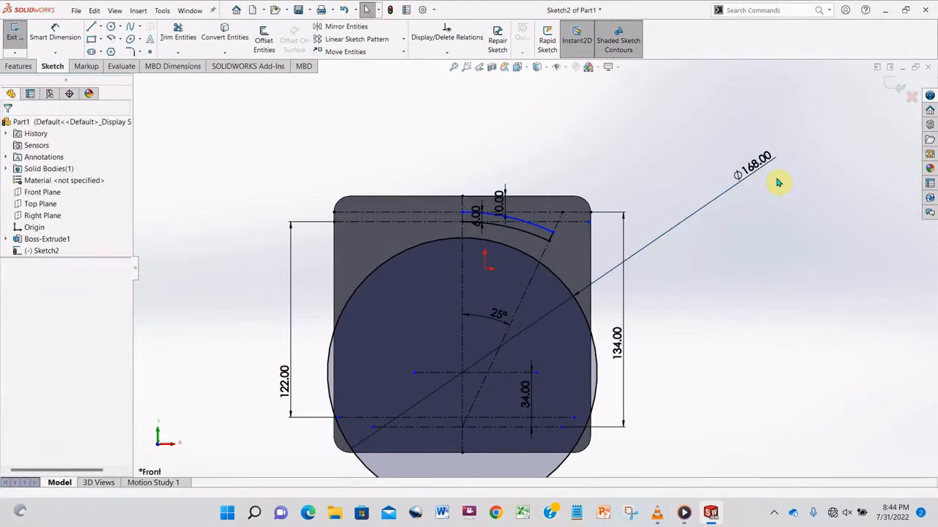
Draw a circle centered at the slanted centerline's lower end and dimension its diameter as 240 mm.
left_click(112, 28)
left_click(464, 433)
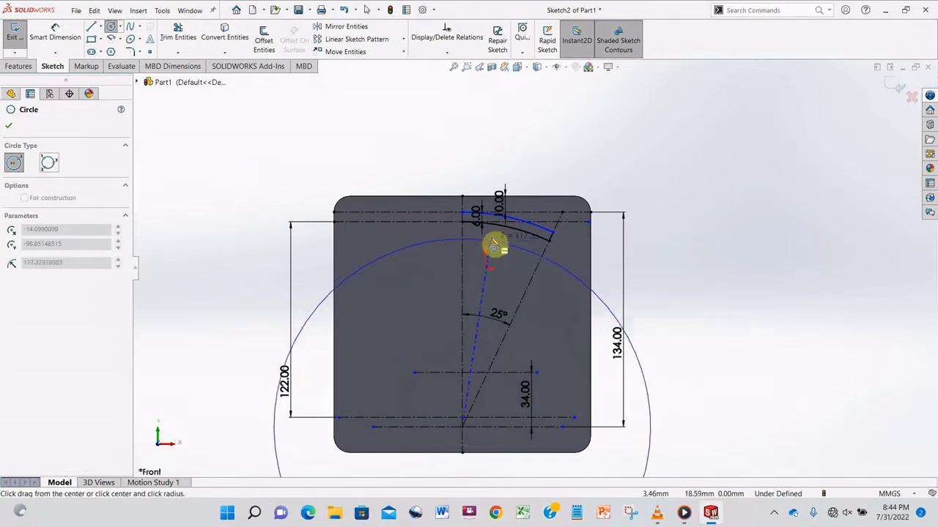
left_click(464, 234)
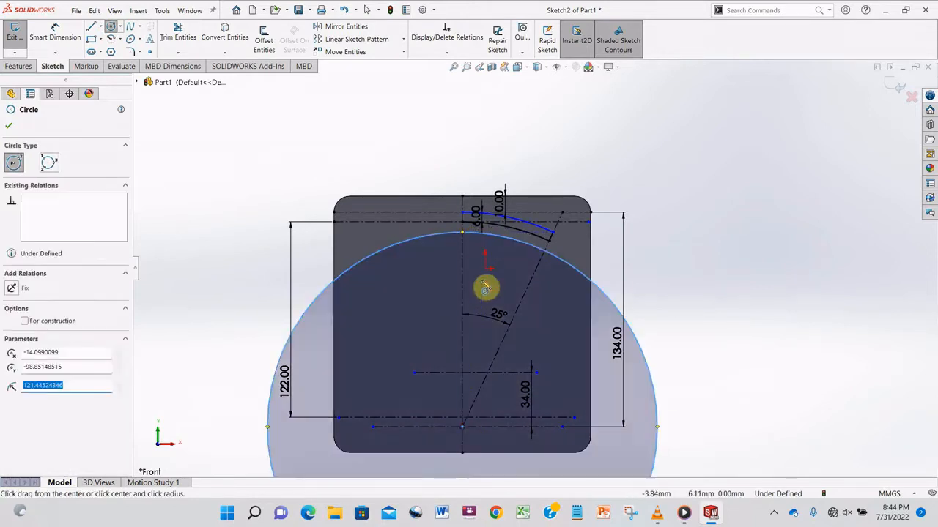
left_click(59, 35)
left_click(645, 351)
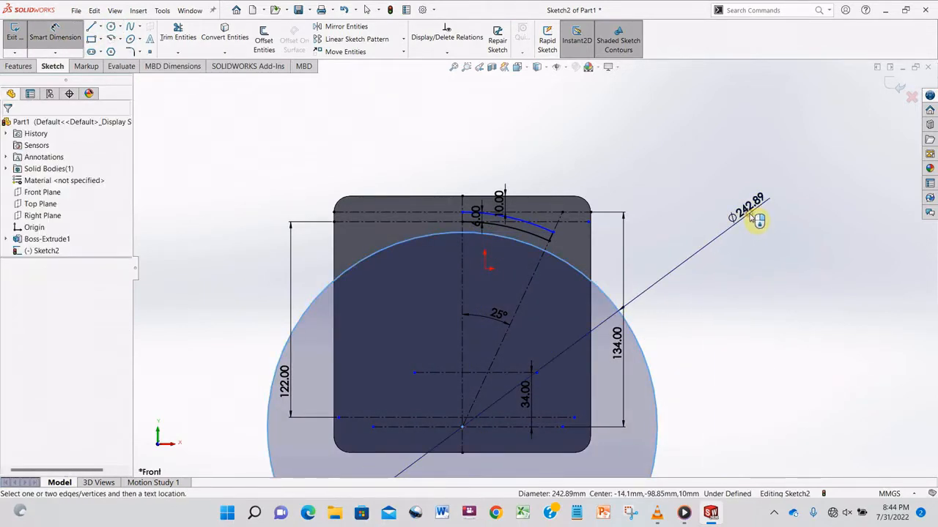
left_click(760, 223)
type("240")
key("Return")
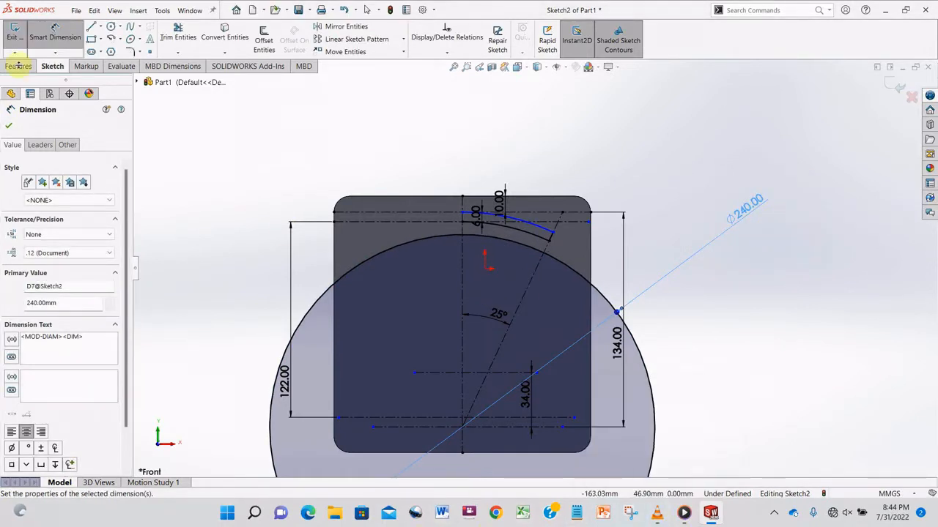
Draw a smaller circle concentric with the 240 mm circle and dimension its diameter as 210 mm.
left_click(111, 26)
left_click(461, 427)
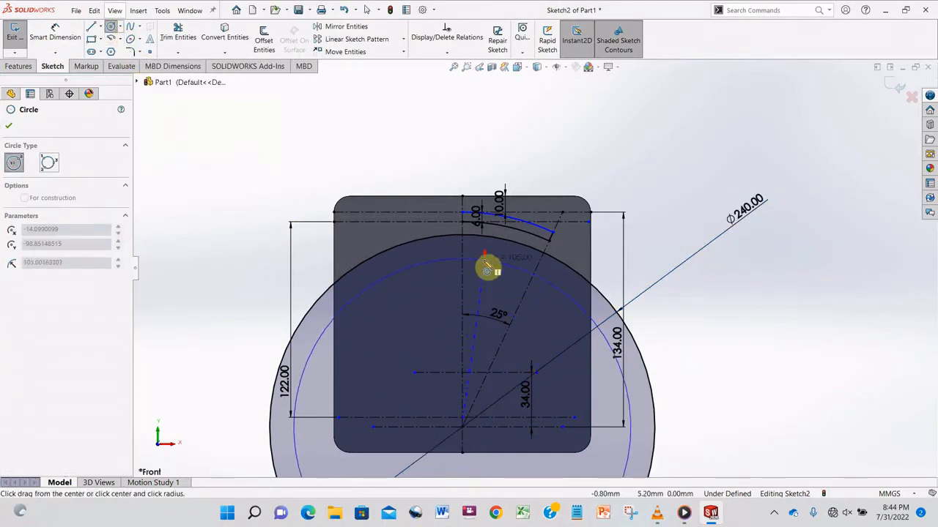
left_click(467, 268)
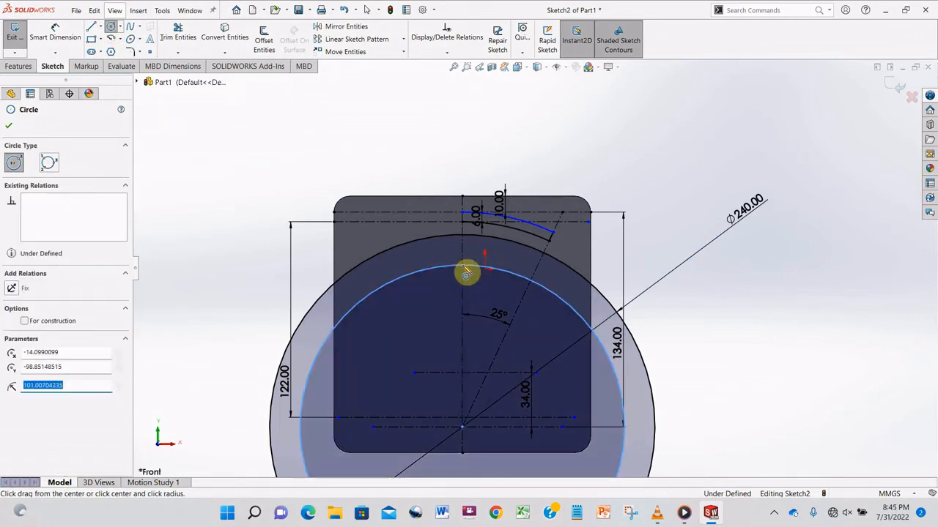
left_click(55, 33)
left_click(624, 370)
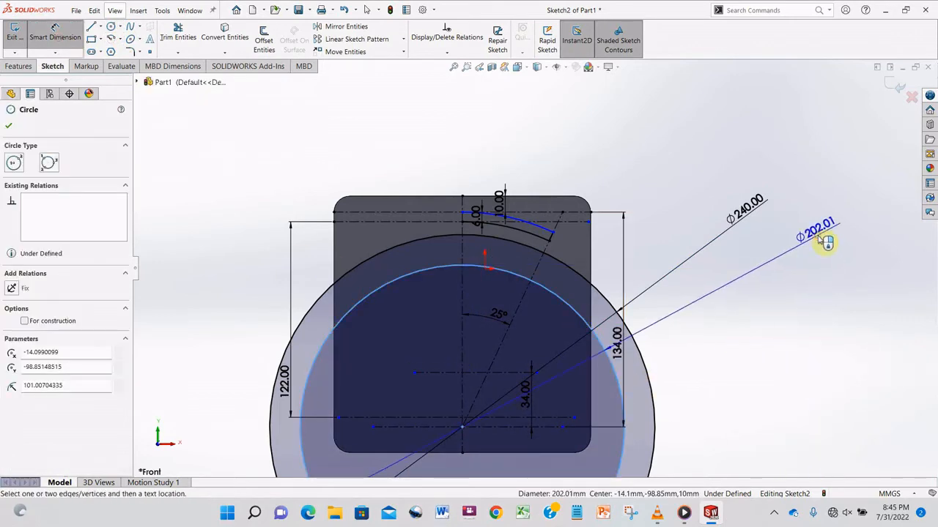
left_click(801, 256)
type("210")
key("Return")
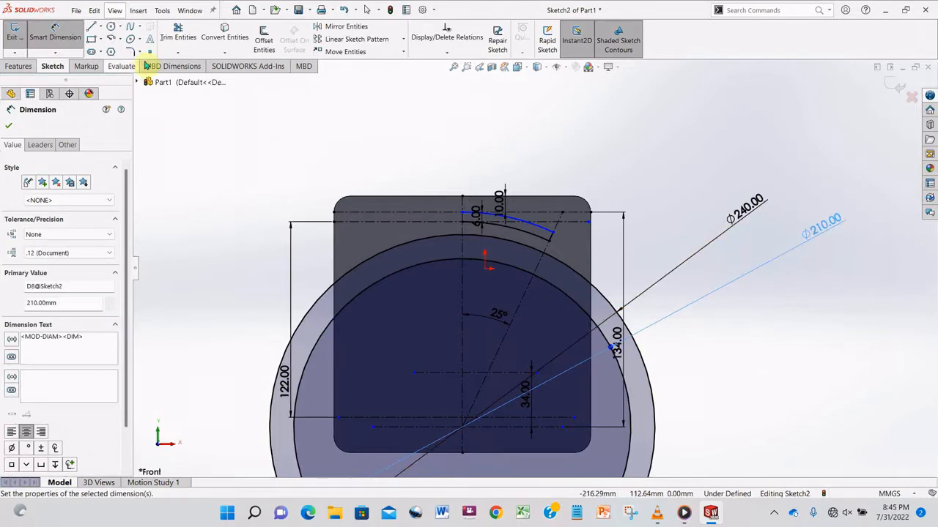
Trim the 240 mm and 210 mm circles to the arcs between the vertical and slanted centerlines.
left_click(178, 33)
left_click_drag(366, 241, 393, 314)
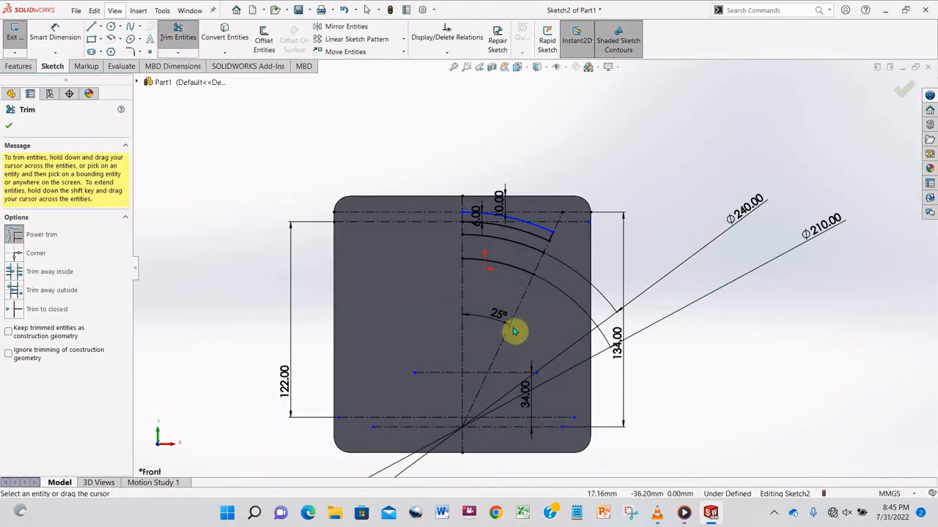
Draw a short horizontal centerline just below the 210 mm diameter arc, crossing the vertical and slanted centerlines.
left_click(101, 26)
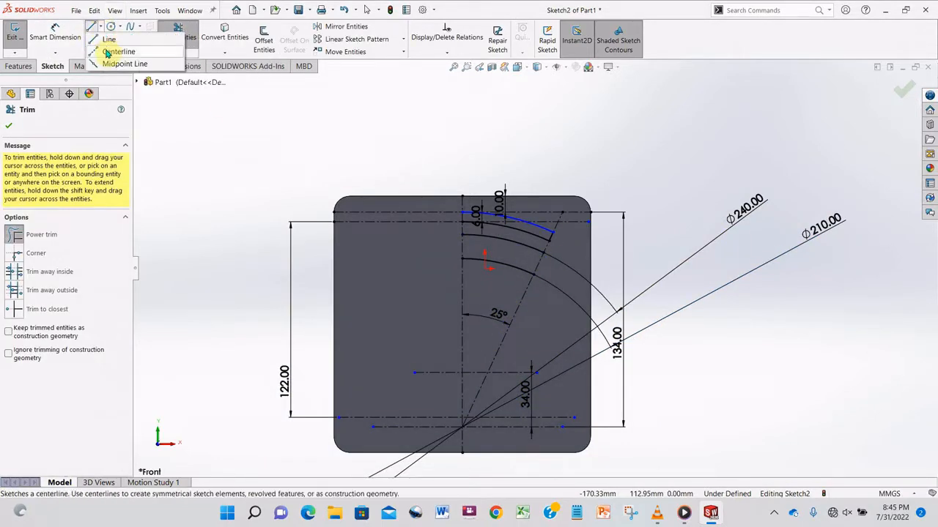
left_click(116, 48)
left_click(9, 127)
left_click(100, 27)
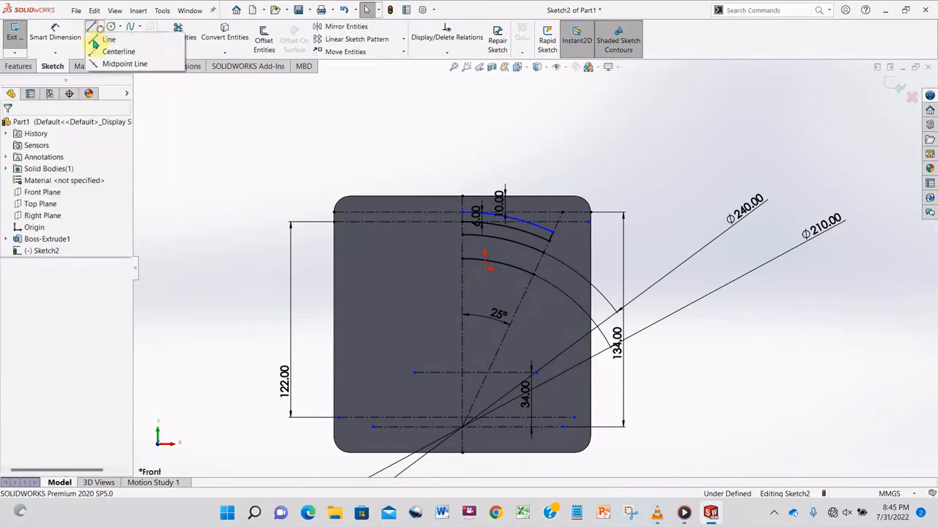
left_click(115, 49)
left_click(543, 286)
key("Escape")
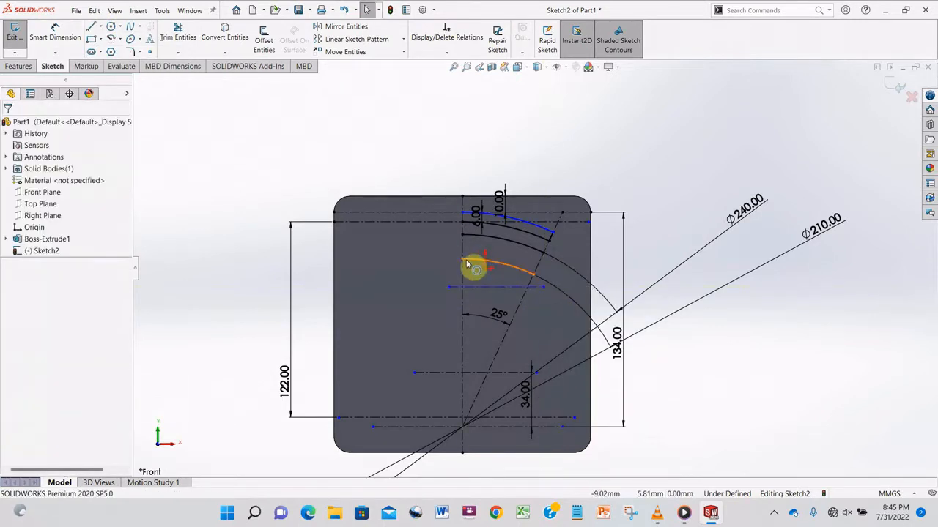
Draw a slanted line about 19 mm long from the 240 mm arc down to the 210 mm arc's end on the vertical centerline.
left_click(55, 35)
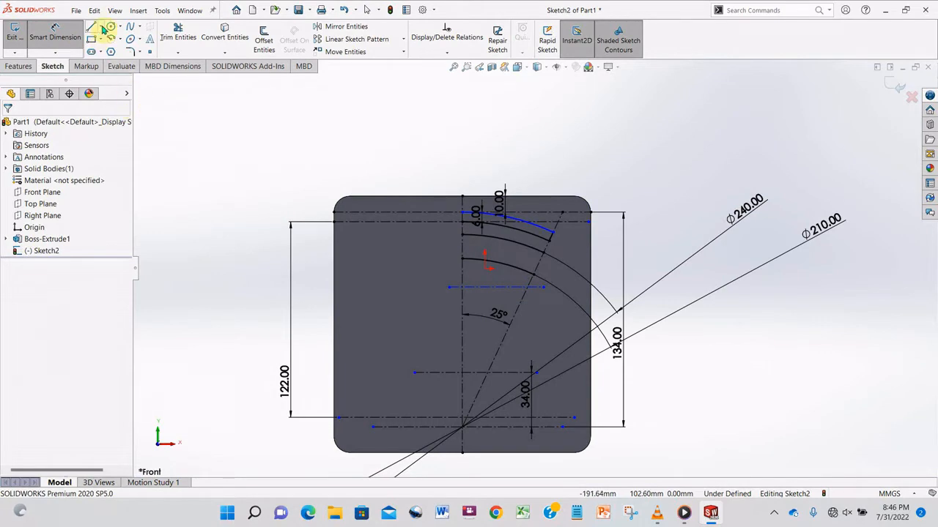
left_click(103, 27)
left_click(476, 248)
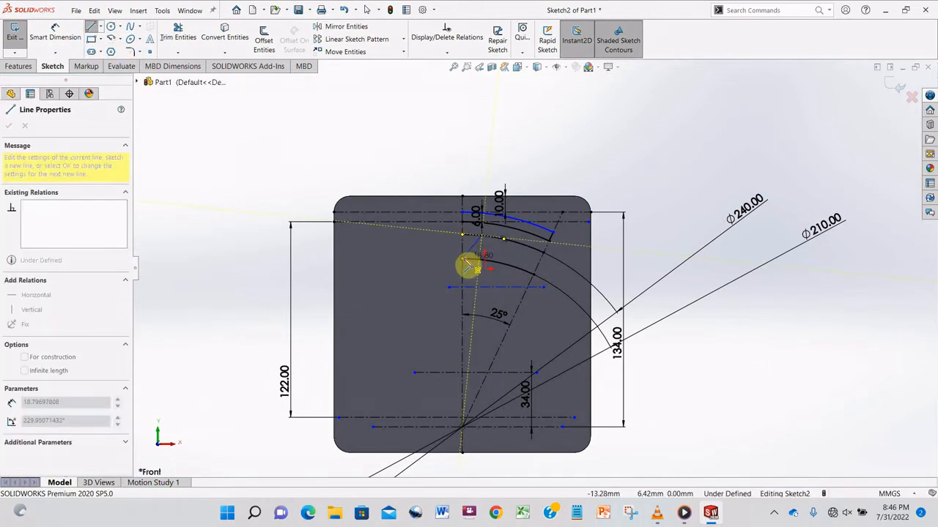
left_click(462, 258)
Dimension the angle between the short slanted line and the vertical centerline as 40°.
right_click_drag(362, 255, 422, 179)
scroll(464, 251, "down", 5)
left_click(458, 247)
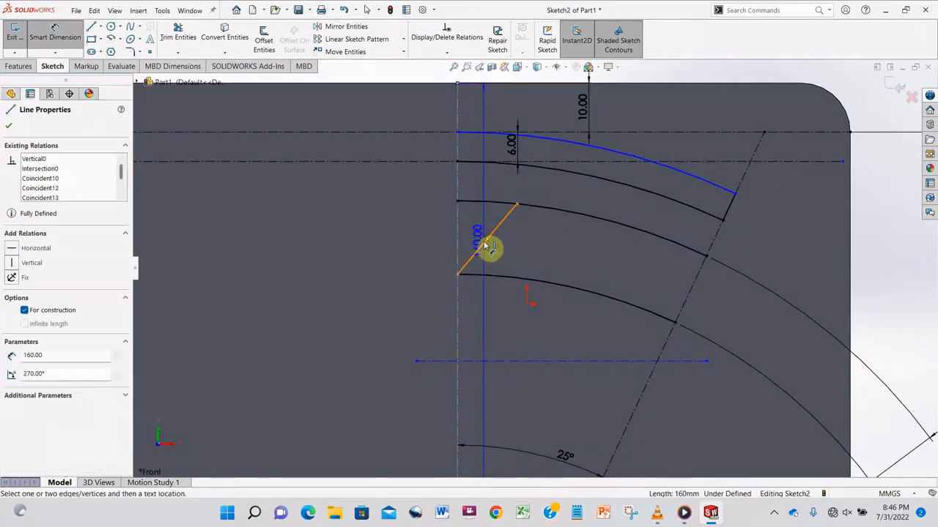
left_click(485, 244)
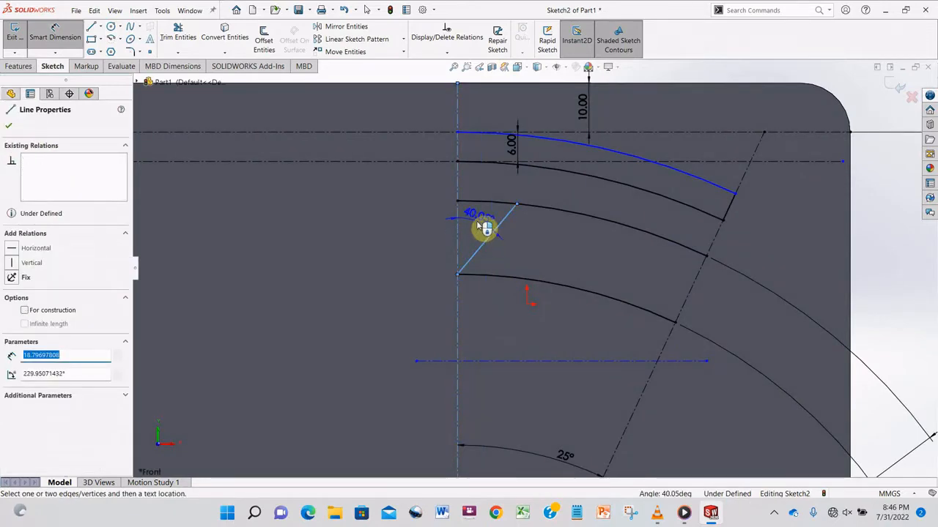
left_click(484, 226)
type("40")
key("Return")
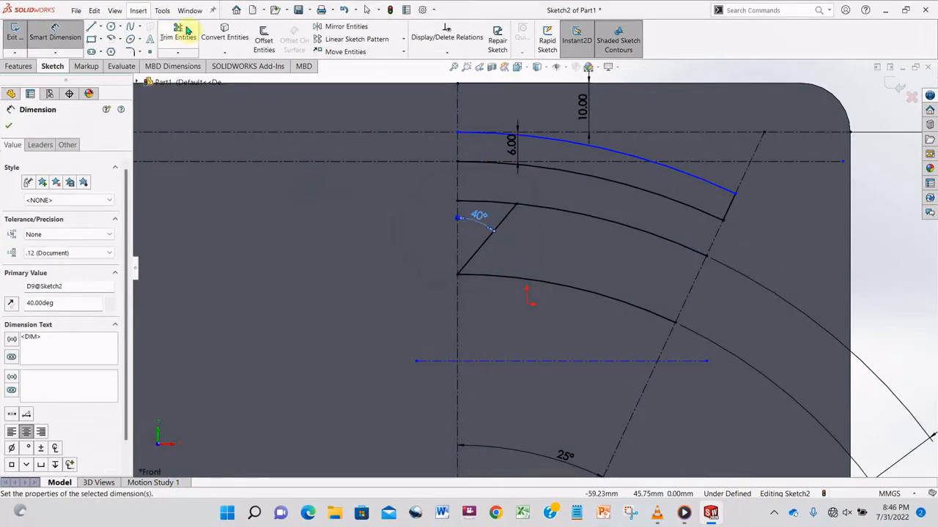
Trim the 240 mm arc's piece between the vertical centerline and the short slanted line.
left_click(179, 33)
scroll(588, 315, "up", 3)
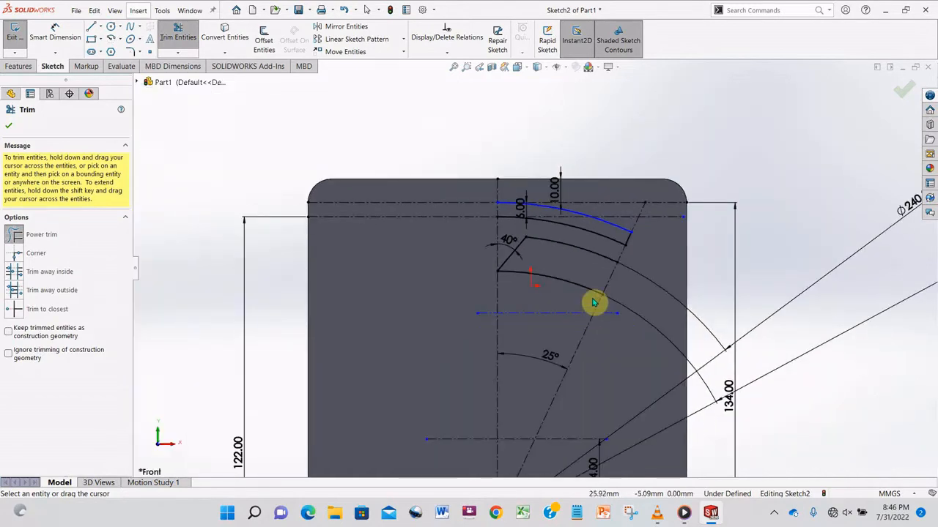
scroll(600, 363, "up", 4)
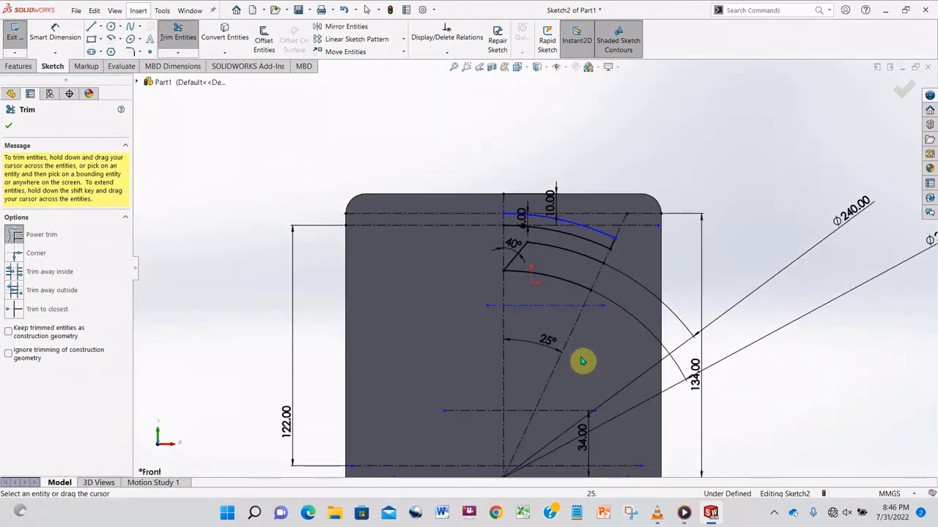
scroll(549, 359, "down", 4)
key("Escape")
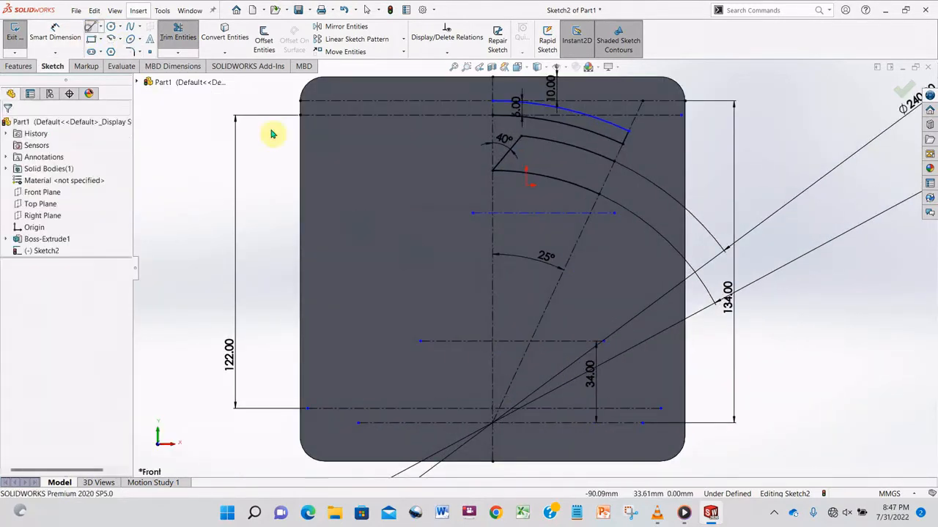
Draw a slanted line about 72 mm long from the vertical centerline's crossing with the 34 mm horizontal centerline up to the 210 mm arc.
key("l")
left_click(494, 342)
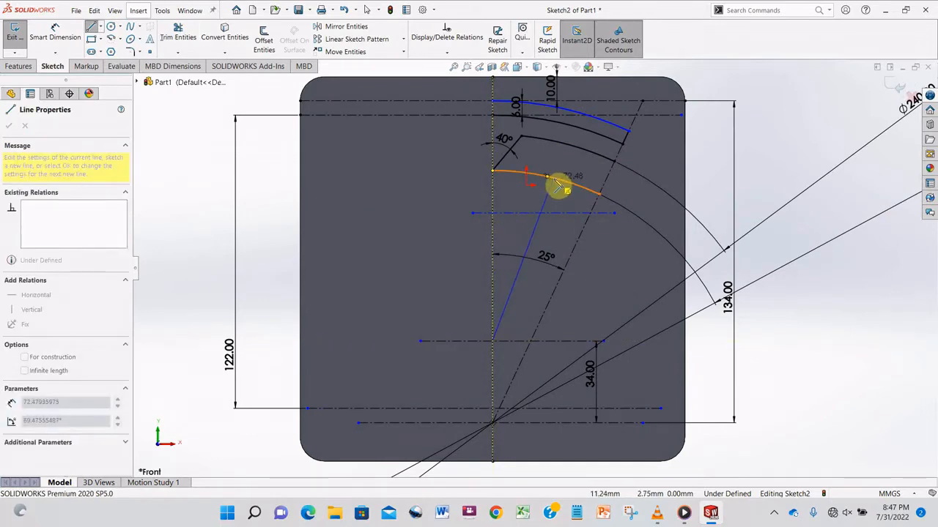
left_click(554, 178)
right_click(413, 208)
left_click(444, 219)
Dimension the long line's angle to the vertical centerline as 10° and trim the 210 mm arc's piece between them.
left_click(54, 37)
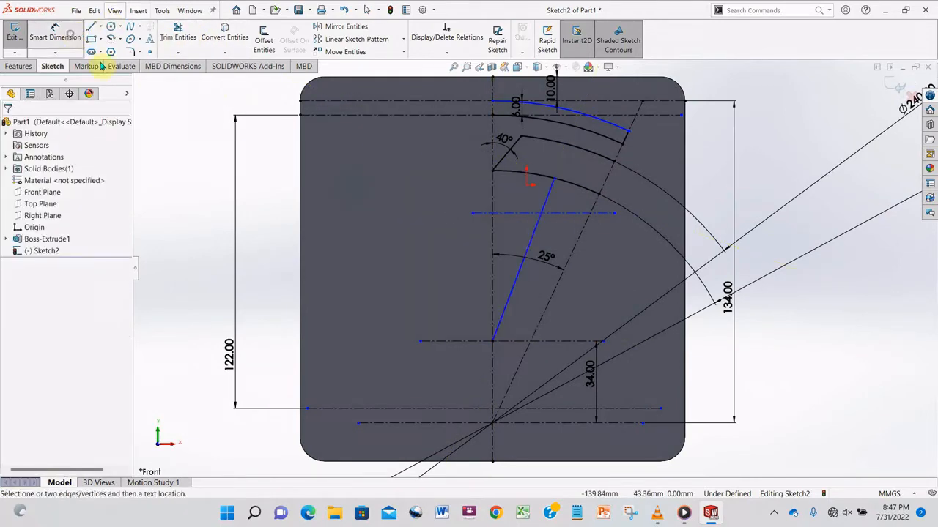
left_click(515, 280)
left_click(492, 281)
left_click(512, 255)
key("Return")
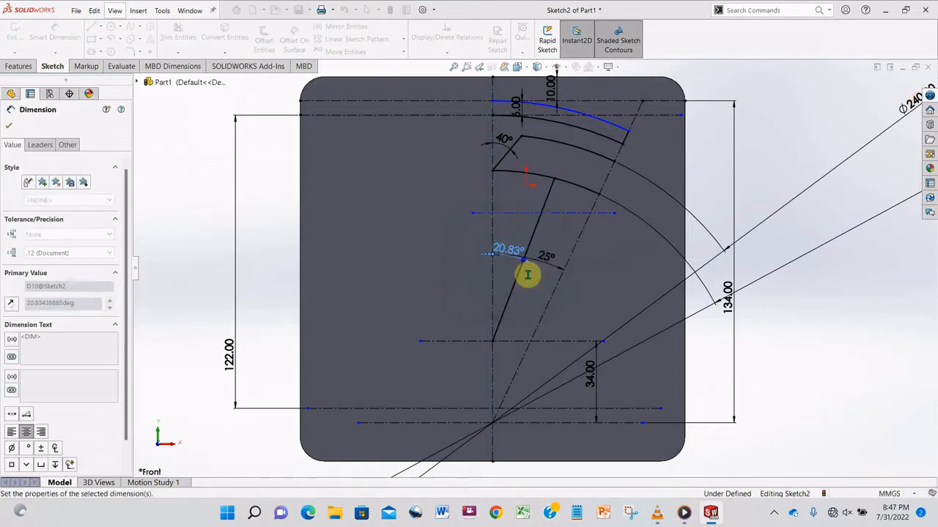
left_click(178, 37)
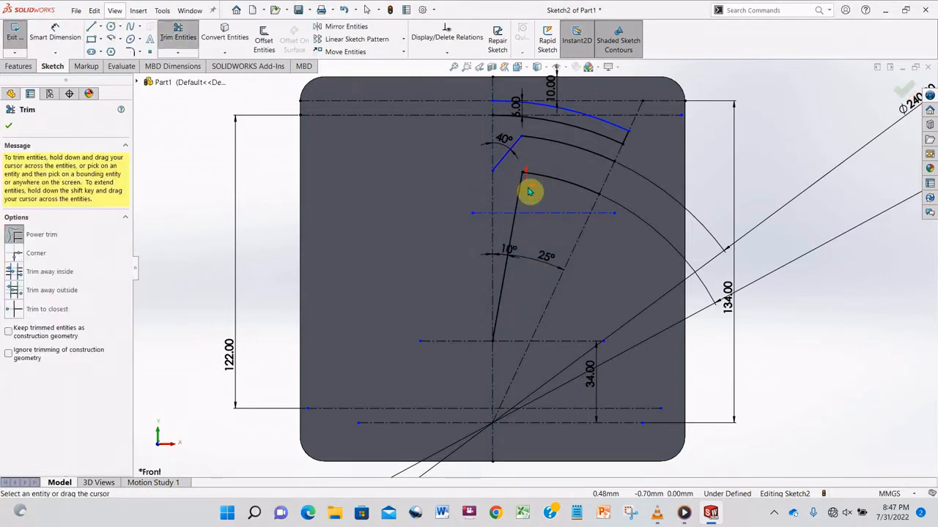
Set the angle between the long slanted line and the vertical centerline to 20°.
key("d")
left_click(510, 254)
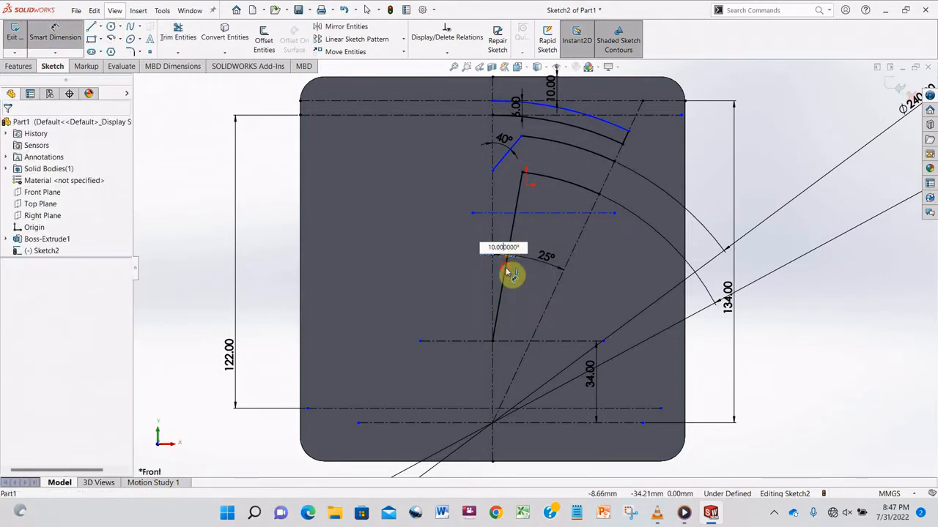
left_click(507, 274)
left_click(495, 252)
left_click(535, 251)
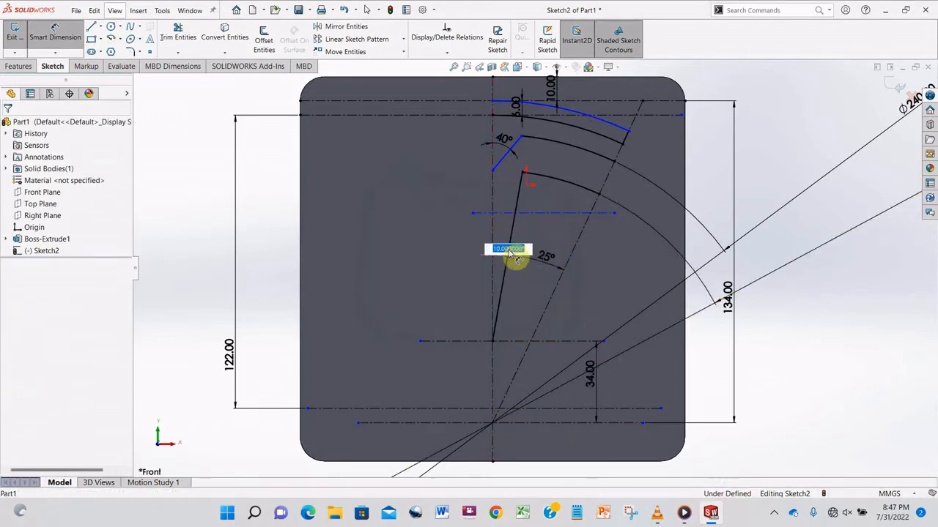
left_click(495, 245)
left_click(505, 242)
left_click(496, 247)
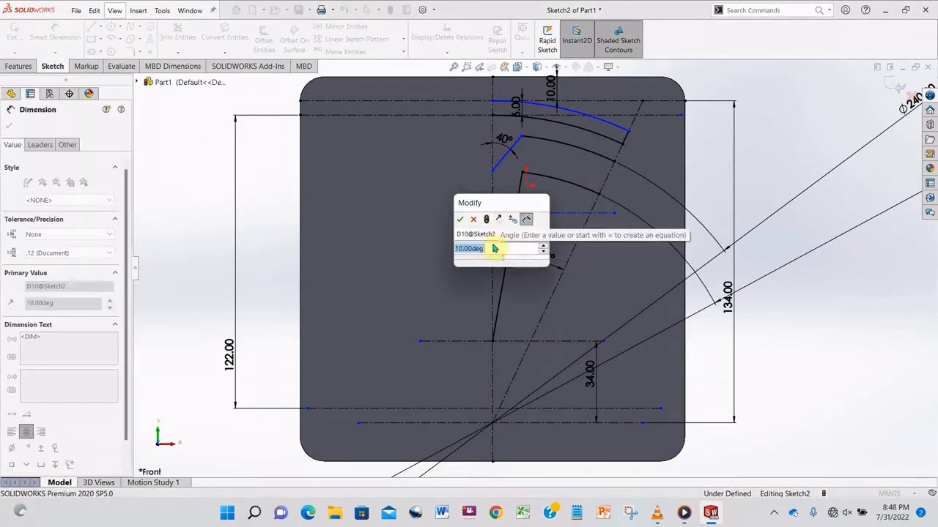
type("20")
key("Return")
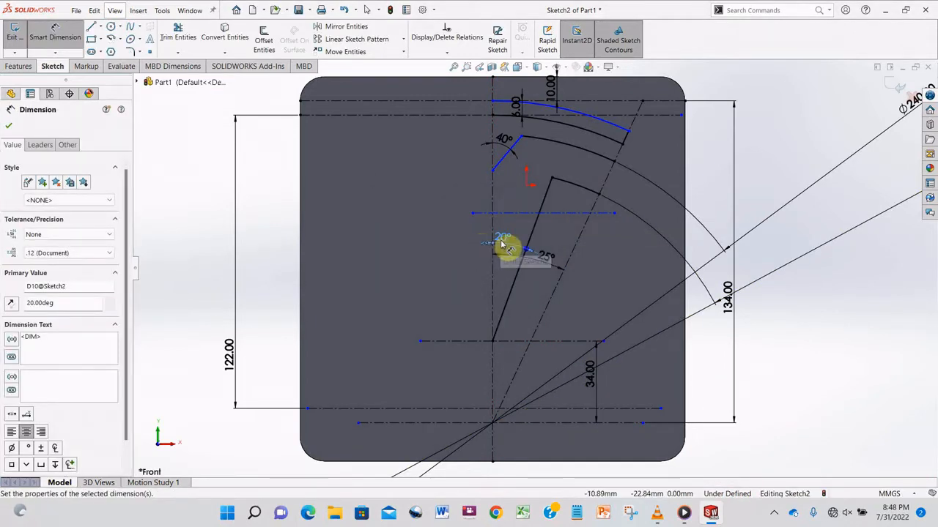
Set the angle between the long slanted line and the vertical centerline to 15°.
left_click(504, 242)
left_click(501, 250)
type("15")
key("Return")
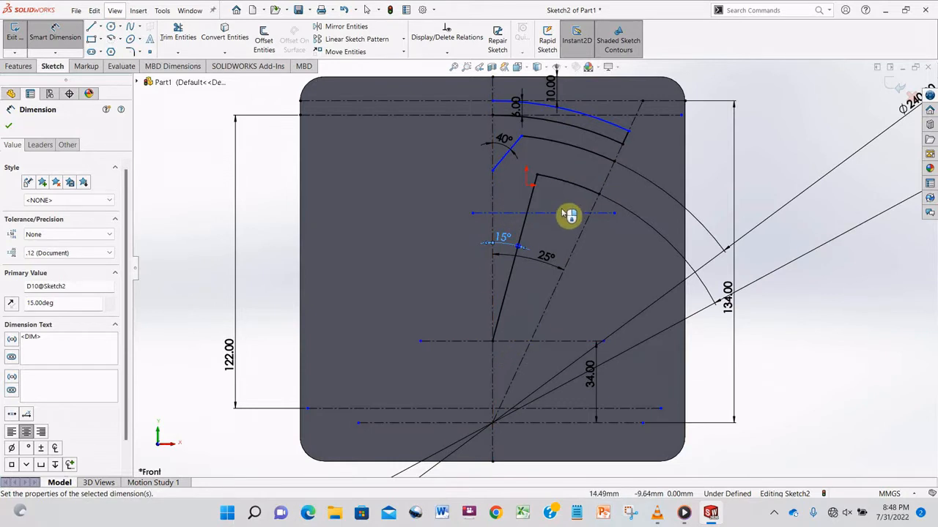
Dimension the vertical distance from the 40° line's lower endpoint to the short horizontal centerline as 6 mm.
left_click(495, 175)
left_click(477, 214)
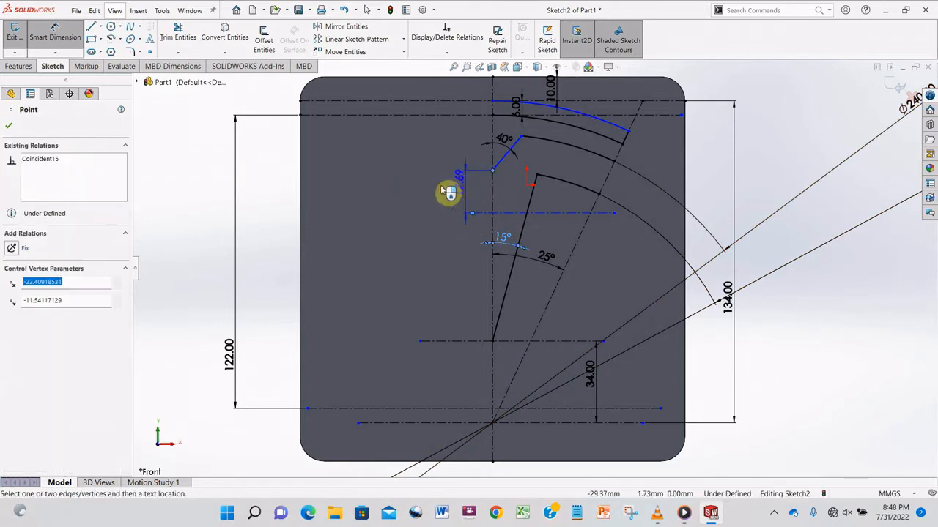
left_click(440, 189)
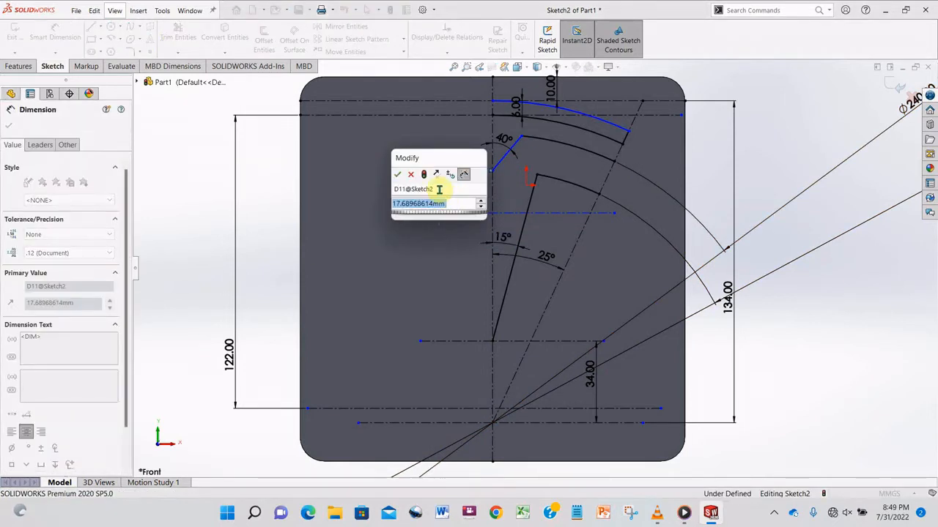
type("6")
key("Return")
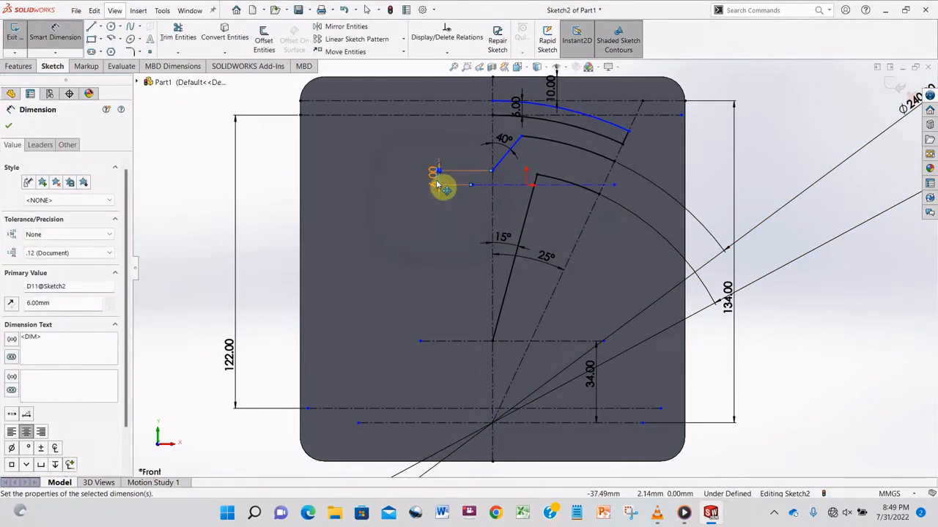
Set the vertical distance between the 40° line's lower endpoint and the short horizontal centerline to 12 mm.
double_click(433, 176)
type("12")
key("Return")
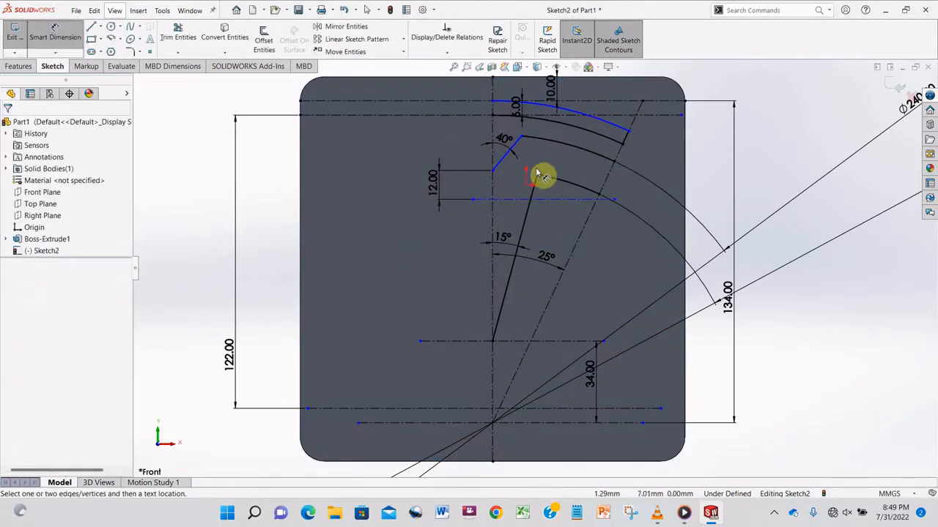
Draw a short vertical centerline crossing the short horizontal centerline between the 15° line and the slanted centerline.
left_click(91, 27)
left_click(573, 173)
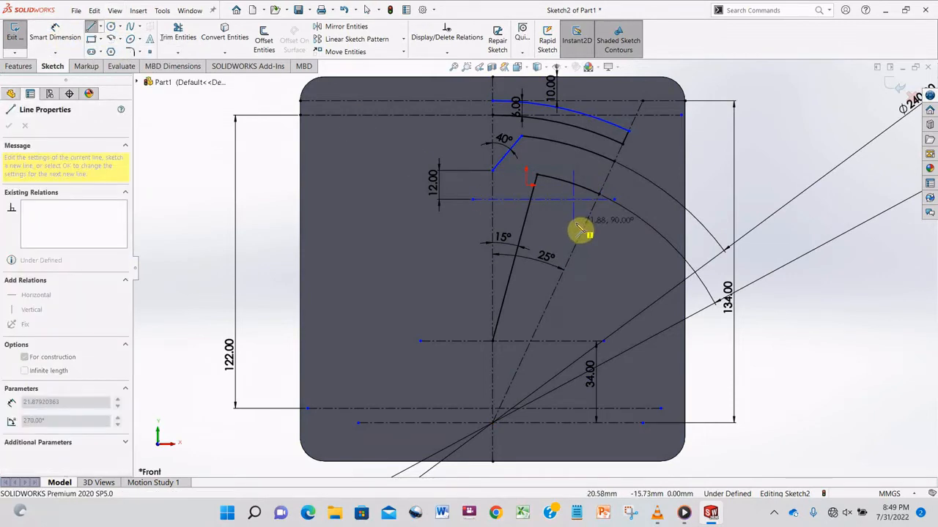
key("Escape")
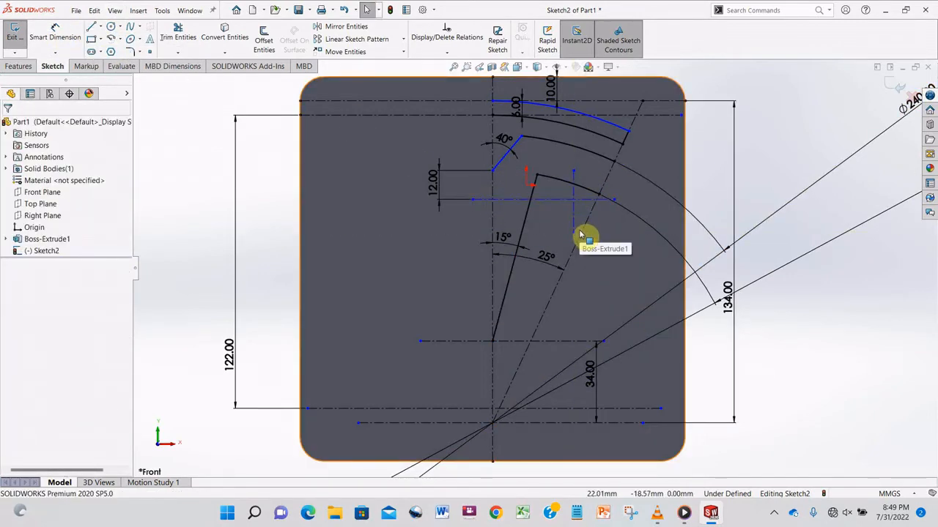
Dimension the horizontal distance from the short horizontal centerline's left endpoint to the short vertical centerline as 25 mm.
left_click(55, 33)
left_click(574, 187)
left_click(472, 200)
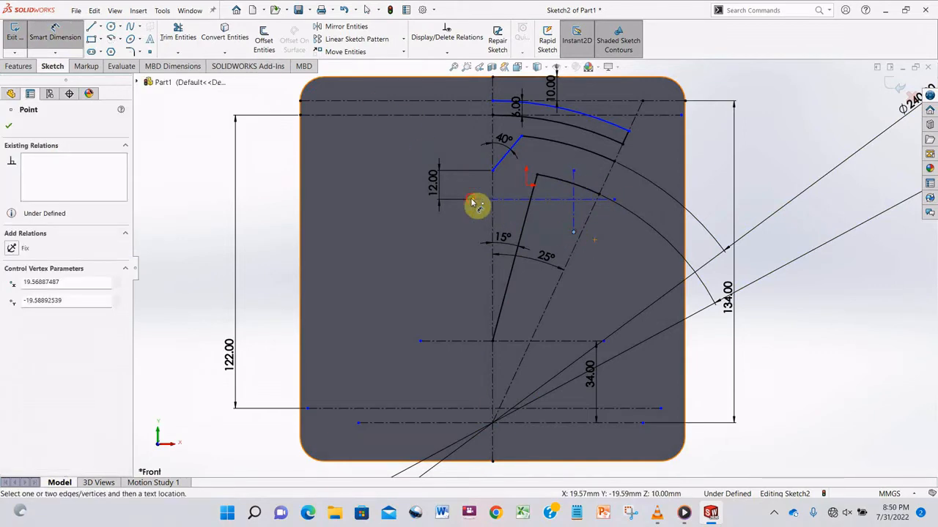
left_click(543, 244)
type("25")
key("Return")
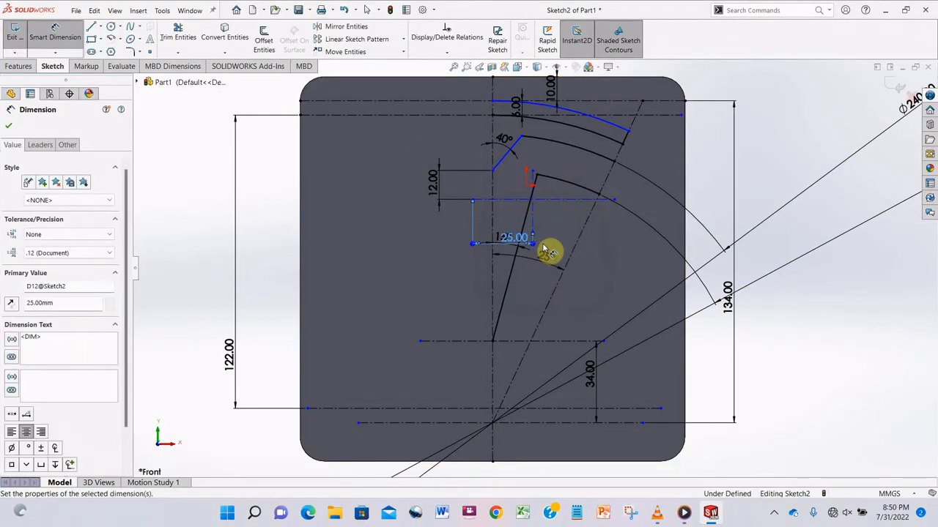
Set the horizontal distance between the short horizontal centerline's left endpoint and the short vertical centerline to 40 mm.
double_click(512, 238)
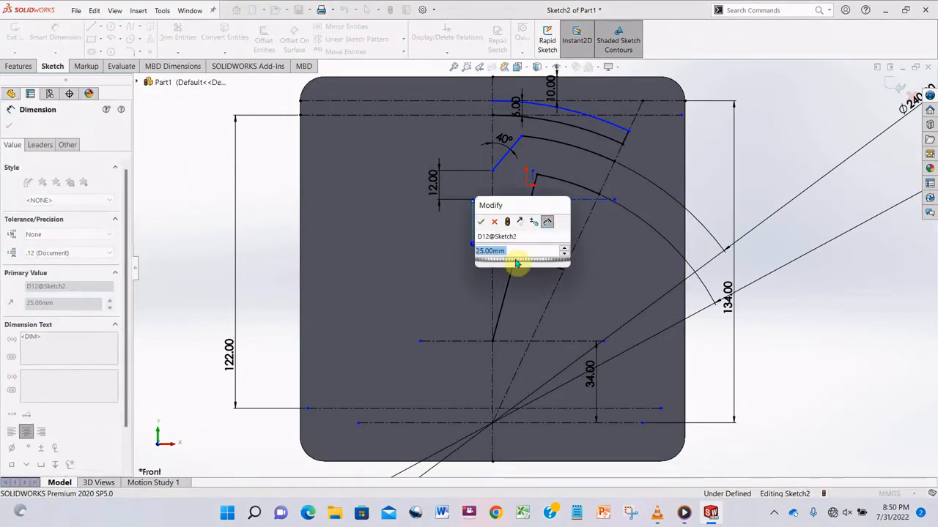
type("40")
key("Return")
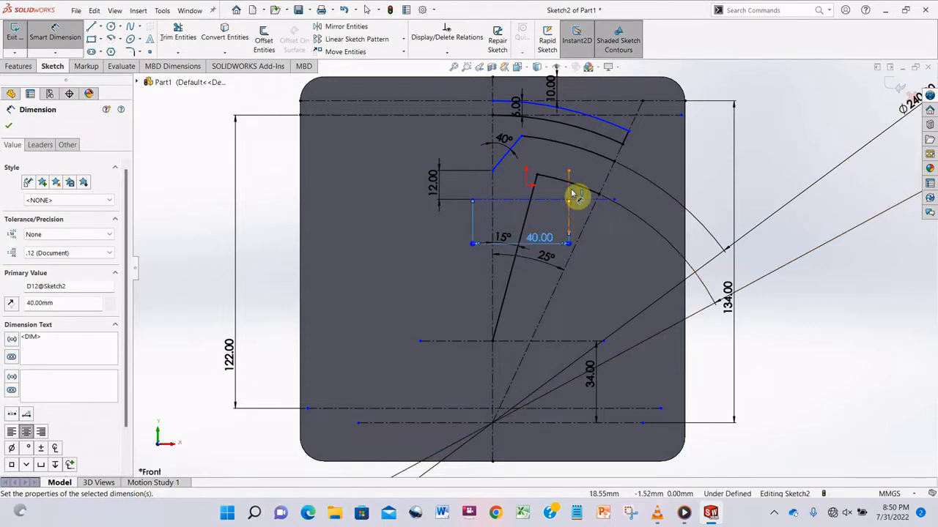
Draw a circle of about 7.7 mm radius where the short centerlines cross and a line from the 240 mm arc's right end to it.
left_click(111, 26)
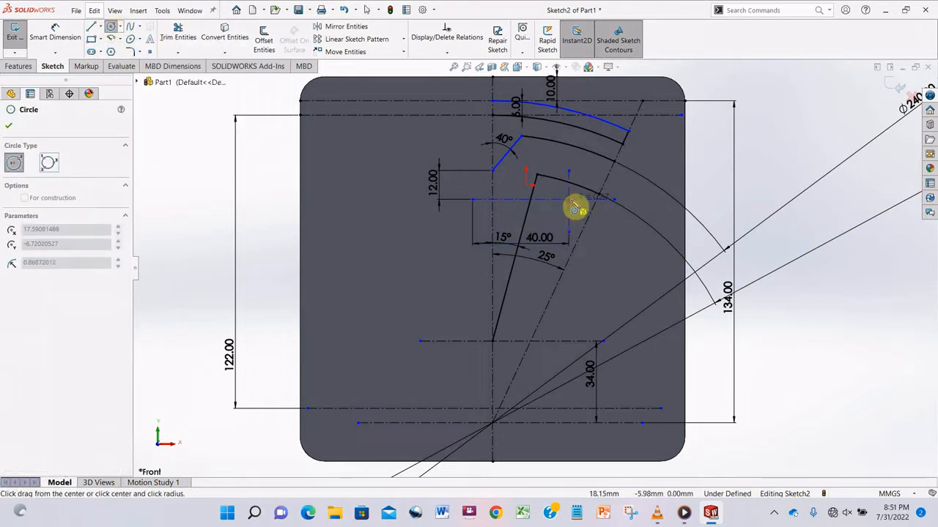
left_click(590, 201)
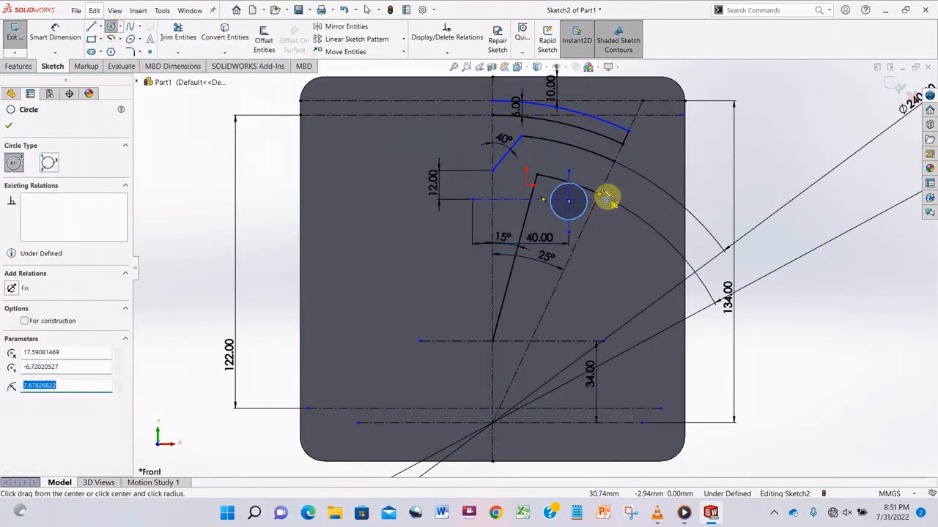
left_click(90, 25)
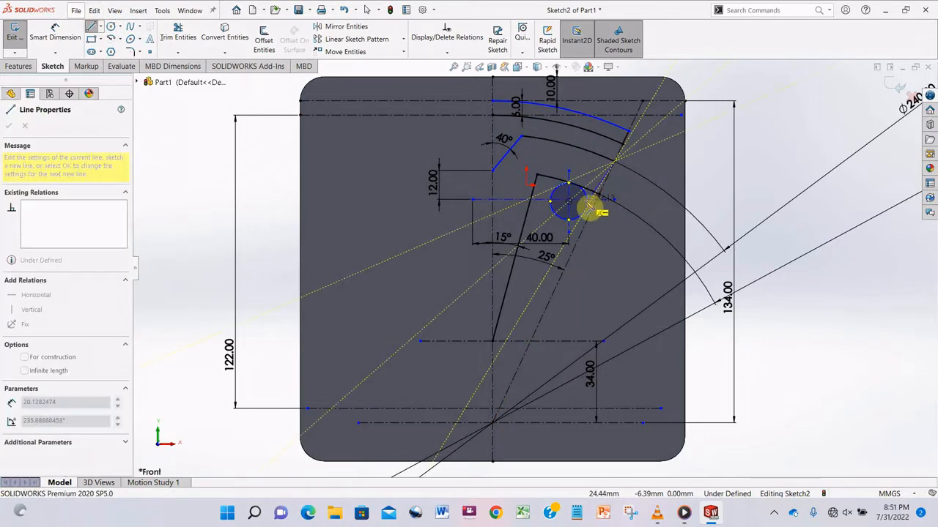
key("Escape")
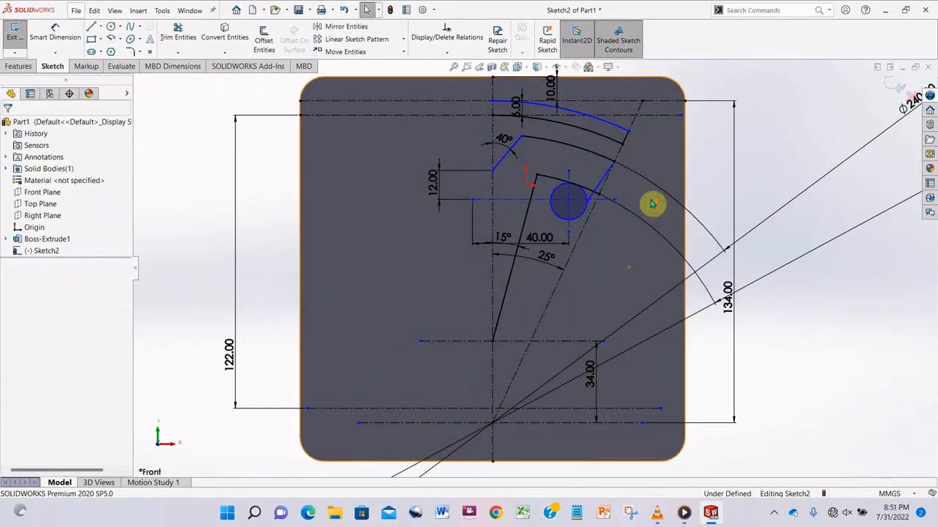
Trim the small circle to its upper-right quarter and remove the 210 mm arc's piece beyond the circle.
scroll(571, 212, "down", 5)
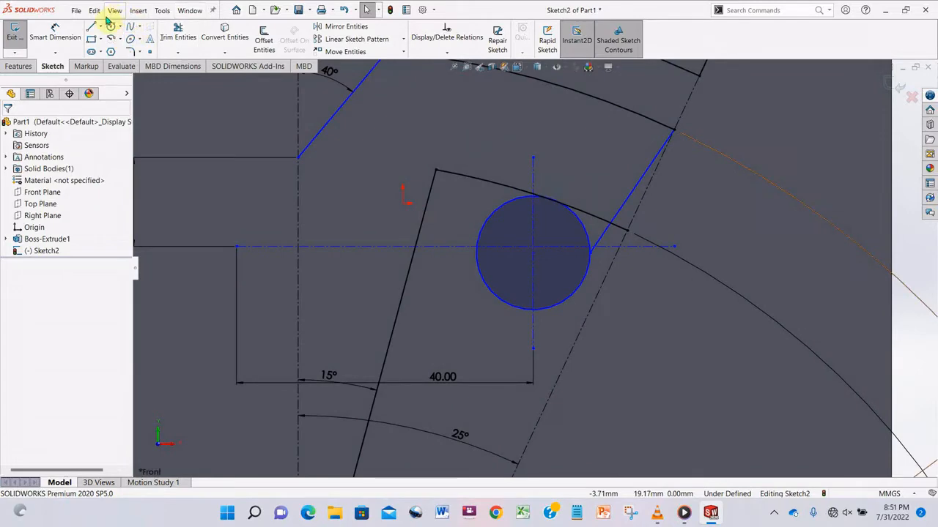
left_click(178, 36)
mouse_move(503, 209)
left_mouse_down()
mouse_move(517, 303)
mouse_move(617, 238)
left_mouse_up()
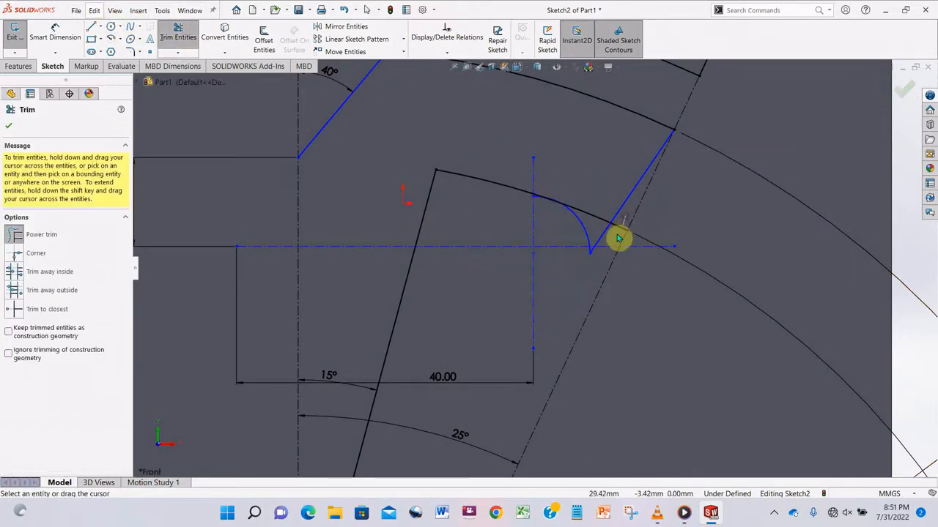
scroll(618, 238, "up", 5)
scroll(602, 262, "down", 5)
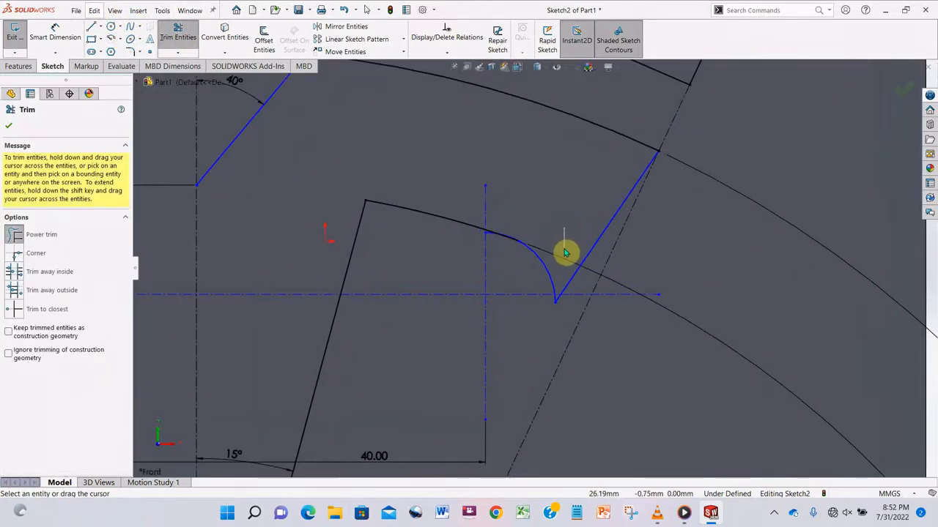
Trim the small arc's leftover stub between the short vertical centerline and the 210 mm arc.
scroll(517, 245, "down", 8)
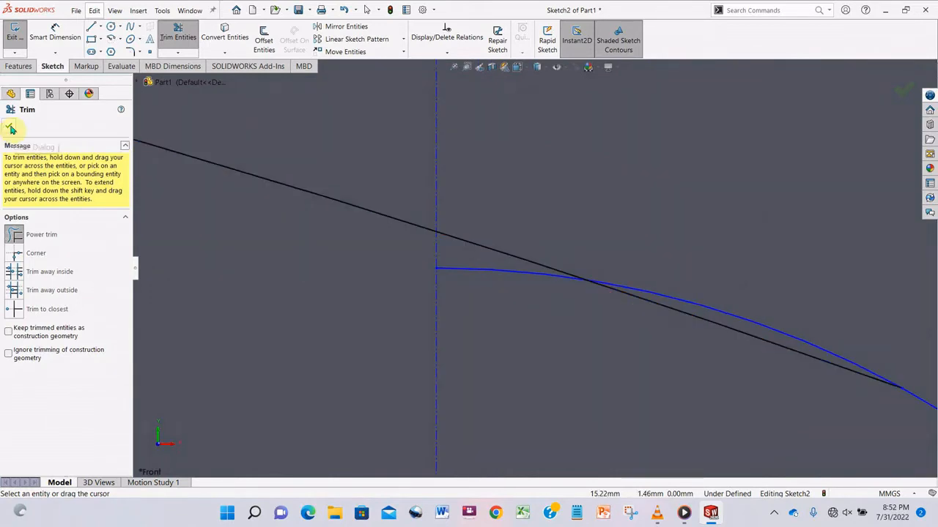
left_click_drag(487, 310, 649, 314)
key("Escape")
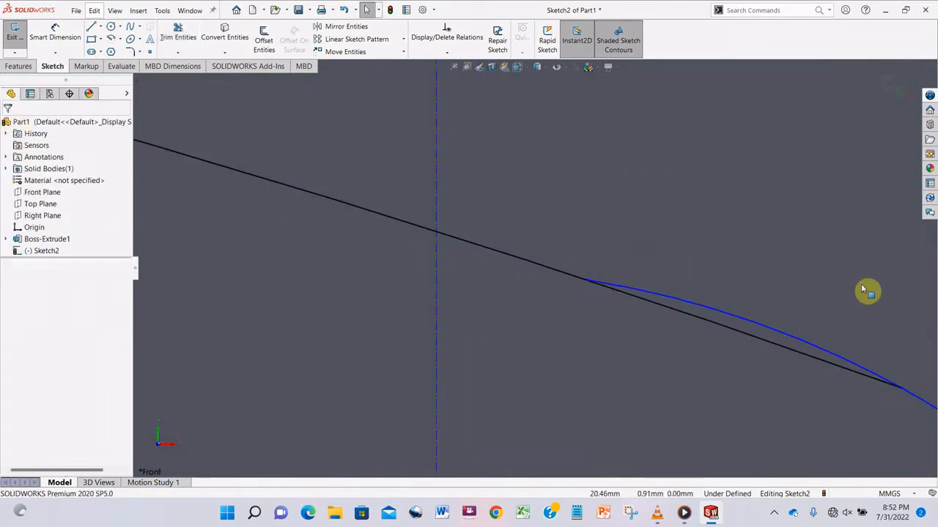
Make the small arc tangent to the 210 mm arc.
left_click(817, 349)
left_click(806, 356, "ctrl")
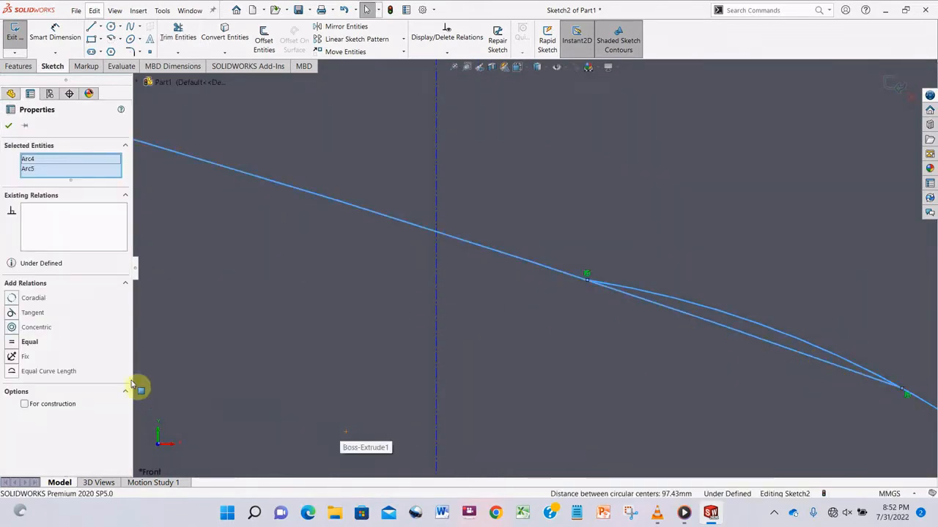
left_click(11, 313)
scroll(524, 349, "up", 10)
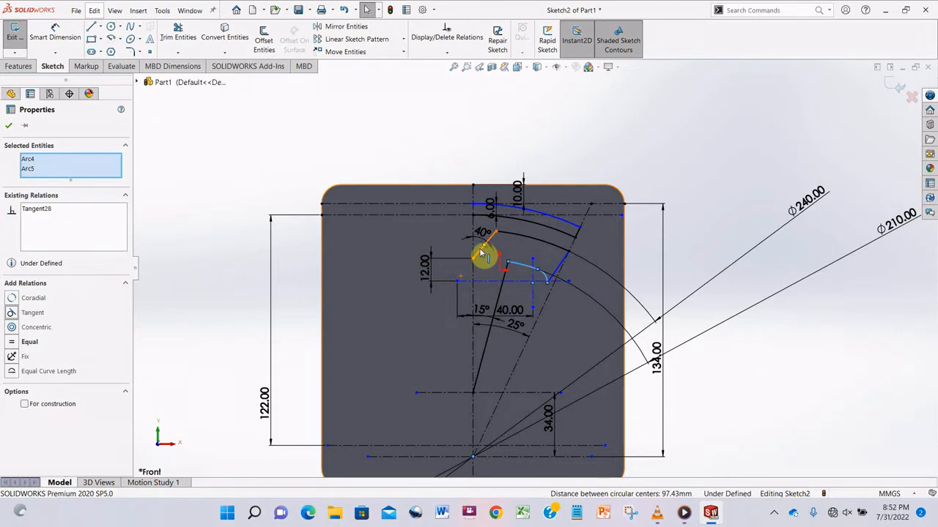
Trim away the upper and middle horizontal centerlines and the surplus lower part of the 25° centerline.
left_click(177, 37)
mouse_move(362, 159)
left_mouse_down()
mouse_move(463, 323)
mouse_move(561, 356)
mouse_move(540, 352)
left_mouse_up()
scroll(462, 323, "down", 4)
scroll(480, 339, "up", 4)
scroll(513, 315, "up", 2)
scroll(485, 285, "down", 6)
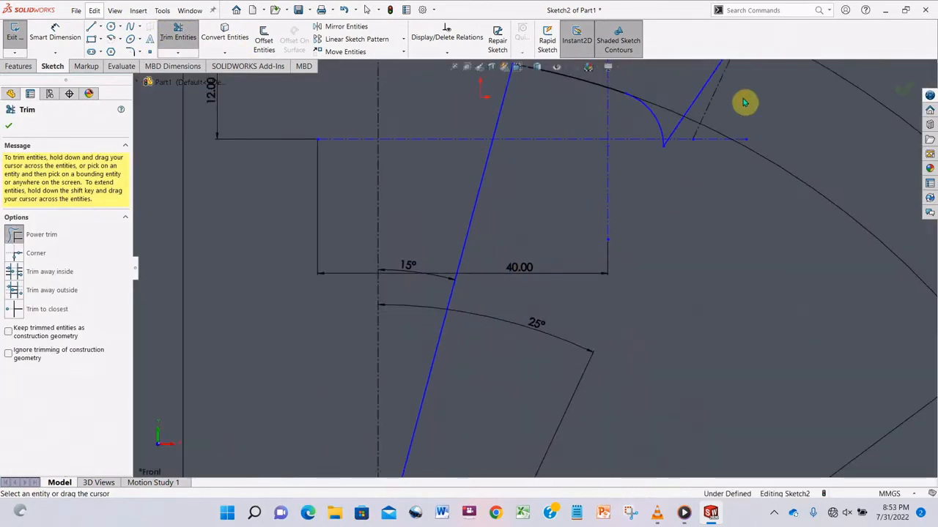
scroll(682, 169, "up", 6)
scroll(623, 150, "down", 4)
left_click_drag(533, 175, 554, 177)
Trim away the two long horizontal centerlines near the plate's lower edge.
scroll(400, 293, "up", 6)
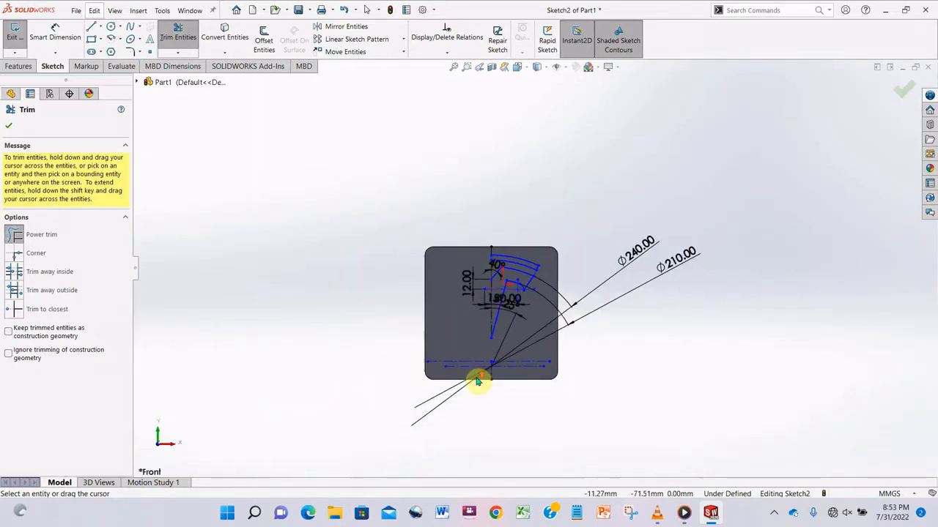
scroll(477, 380, "down", 4)
mouse_move(498, 359)
left_mouse_down()
mouse_move(537, 345)
mouse_move(547, 351)
left_mouse_up()
scroll(495, 213, "up", 5)
scroll(520, 240, "down", 6)
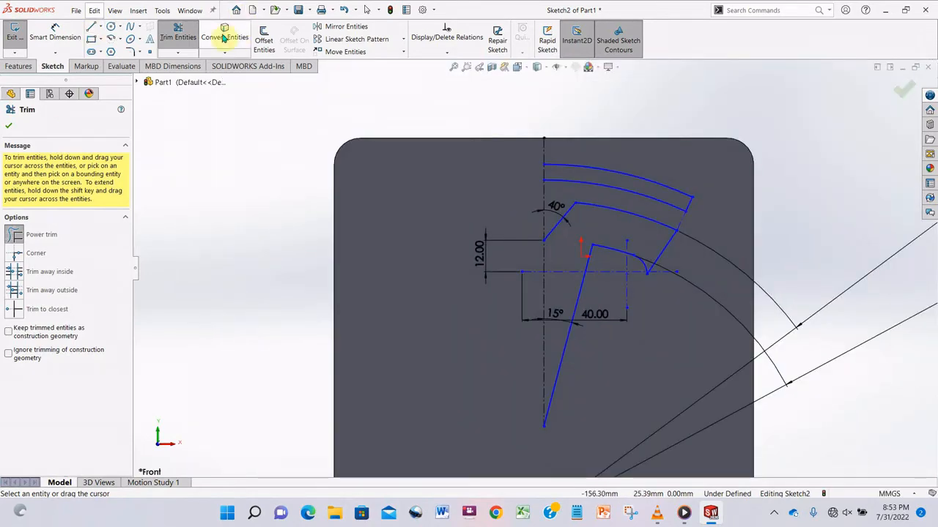
Mirror all arcs and lines of the upper band and the T profile about the vertical centerline, keeping the originals.
left_click(347, 26)
left_click(672, 192)
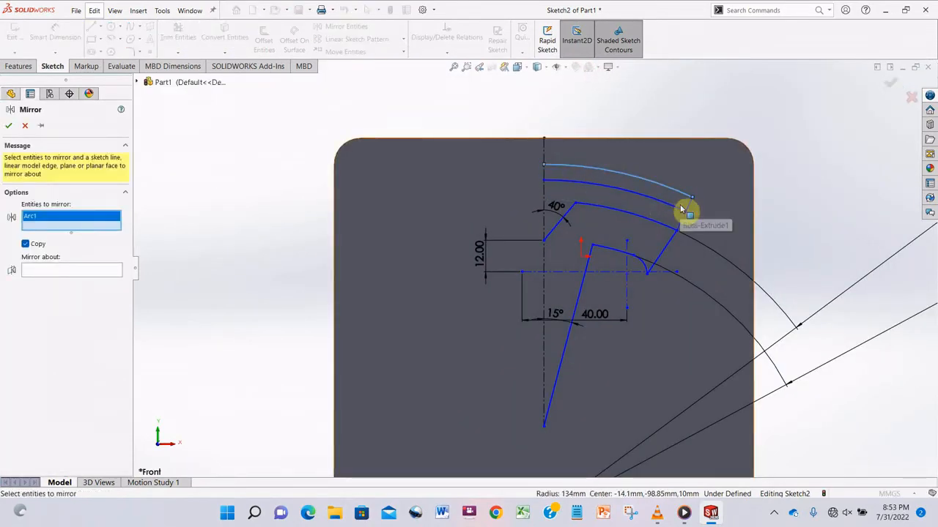
left_click(689, 205)
left_click(654, 201)
left_click(568, 211)
left_click(600, 210)
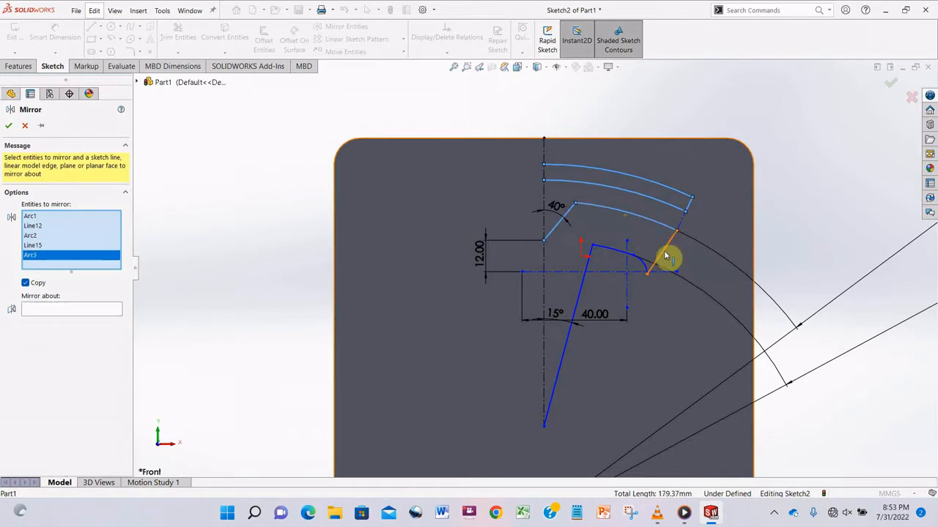
left_click(663, 255)
left_click(642, 262)
left_click(595, 251)
left_click(586, 273)
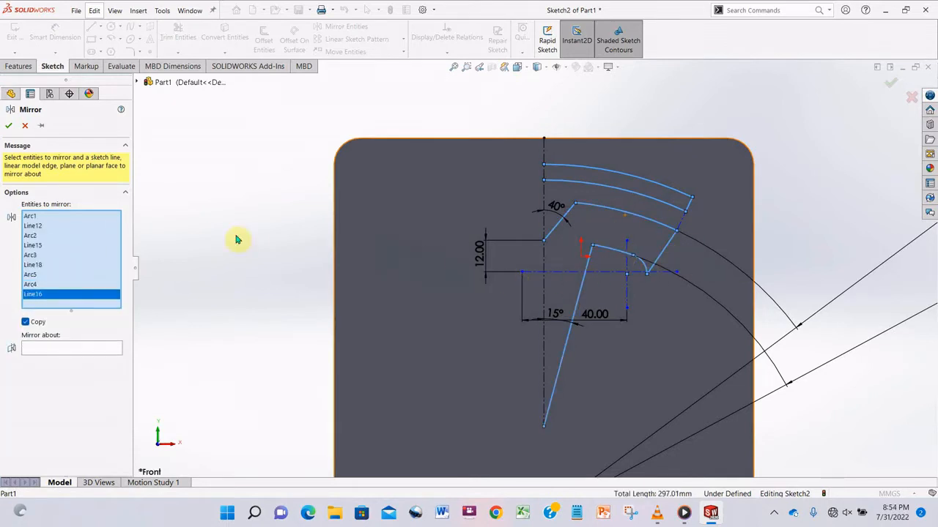
left_click(73, 348)
left_click(546, 267)
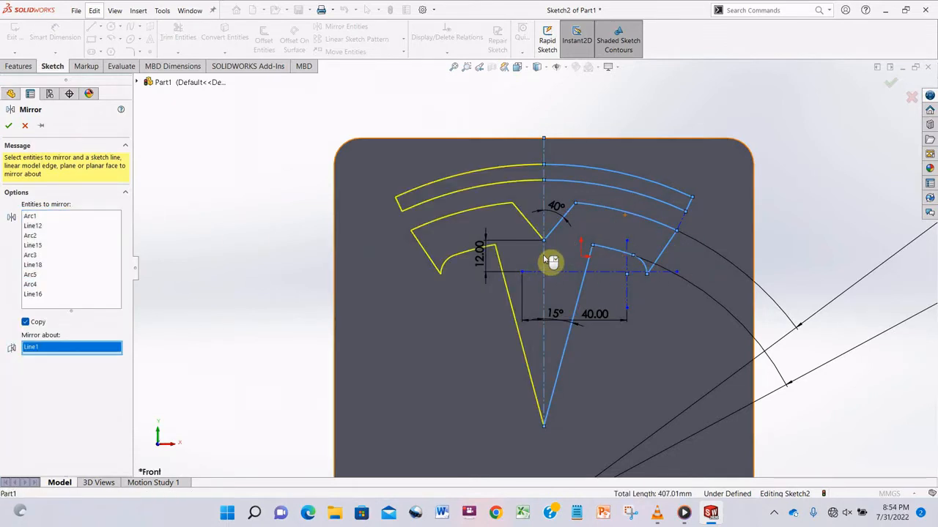
left_click(11, 127)
Round the corners of the upper band and the T profile with 0.30 mm sketch fillets.
scroll(607, 304, "up", 2)
scroll(569, 310, "down", 3)
scroll(571, 300, "up", 2)
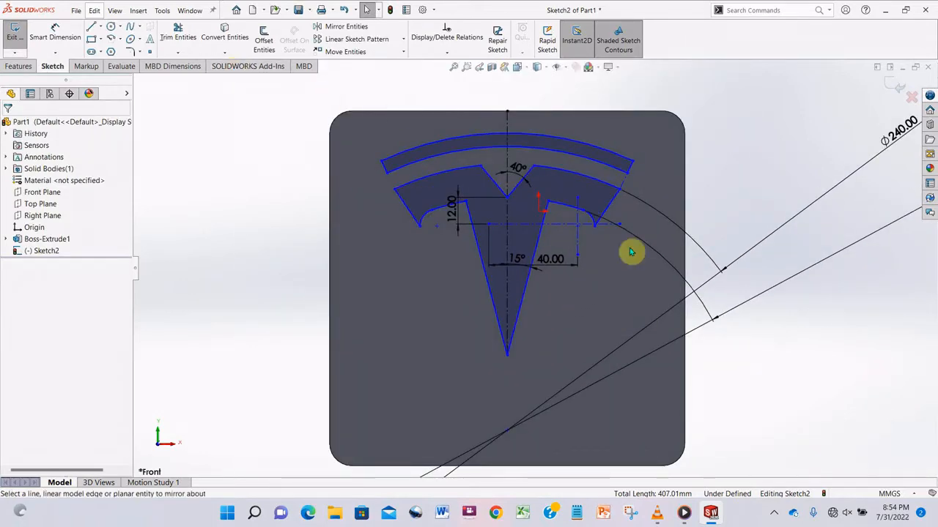
scroll(533, 242, "down", 2)
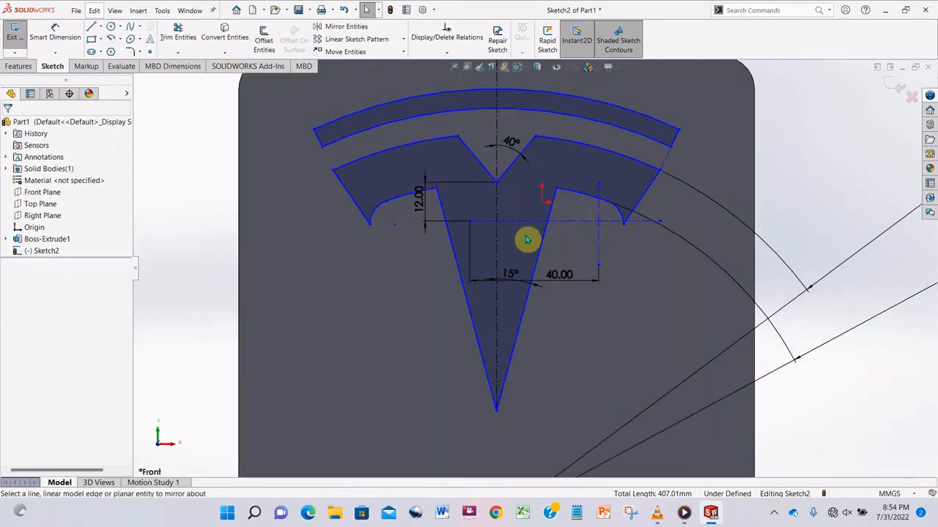
left_click(132, 51)
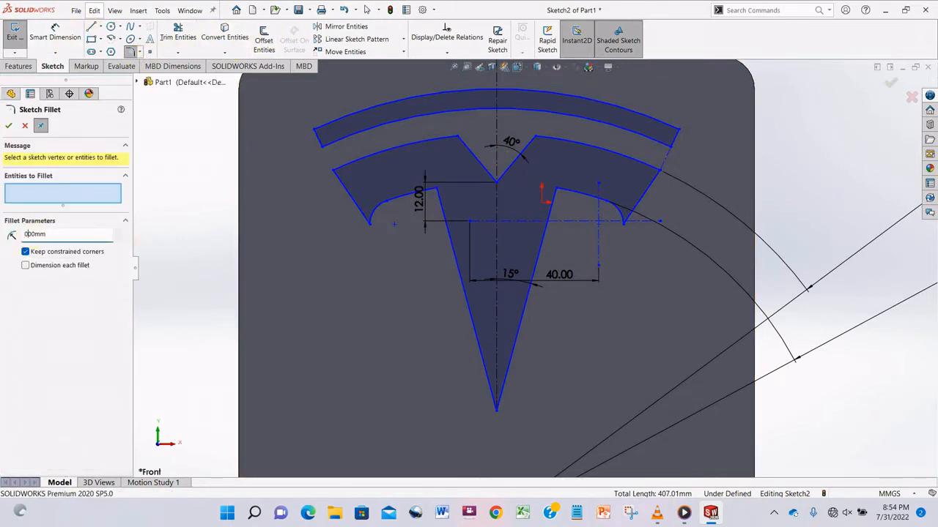
left_click(315, 131)
left_click(322, 145)
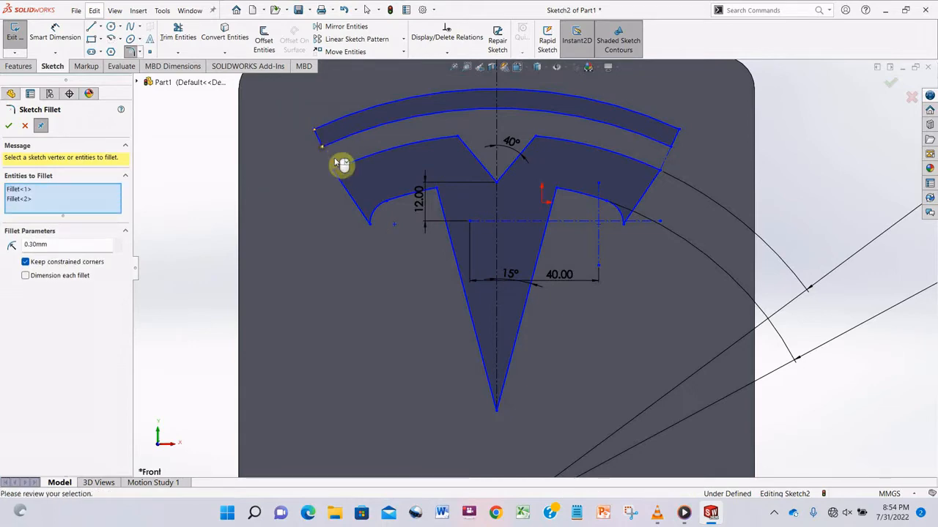
left_click(333, 170)
left_click(369, 221)
left_click(438, 191)
left_click(495, 179)
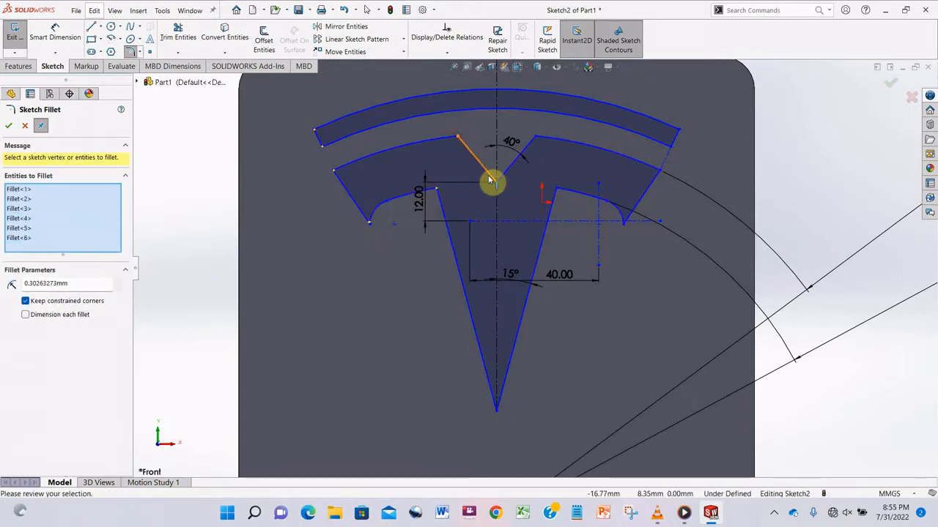
left_click(537, 138)
left_click(559, 190)
left_click(615, 211)
left_click(662, 172)
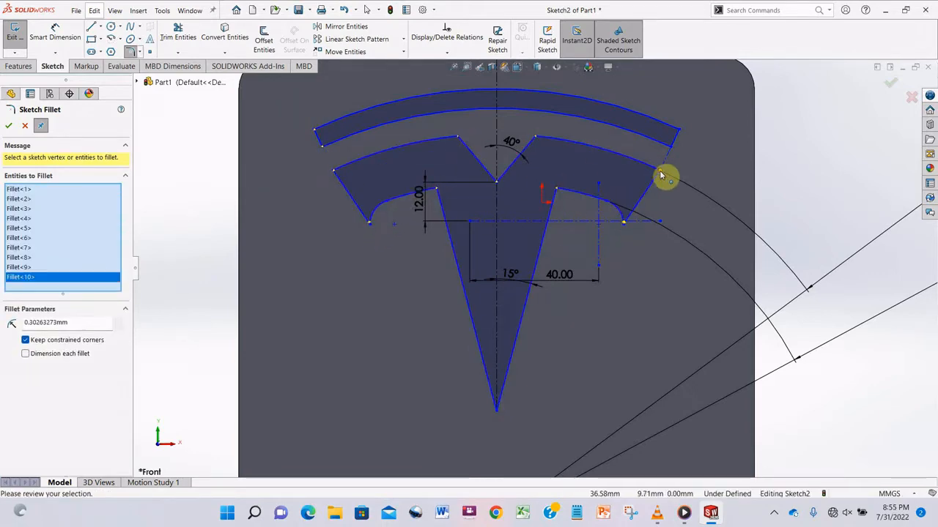
left_click(678, 132)
left_click(9, 126)
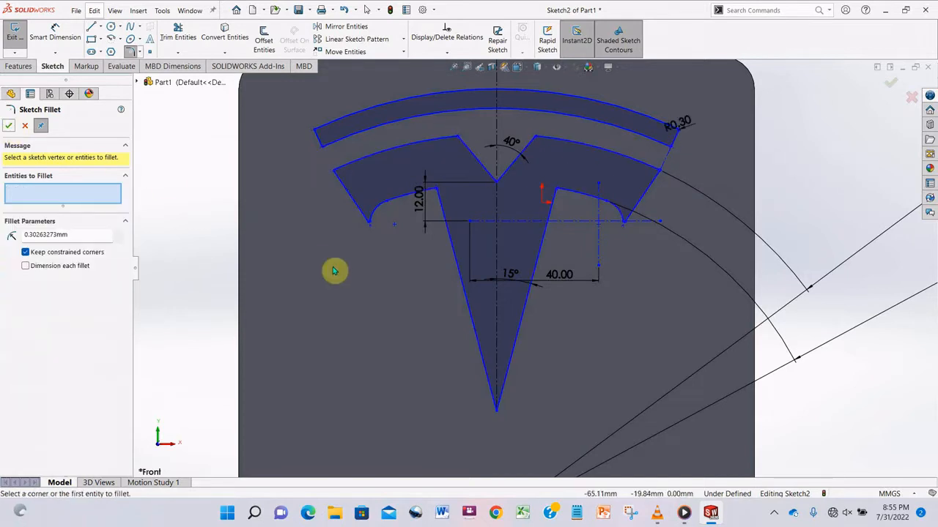
left_click(9, 125)
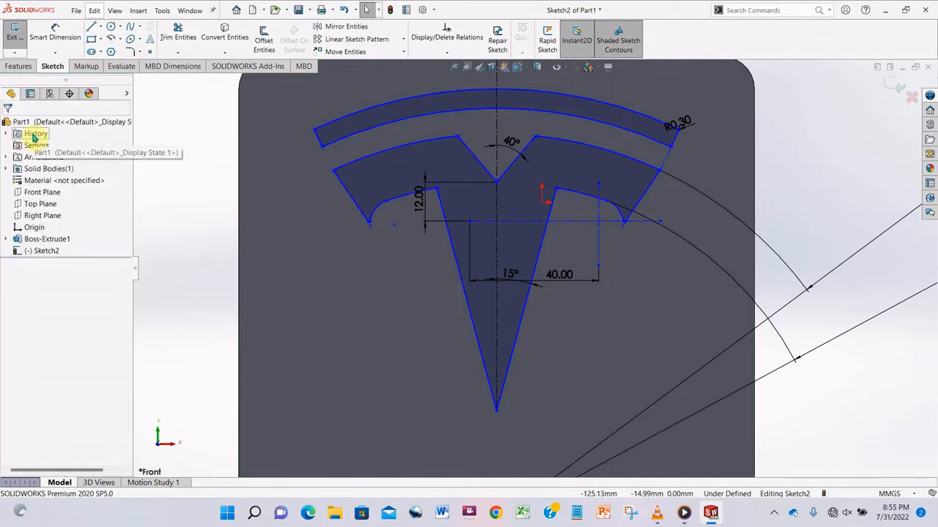
Trim away the leftover short horizontal and vertical centerlines around the T profile.
left_click(178, 33)
left_click_drag(578, 218, 603, 249)
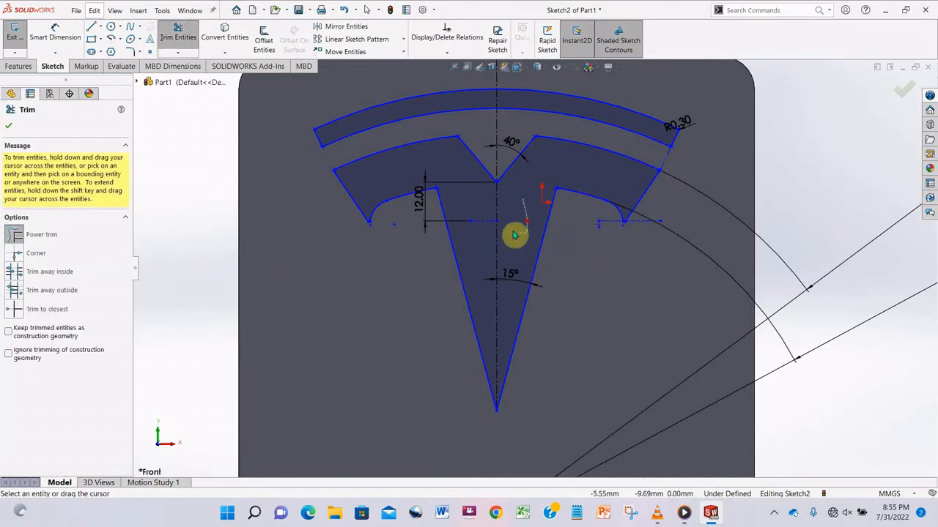
left_click_drag(515, 235, 492, 218)
scroll(631, 220, "down", 4)
mouse_move(642, 216)
left_mouse_down()
mouse_move(534, 244)
mouse_move(530, 265)
left_mouse_up()
scroll(532, 268, "up", 5)
scroll(623, 236, "down", 5)
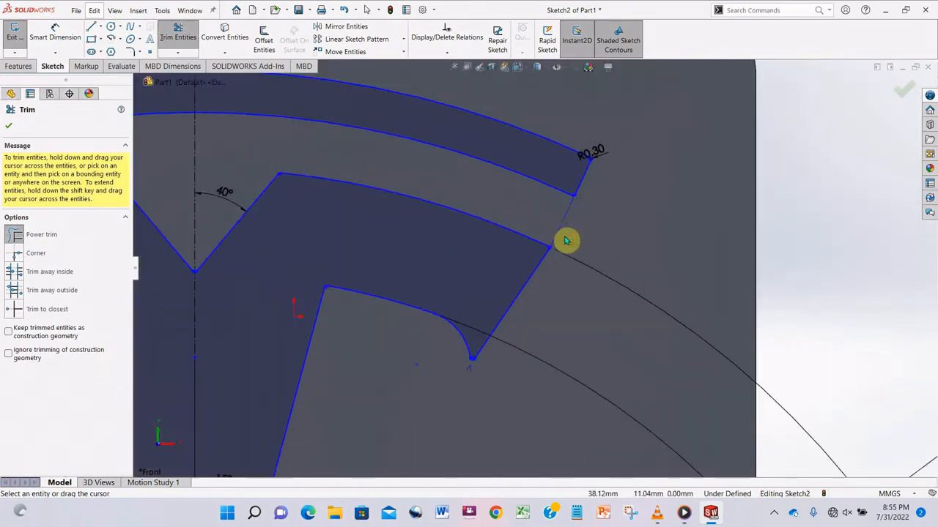
Draw a long horizontal centerline across the plate just below the tip of the T profile.
scroll(566, 240, "up", 6)
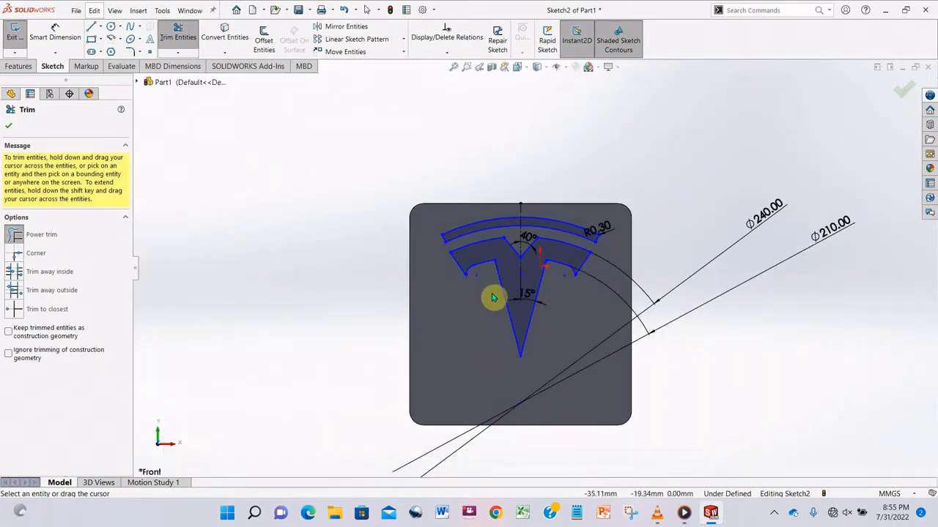
scroll(512, 337, "up", 3)
scroll(517, 322, "down", 5)
scroll(539, 264, "up", 4)
scroll(561, 202, "down", 3)
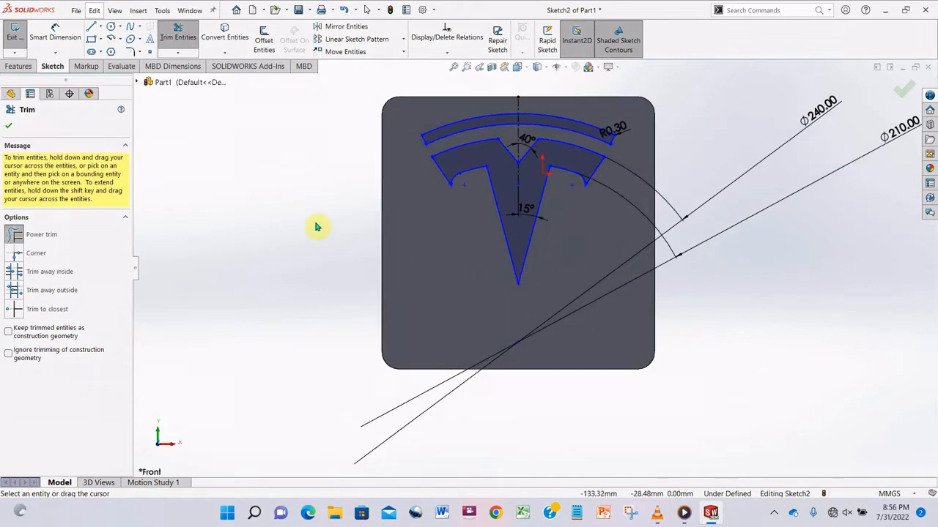
left_click(99, 26)
left_click(117, 40)
left_click(401, 310)
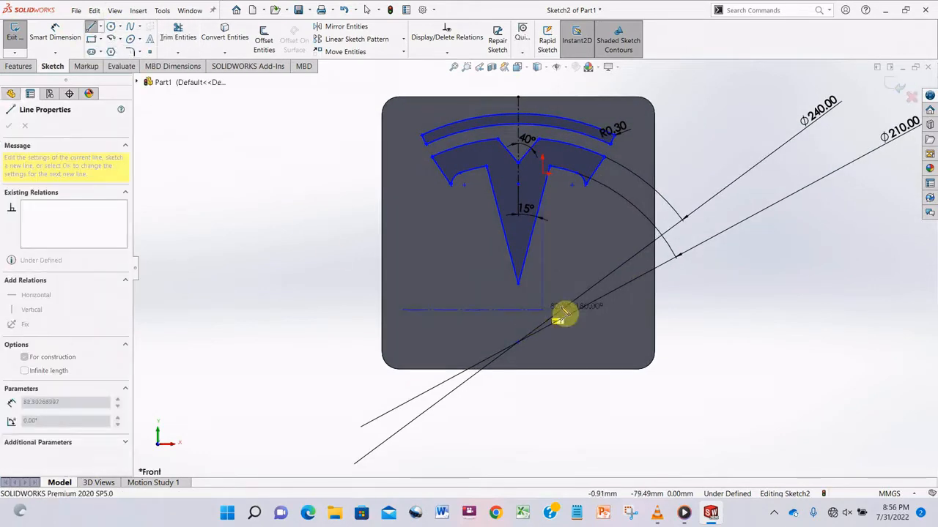
left_click(639, 311)
right_click(640, 316)
left_click(647, 327)
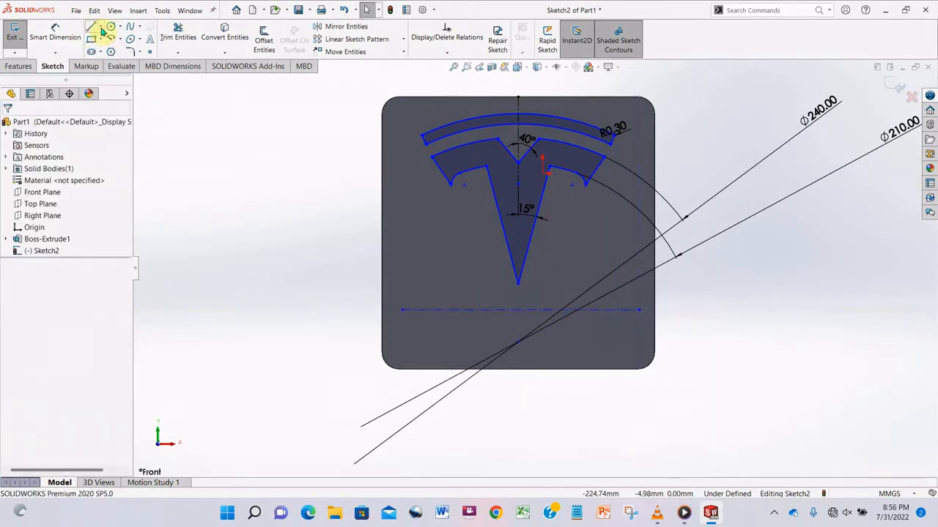
Draw a second horizontal centerline of the same length about 15 mm below the first one.
left_click(100, 27)
left_click(99, 39)
left_click(91, 26)
left_click(100, 26)
left_click(104, 53)
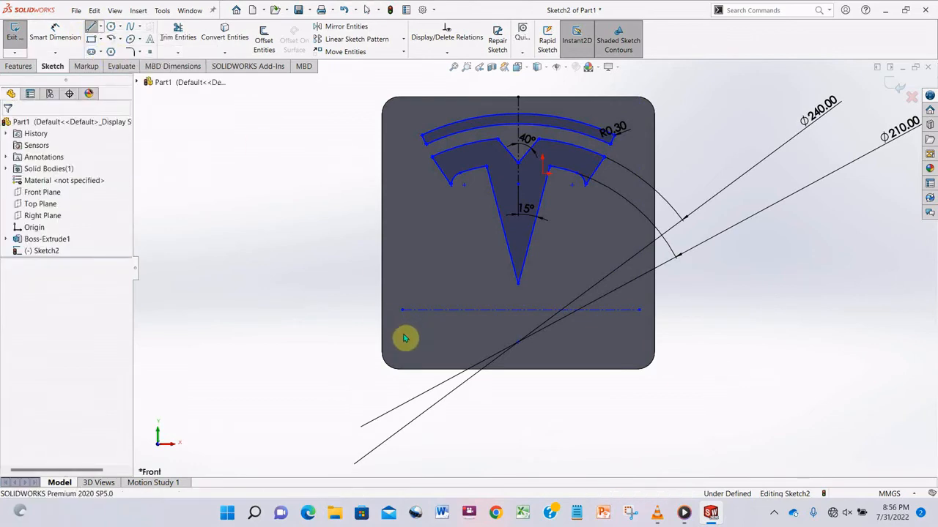
left_click(402, 336)
left_click(640, 336)
key("Escape")
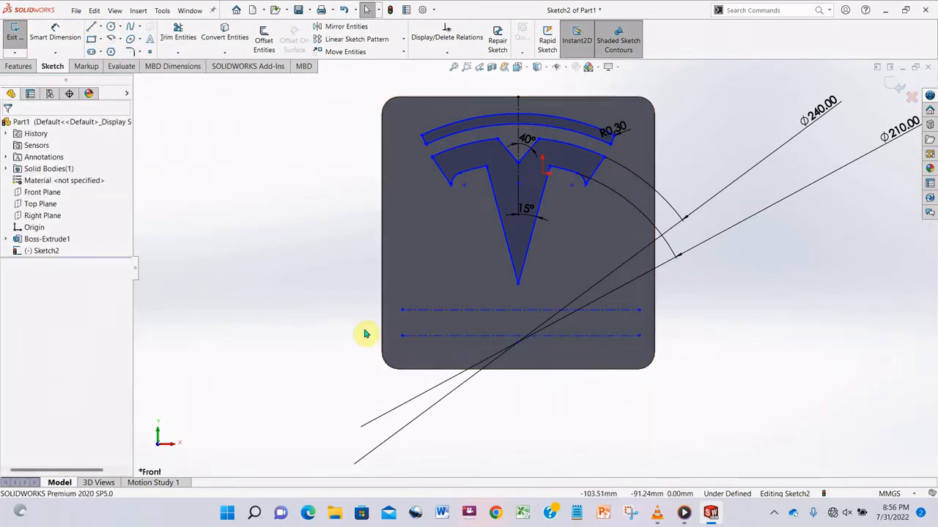
Dimension the vertical distance between the left endpoints of the two horizontal centerlines as 20 mm.
left_click(55, 36)
left_click(401, 310)
left_click(401, 336)
left_click(325, 318)
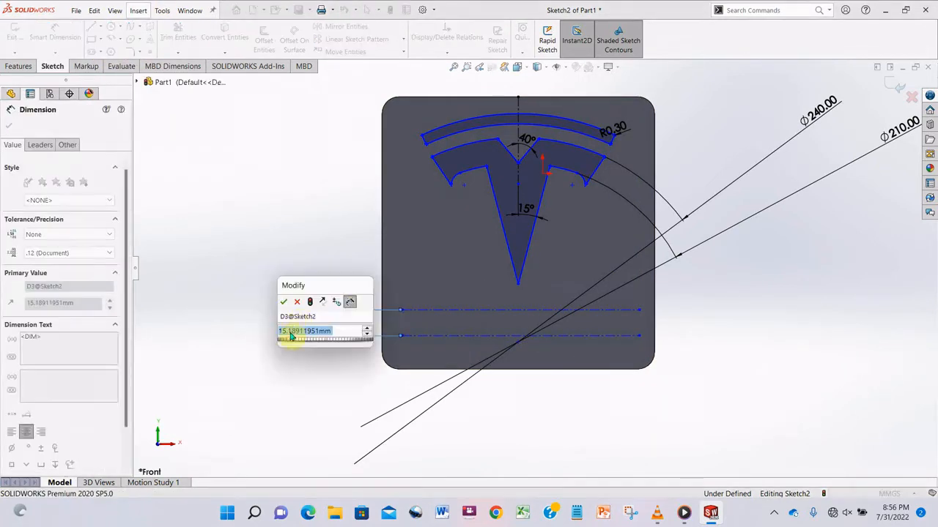
type("20")
key("Return")
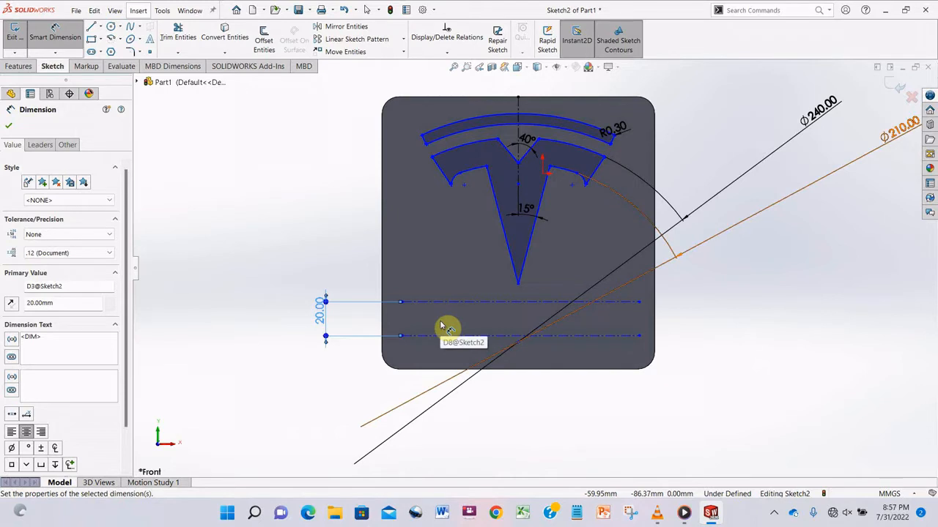
Draw a corner rectangle about 28.7 by 5.1 mm with its top edge on the upper centerline, near that line's left end.
left_click(91, 38)
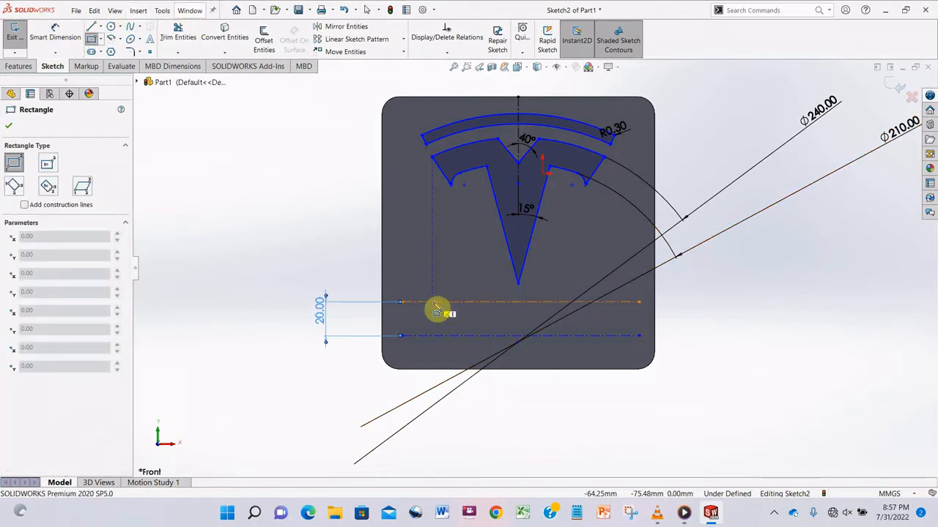
left_click(402, 302)
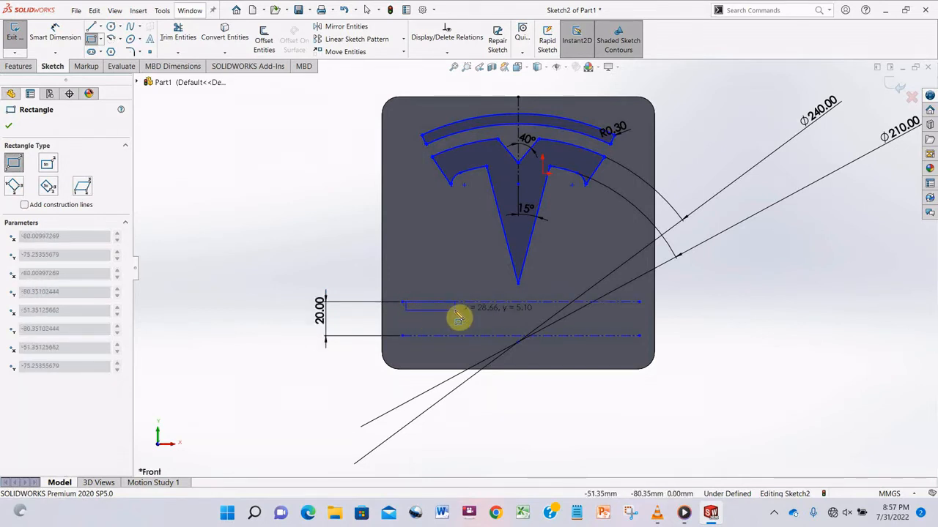
left_click(456, 310)
right_click(456, 311)
left_click(470, 316)
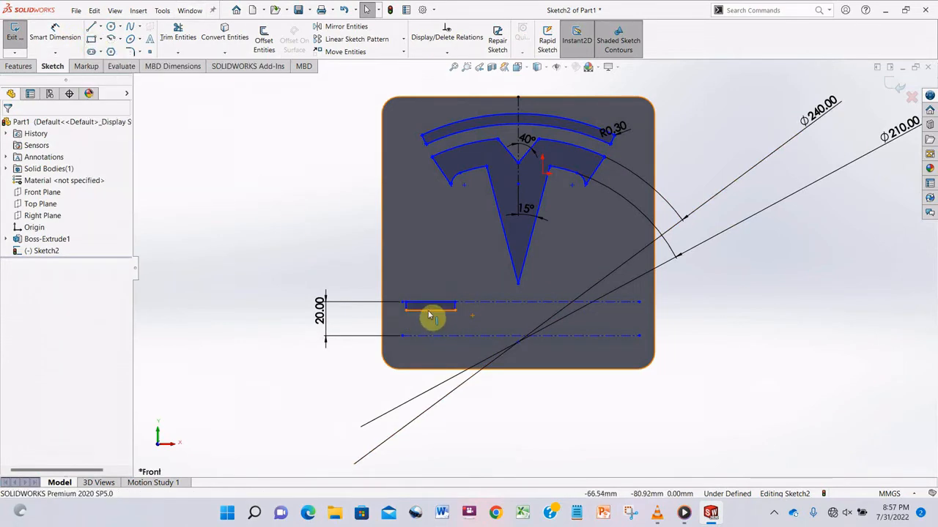
Draw three connected lines forming a narrow stem from the rectangle's bottom edge down to the lower centerline, making a letter T.
scroll(428, 315, "down", 5)
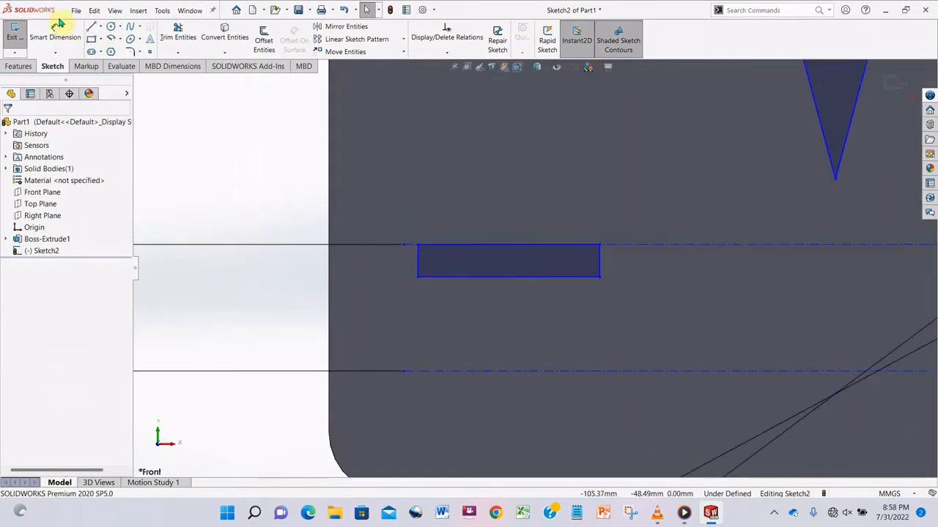
left_click(91, 26)
left_click(488, 278)
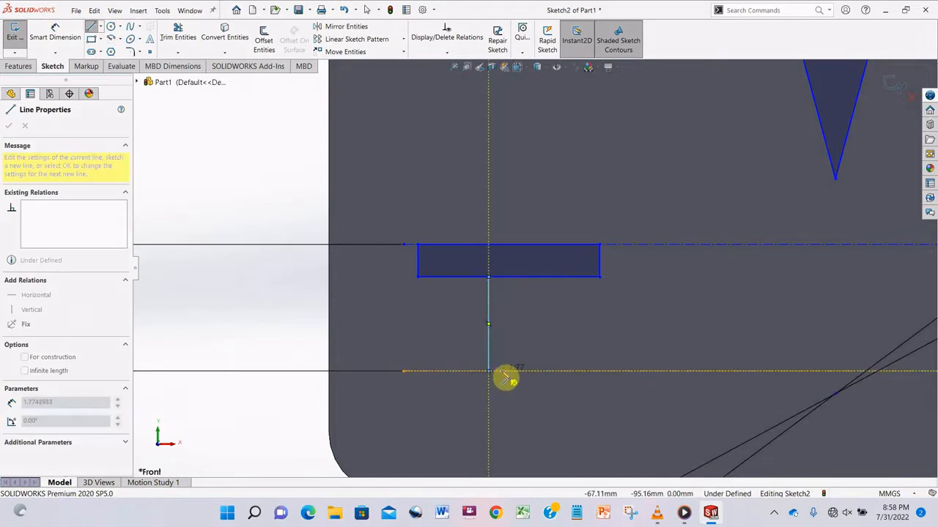
left_click(489, 370)
left_click(531, 371)
left_click(531, 277)
right_click(548, 302)
left_click(557, 348)
Draw a rectangle about 5.1 mm high with its top edge on the upper centerline, to the right of the small letter T.
scroll(557, 348, "up", 3)
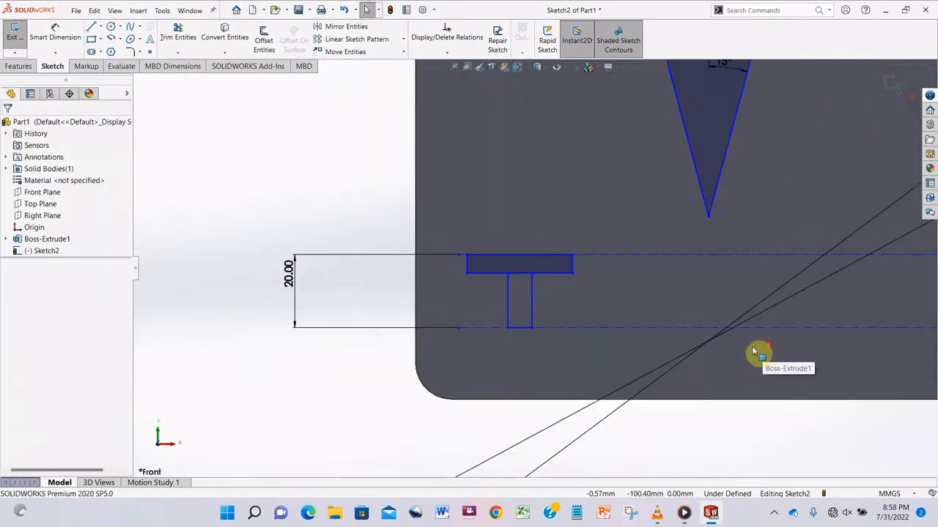
scroll(760, 352, "down", 3)
key("r")
left_click(464, 232)
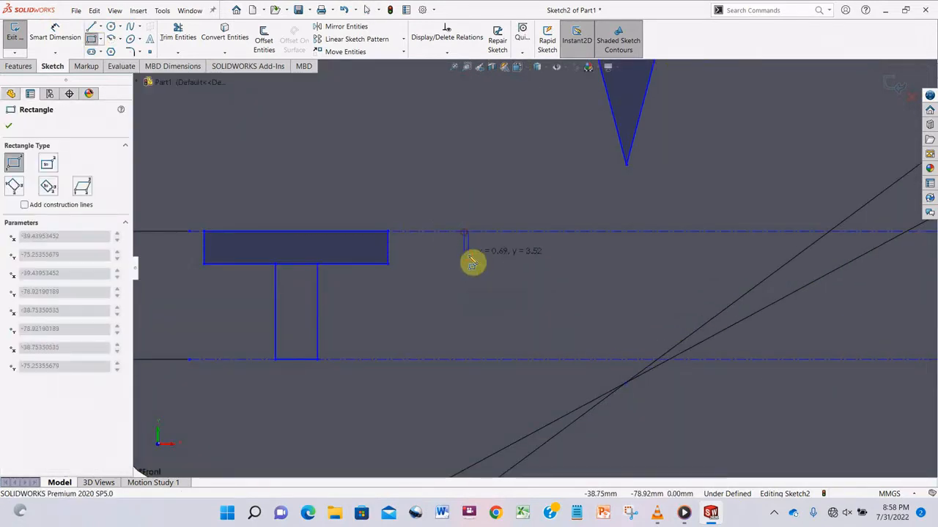
left_click(668, 264)
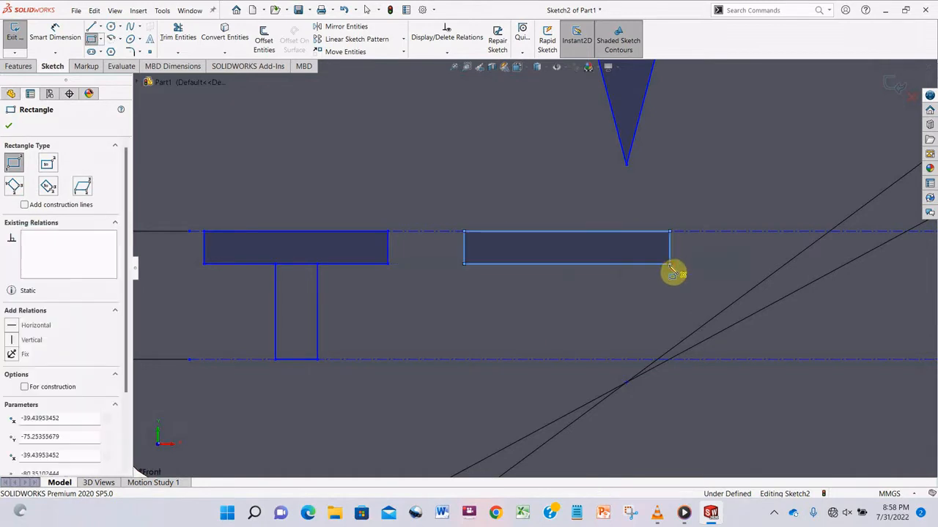
Draw two stacked rectangles below the existing bar, about 31.6 mm wide, with the lower one ending on the lower centerline, making a letter E.
left_click(464, 282)
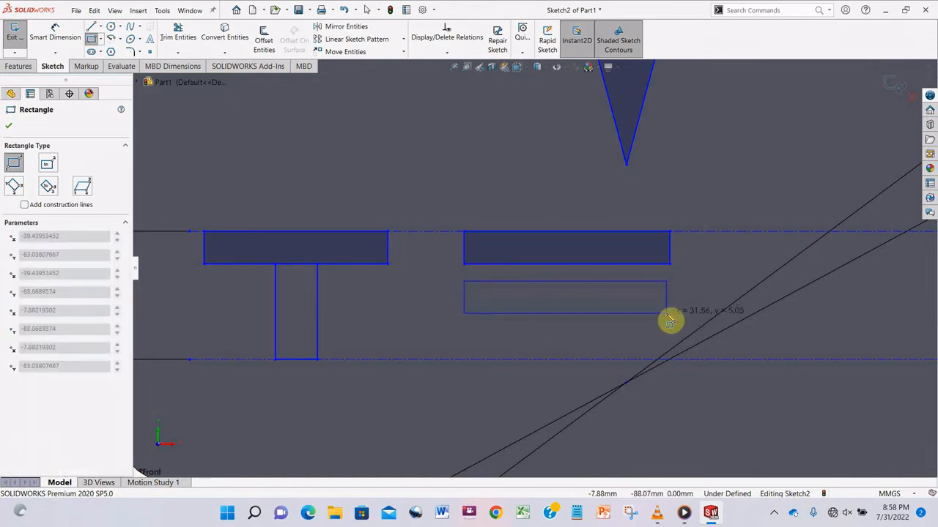
left_click(669, 312)
left_click(464, 333)
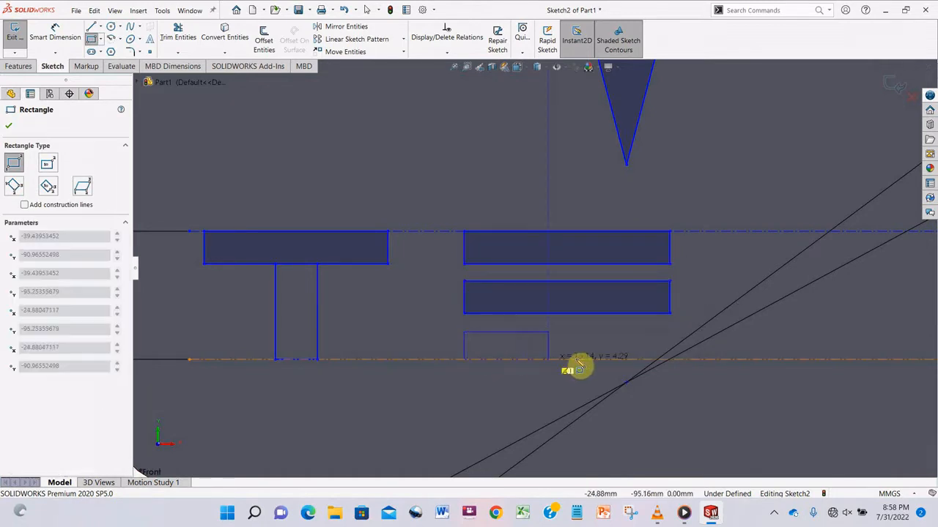
left_click(669, 359)
scroll(846, 308, "up", 2)
scroll(583, 296, "down", 2)
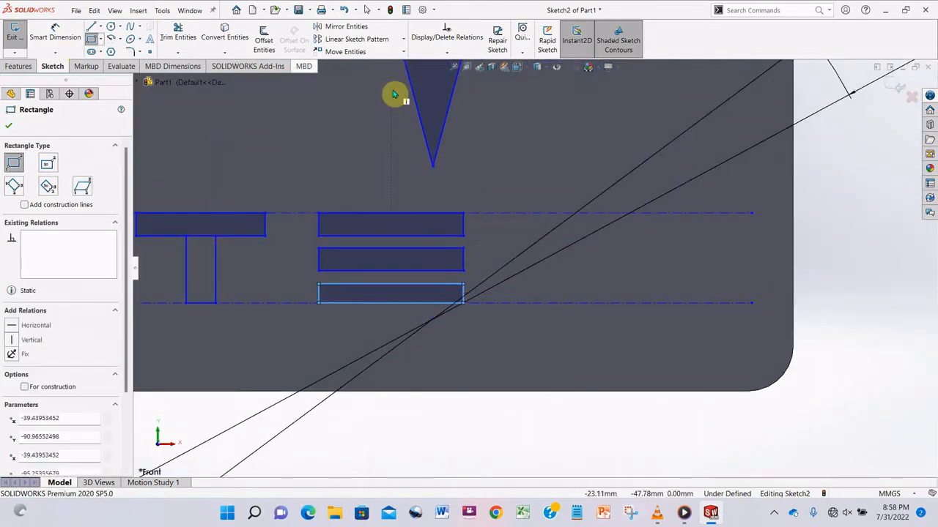
left_click(92, 26)
left_click(562, 213)
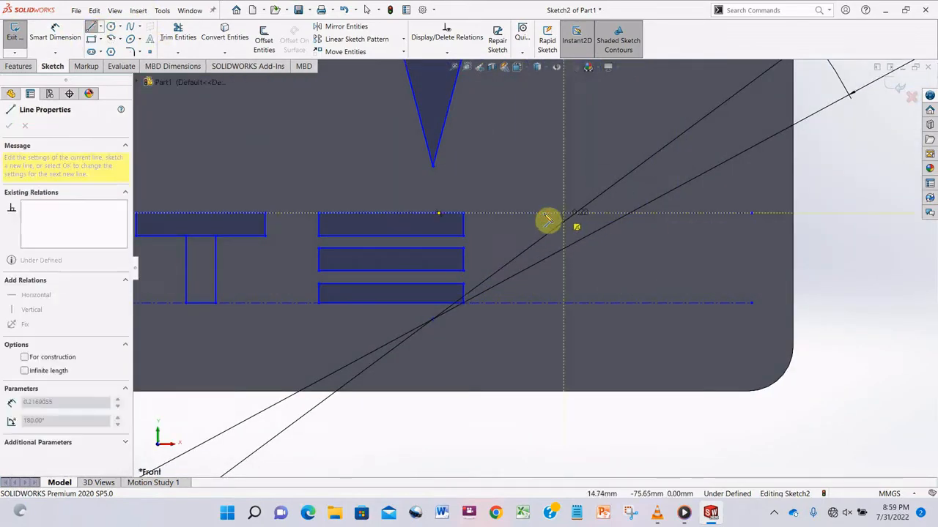
left_click(497, 214)
left_click(497, 231)
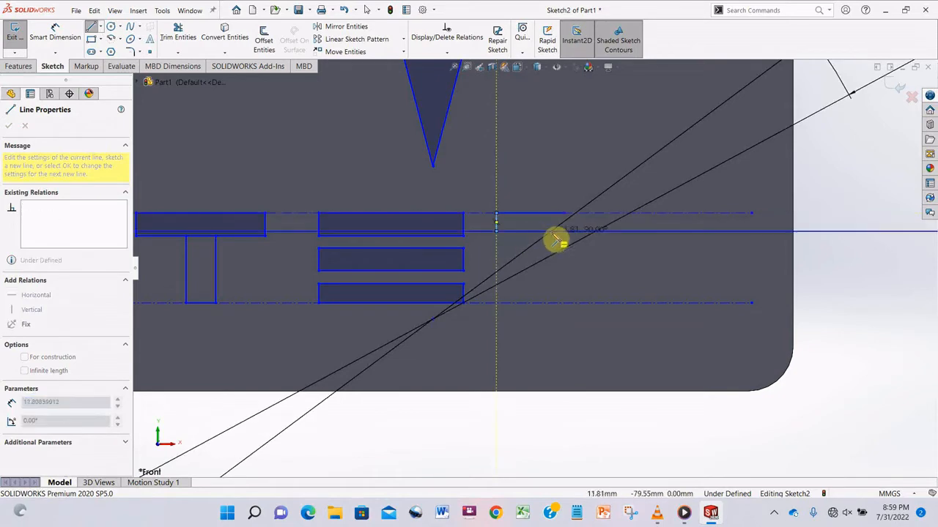
key("ctrl+z")
key("ctrl+z")
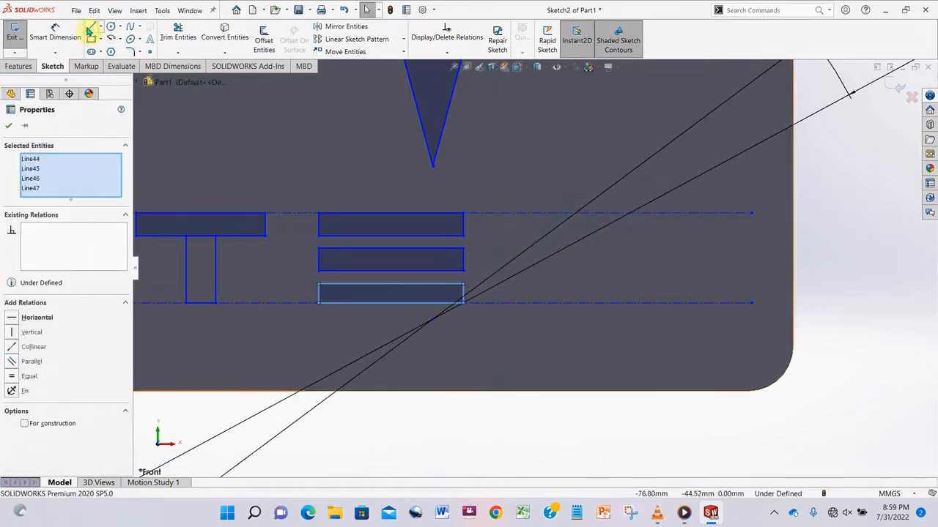
Start an S outline after the E with a line about 20.8 mm long on the upper centerline, a short drop and a shorter return line.
left_click(90, 29)
left_click(590, 220)
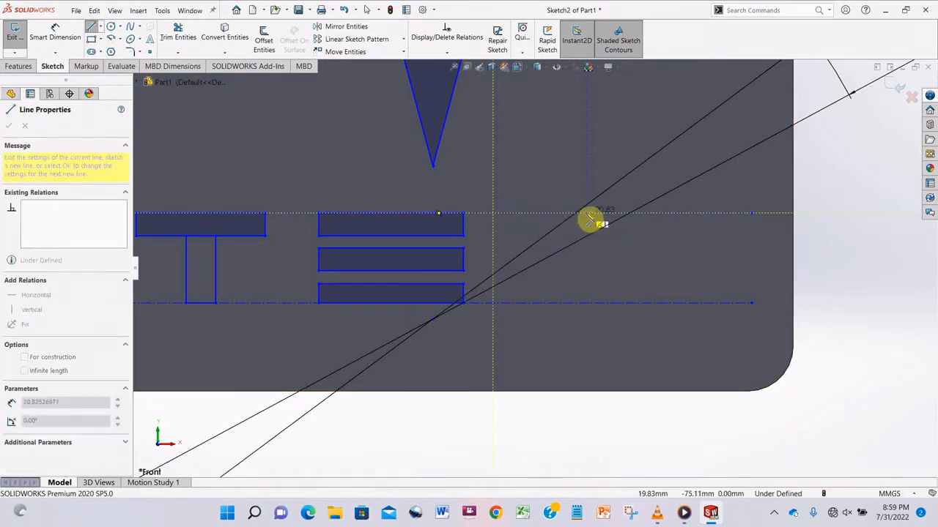
left_click(510, 227)
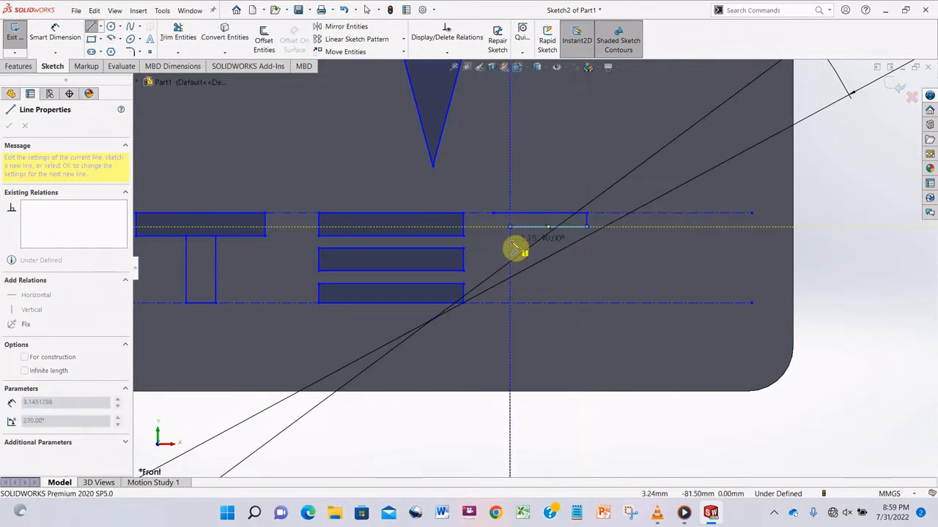
left_click(510, 240)
left_click(586, 240)
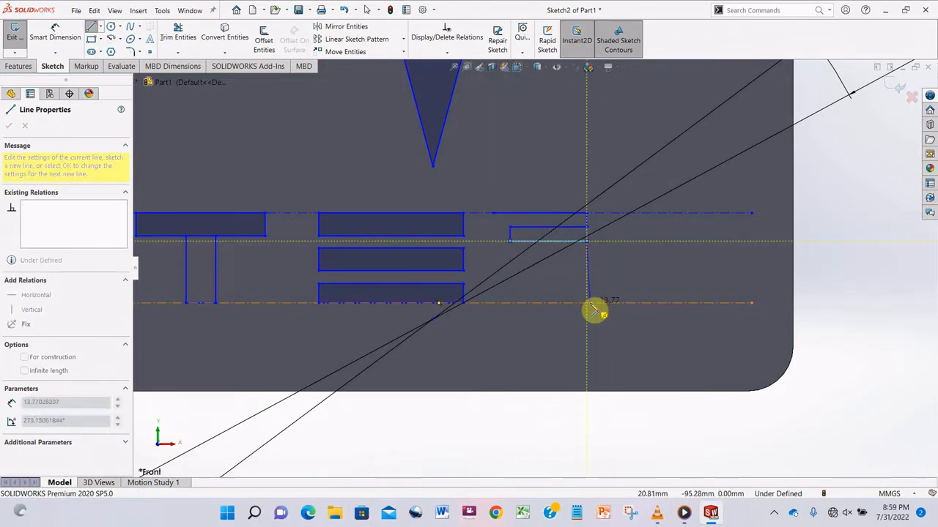
key("ctrl+z")
key("ctrl+z")
Complete the letter S with connected lines from the inner open end down to the lower centerline and back up to the outline's starting point.
left_click(92, 28)
left_click(510, 227)
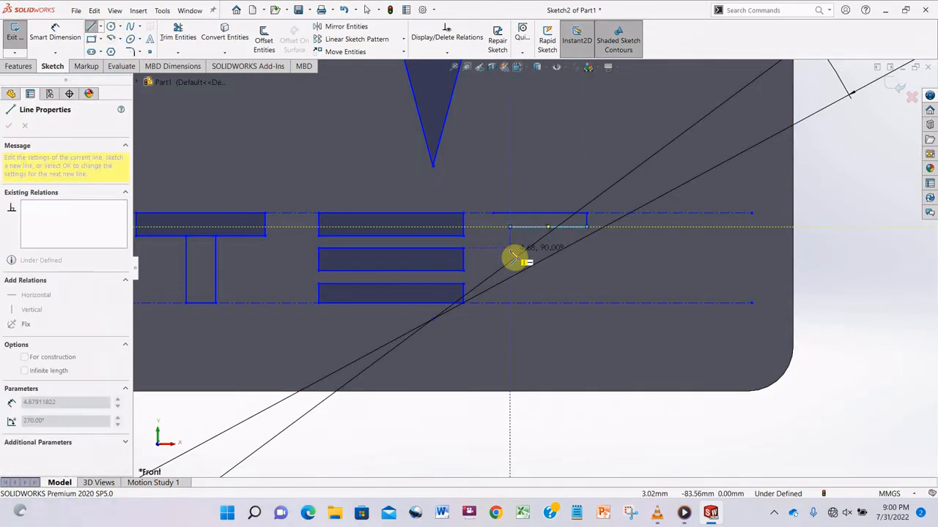
left_click(510, 247)
left_click(586, 247)
left_click(585, 302)
left_click(493, 302)
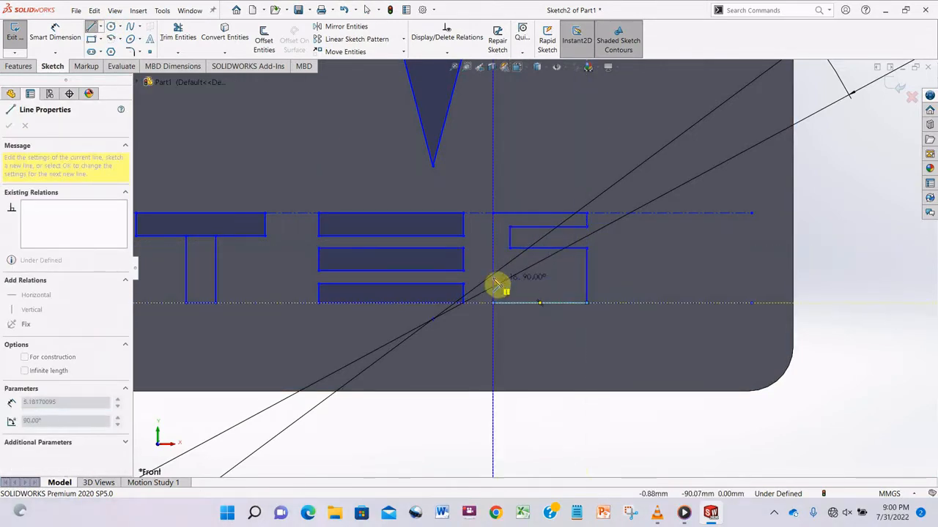
left_click(492, 283)
left_click(570, 283)
left_click(570, 271)
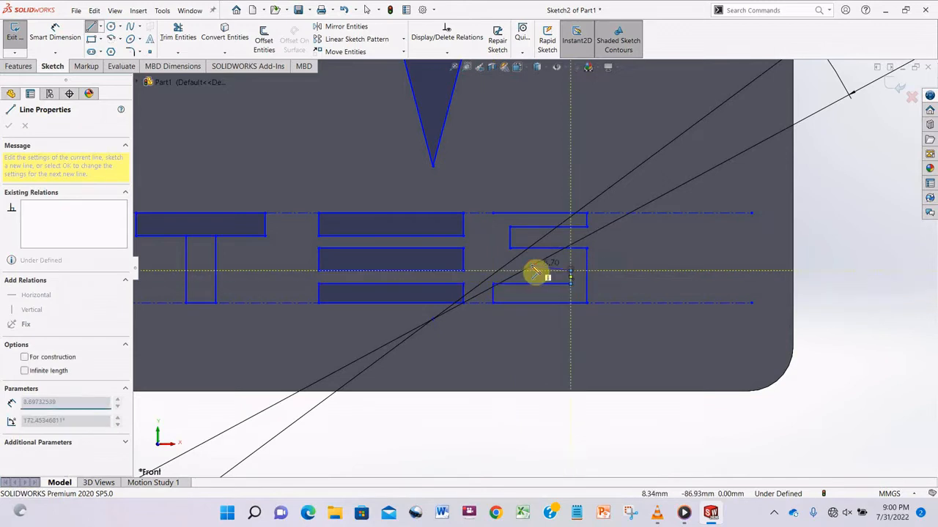
left_click(493, 271)
left_click(492, 213)
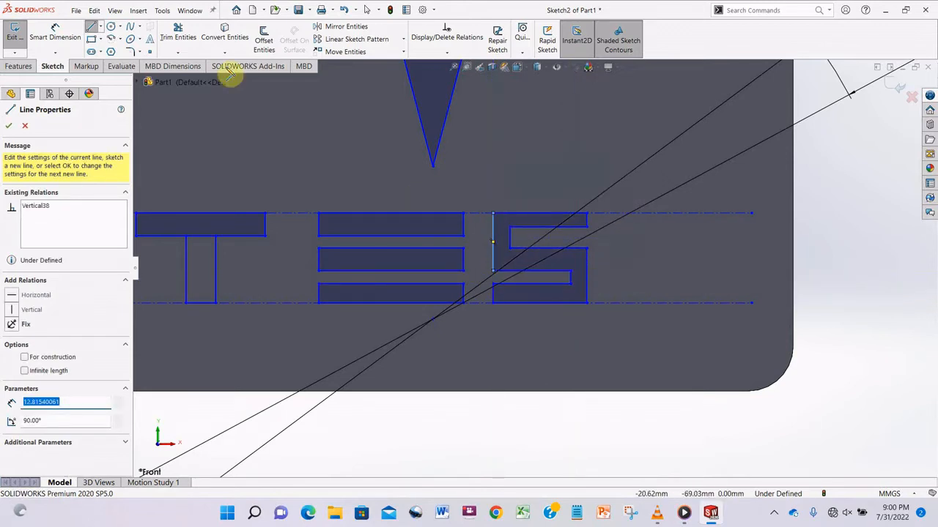
key("Escape")
Draw a letter L after the S from a rectangle about 3.7 by 20 mm between the centerlines and a low foot rectangle on the lower centerline.
key("r")
left_click(610, 213)
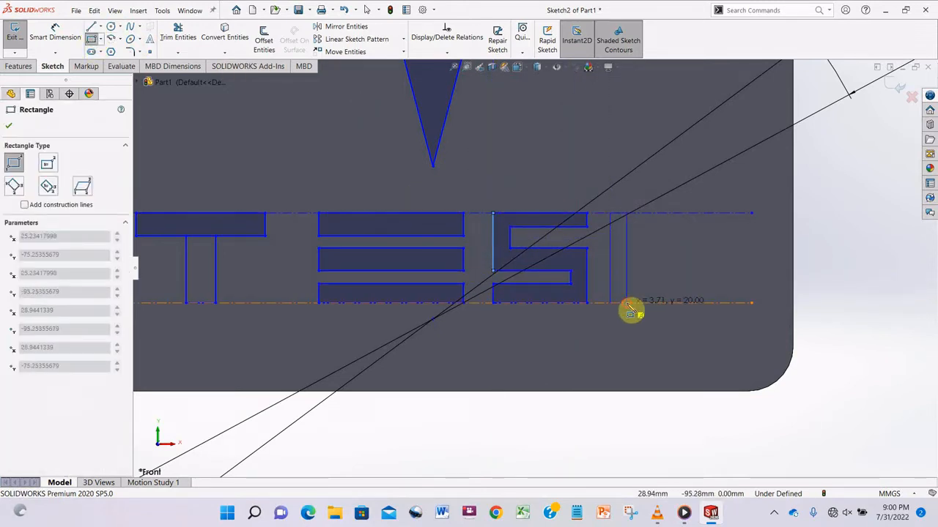
left_click(626, 303)
left_click(617, 284)
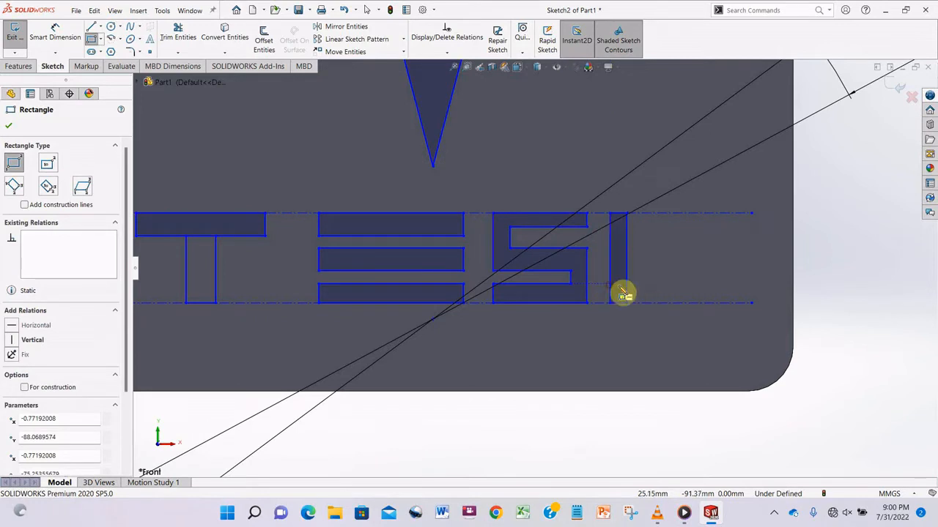
left_click(693, 303)
Draw a rectangle about 18.3 by 4 mm on the upper centerline after the L, and a matching-width bar below it for the letter A.
left_click(722, 216)
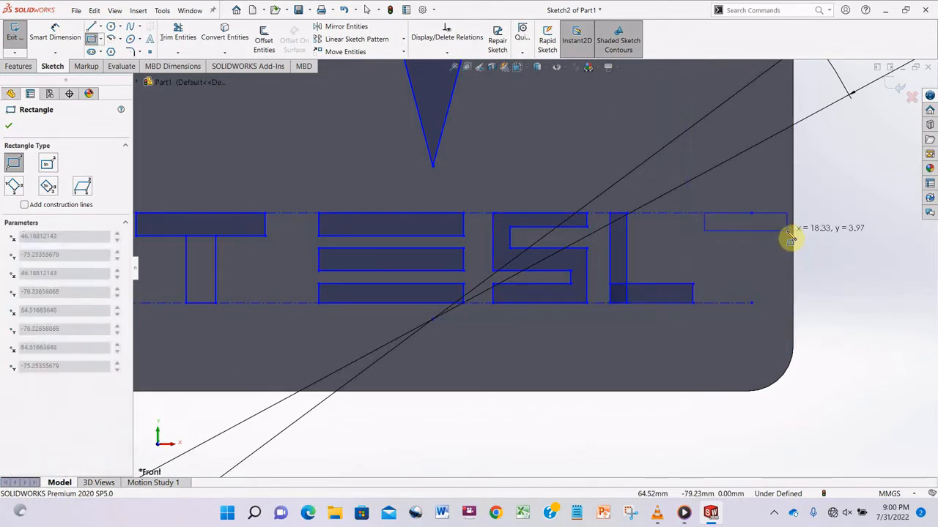
left_click(787, 231)
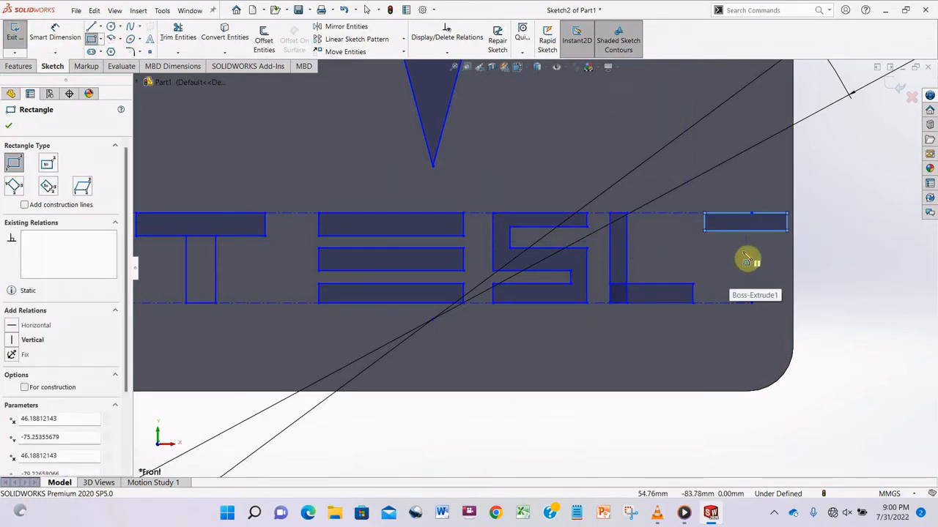
left_click(705, 265)
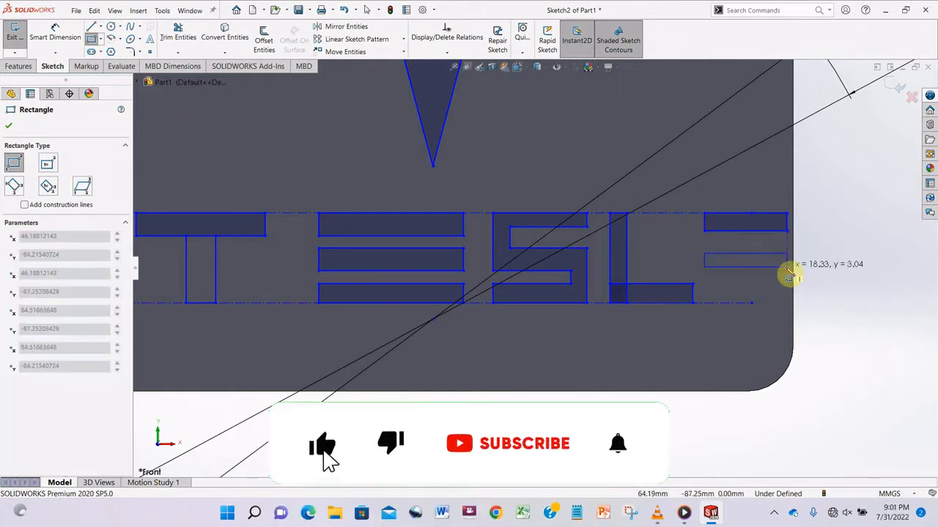
left_click(788, 271)
Draw the A's two leg rectangles, about 3 and 2.7 mm wide and 11 mm high, from its middle bar's ends down to the lower centerline.
left_click(708, 263)
left_click(719, 303)
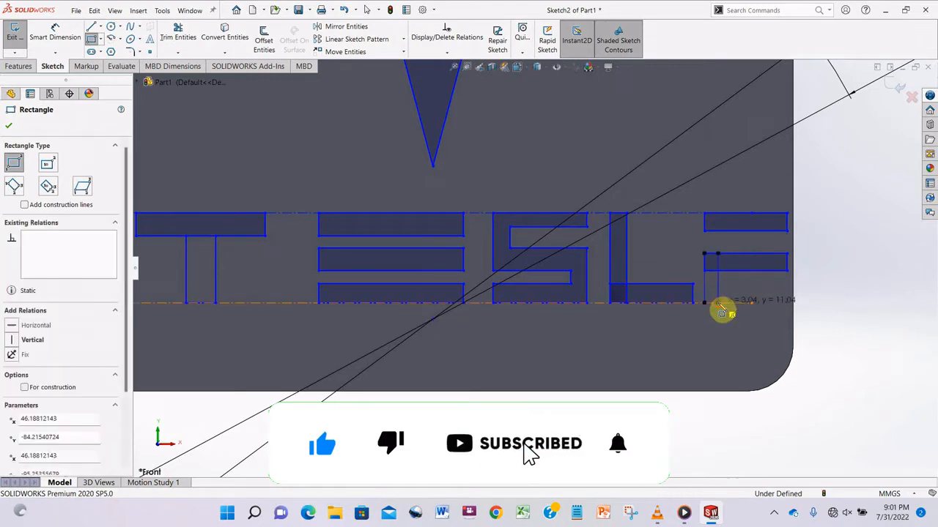
left_click(788, 265)
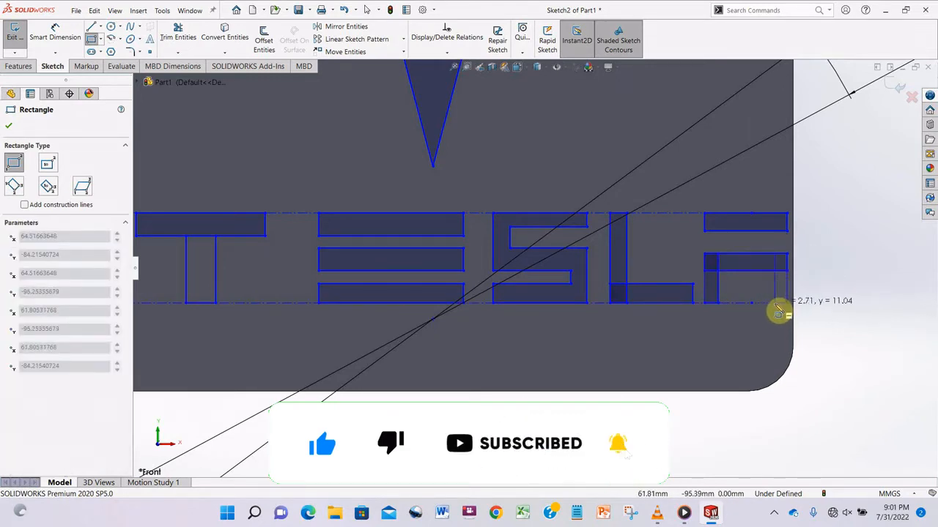
left_click(777, 304)
key("Escape")
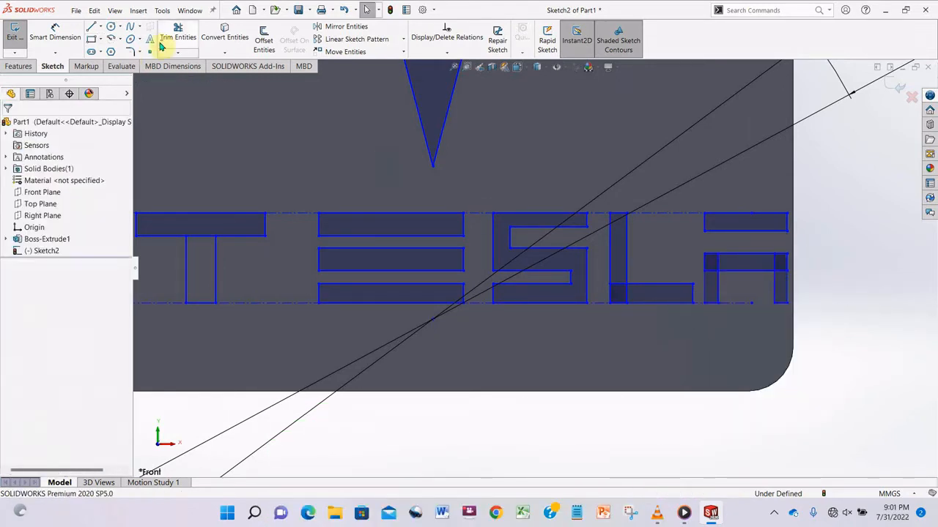
Power-trim the overlapping segments inside the letters L and A.
left_click(165, 42)
mouse_move(624, 277)
left_mouse_down()
mouse_move(643, 300)
mouse_move(713, 274)
mouse_move(775, 267)
left_mouse_up()
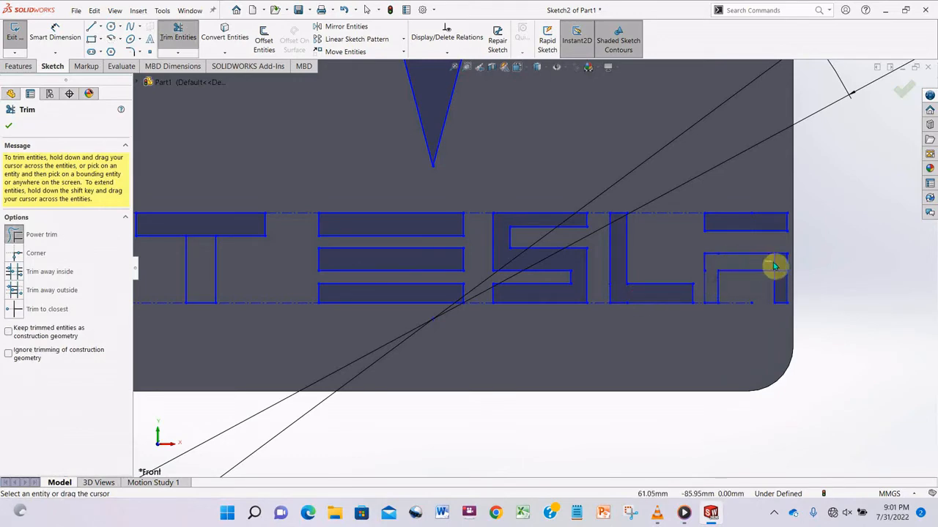
scroll(275, 234, "up", 5)
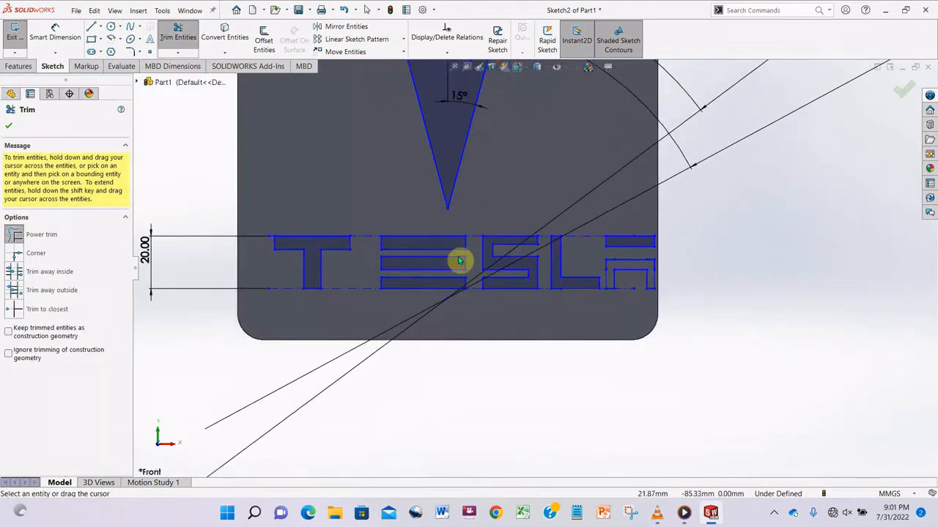
scroll(275, 241, "down", 5)
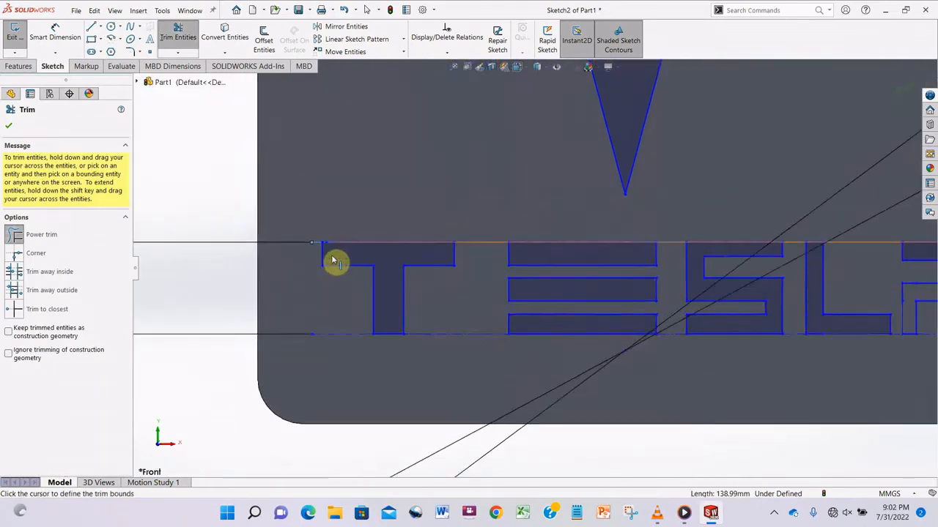
left_click(11, 128)
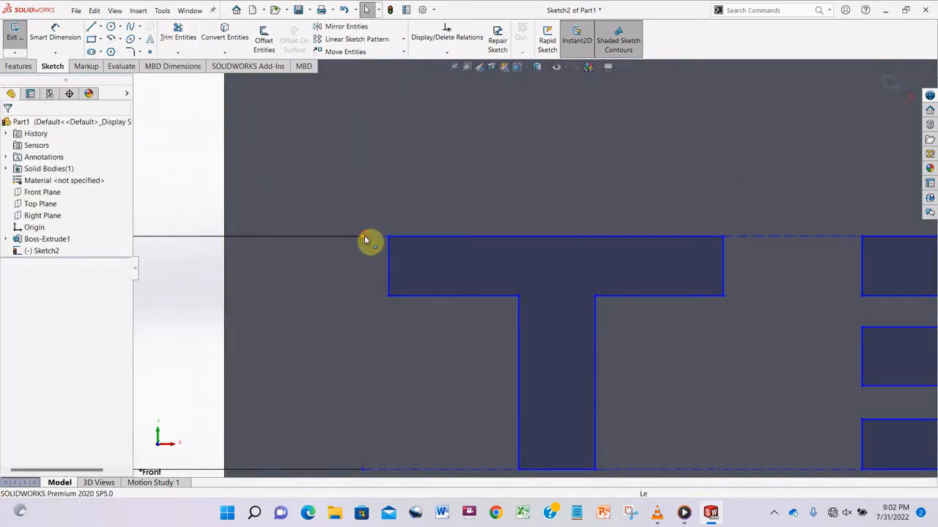
Merge the small T's upper-left corner with the left endpoint of the upper centerline.
left_click(389, 236)
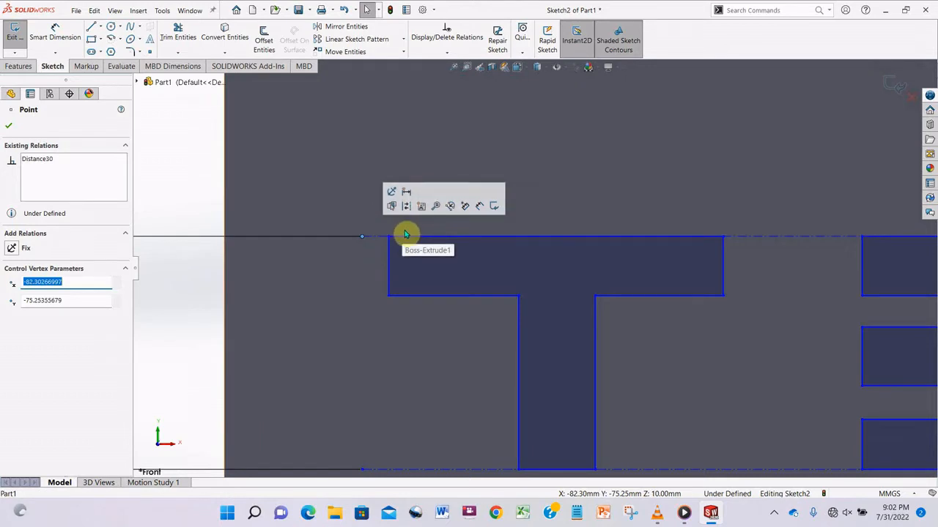
left_click(363, 236, "ctrl")
left_click(29, 341)
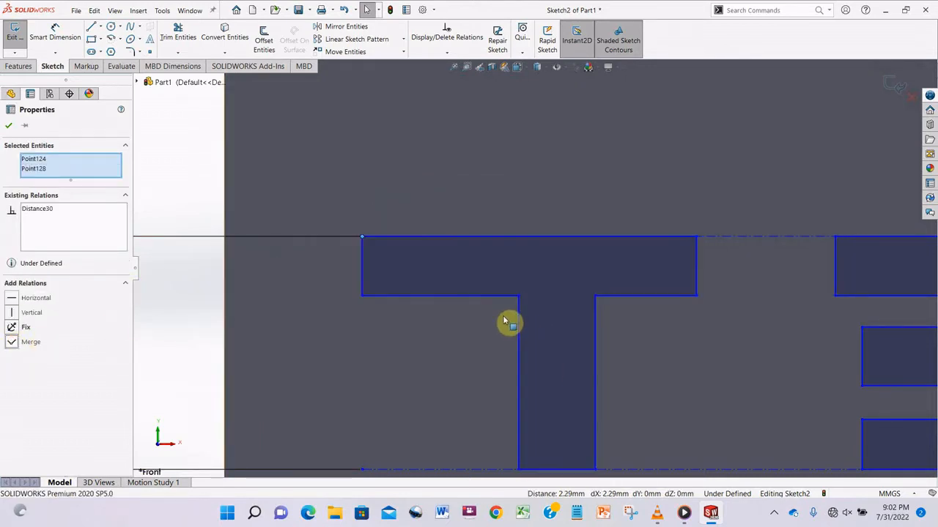
key("Escape")
Dimension the width of the small T's top bar as 15 mm.
left_click(363, 236)
left_click(696, 236)
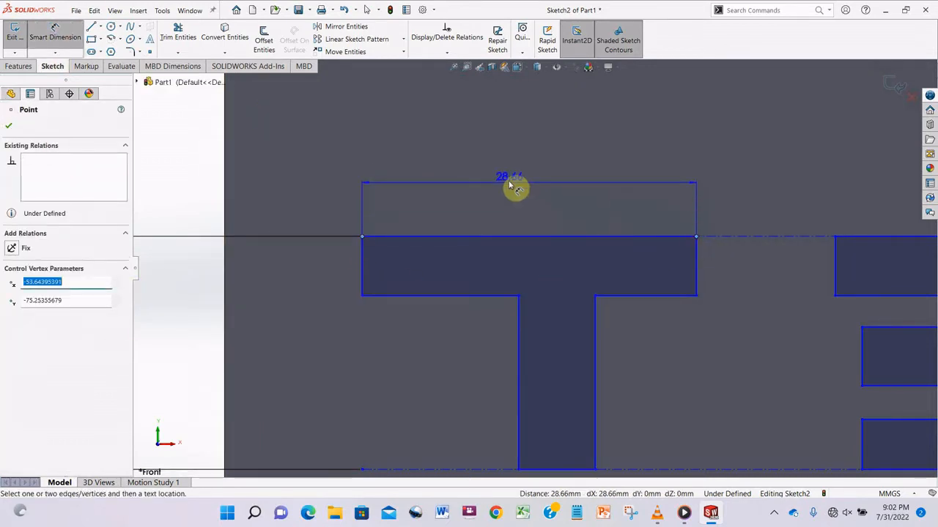
left_click(513, 174)
type("15")
key("Return")
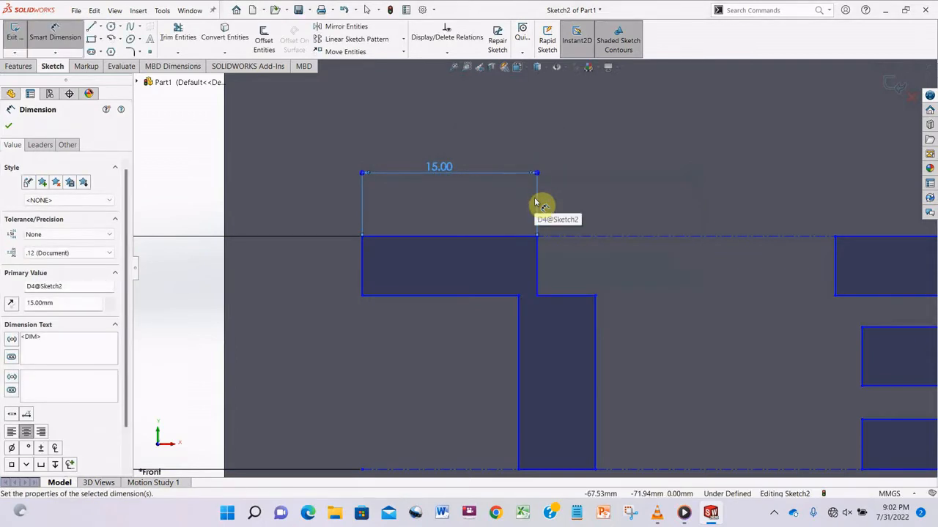
Dimension the underside of the small T's bar to the left of the stem as 8 mm.
left_click(518, 297)
left_click(361, 297)
left_click(421, 325)
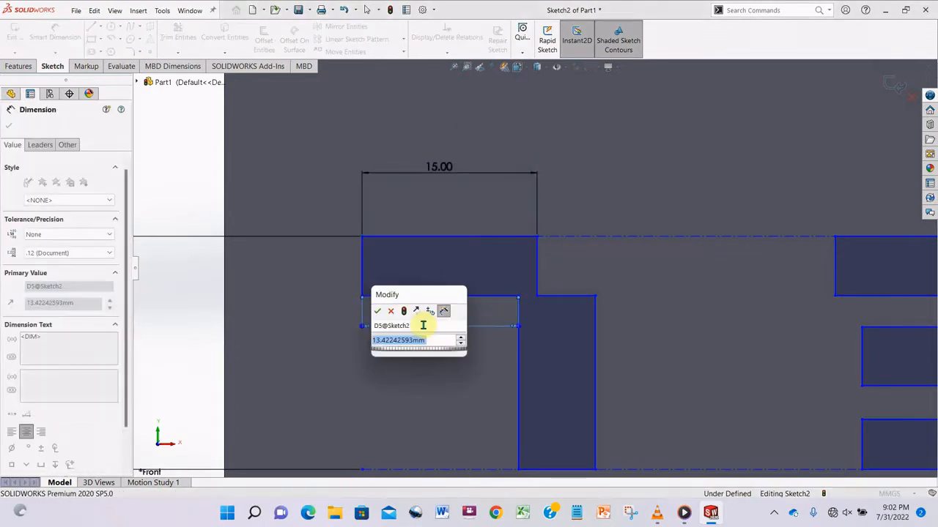
type("8")
key("Return")
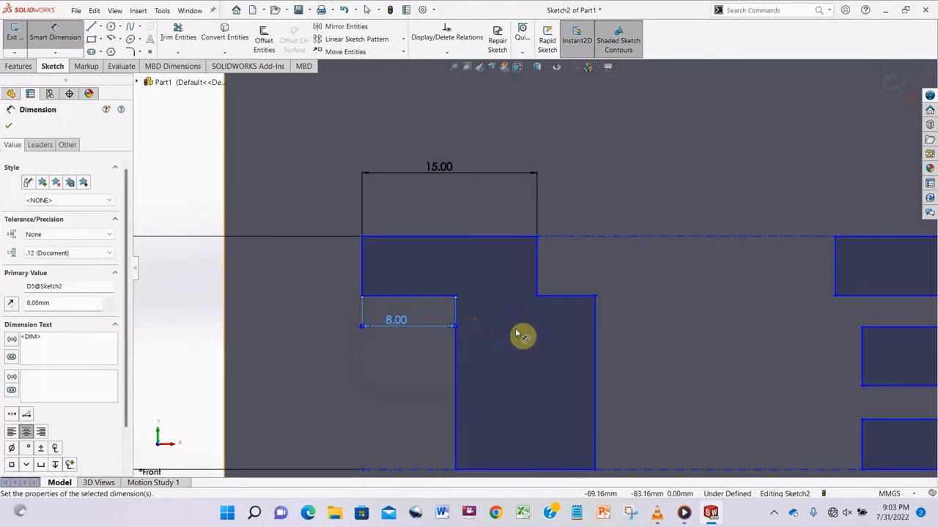
Set the small T's left underside dimension to 5 mm.
left_click(396, 320)
left_click(312, 318)
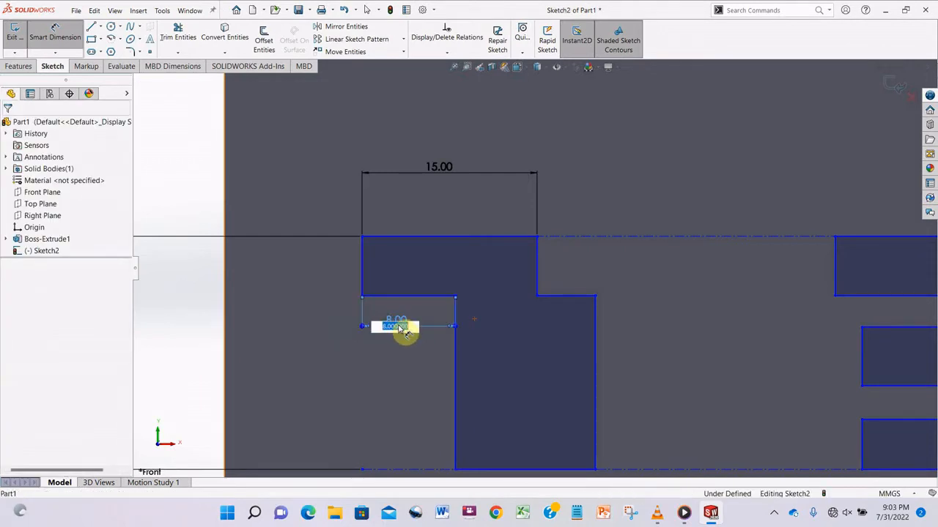
key("Return")
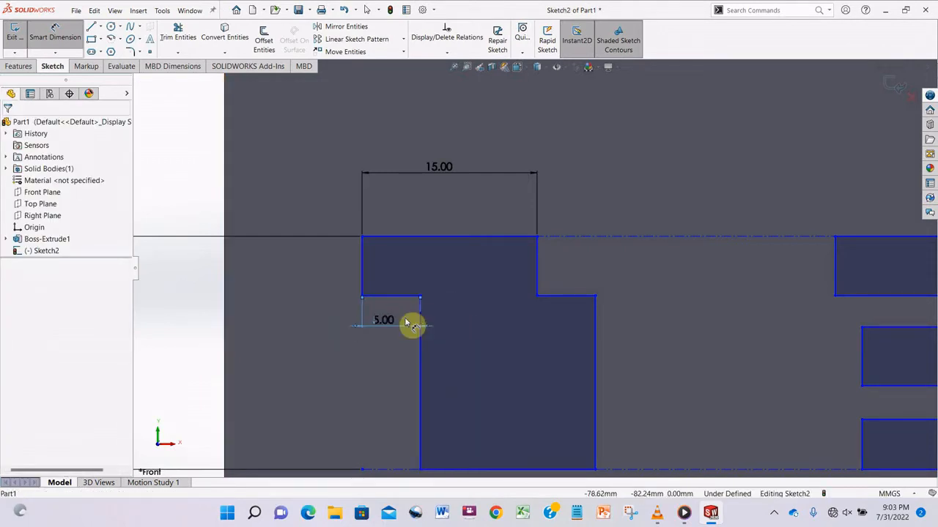
Dimension the width of the small T's stem as 5 mm.
left_click(423, 300)
left_click(600, 301)
left_click(475, 288)
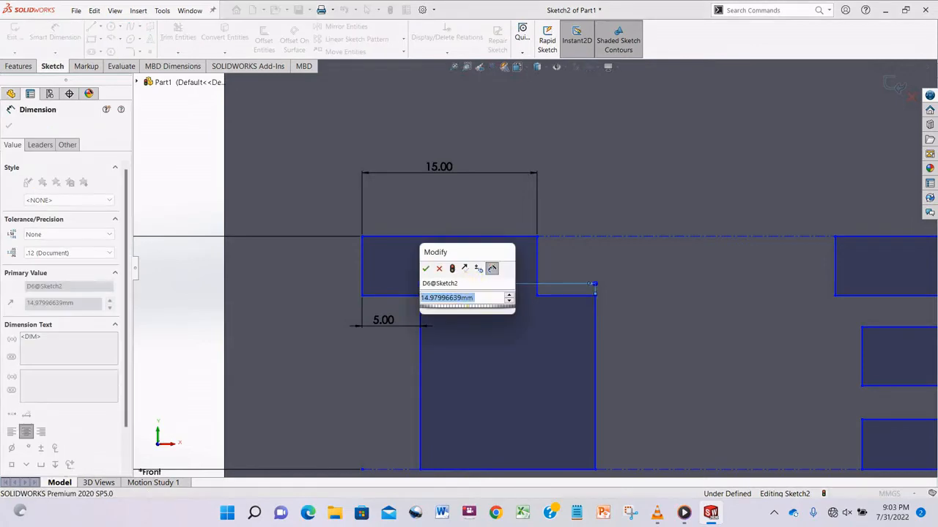
type("5")
key("Return")
Set the width of the small T's top bar to 20 mm.
scroll(618, 326, "up", 3)
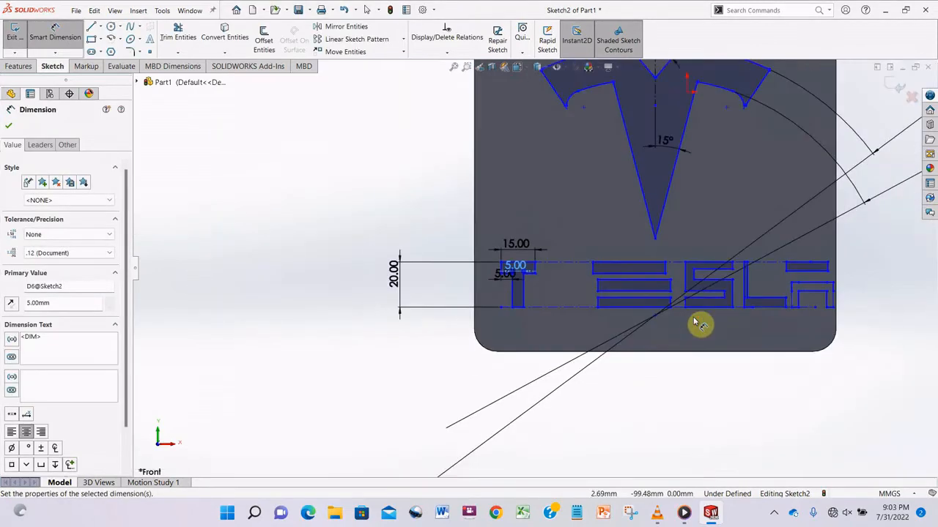
scroll(408, 268, "down", 2)
scroll(457, 238, "down", 3)
key("Escape")
double_click(461, 188)
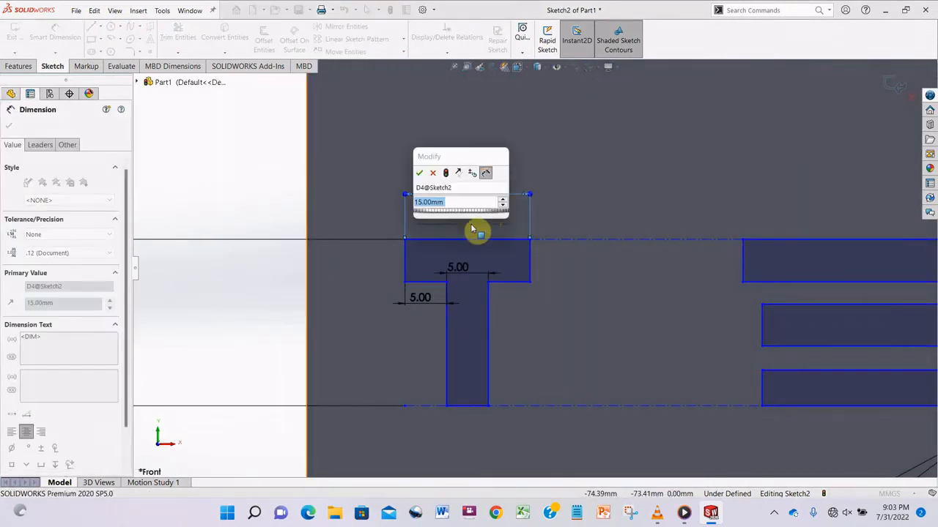
type("20")
key("Return")
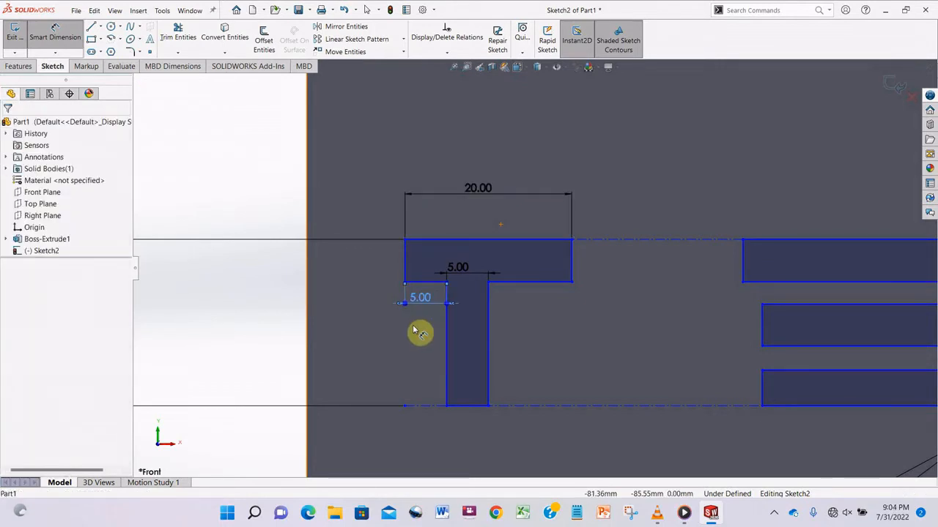
Set the small T's left underside dimension to 6.6 mm and start dimensioning the underside segment to the right of the stem.
double_click(427, 299)
type("6.6")
key("Return")
left_click(533, 286)
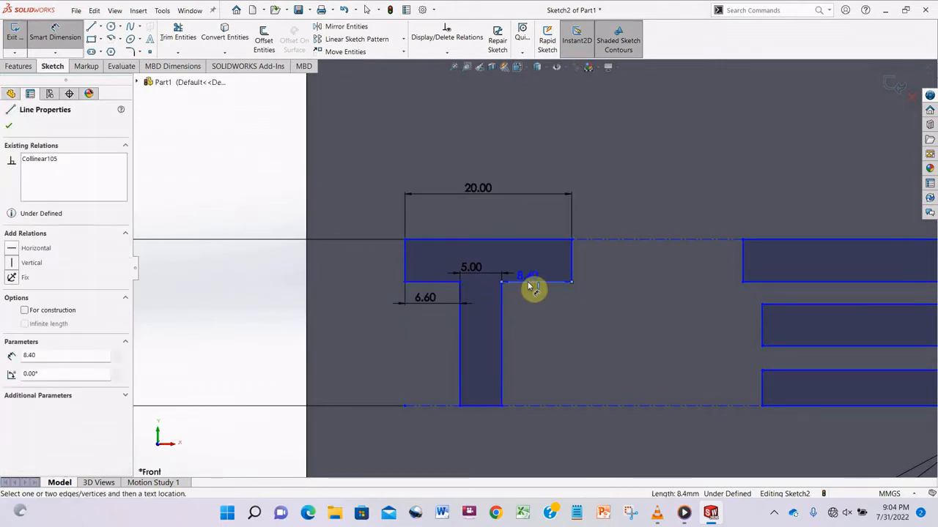
Set the horizontal offset from the left end of the T's crossbar to its stem to 7.5 mm.
left_click(525, 299)
double_click(429, 298)
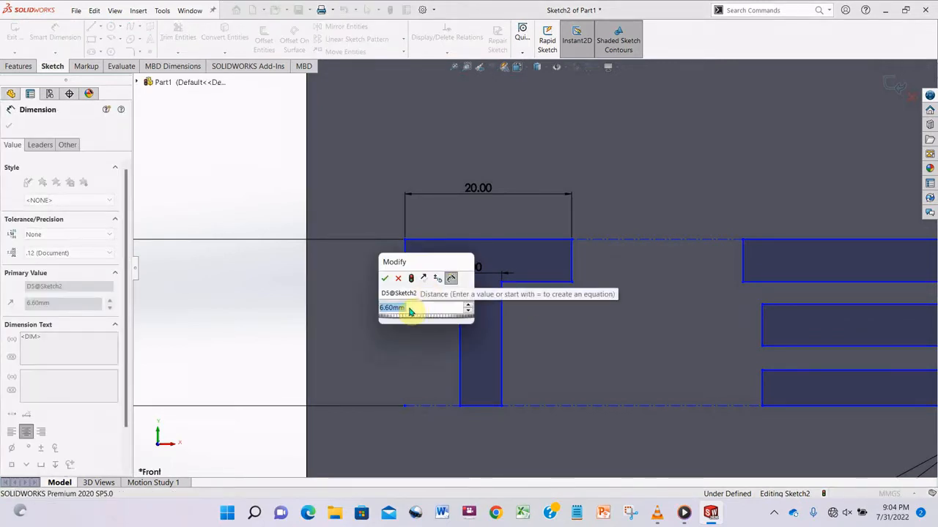
type("7.5")
key("Return")
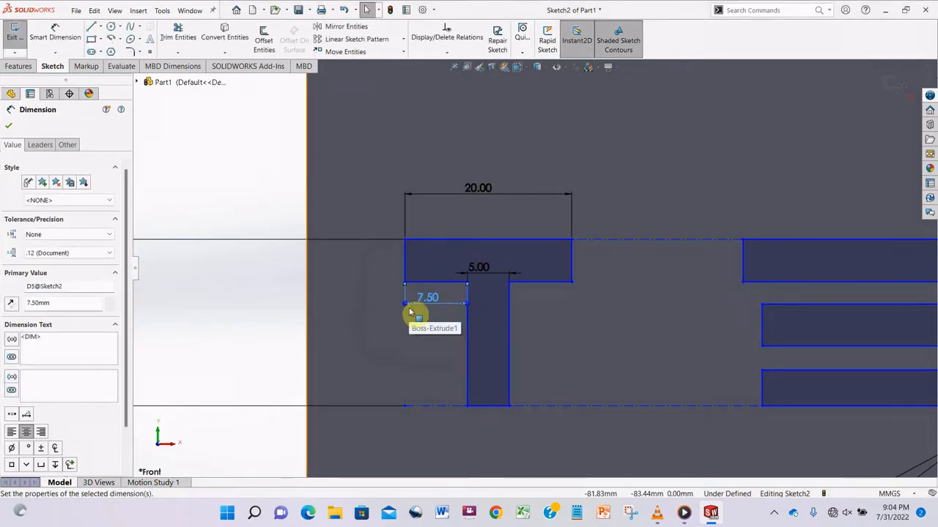
left_click(542, 283)
key("Escape")
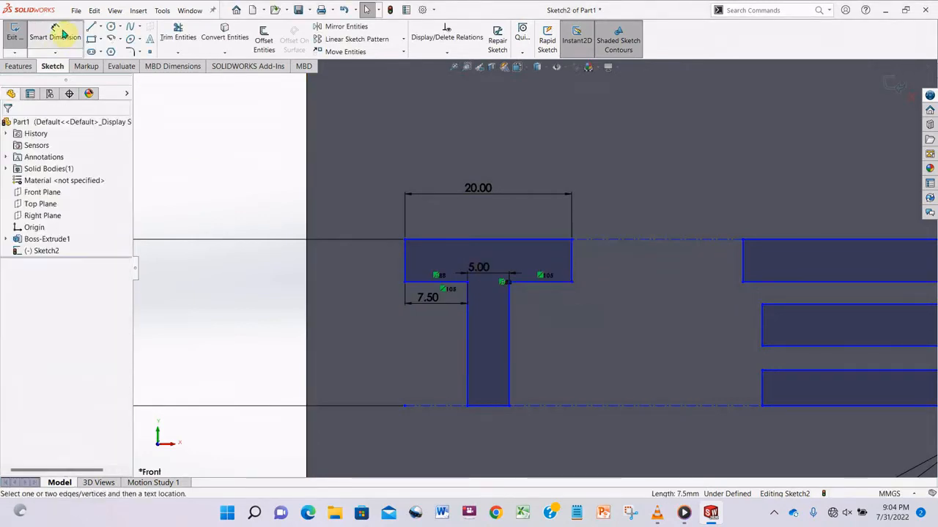
left_click(55, 37)
left_click(546, 283)
left_click(546, 315)
key("Escape")
Dimension the horizontal gap between the T's crossbar and the E's top bar as 10 mm.
scroll(616, 316, "up", 5)
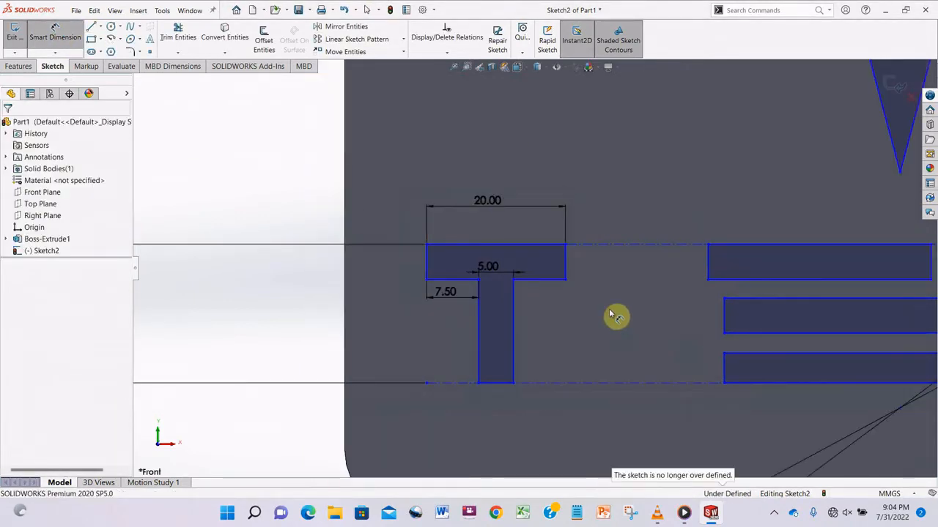
scroll(643, 268, "up", 2)
left_click(480, 259)
left_click(508, 227)
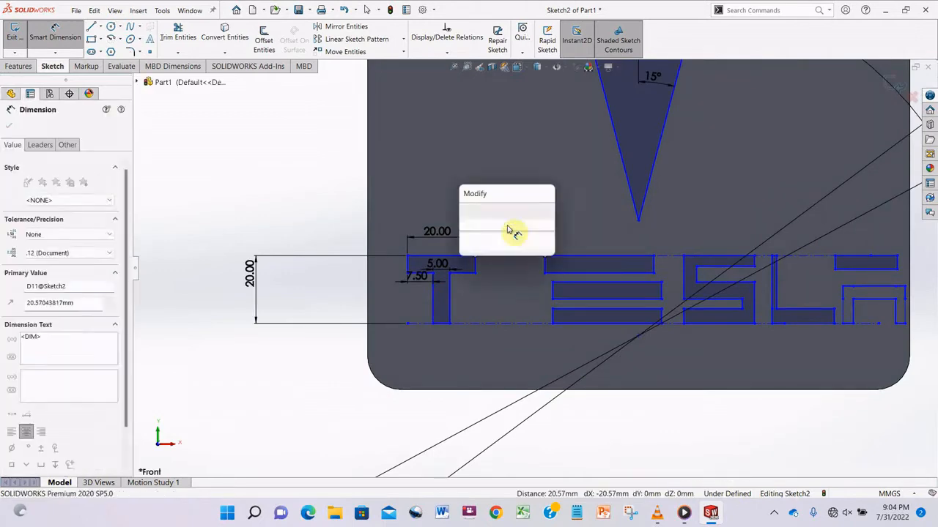
type("10")
key("Return")
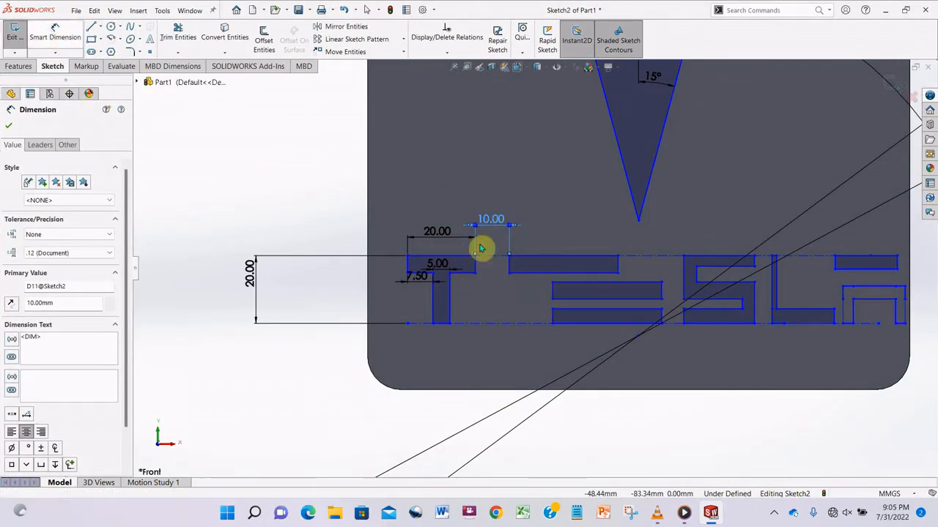
Align the left corners of the E's three bars with vertical relations.
left_click(554, 284)
left_click(509, 273, "ctrl")
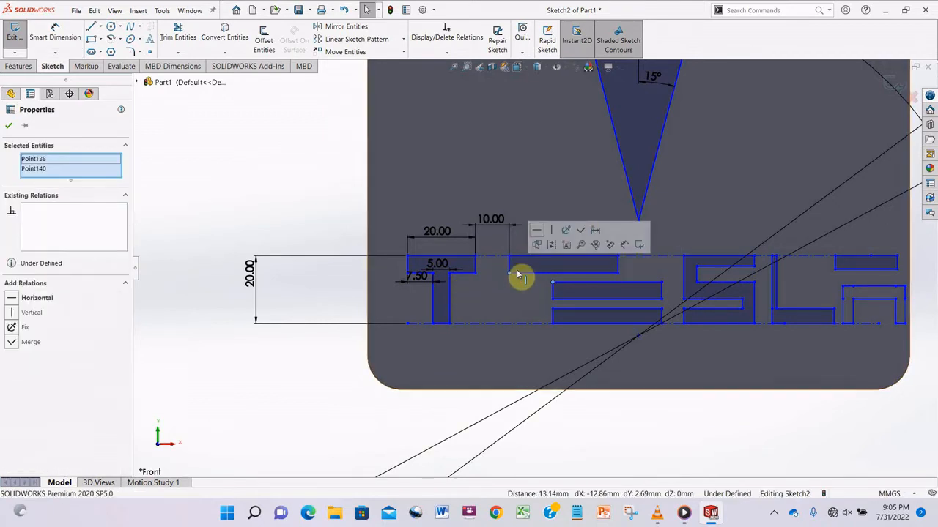
left_click(546, 238)
left_click(554, 314, "ctrl")
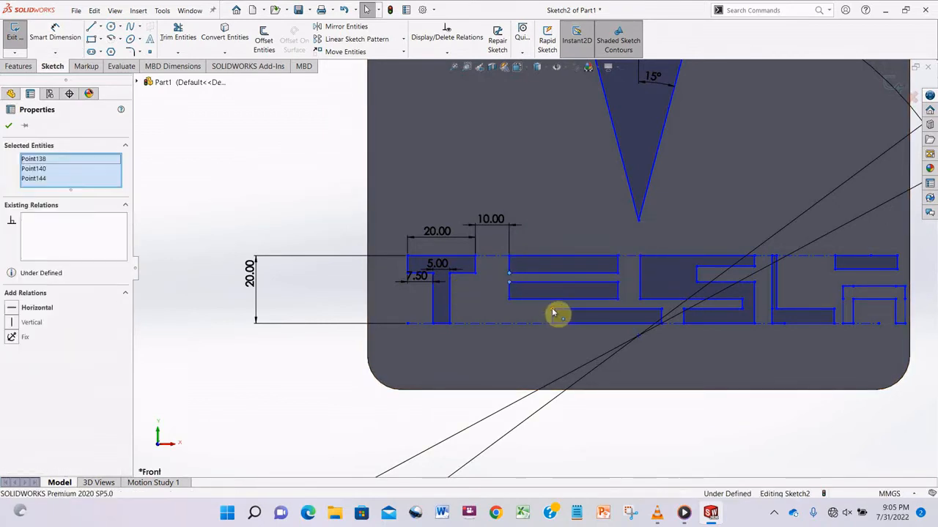
left_click(634, 283)
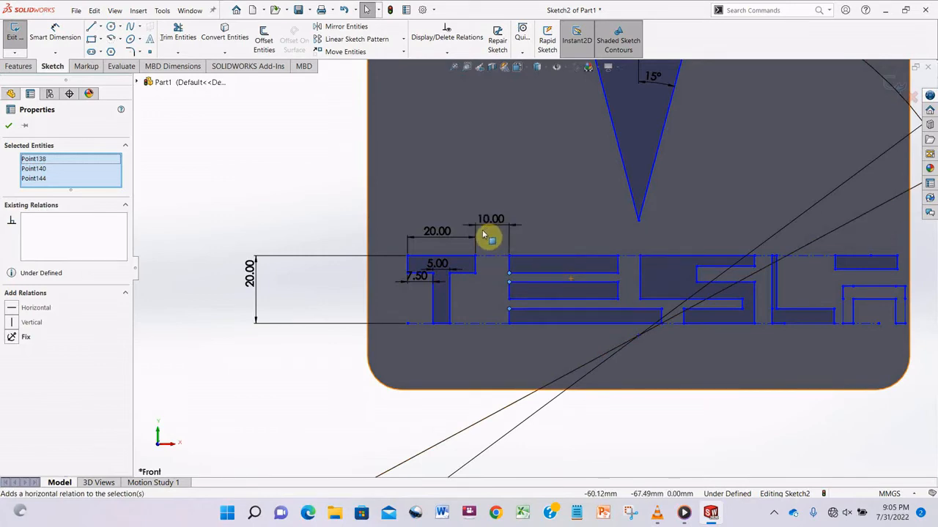
Dimension the length of the E's top bar as 20 mm.
left_click(542, 257)
left_click(72, 34)
left_click(542, 256)
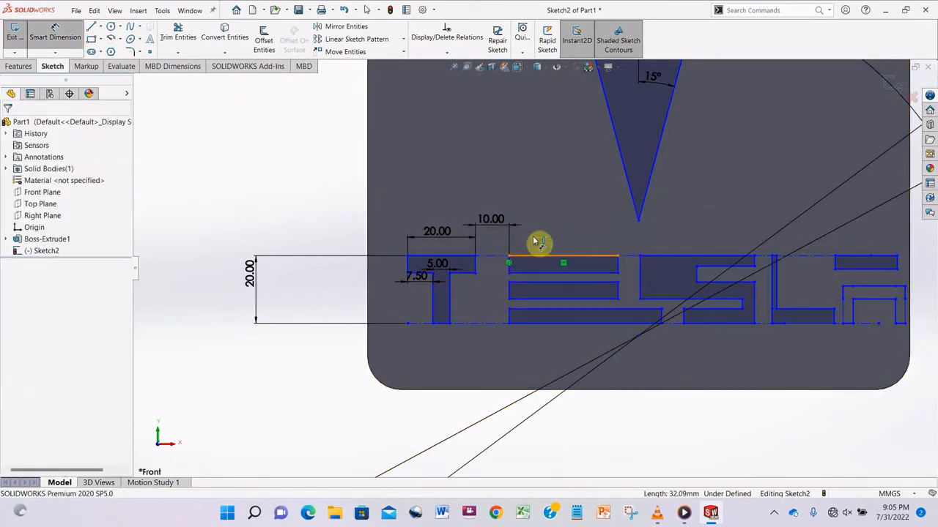
left_click(537, 215)
type("20")
key("Return")
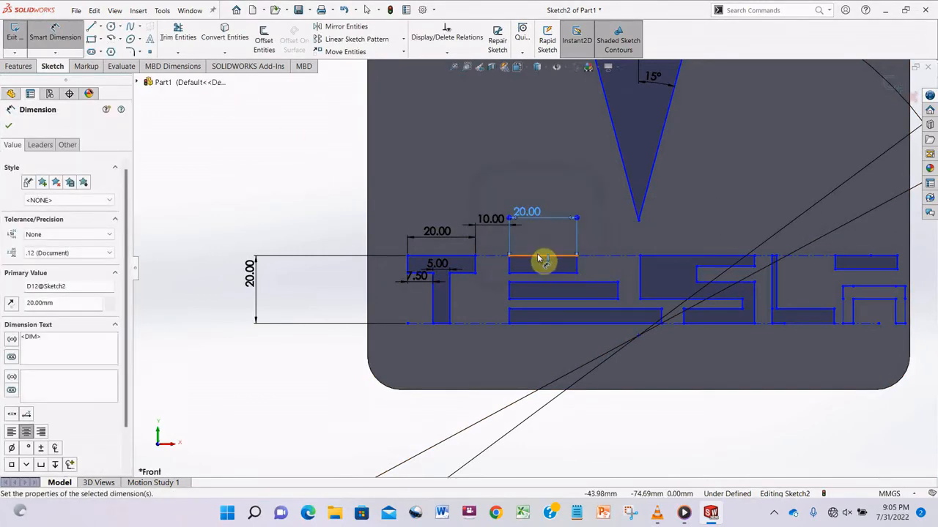
Make the top edges of the E's three bars equal in length.
left_click(540, 258)
left_click(73, 36)
left_click(545, 256)
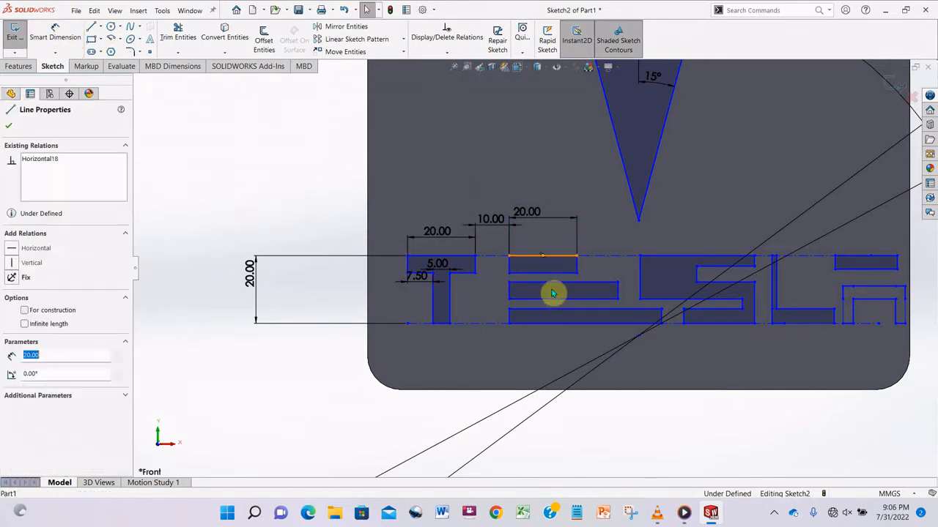
left_click(552, 293, "ctrl")
left_click(554, 315, "ctrl")
left_click(11, 367)
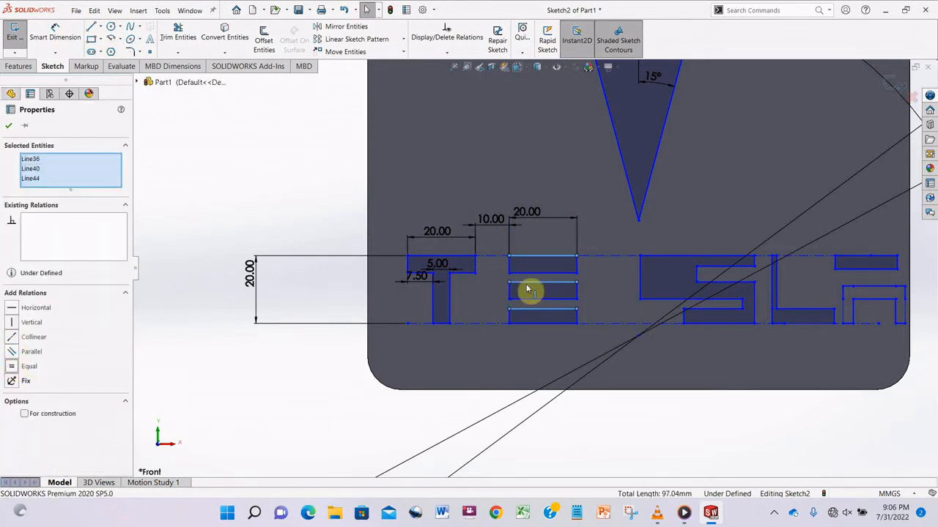
Dimension the horizontal gap between the E's top bar and the S as 10 mm.
left_click(641, 261)
key("d")
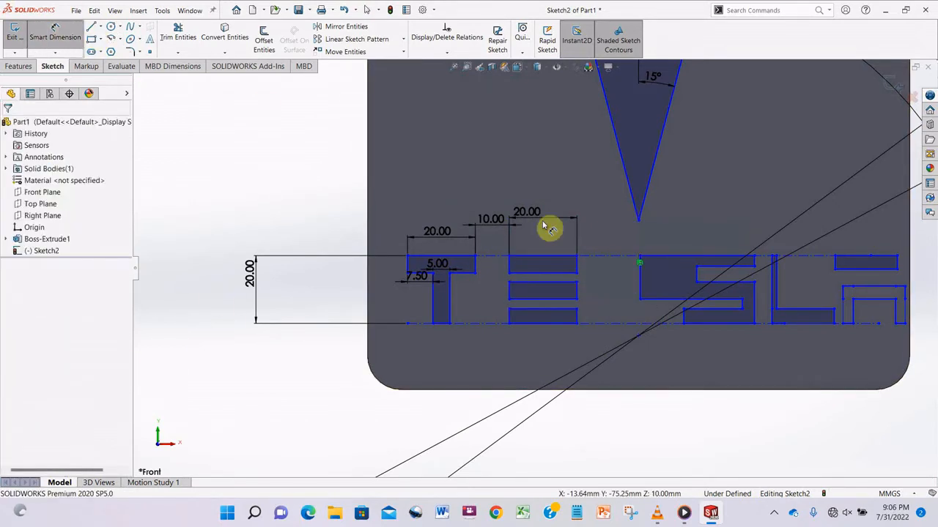
left_click(640, 258)
left_click(577, 258)
left_click(608, 240)
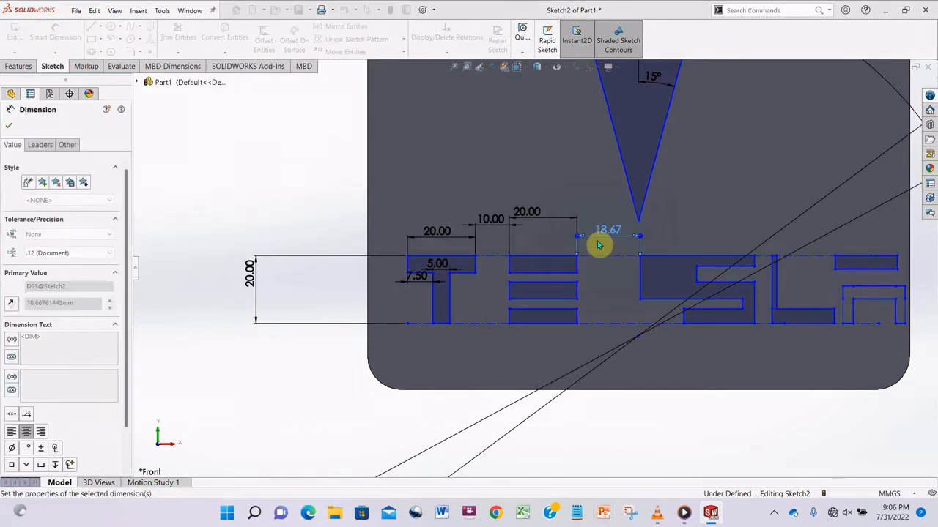
type("10")
key("Return")
Dimension the S's top edge and its bottom edge as 20 mm each.
left_click(755, 256)
left_click(707, 218)
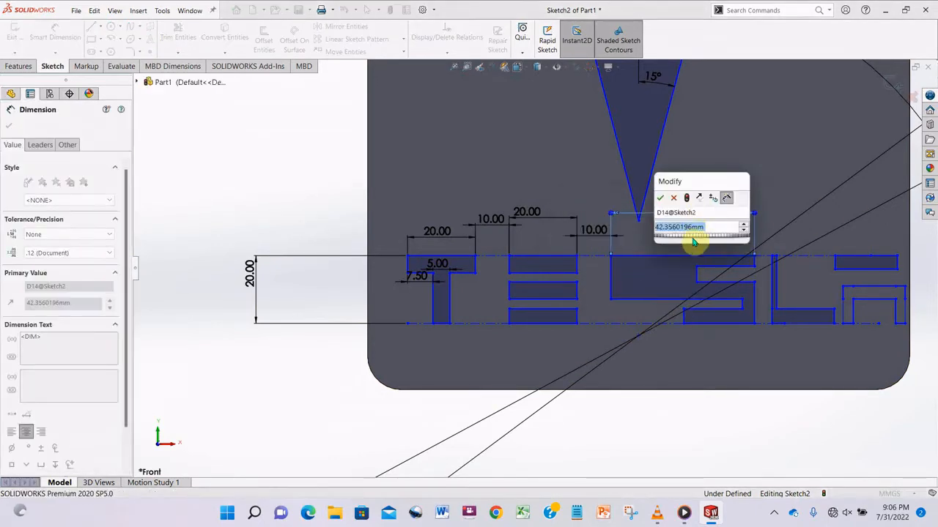
type("20")
key("Return")
left_click(716, 322)
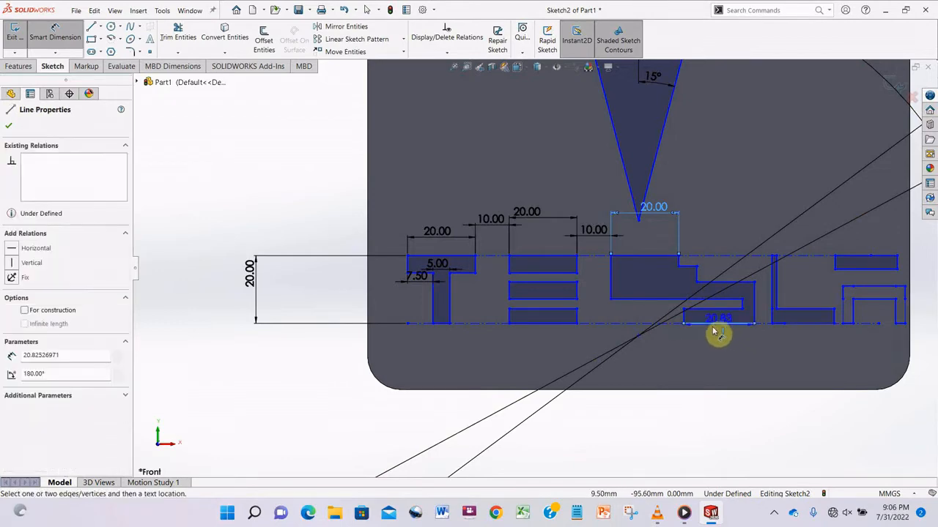
left_click(721, 346)
type("20.00mm")
key("Return")
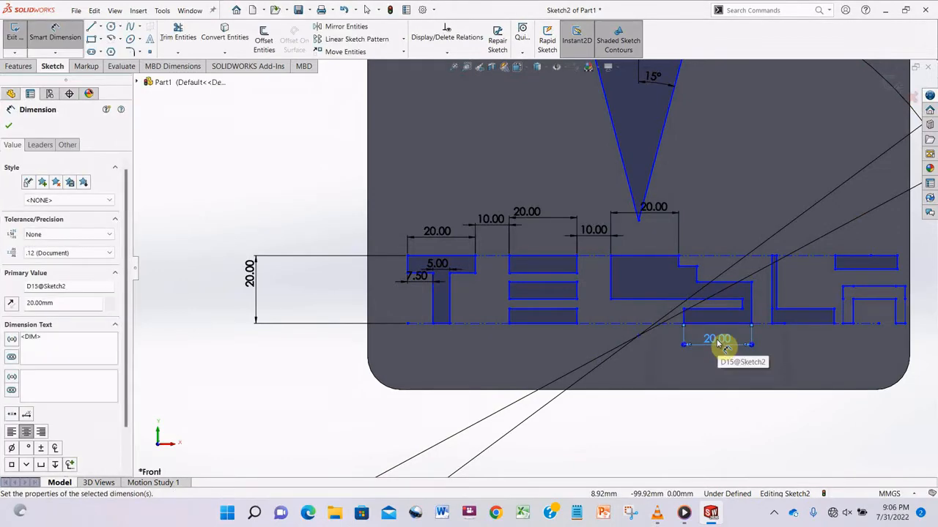
Set the distances from the S's left edge to the lower notch's inner edge and to the right outer edge to 20 mm each.
left_click(692, 295)
left_click(651, 308)
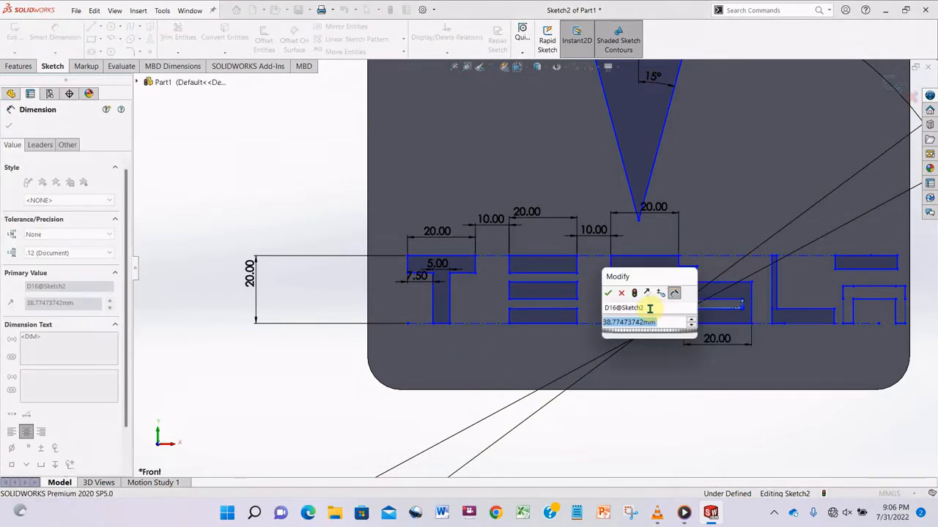
type("20")
key("Return")
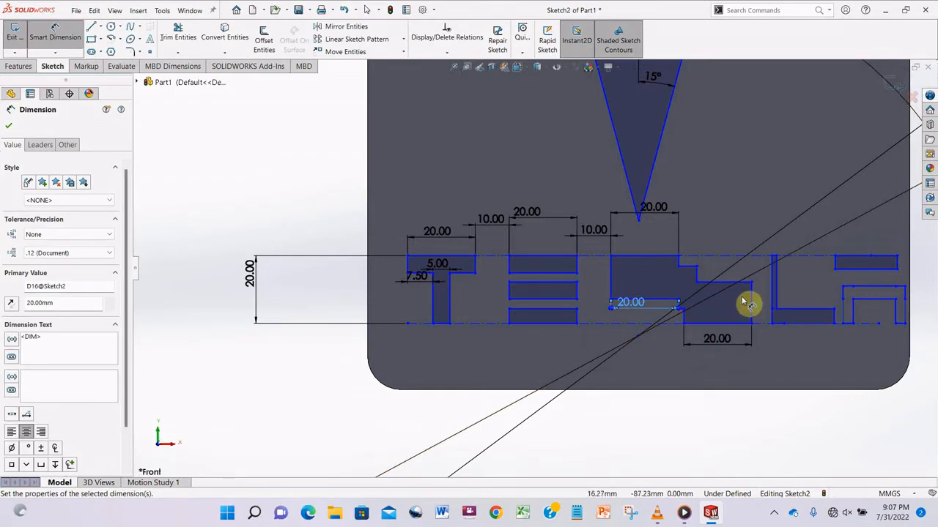
left_click(612, 289)
left_click(751, 299)
left_click(692, 236)
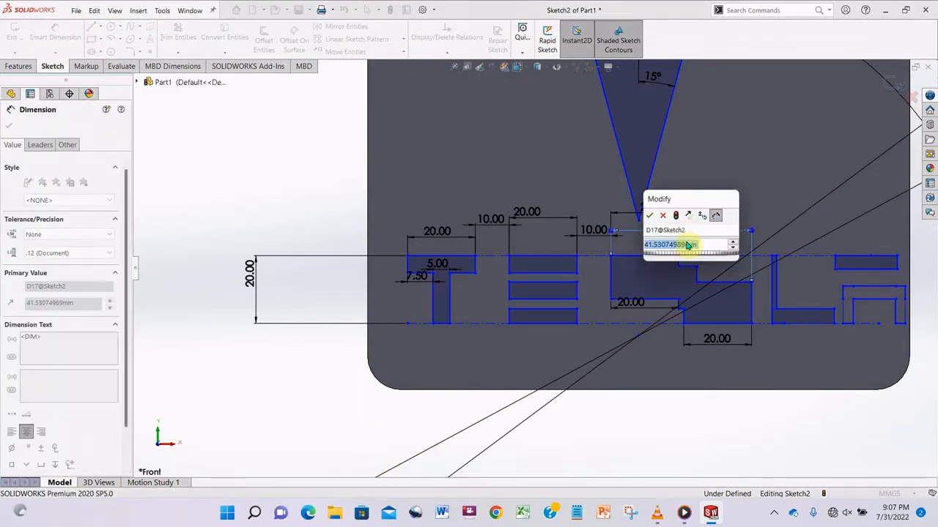
type("20")
key("Return")
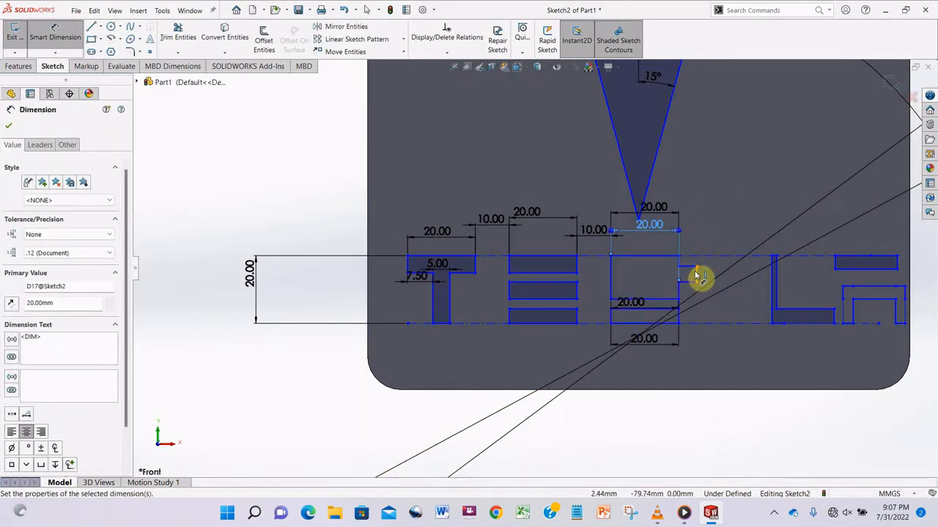
Dimension the distance from the S's left edge to the inner edge of its upper notch as 5 mm.
left_click(611, 284)
left_click(611, 283)
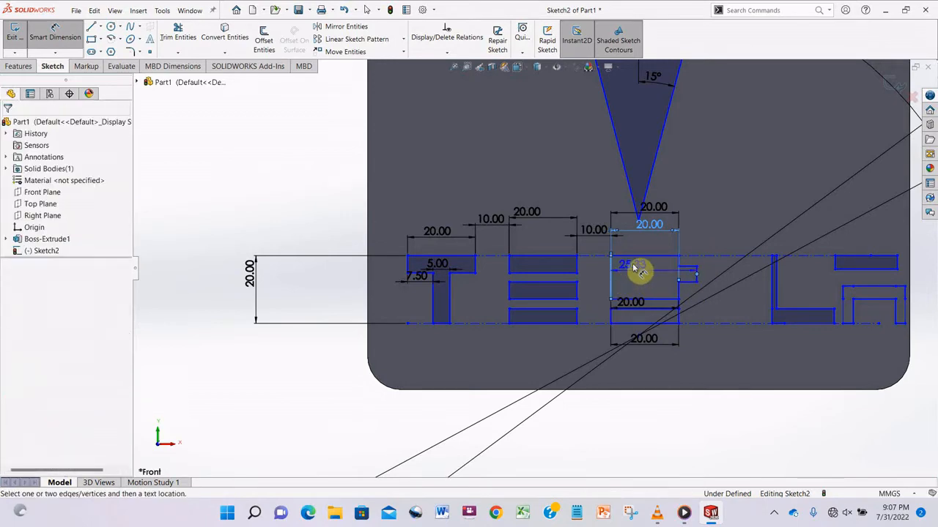
left_click(633, 267)
type("5.00mm")
key("Return")
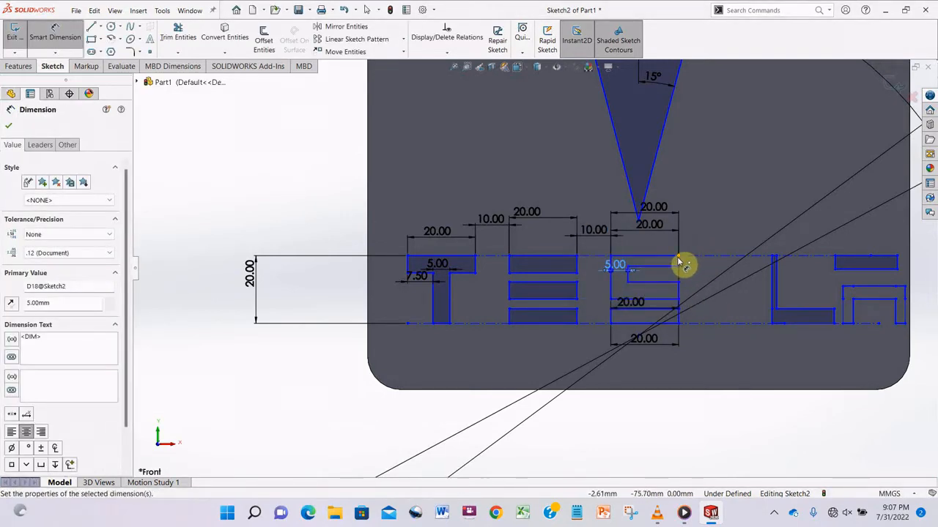
Dimension the height of the S's top bar at its right end as 5.1 mm.
left_click(679, 262)
left_click(708, 271)
type("5")
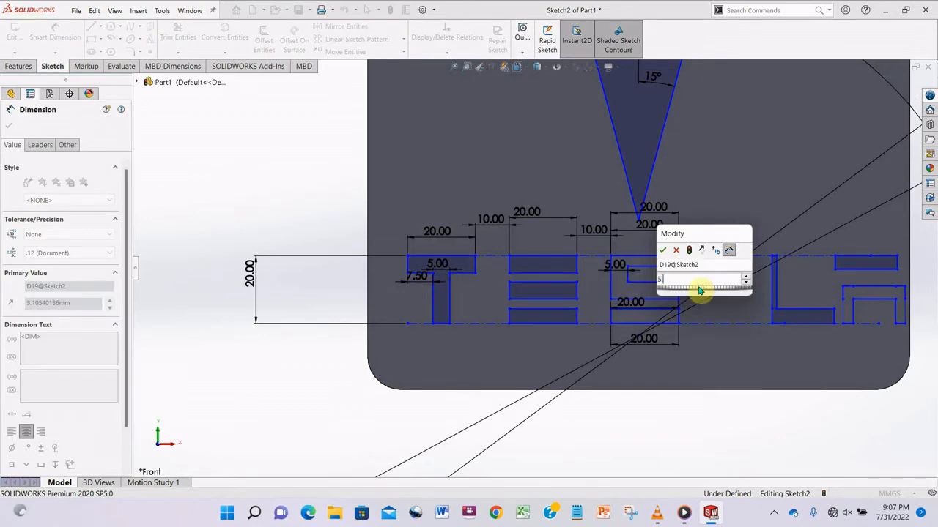
type(".1")
key("Return")
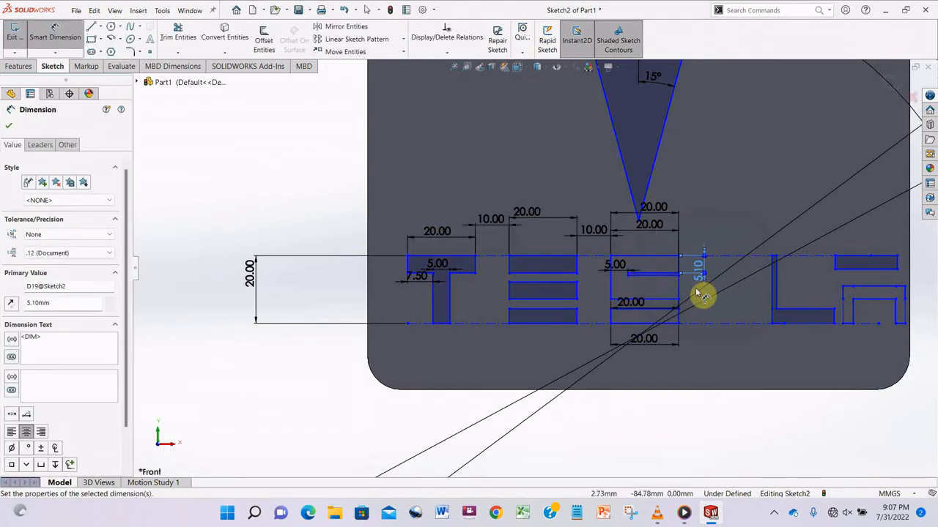
Dimension the opening between the two edges of the S's upper notch as 2.69°.
left_click(580, 275)
key("Escape")
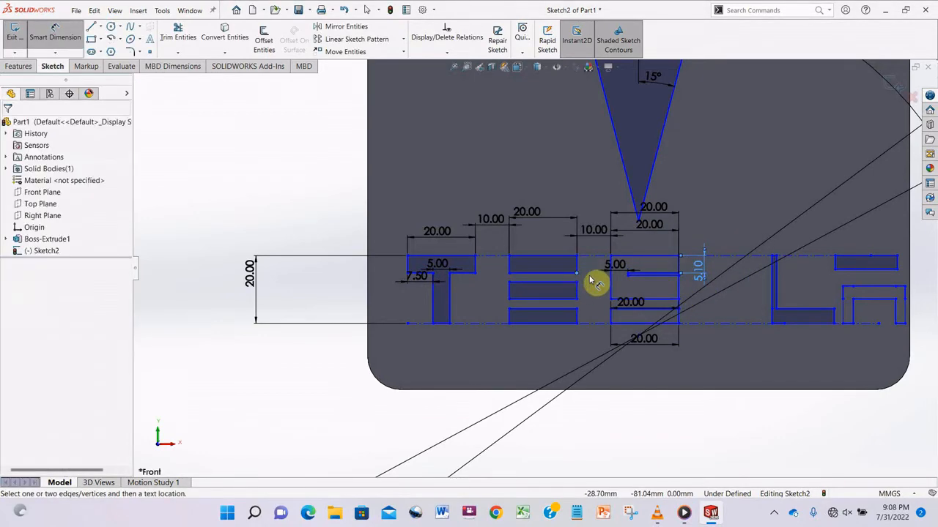
scroll(696, 279, "down", 9)
left_click(562, 243)
left_click(562, 260)
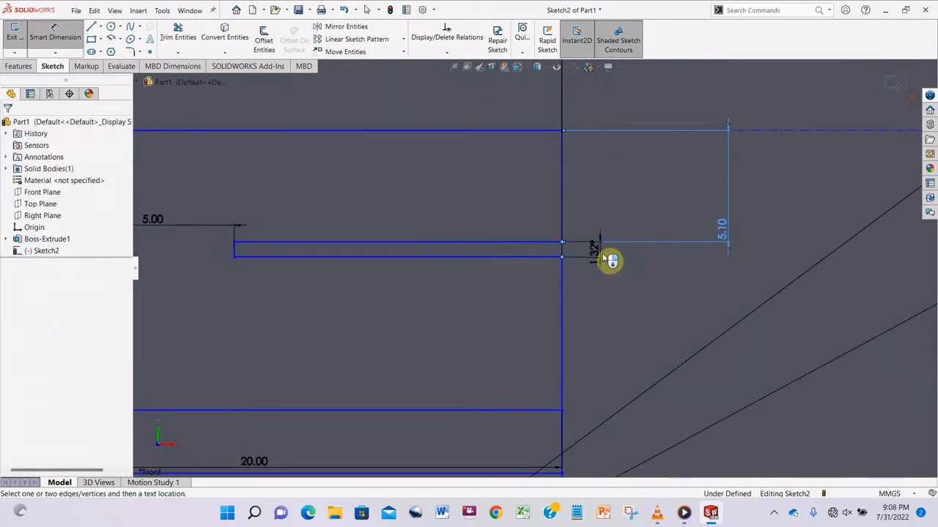
left_click(604, 263)
type("2.69")
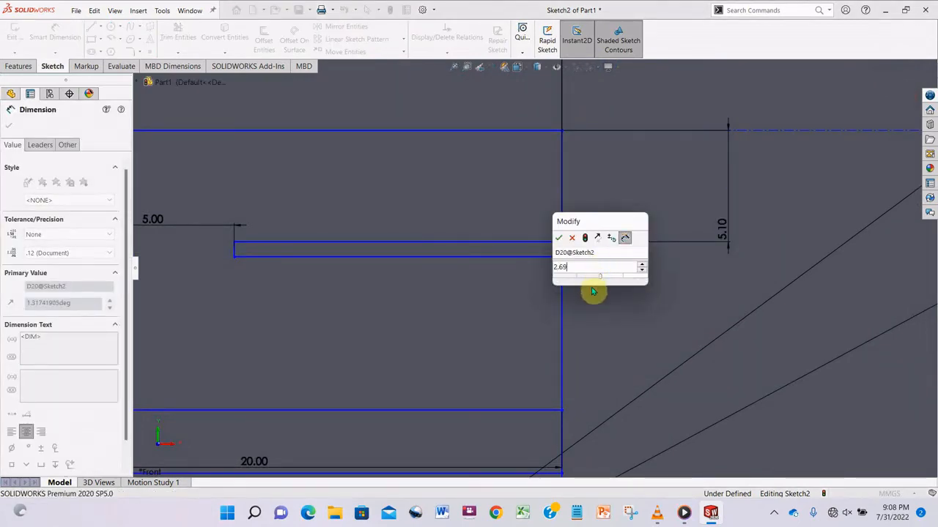
key("Return")
Dimension the vertical gap between the E's top and middle bars, accepting its present value.
scroll(461, 329, "up", 5)
left_click(282, 259)
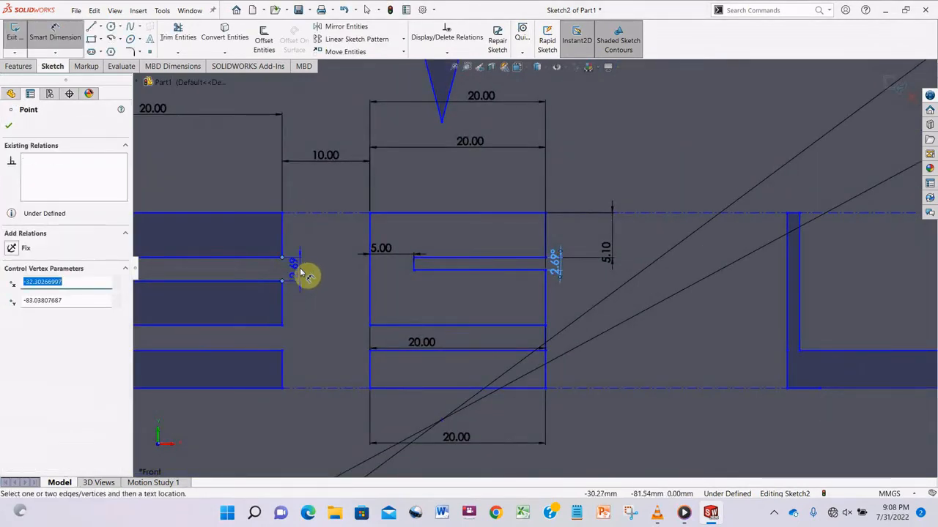
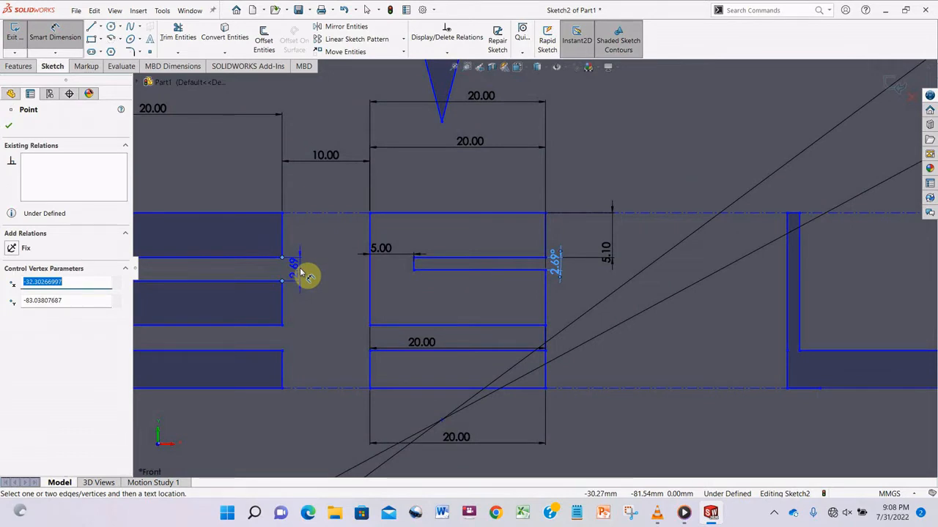
left_click(300, 272)
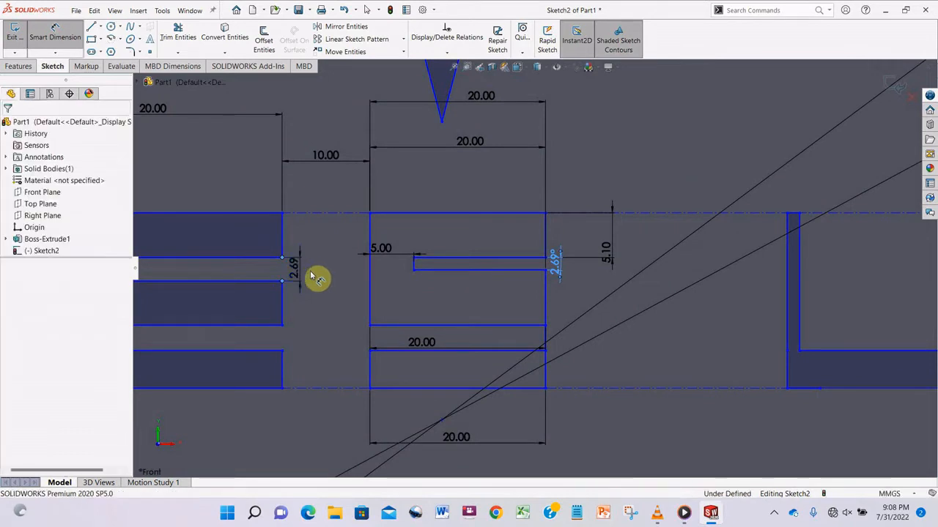
key("Return")
left_click(295, 274)
left_click(547, 276)
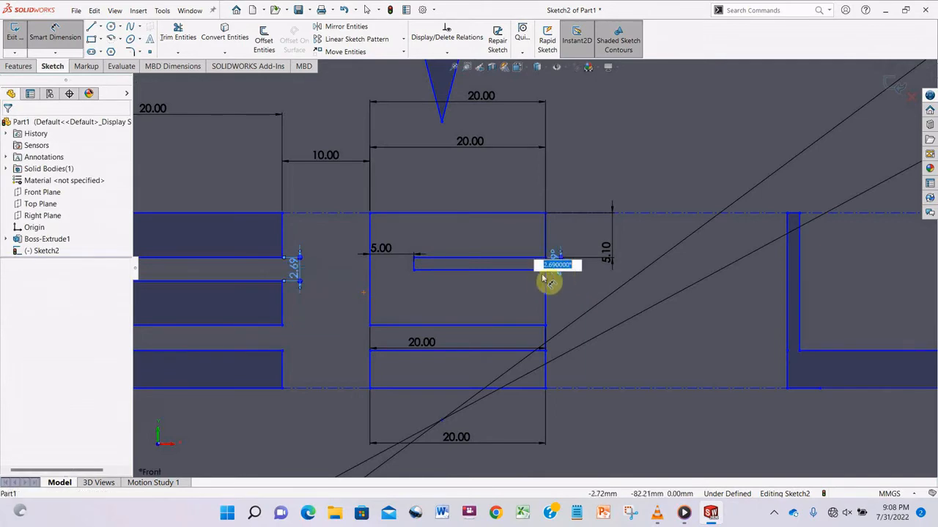
left_click(519, 301)
scroll(412, 299, "up", 4)
scroll(508, 296, "down", 3)
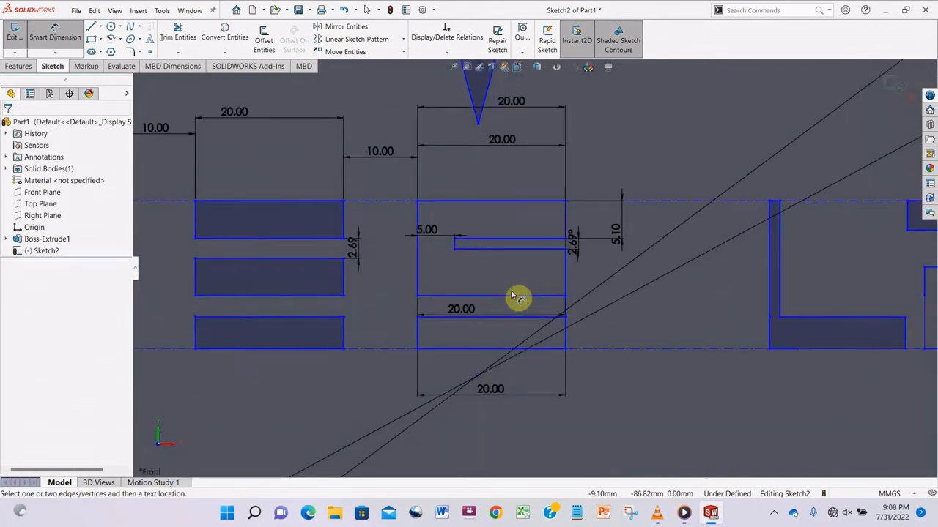
scroll(550, 323, "down", 6)
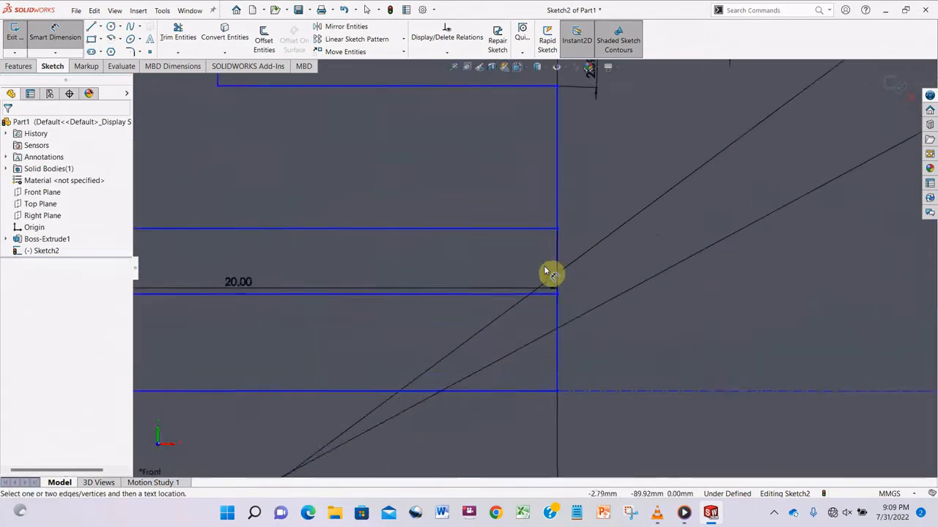
scroll(552, 319, "up", 3)
left_click(534, 328)
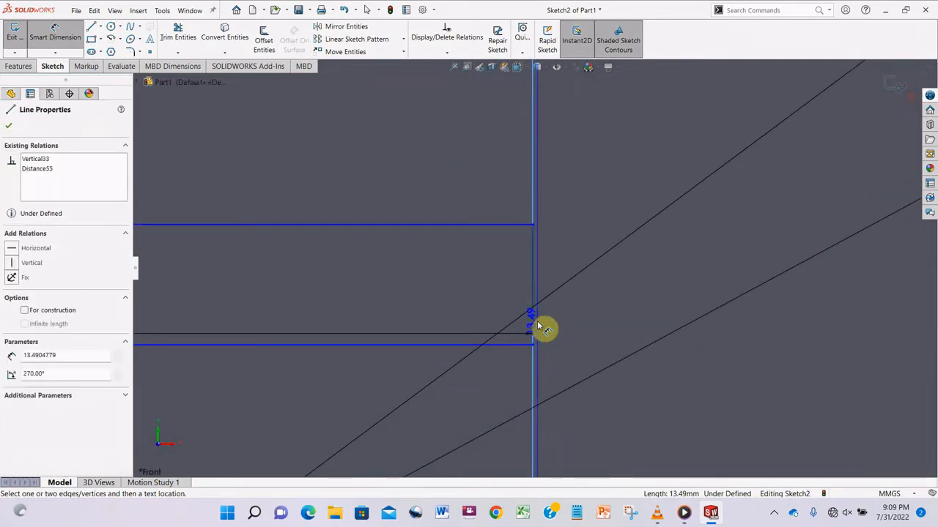
left_click(189, 137)
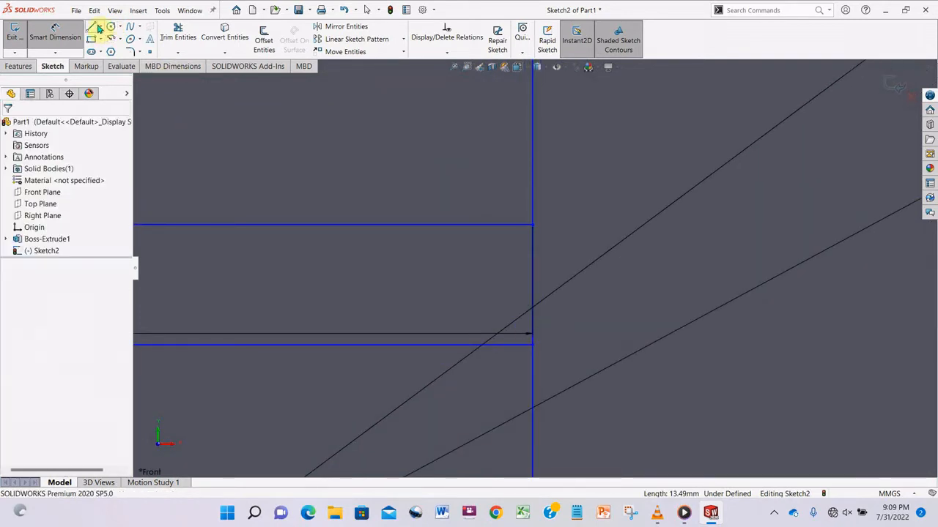
Draw a vertical line between the two edges of the S's lower notch and trim the edge segments beyond it to the right.
left_click(91, 27)
left_click(393, 225)
left_click(394, 344)
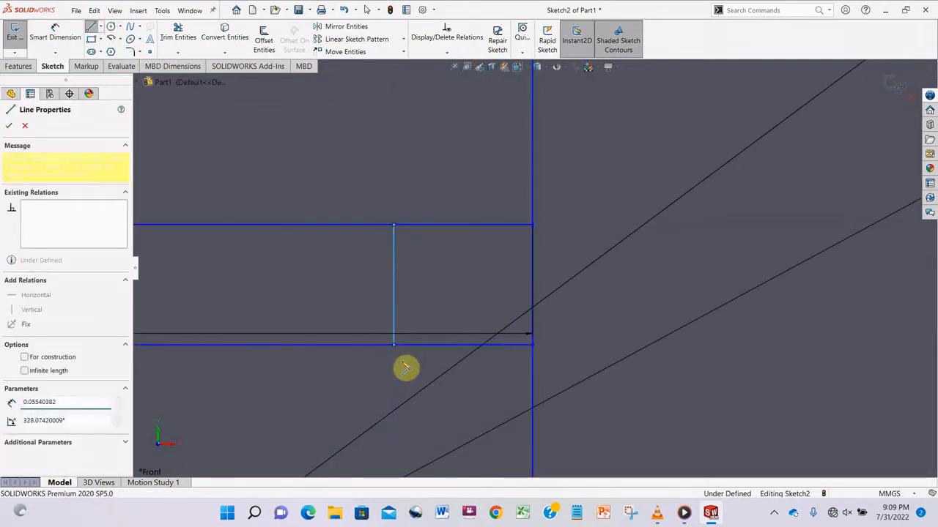
key("Escape")
scroll(440, 379, "up", 7)
left_click(176, 37)
left_click_drag(549, 251, 530, 293)
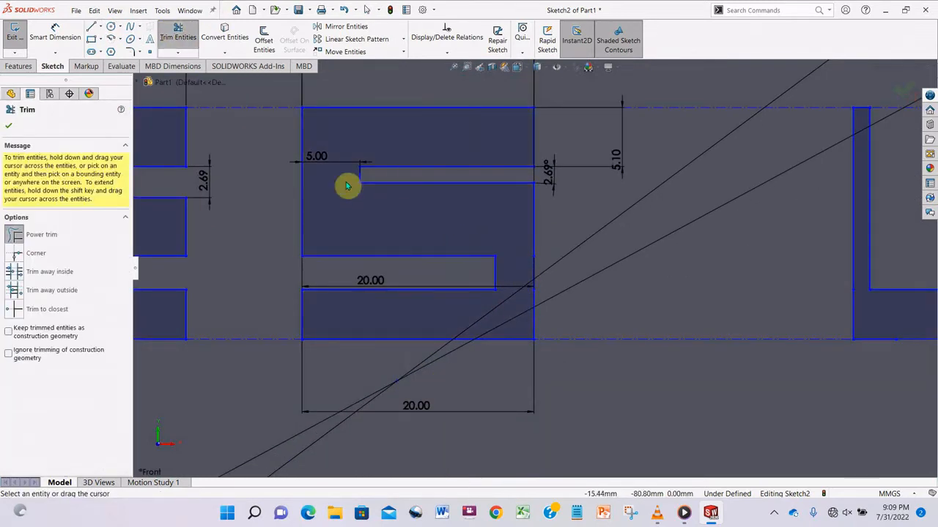
Dimension the height of the S's bottom bar at its left end as 5.1 mm.
left_click(55, 37)
left_click(307, 343)
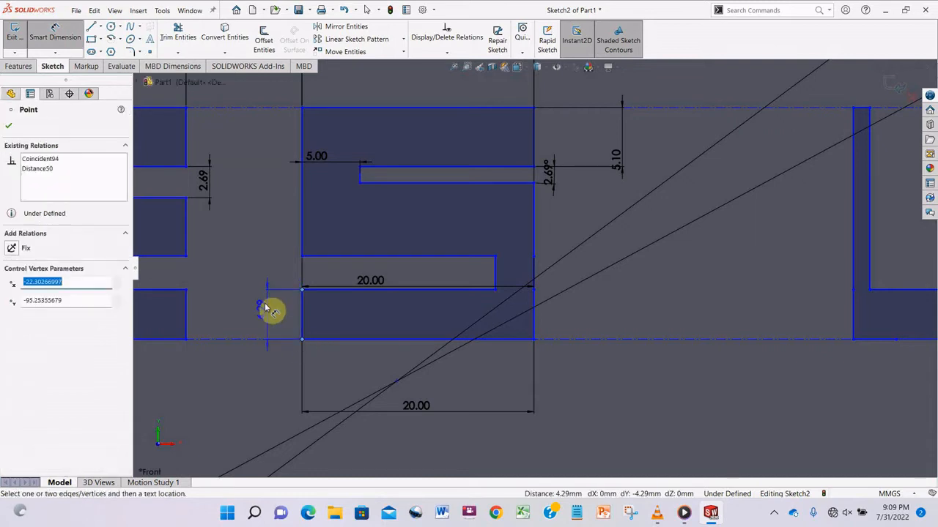
left_click(266, 310)
type("5.1")
key("Return")
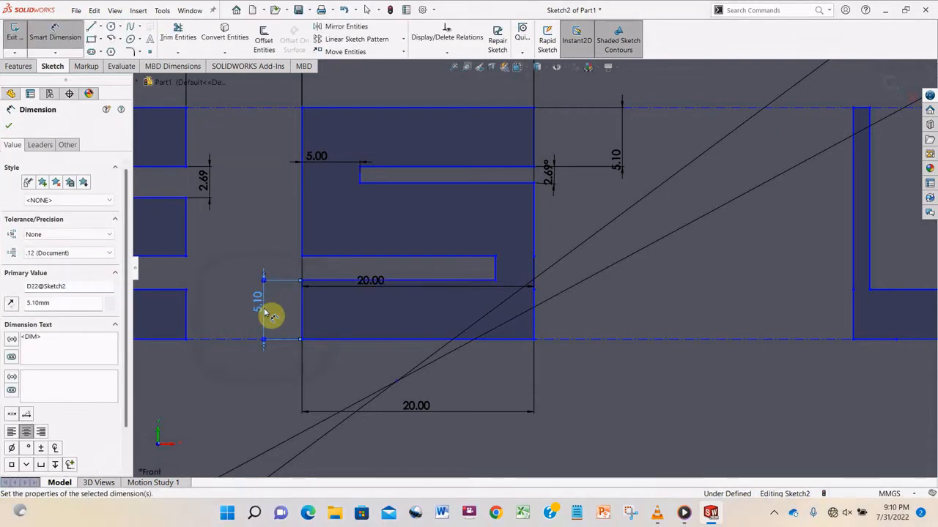
left_click(252, 309)
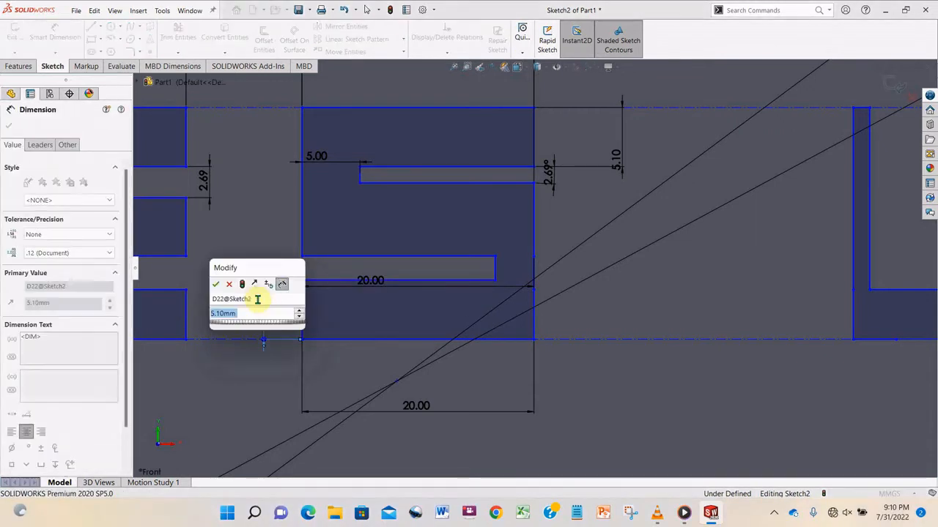
left_click(215, 284)
left_click(187, 320)
scroll(204, 313, "up", 4)
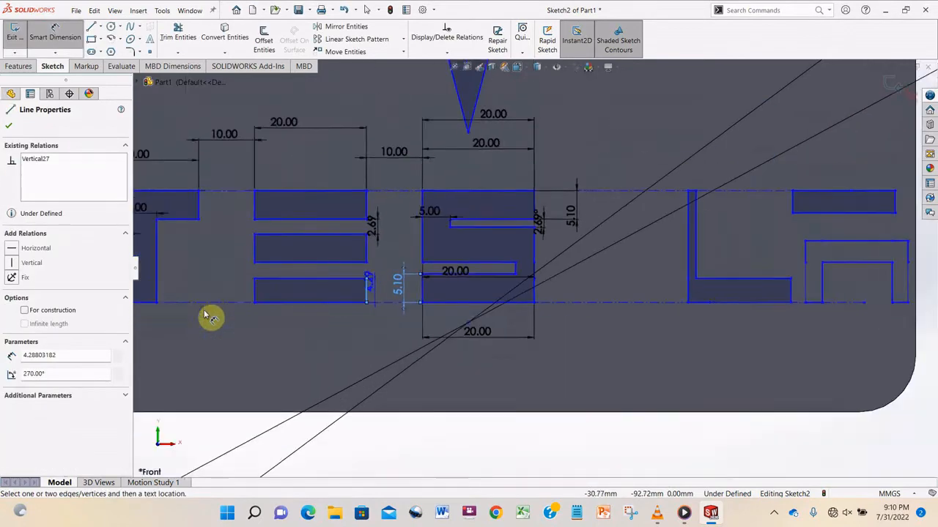
scroll(205, 315, "up", 2)
left_click(303, 255)
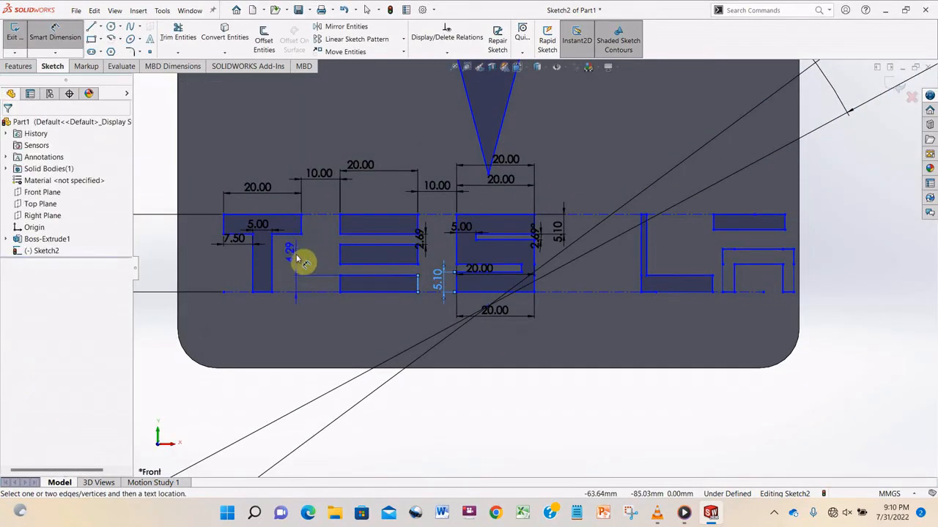
left_click(306, 230)
left_click(304, 236)
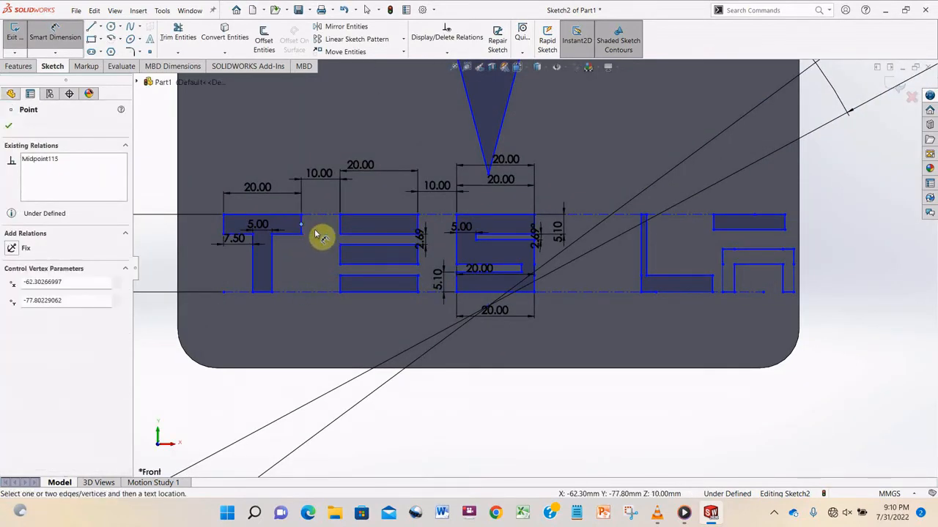
Dimension the height of the T's crossbar at its right end as 5 mm.
left_click(64, 35)
scroll(305, 226, "down", 2)
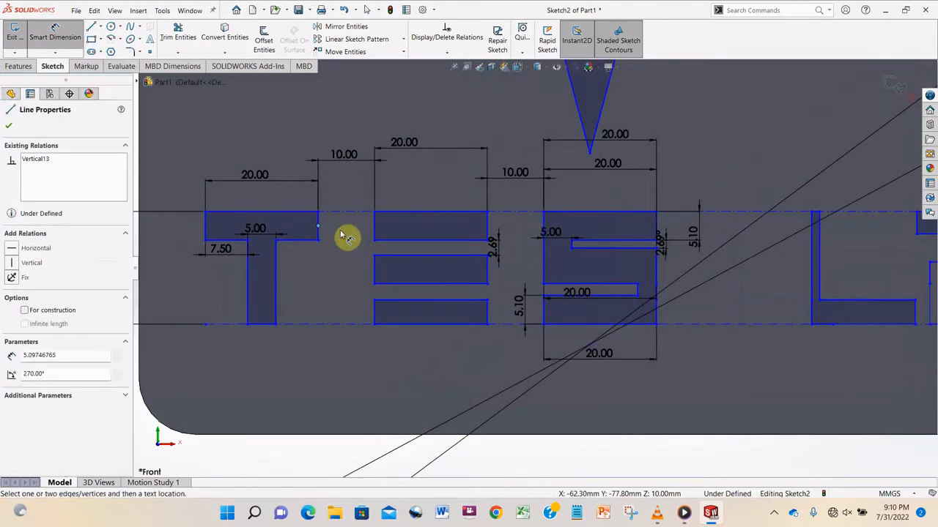
left_click(319, 235)
left_click(336, 236)
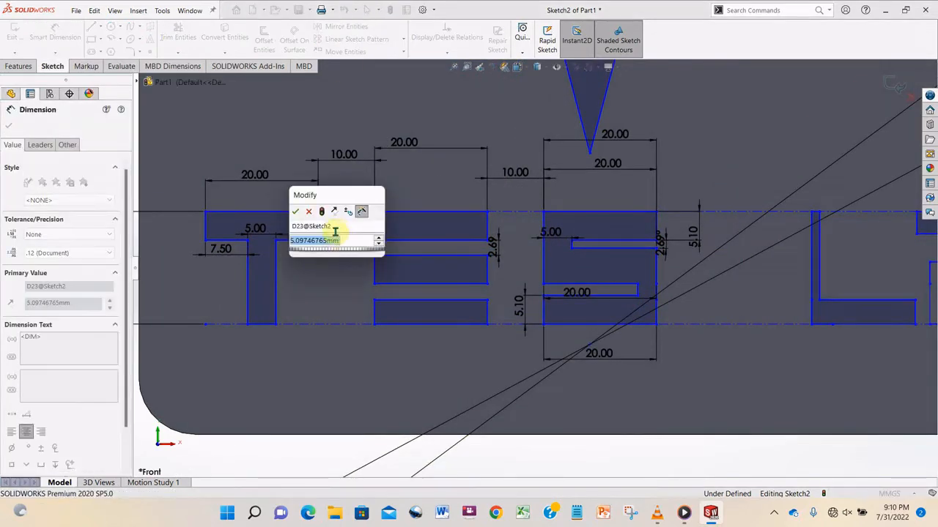
type("5")
key("Return")
Dimension the height of the E's top bar at its right end as 5 mm.
left_click(515, 231)
left_click(509, 234)
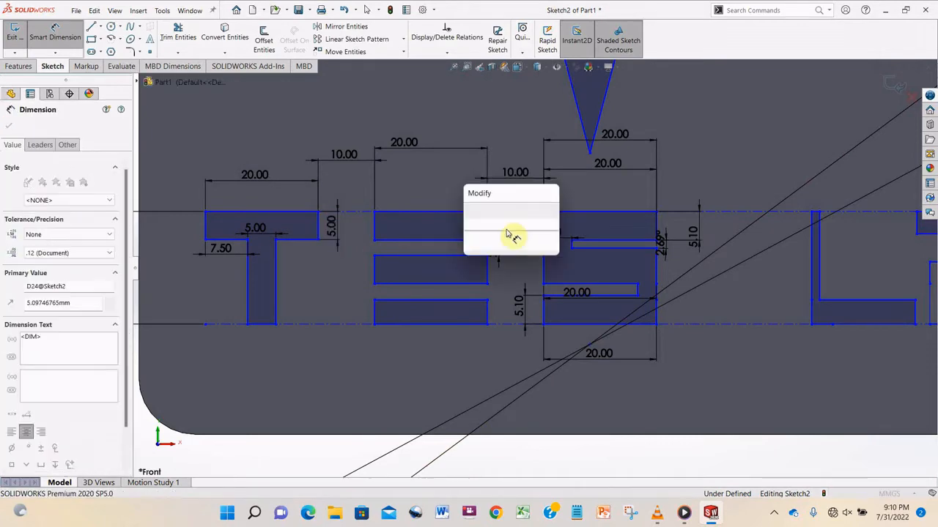
type("5")
key("Return")
Dimension the height of the E's middle bar at its left end as 5 mm.
left_click(374, 274)
left_click(341, 273)
type("5")
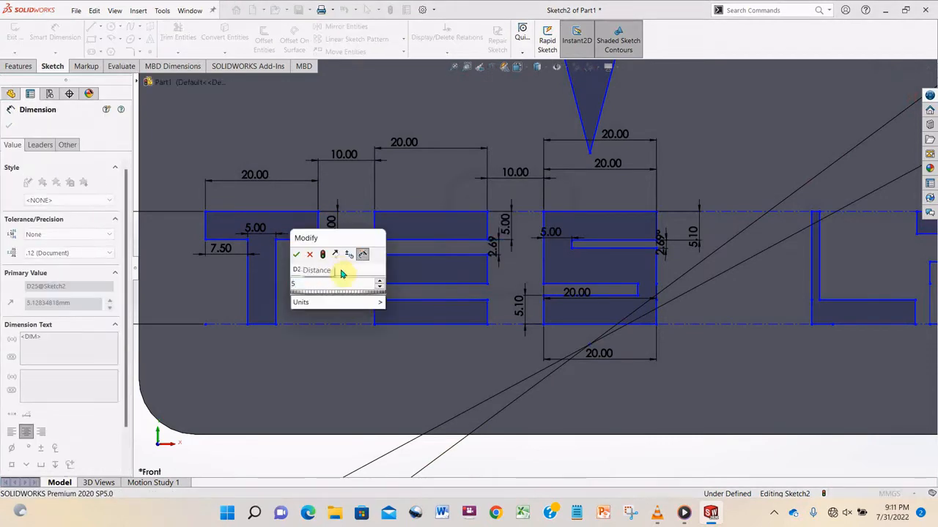
key("Return")
Dimension the height of the E's bottom bar at its left end as 5 mm.
left_click(374, 311)
left_click(350, 314)
type("5")
key("Return")
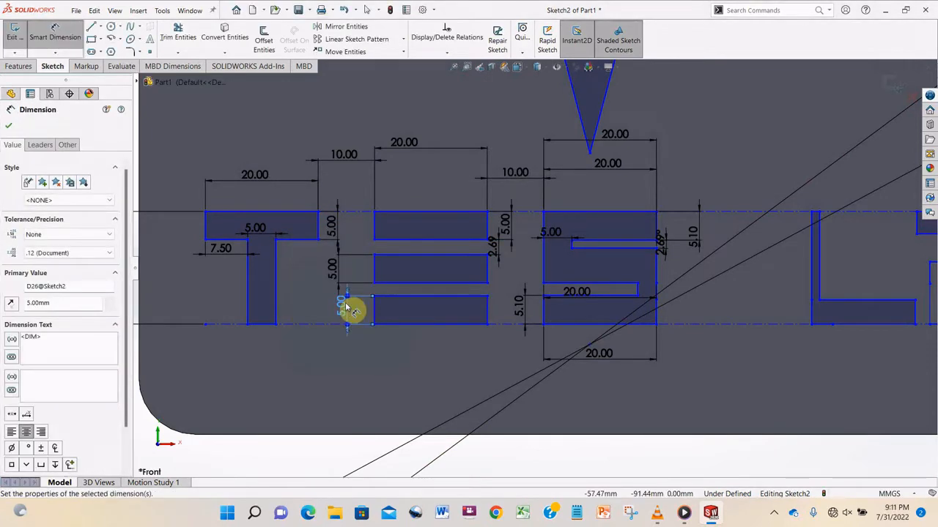
Set the existing height dimension of the S's top bar to 5 mm.
left_click(663, 225)
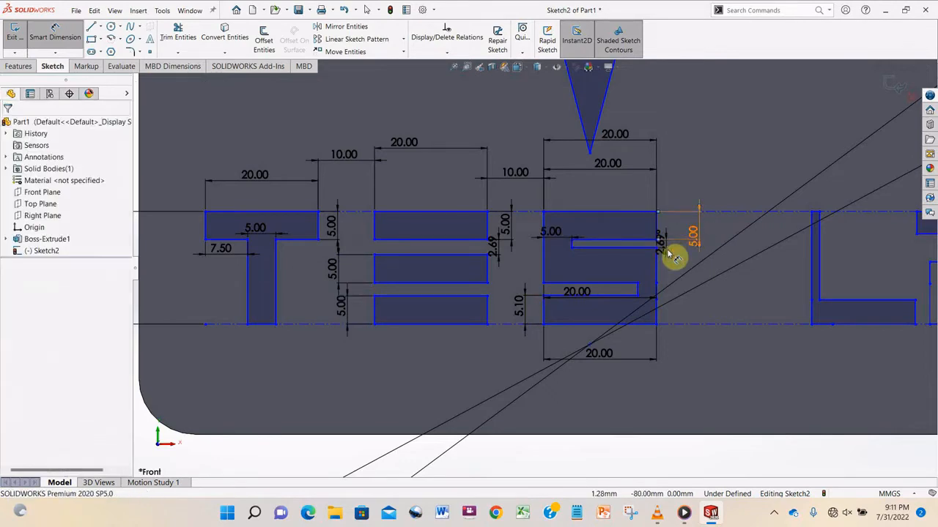
left_click(589, 247)
key("Escape")
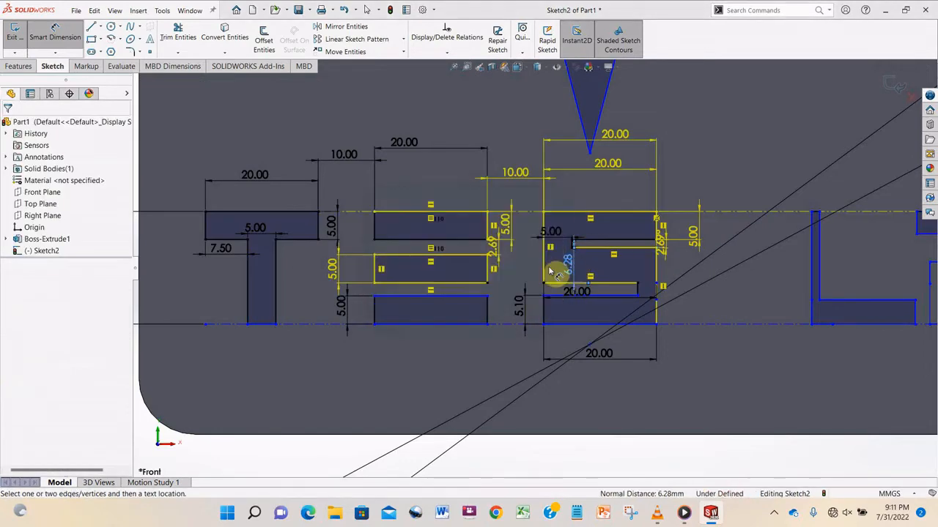
Add a driven dimension for the vertical distance between the S's upper and lower notches.
scroll(659, 253, "up", 5)
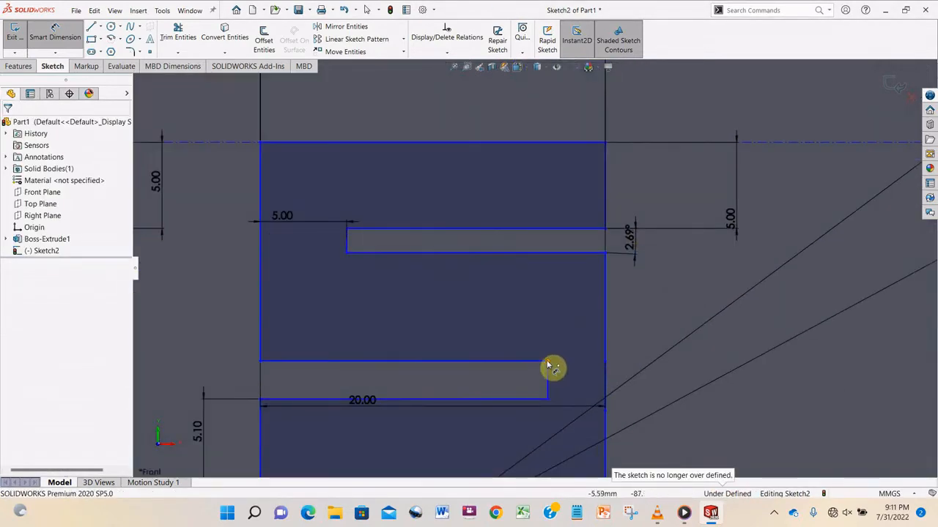
left_click(549, 361)
left_click(607, 254)
left_click(655, 293)
left_click(539, 250)
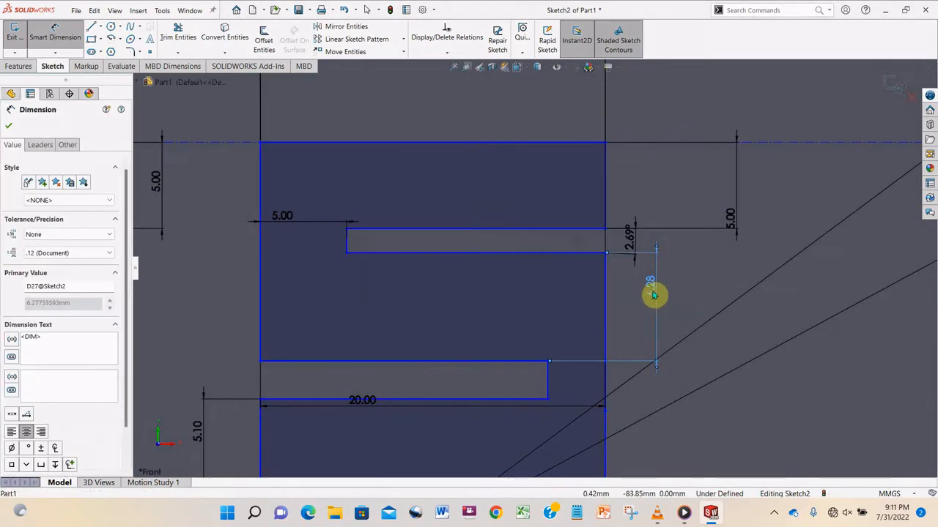
Set the existing height dimension of the S's bottom bar to 5 mm.
scroll(561, 266, "down", 3)
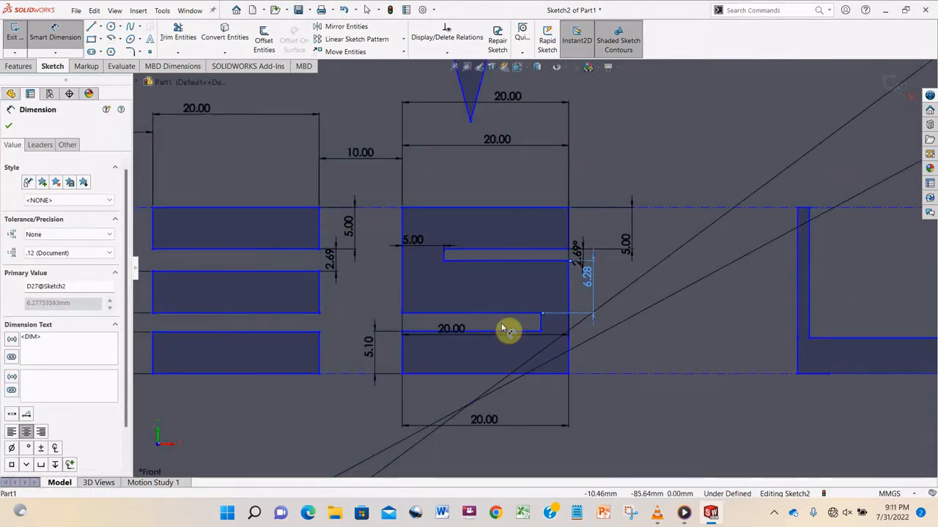
double_click(369, 345)
type("5.00mm")
key("Return")
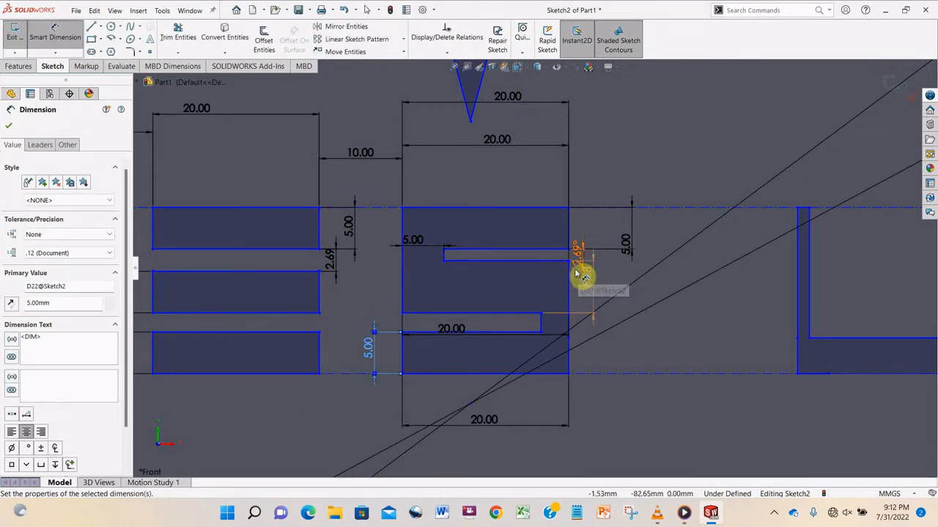
Dimension the height of the S's upper notch at its open right end, leaving the dimension driving.
left_click(319, 249)
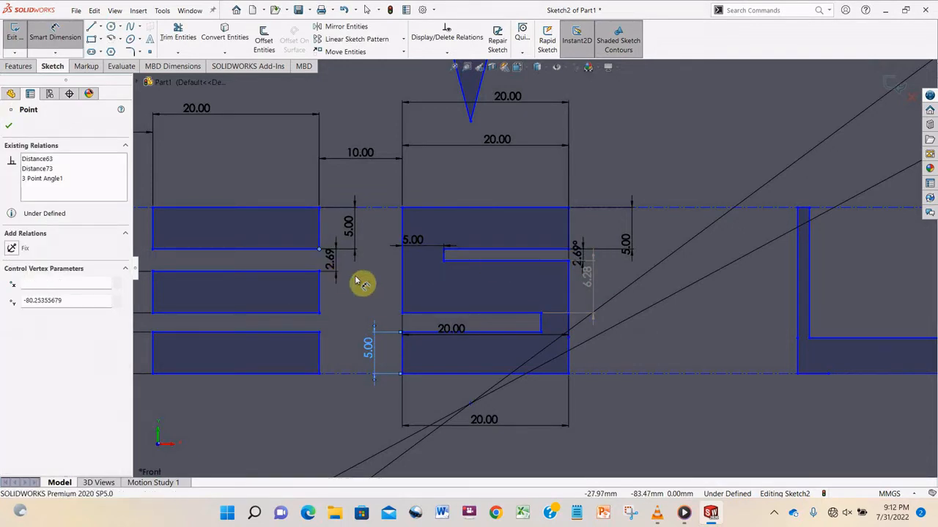
left_click(357, 272)
scroll(573, 257, "down", 6)
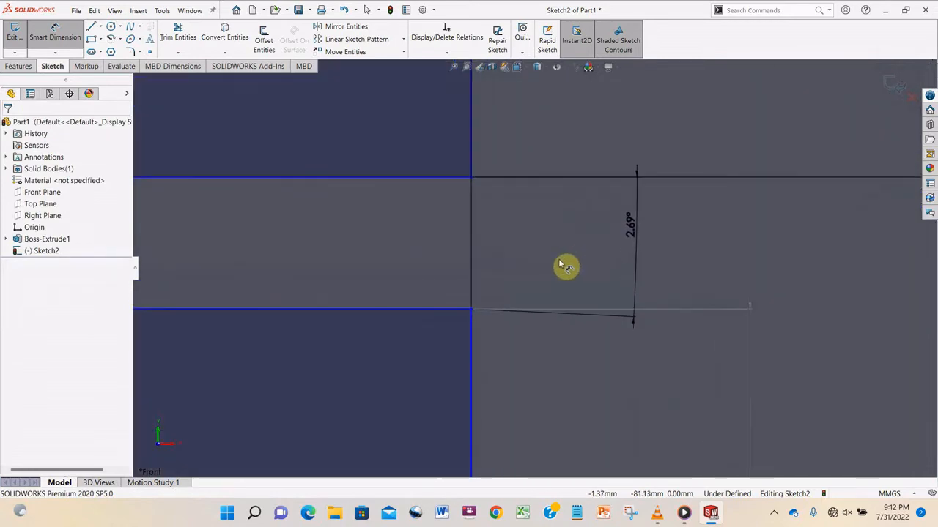
left_click(472, 179)
left_click(473, 310)
left_click(528, 255)
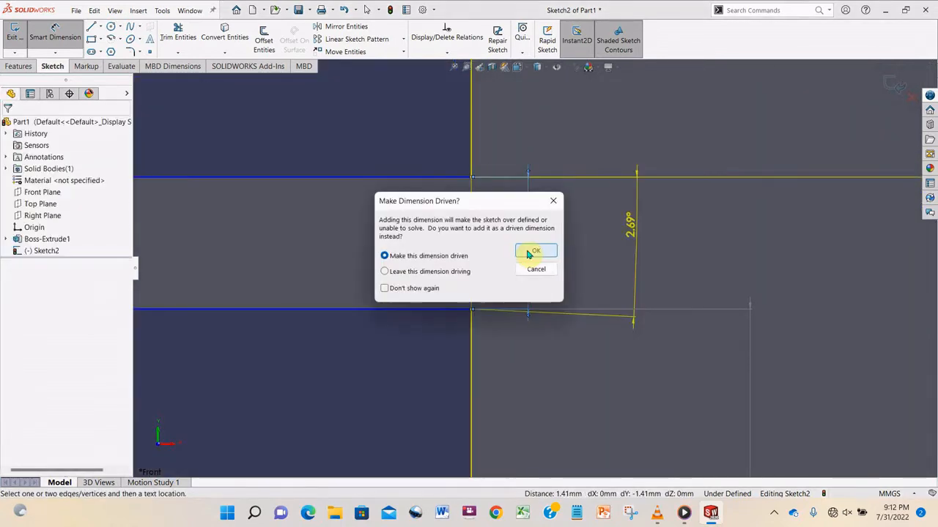
left_click(537, 252)
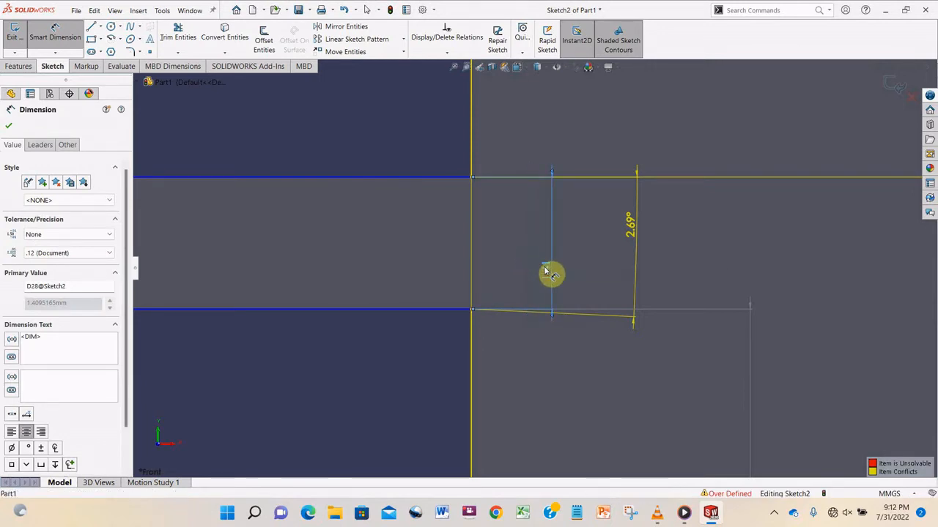
Trim away the horizontal edges and the inner end line of the S's upper notch.
scroll(530, 271, "up", 6)
left_click(178, 37)
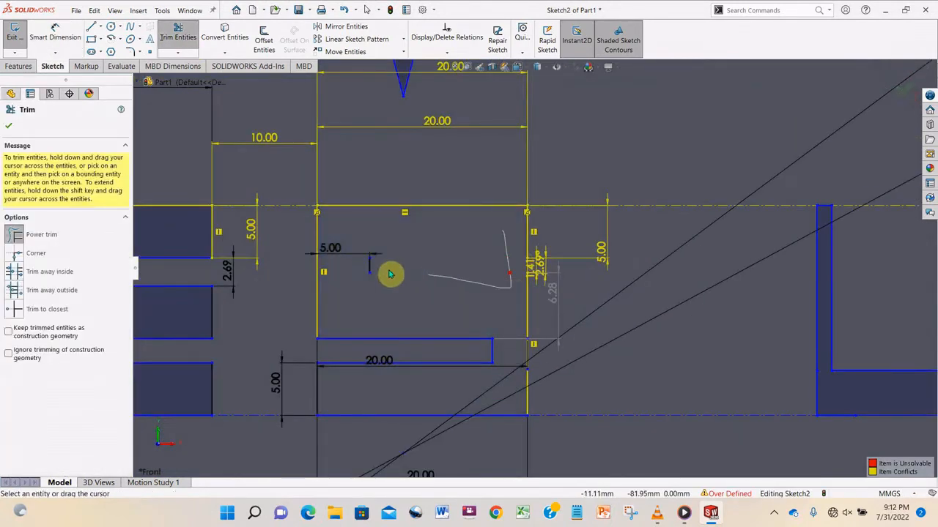
left_click_drag(389, 272, 404, 233)
Redraw the S's upper notch with three connected lines as a taller rectangular slot starting and ending on the letter's right edge.
key("l")
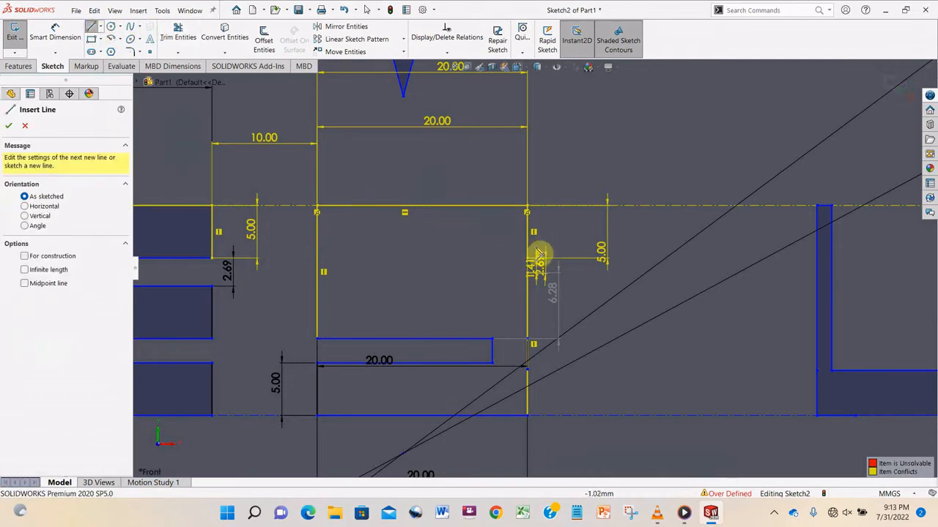
left_click(527, 249)
left_click(363, 247)
left_click(363, 293)
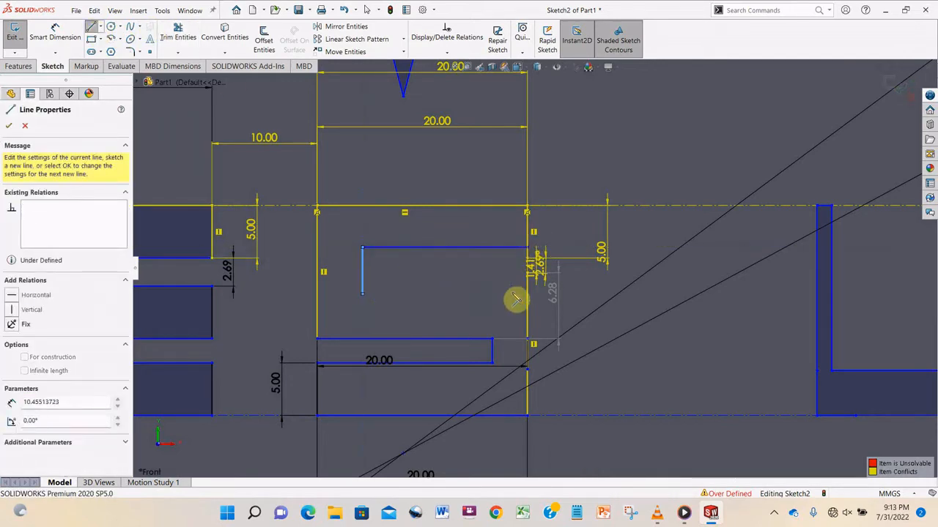
left_click(528, 296)
right_click(551, 301)
left_click(627, 318)
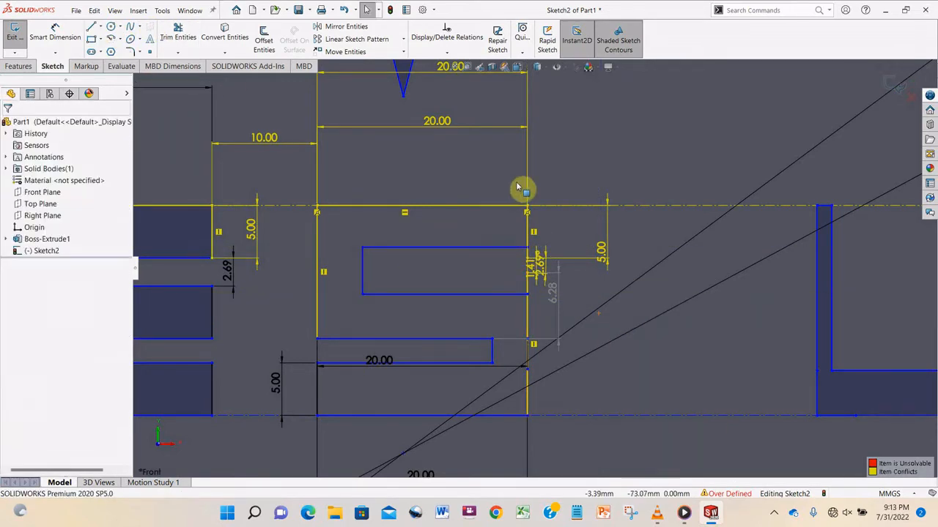
Dimension the S's lower notch height at its open left end and try to set it to 2.69 mm.
scroll(538, 245, "up", 3)
scroll(540, 248, "down", 4)
scroll(544, 242, "up", 2)
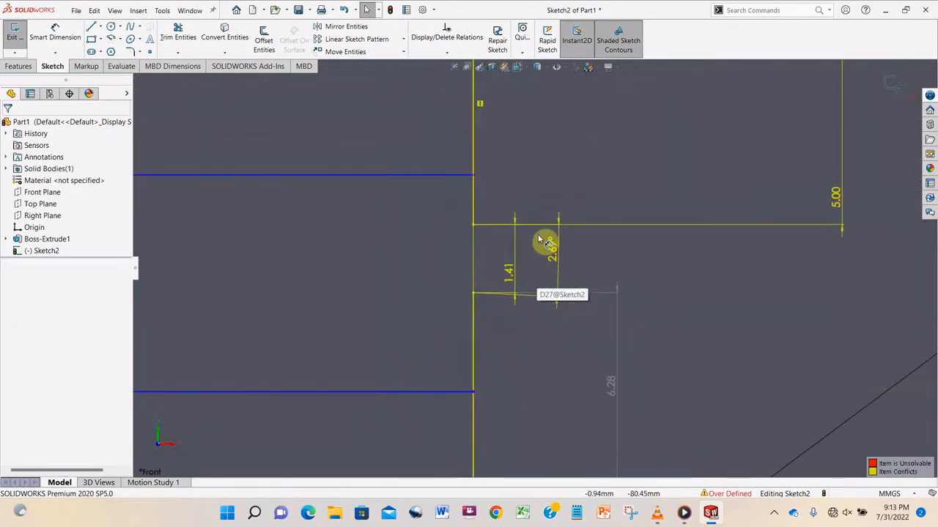
scroll(498, 242, "up", 3)
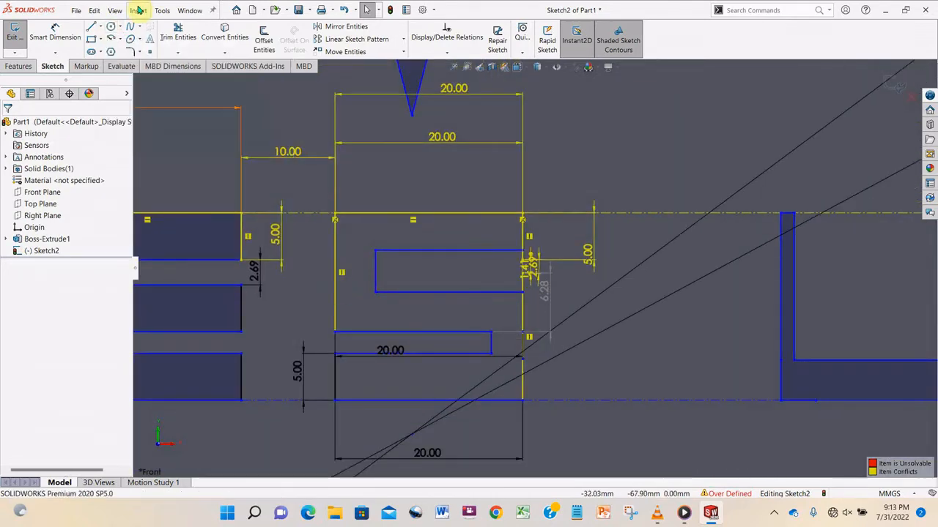
left_click(51, 35)
left_click(334, 332)
left_click(334, 353)
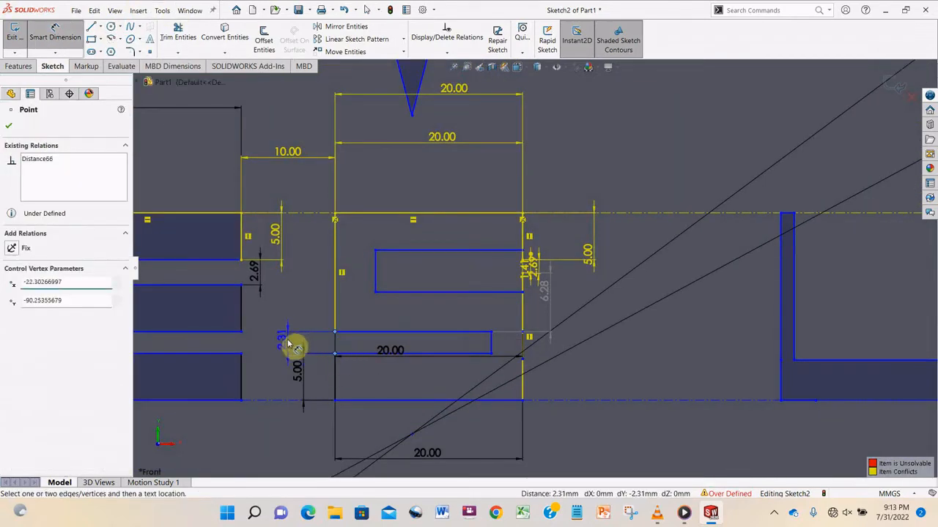
left_click(288, 340)
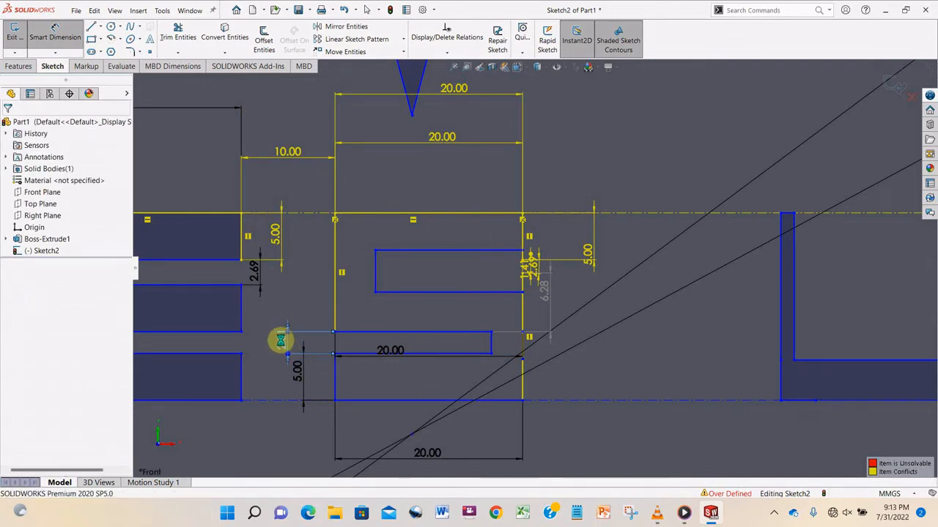
type("2")
key("Return")
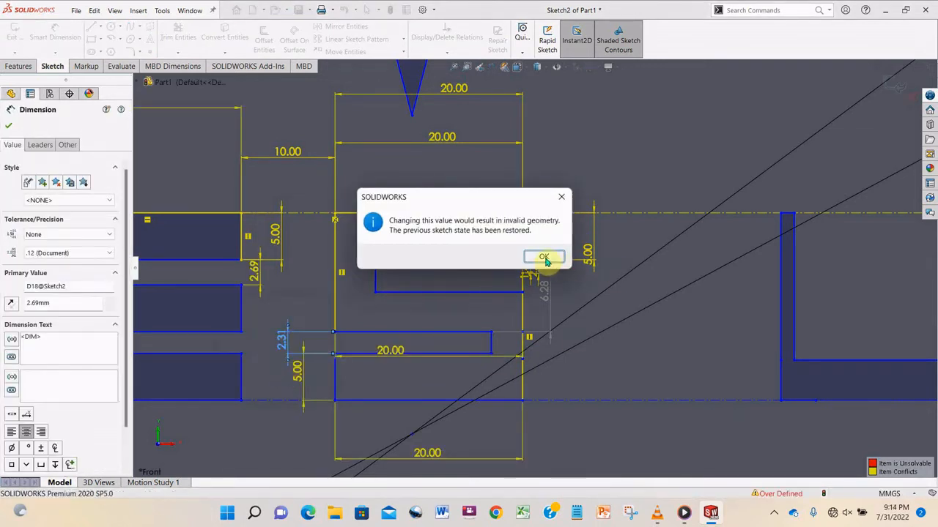
left_click(542, 257)
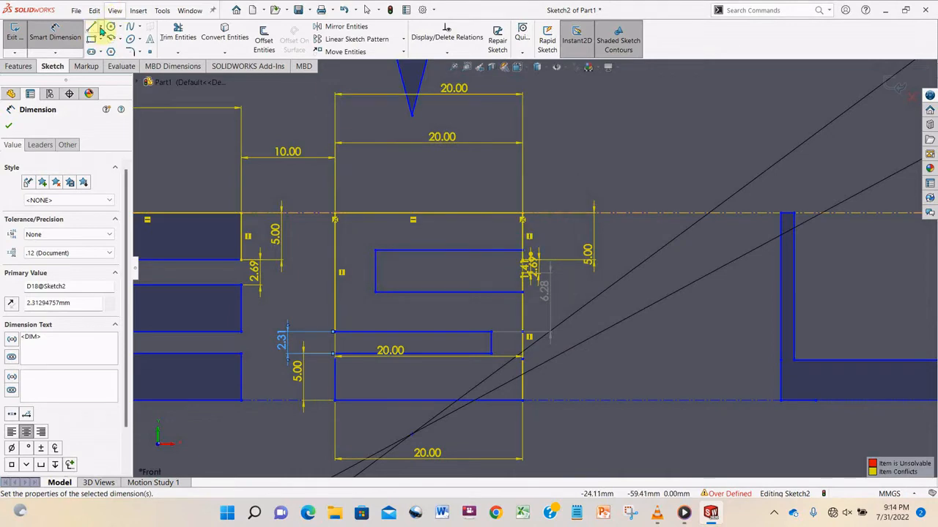
Trim away the S's upper outline, including the left, top and right edges and the upper notch's top and inner lines.
left_click(178, 33)
left_click_drag(401, 196, 352, 296)
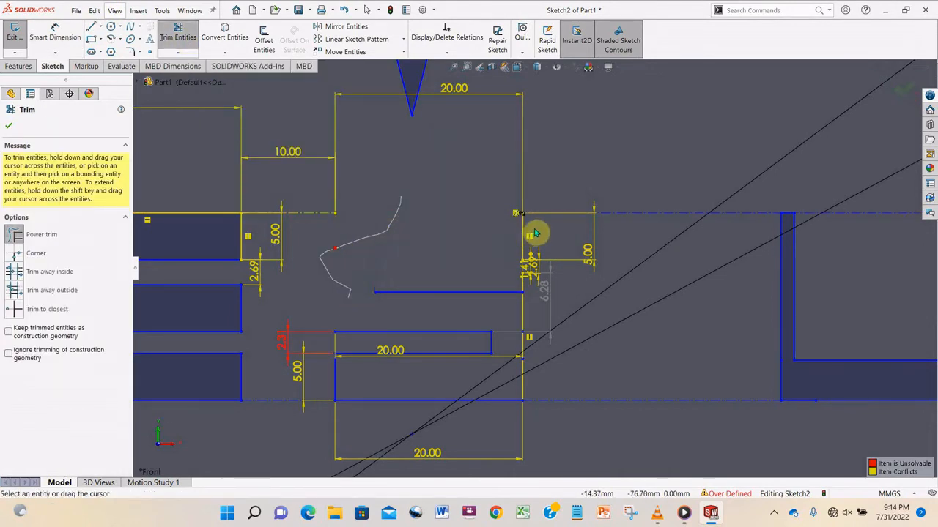
left_click_drag(503, 268, 531, 284)
Redraw the S's upper outline with connected lines from the lower notch's left corner around to the remaining upper notch line, closing the letter.
key("l")
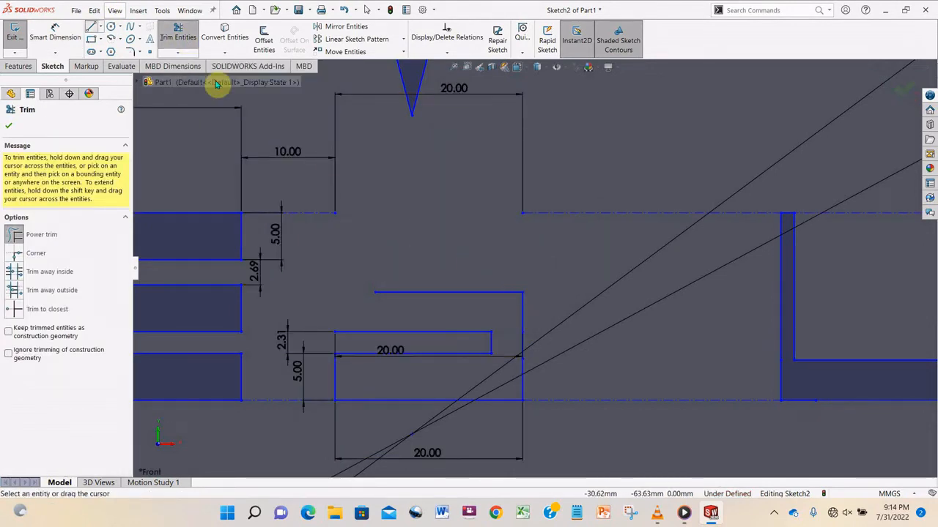
left_click(335, 333)
left_click(335, 213)
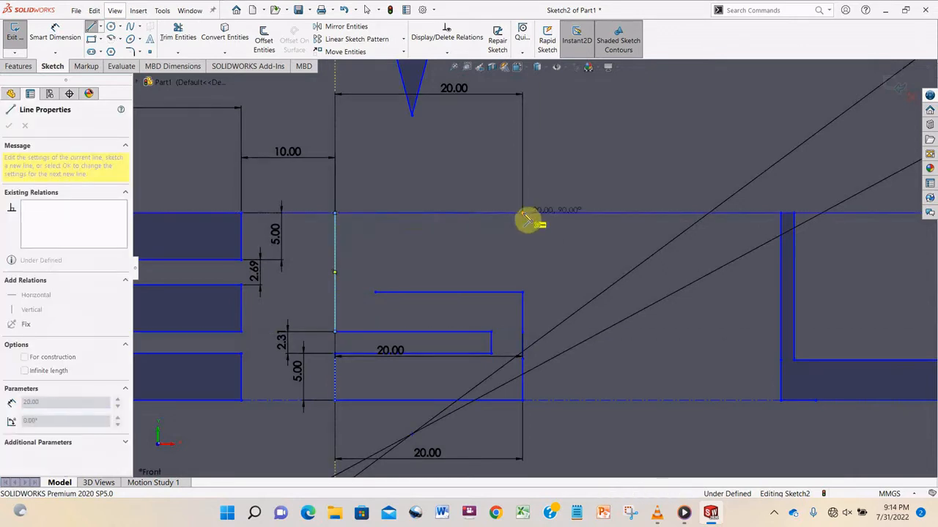
left_click(522, 213)
left_click(522, 249)
left_click(375, 251)
left_click(375, 291)
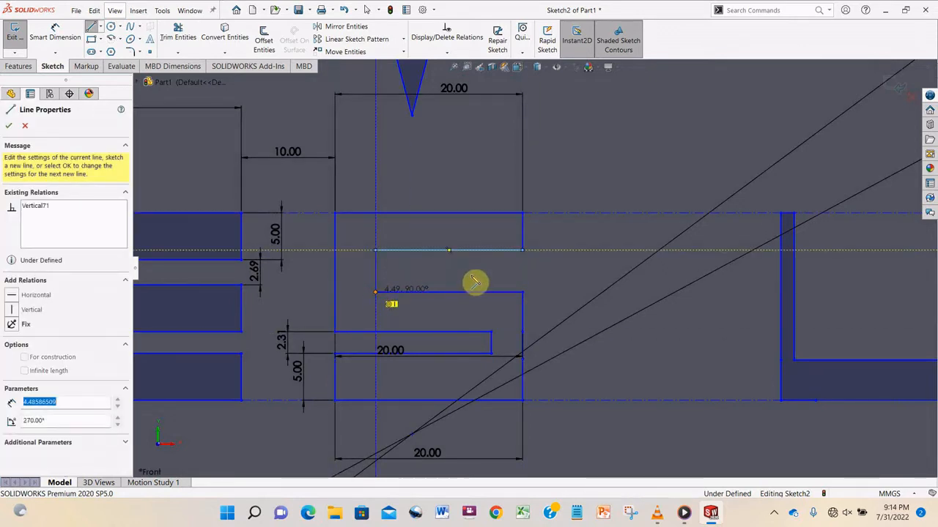
key("Escape")
Dimension the S's top bar height as 5 mm and its upper notch height as 2.69 mm.
left_click(578, 244)
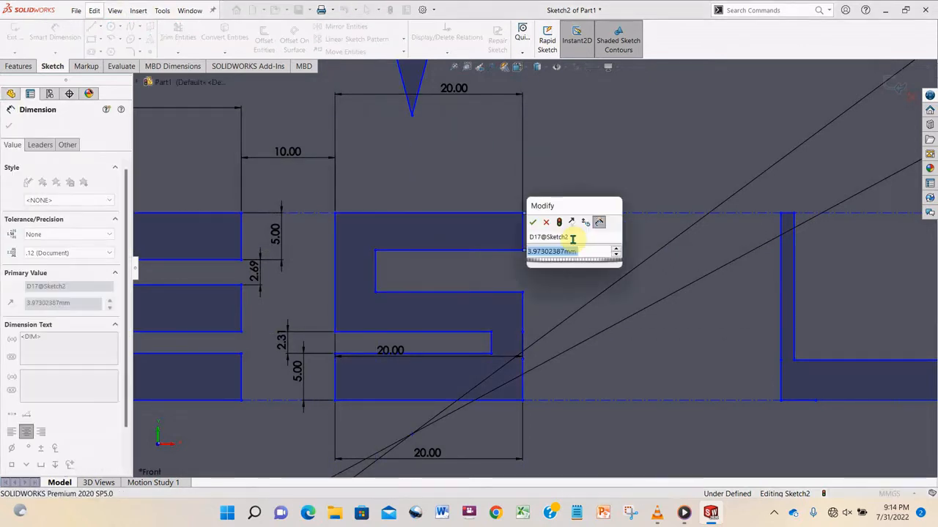
type("5")
key("Return")
left_click(375, 282)
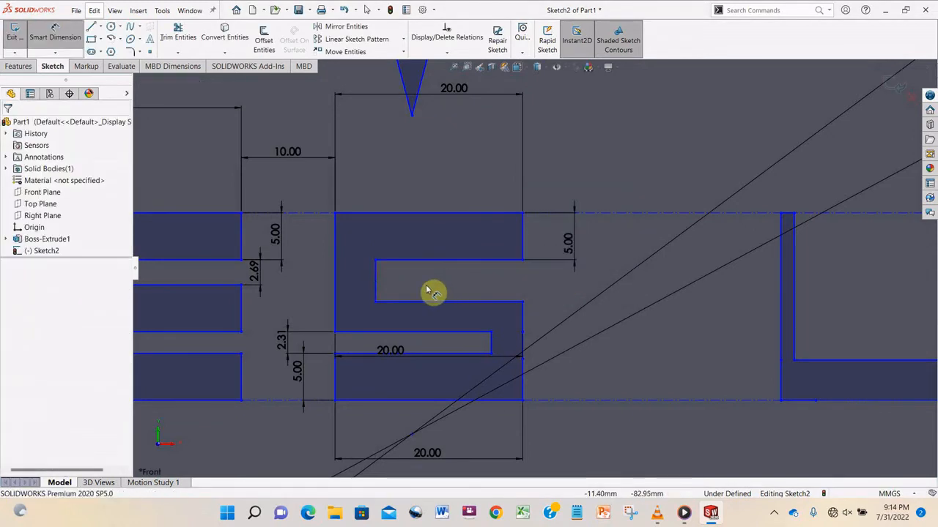
left_click(663, 292)
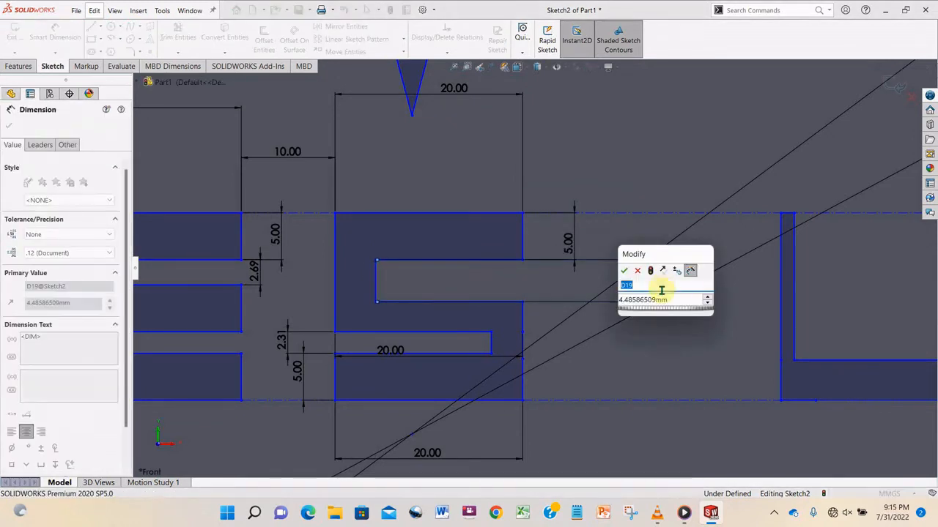
type("2.69")
key("Return")
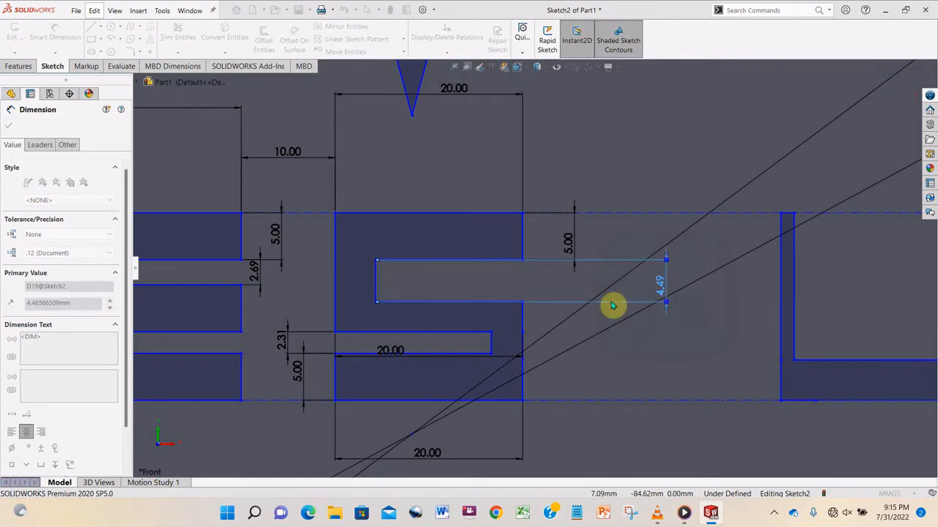
Add a driven dimension for the height of the S's middle bar between the upper and lower notches.
left_click(524, 286)
left_click(492, 332)
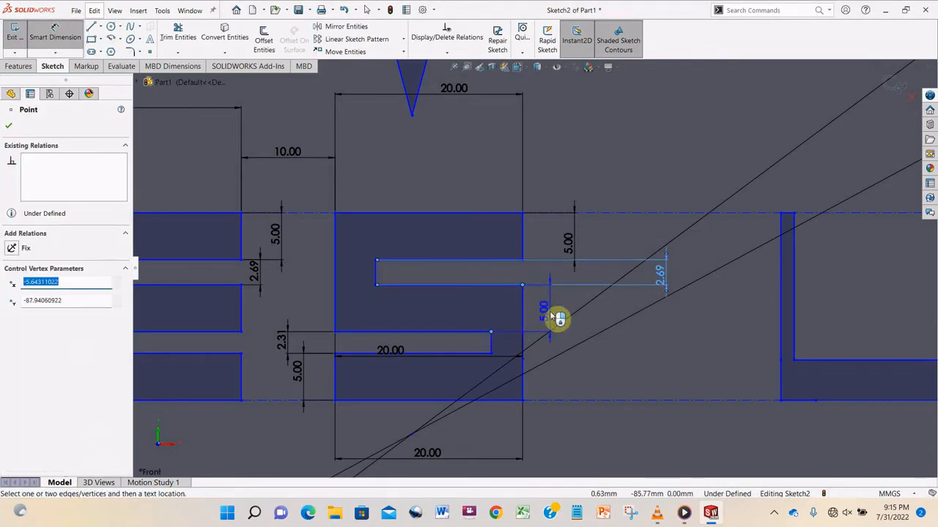
left_click(550, 311)
left_click(543, 309)
left_click(305, 346)
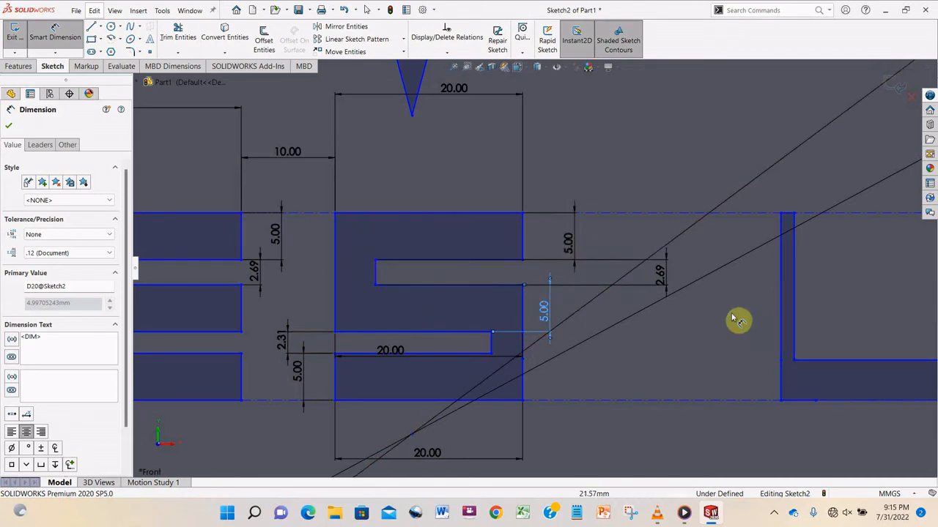
Set the gap between the S's upper right corner and the L's upper left corner to 10 mm.
scroll(735, 320, "up", 5)
scroll(614, 255, "down", 5)
left_click(621, 224)
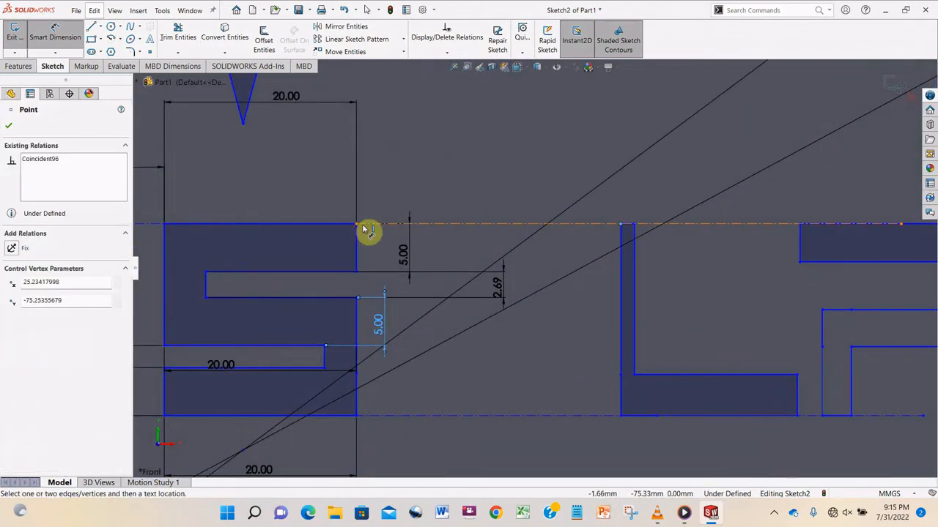
left_click(358, 224)
left_click(465, 189)
type("10")
key("Return")
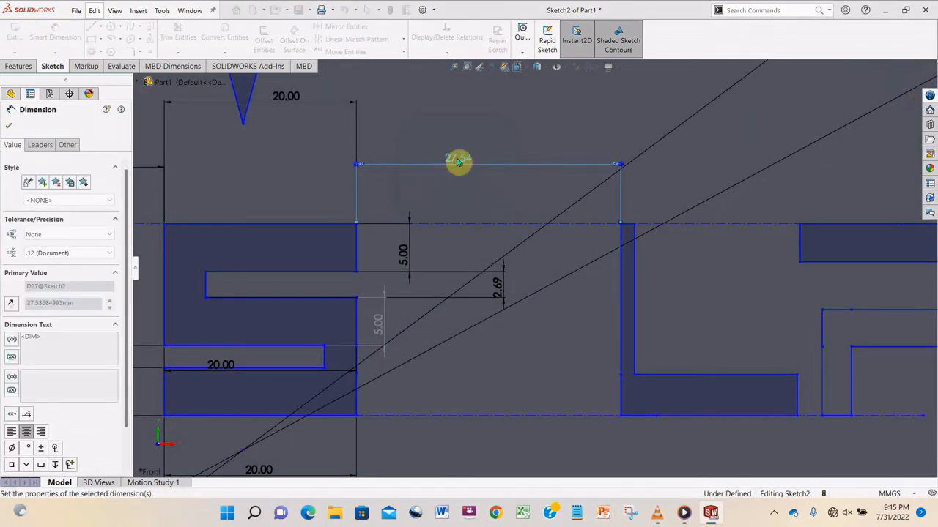
Dimension the width of the L's vertical stem as 5 mm along its top edge.
left_click(634, 224)
left_click(522, 225)
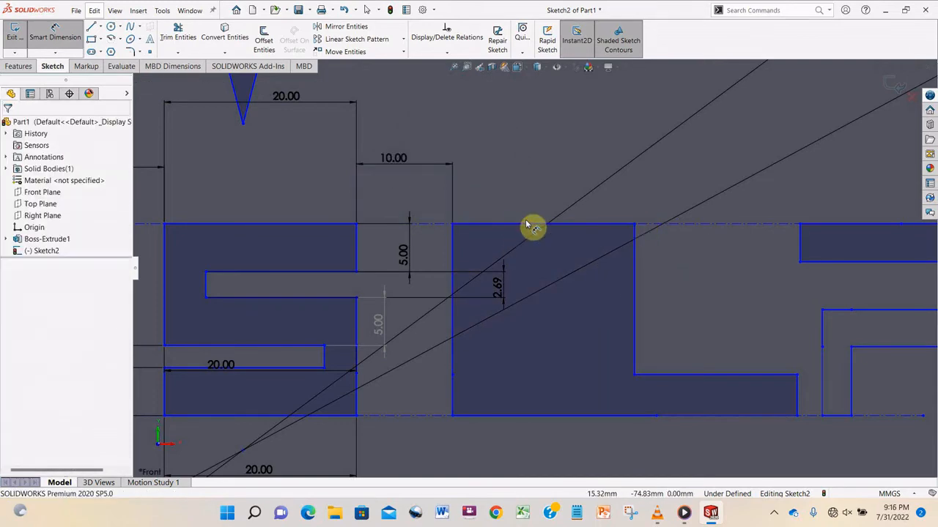
left_click(532, 191)
type("5")
key("Return")
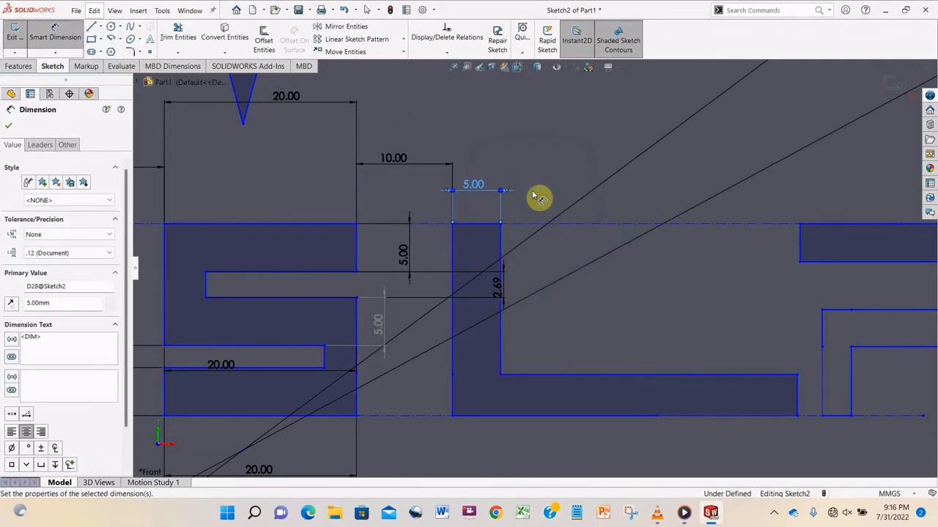
Dimension the L's overall base width as 20 mm and its horizontal bar height as 5 mm.
left_click(797, 416)
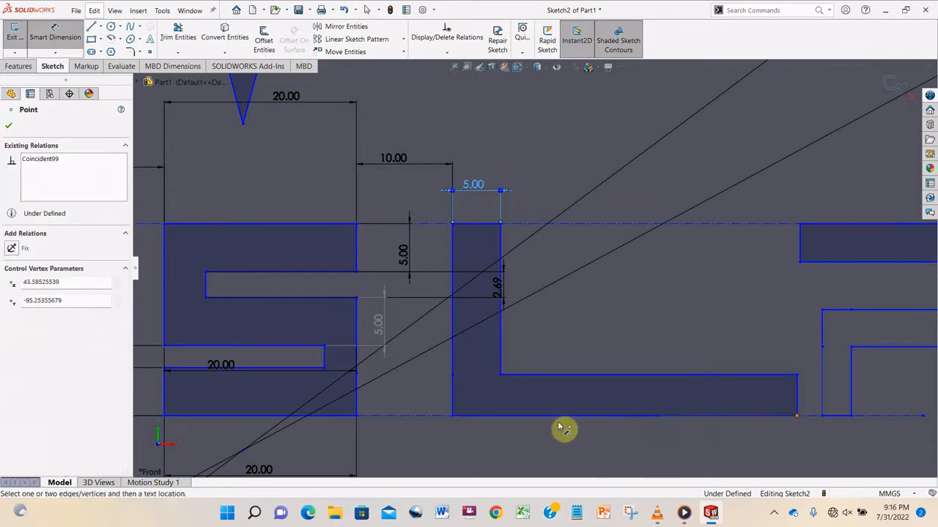
left_click(452, 416)
left_click(592, 450)
type("20")
key("Return")
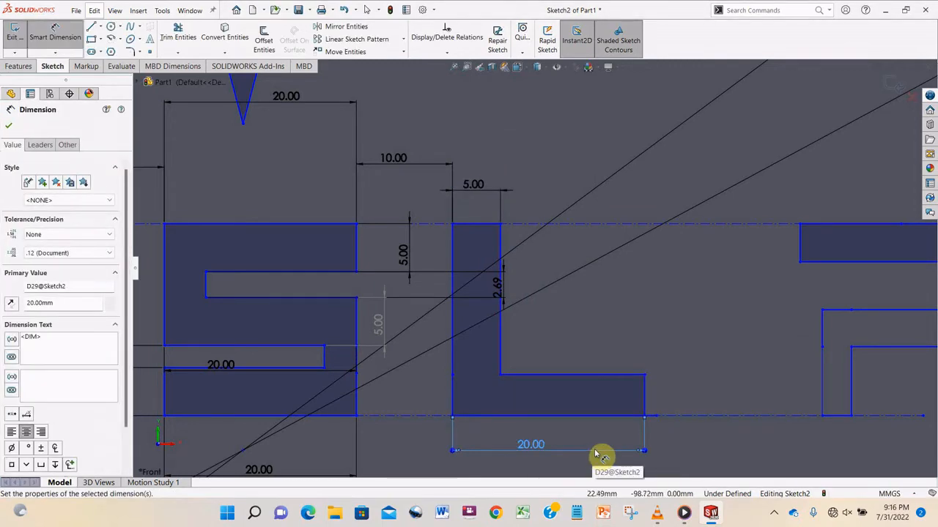
left_click(645, 399)
scroll(588, 316, "up", 3)
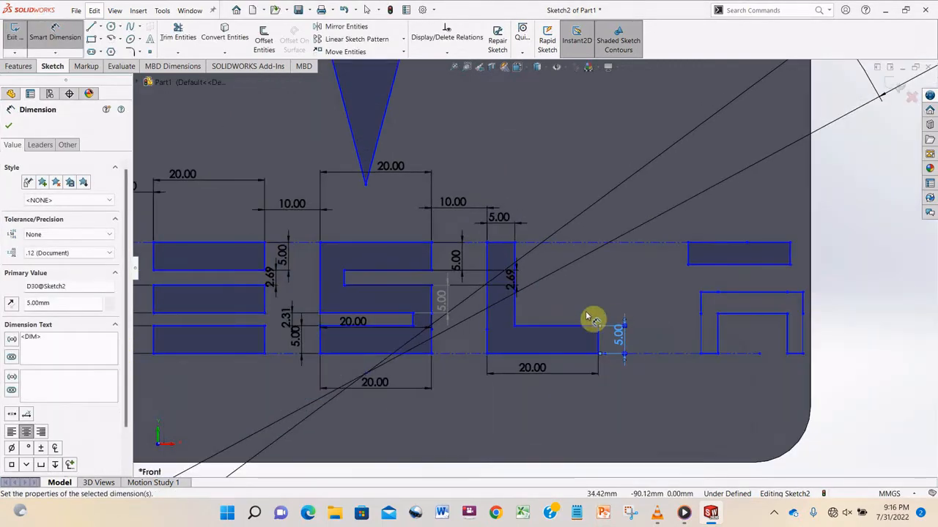
Set the horizontal gap between the L's right end and the A's separate top bar to 10 mm.
left_click(599, 331)
left_click(688, 253)
left_click(639, 203)
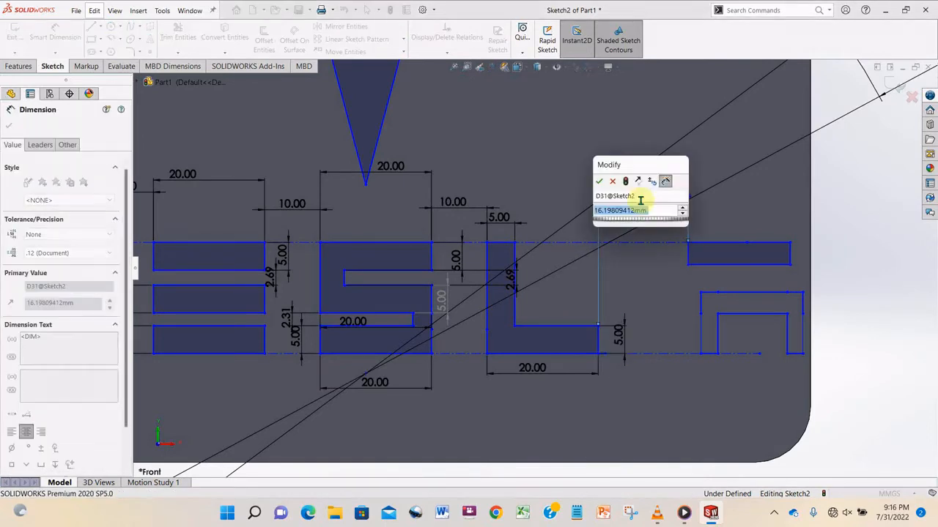
type("10")
key("Return")
Set the horizontal gap between the L's right end and the upper left corner of the A's lower part to 10 mm.
left_click(597, 326)
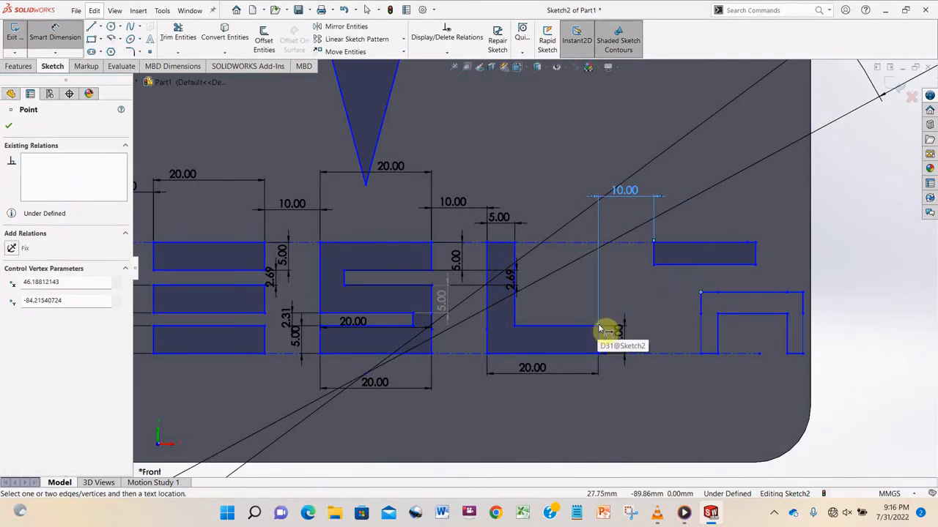
left_click(701, 293)
left_click(628, 274)
type("10")
key("Return")
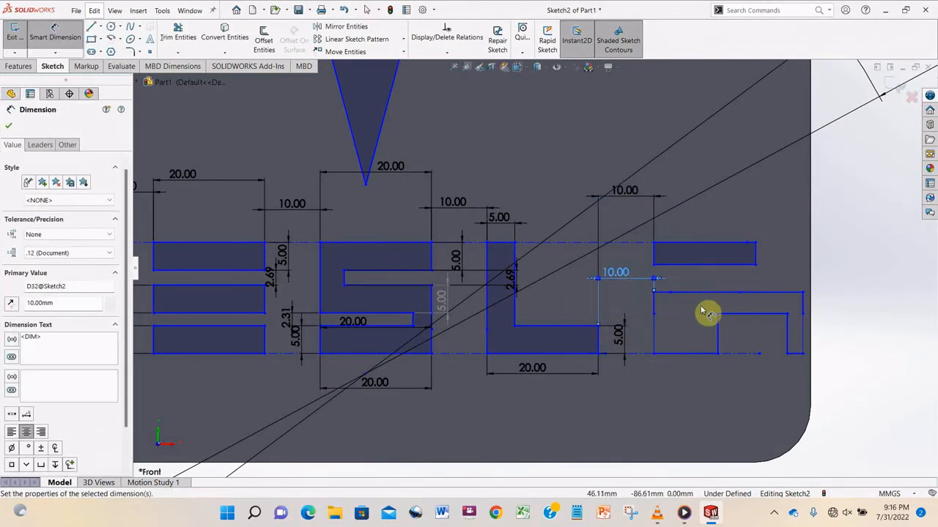
Dimension the widths of the A's top bar and the upper edge of its lower part as 20 mm each.
left_click(686, 244)
left_click(706, 140)
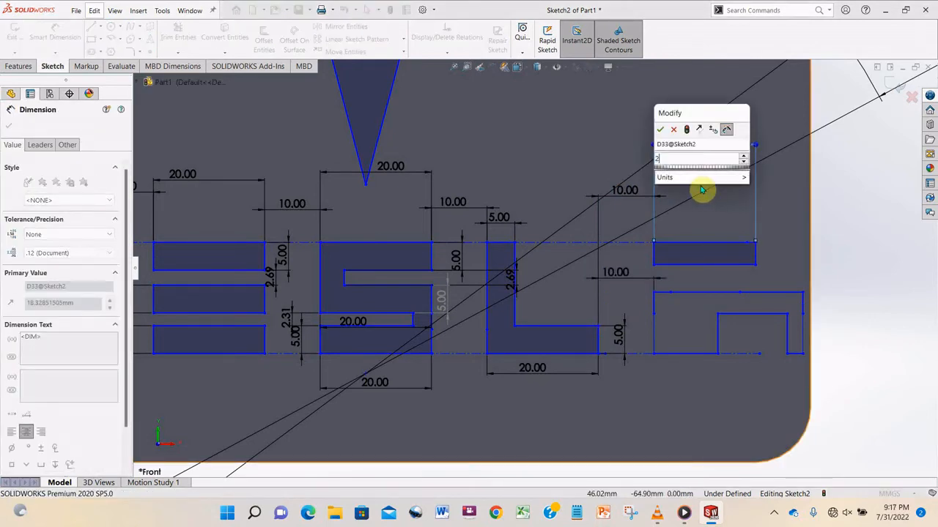
type("20")
key("Return")
left_click(710, 297)
left_click(711, 275)
type("20")
key("Return")
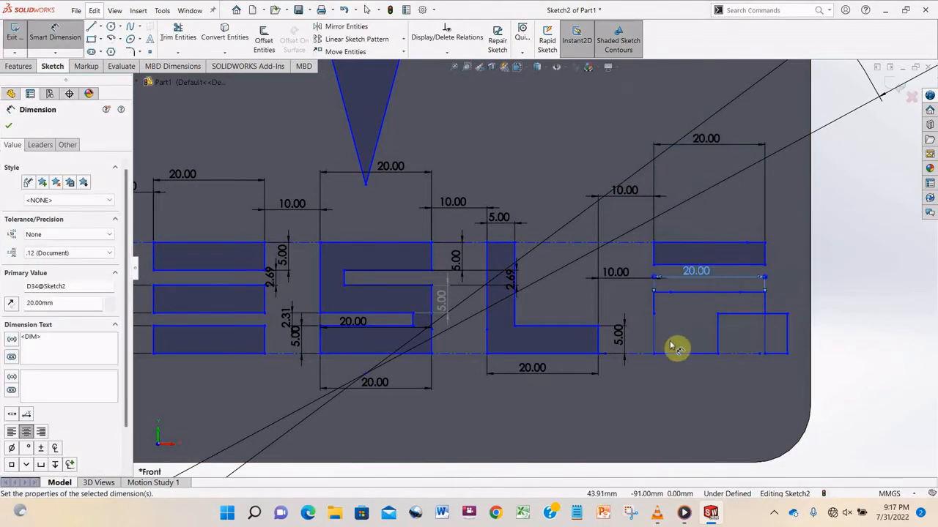
Dimension the width of the A's left leg as 5 mm along its bottom edge.
left_click(674, 354)
left_click(682, 386)
type("5")
key("Return")
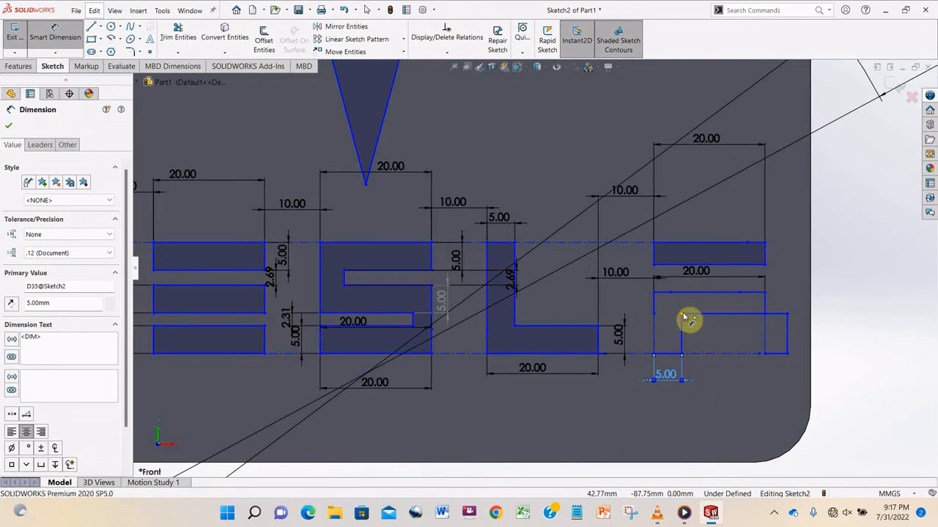
Try to set a 10 mm horizontal dimension between the A's inner left corner and its outer right edge.
left_click(683, 316)
left_click(764, 315)
left_click(720, 407)
type("10")
key("Return")
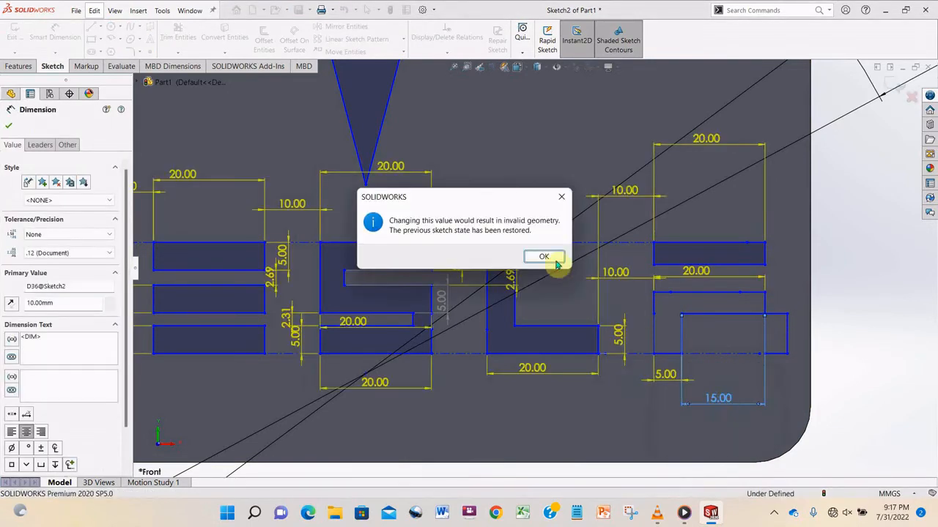
left_click(544, 256)
Trim away the A's right leg and the opening's top edge, and redraw them with connected lines inside the 20 mm width.
left_click(178, 35)
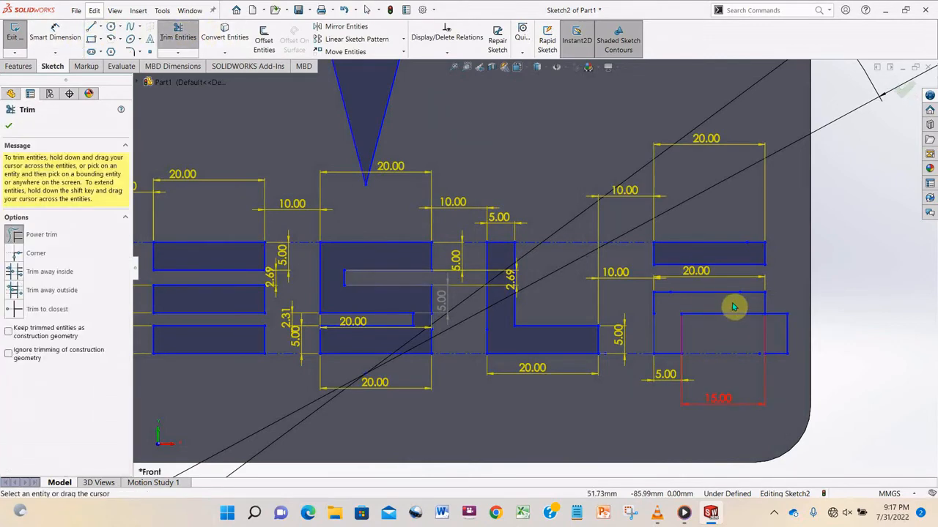
left_click_drag(749, 309, 774, 364)
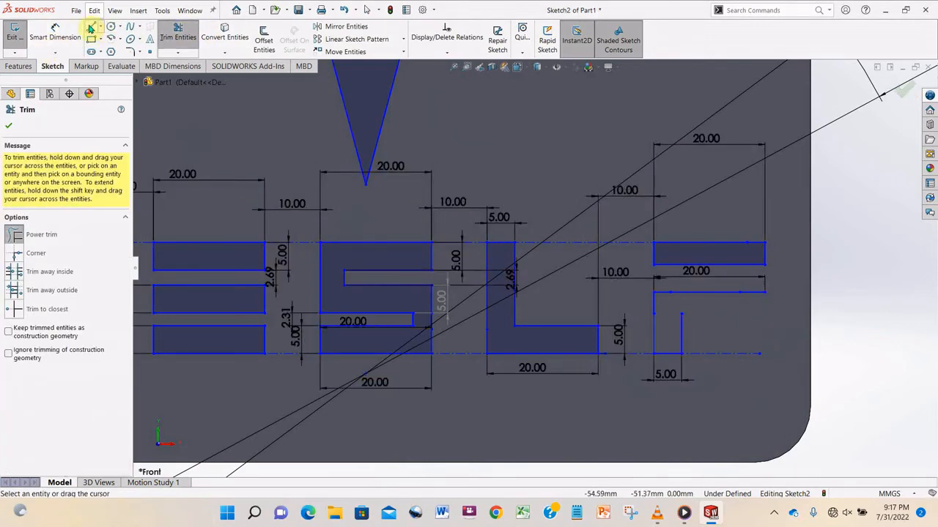
left_click(91, 26)
left_click(743, 315)
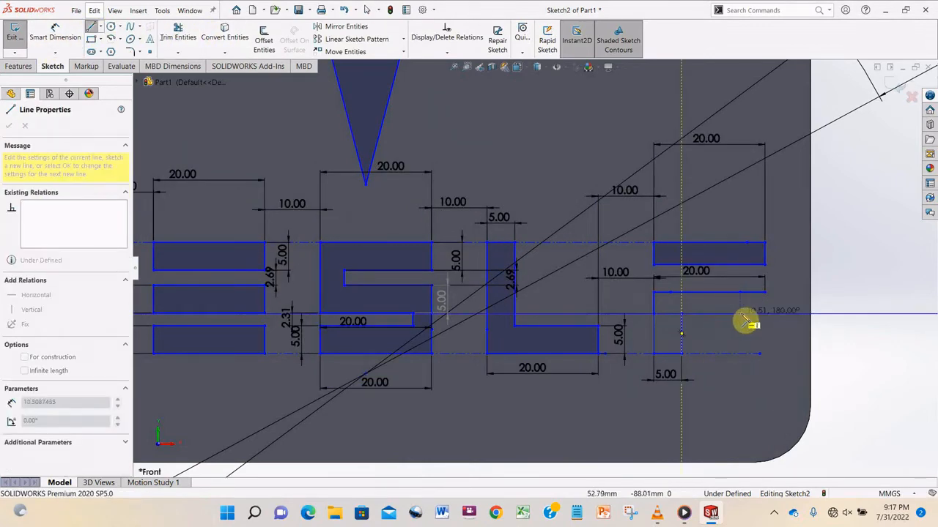
left_click(766, 354)
left_click(765, 292)
right_click(788, 340)
left_click(801, 349)
Dimension the width of the opening between the A's legs as 10 mm.
left_click(72, 39)
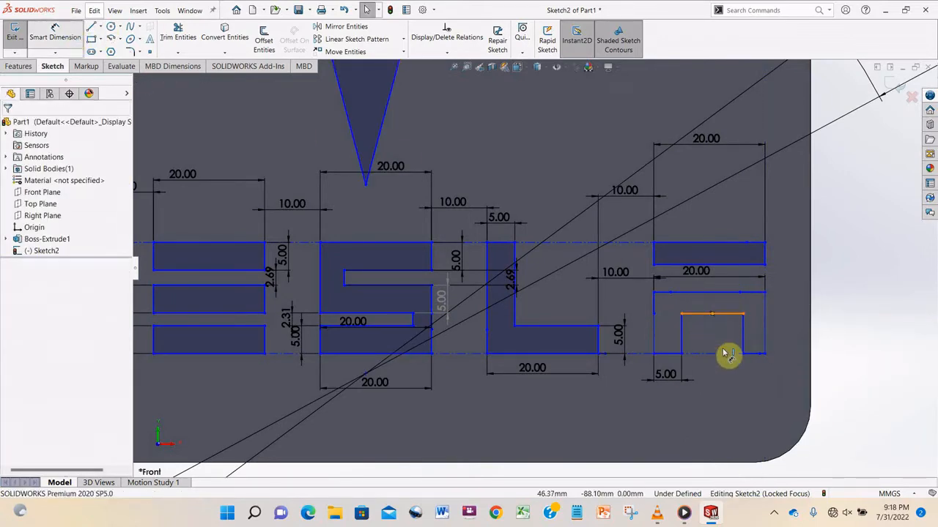
left_click(711, 316)
left_click(718, 403)
type("10")
key("Return")
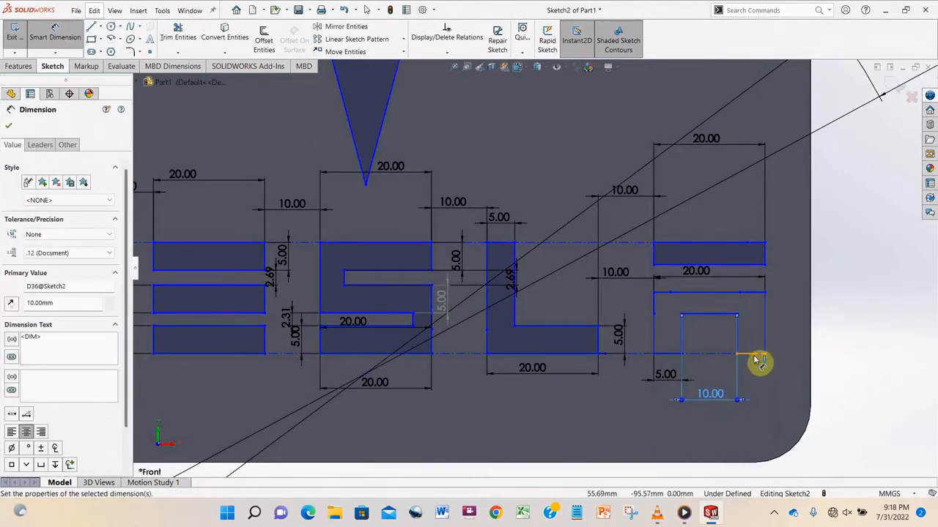
Dimension the height of the right edge of the A's lower part as 12.69 mm.
left_click(759, 358)
key("Escape")
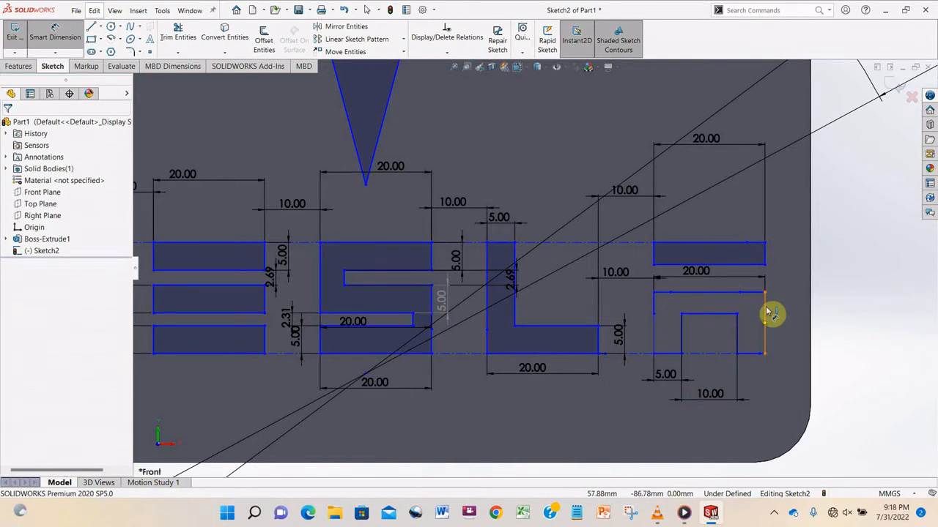
left_click(763, 331)
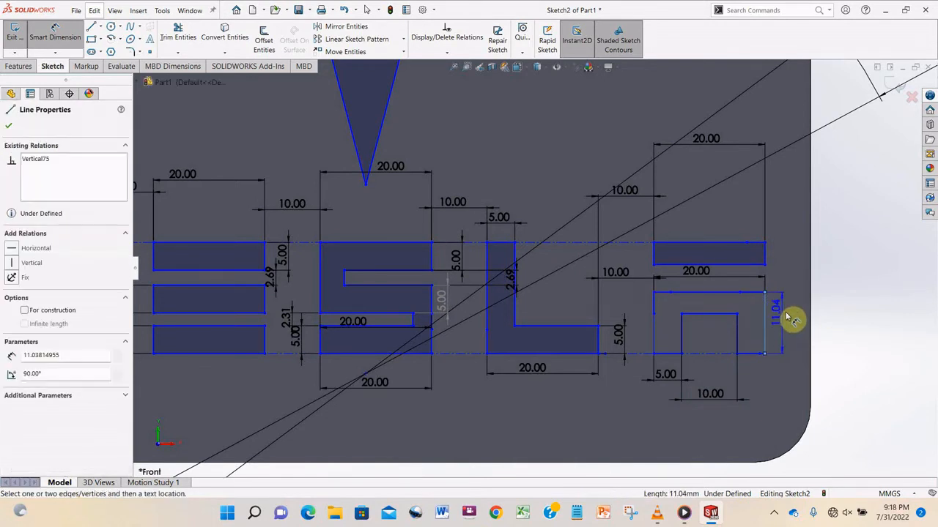
left_click(782, 326)
type("12.69")
key("Return")
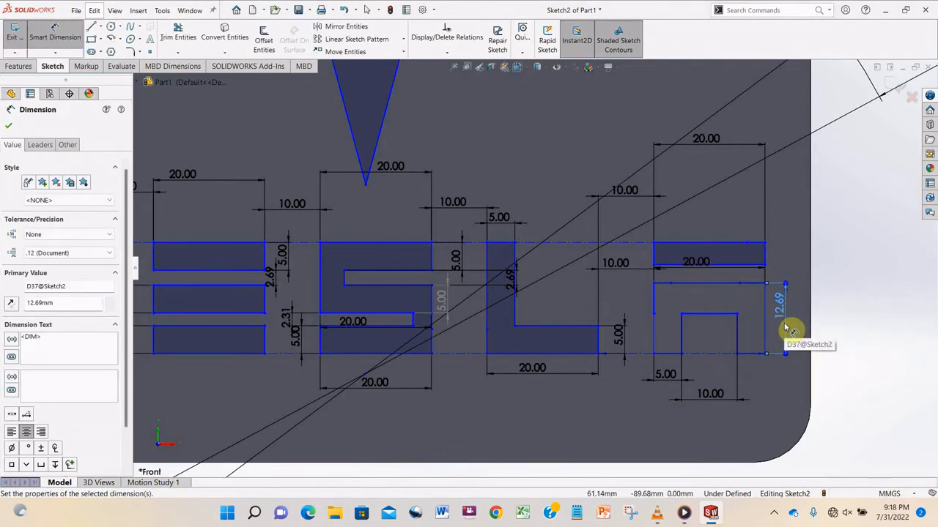
Dimension the vertical distance between the top edge of the A's lower part and the top of its opening as 5 mm.
left_click(653, 283)
left_click(681, 313)
left_click(659, 306)
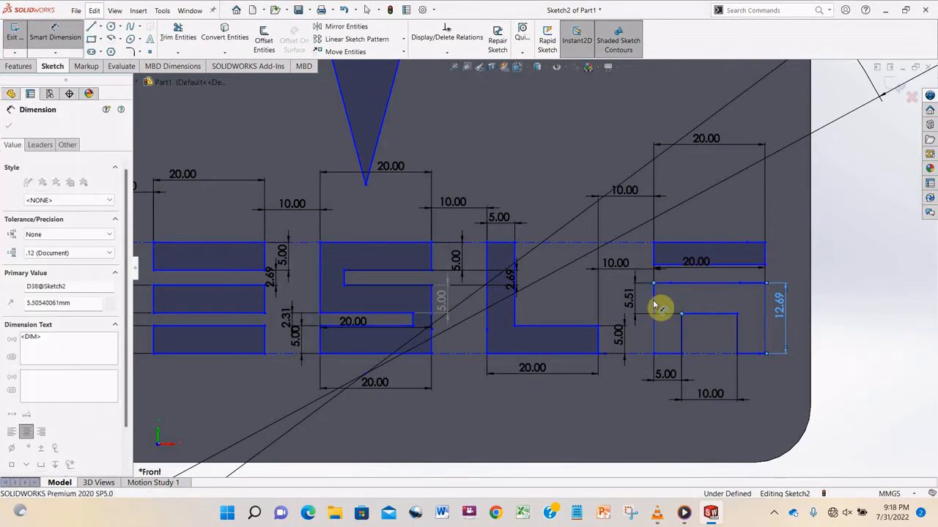
type("5")
key("Return")
Trim out the middle of the top edge of the A's lower part and bridge the gap with a new line.
scroll(654, 307, "up", 5)
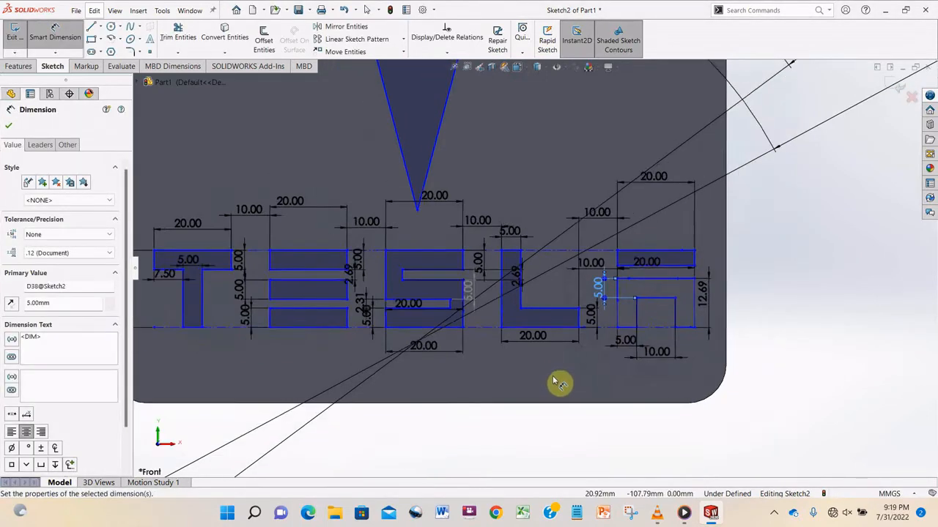
scroll(642, 297, "down", 5)
left_click(178, 37)
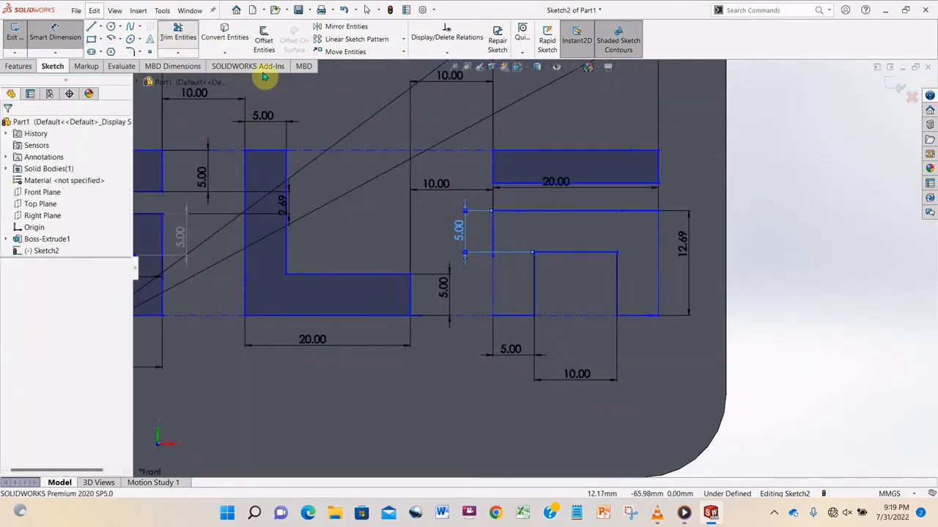
left_click(598, 212)
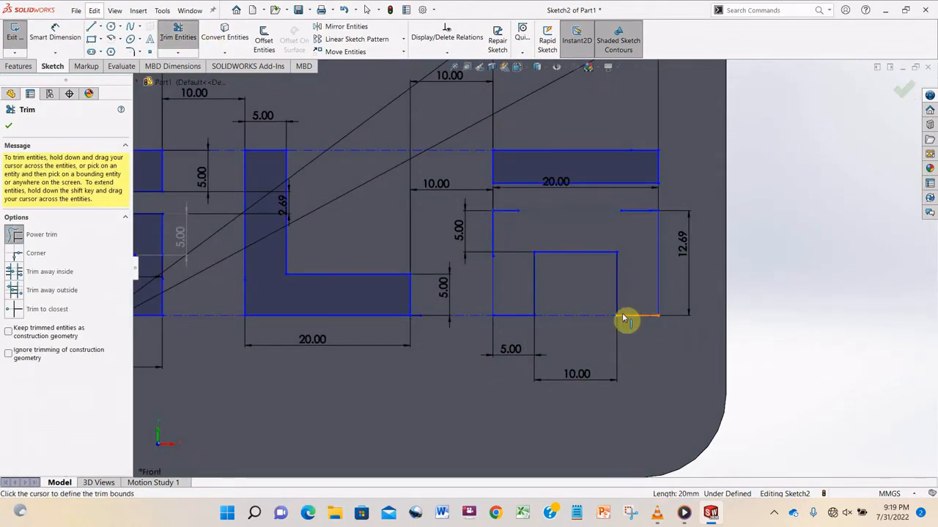
key("Escape")
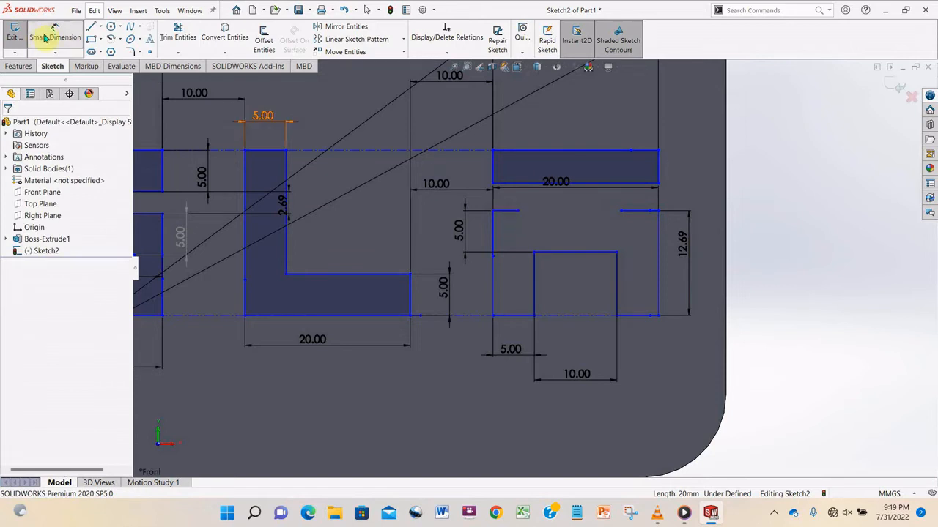
left_click(91, 26)
left_click(504, 211)
left_click(621, 211)
right_click(756, 217)
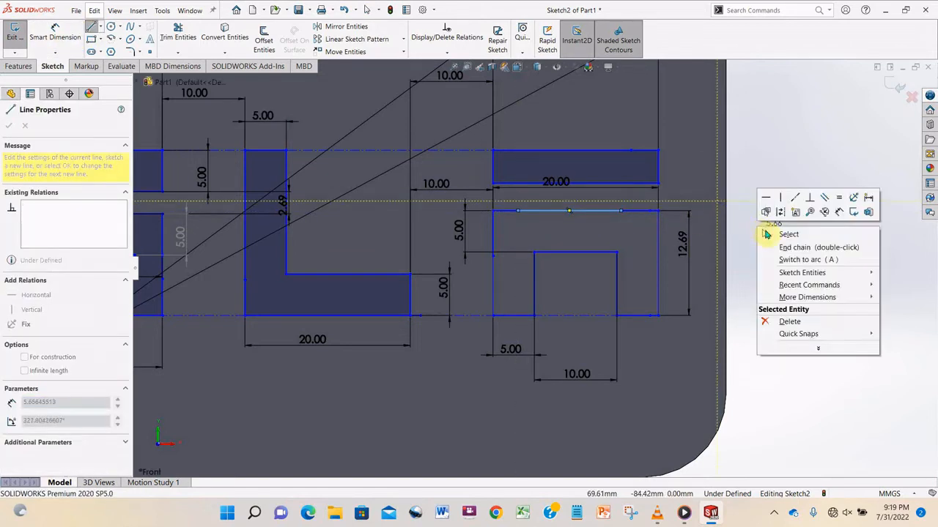
left_click(776, 235)
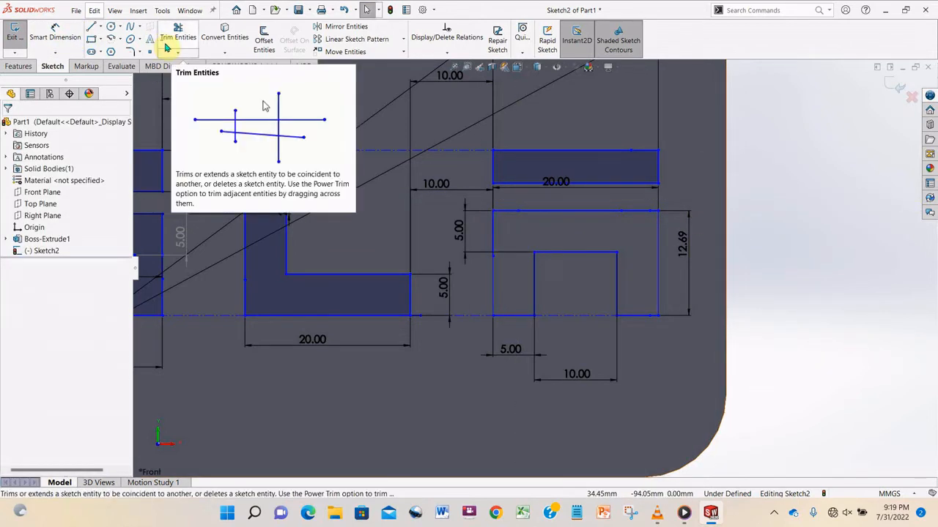
Draw a horizontal construction line along the top edge of the A's lower part, extending past both sides.
left_click(99, 27)
left_click(110, 49)
left_click(713, 211)
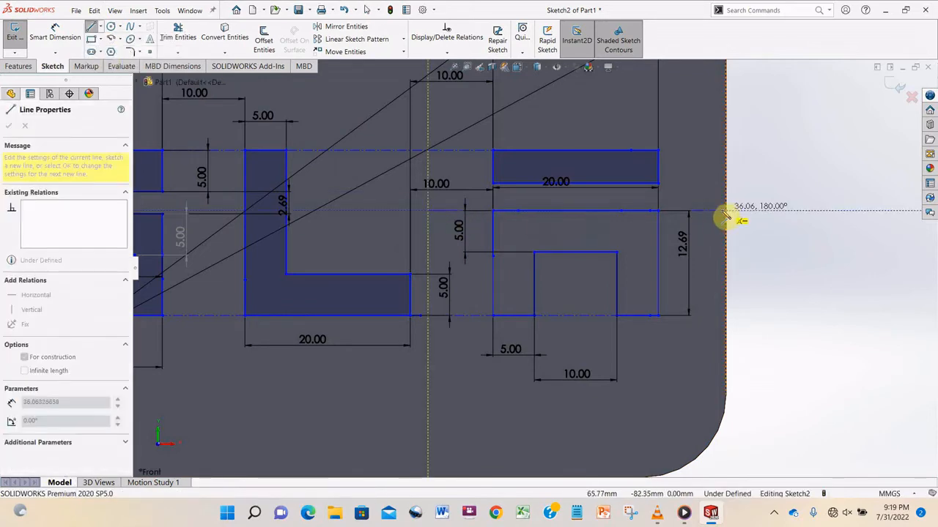
key("Escape")
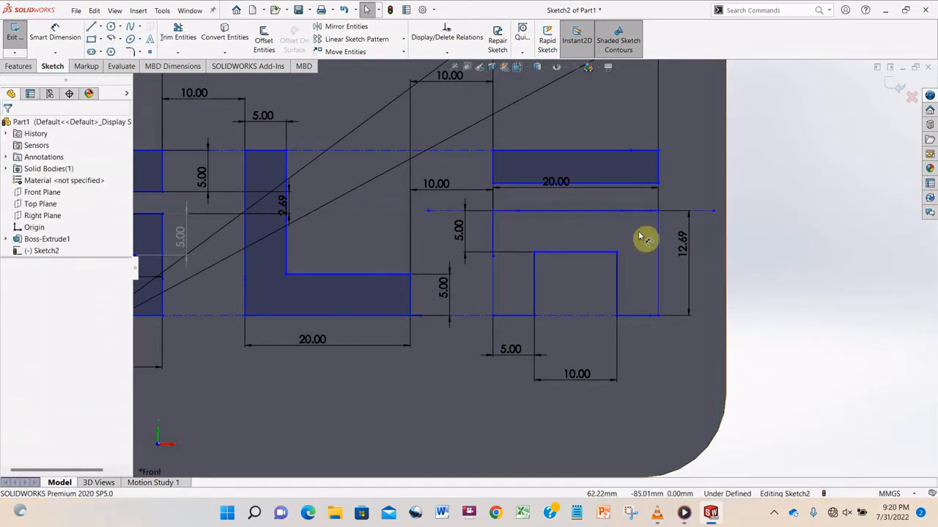
left_click(98, 26)
left_click(110, 50)
left_click(437, 257)
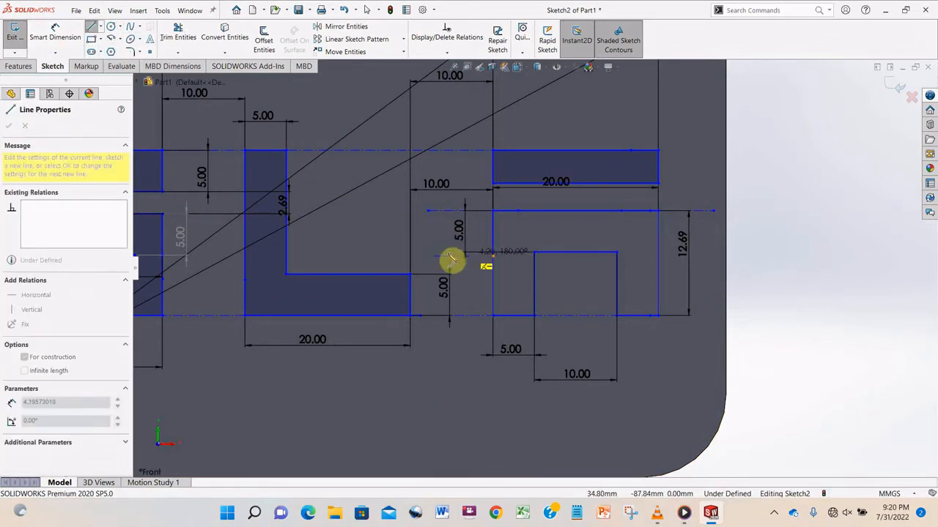
key("Escape")
Draw a horizontal construction line along the top of the A's opening, extending past both sides of the letter.
left_click(98, 26)
left_click(109, 50)
left_click(449, 253)
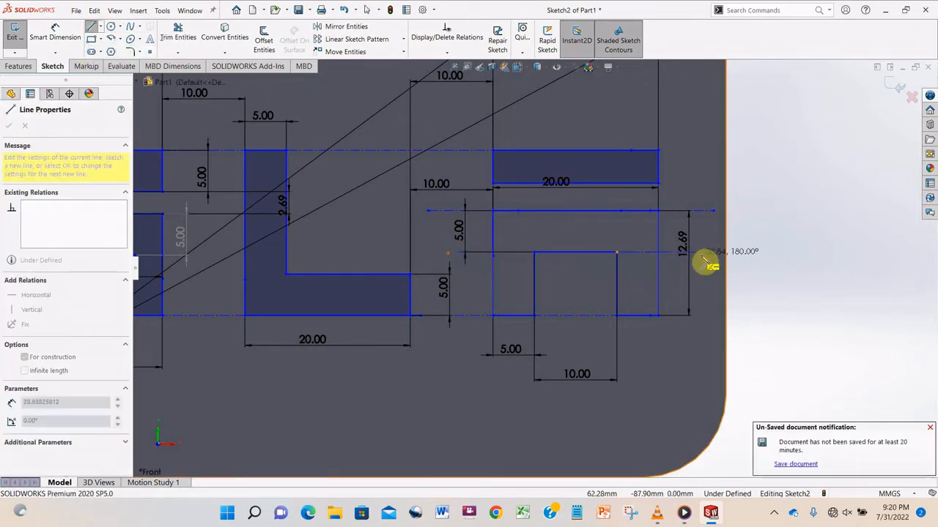
left_click(709, 258)
key("Escape")
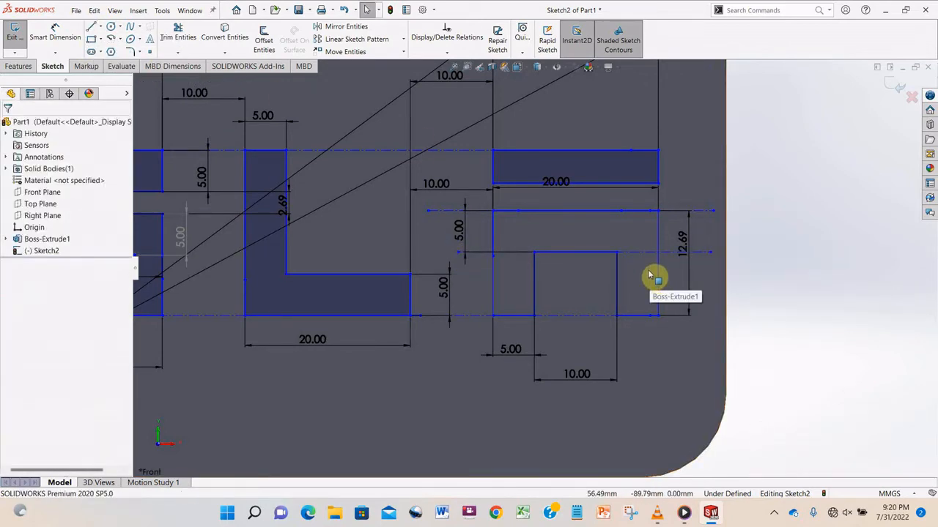
Trim away the entire outline of the A's lower part, keeping the construction segments at the baseline and beside the right leg.
left_click(178, 32)
left_click_drag(485, 233, 637, 263)
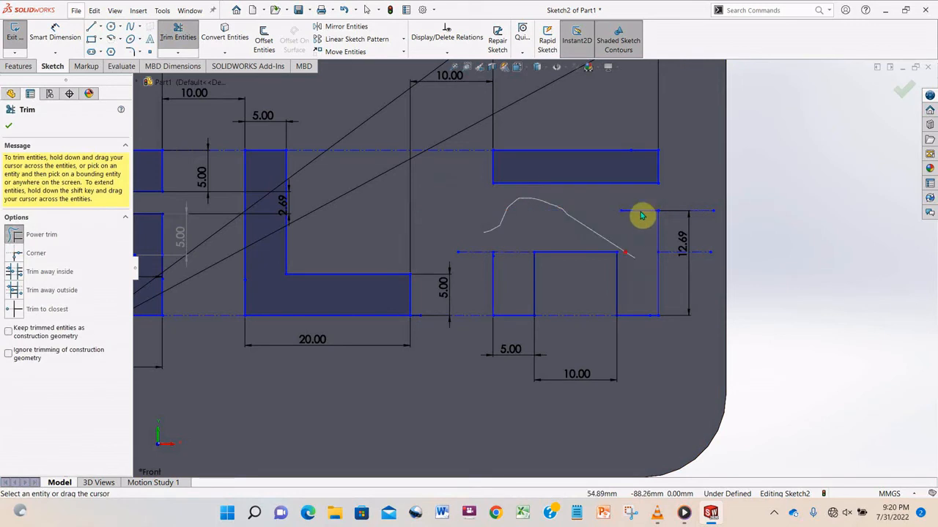
left_click_drag(654, 212, 641, 287)
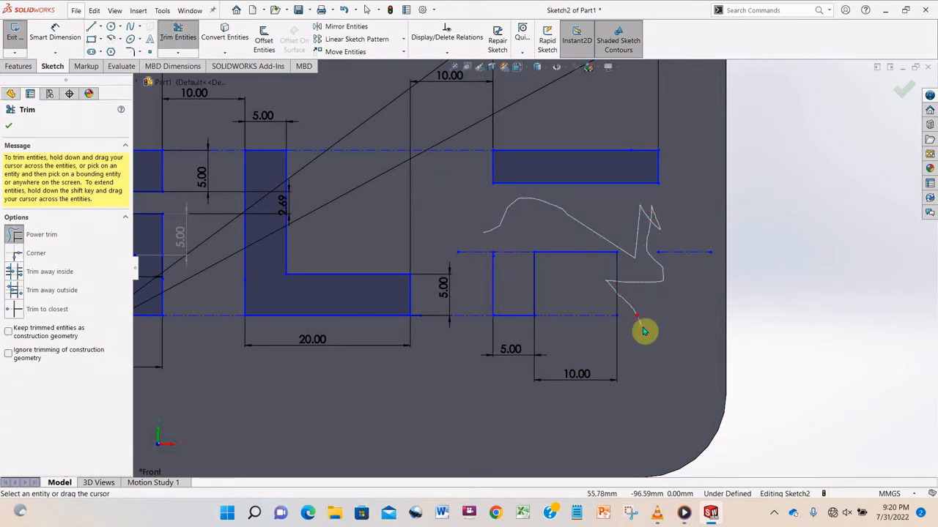
mouse_move(643, 331)
left_mouse_down()
mouse_move(496, 255)
mouse_move(512, 340)
left_mouse_up()
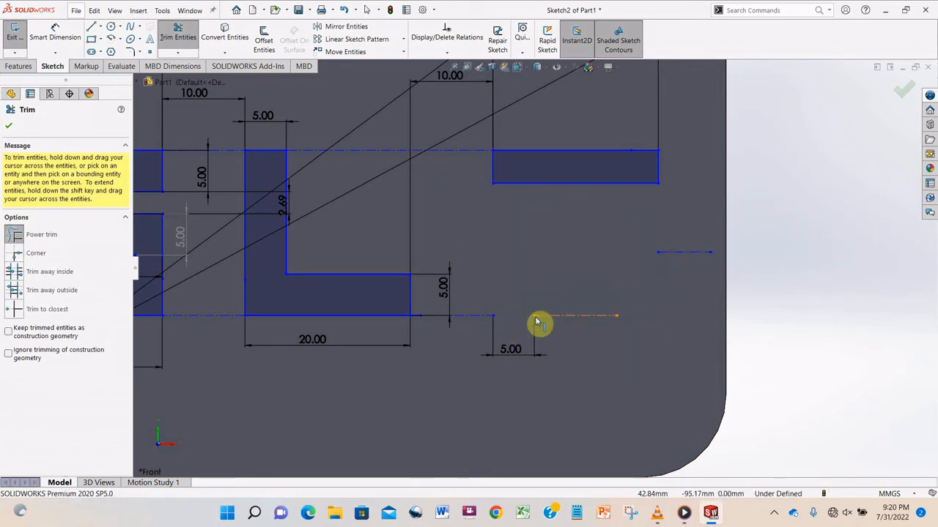
left_click(91, 28)
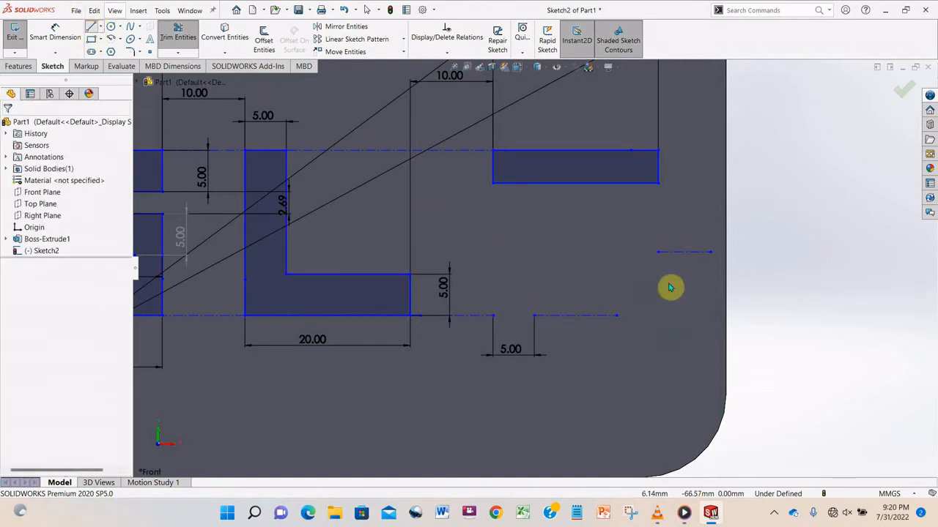
left_click(658, 252)
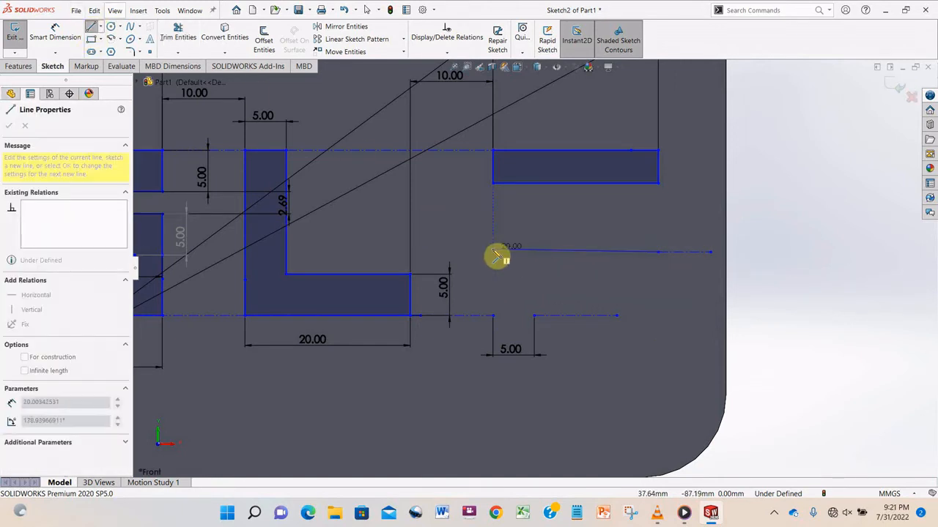
key("Escape")
Draw a horizontal construction line below the A's top bar, starting in line with the bar's left edge and running past its right edge.
left_click(100, 27)
left_click(117, 41)
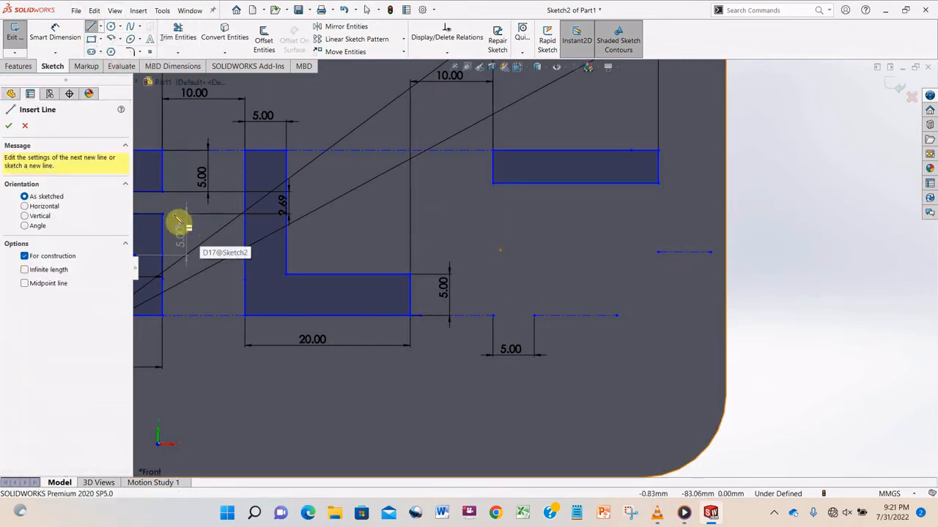
left_click(495, 218)
left_click(715, 215)
key("Escape")
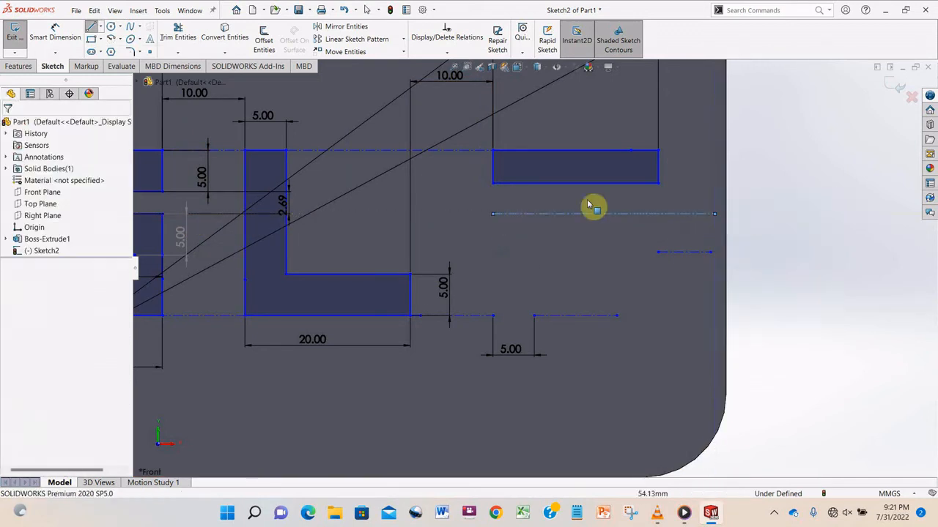
Redraw the A's lower part with connected lines as a closed outline 20 mm wide and about 12.3 mm high, with a rectangular opening between its legs.
left_click(91, 28)
left_click(493, 214)
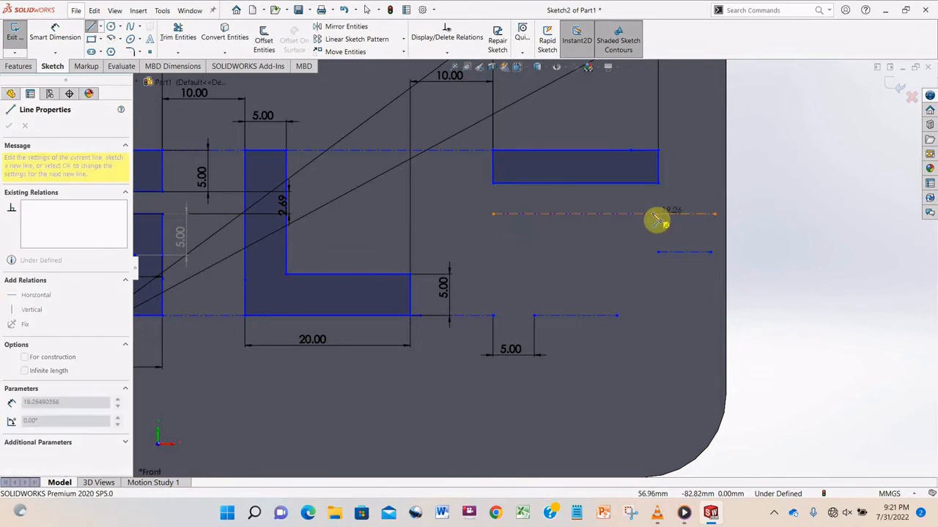
left_click(658, 214)
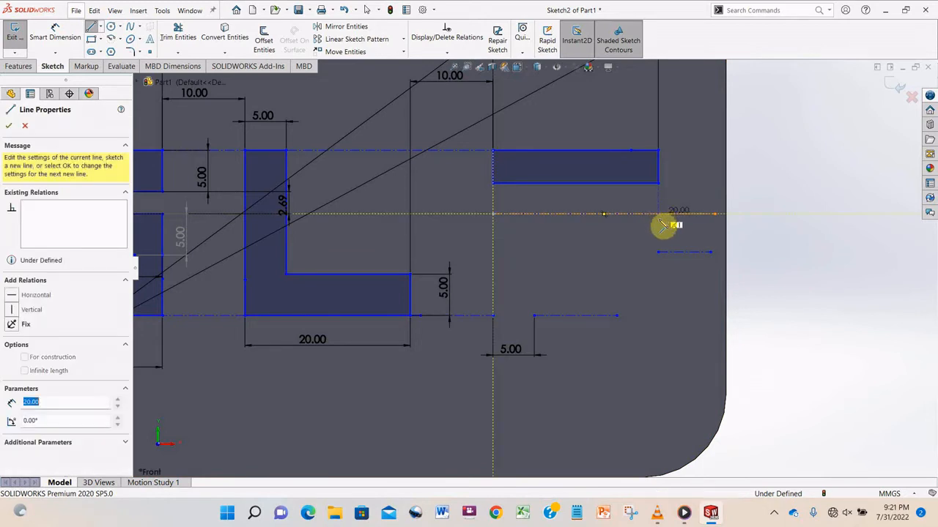
left_click(658, 315)
left_click(617, 315)
left_click(616, 252)
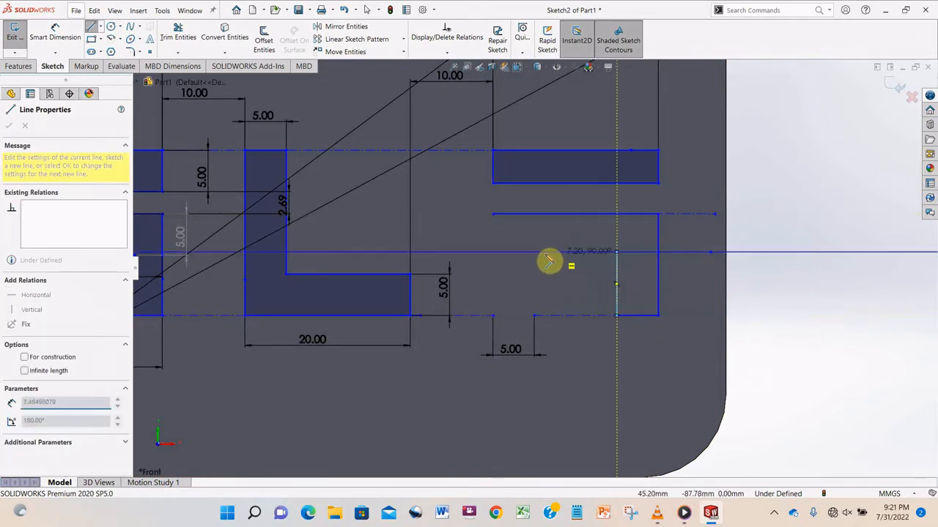
left_click(534, 252)
left_click(534, 315)
left_click(493, 315)
left_click(492, 214)
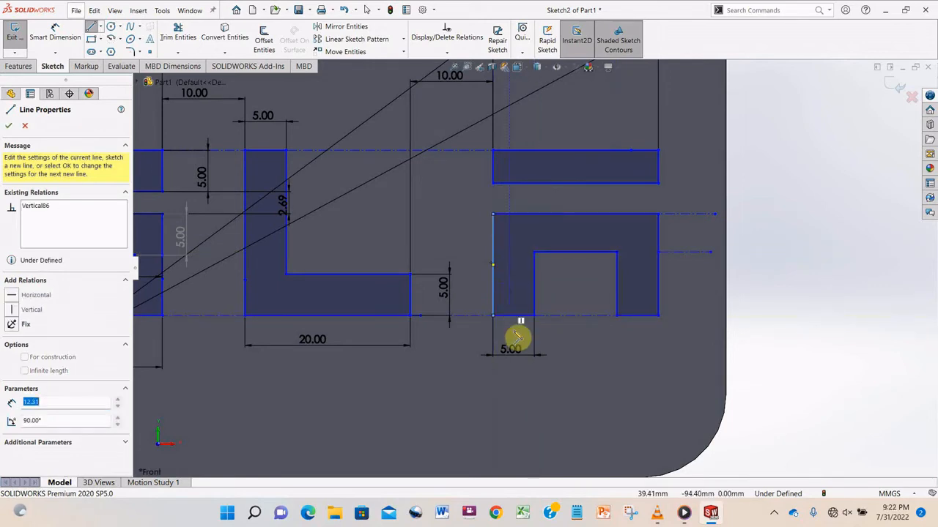
key("Escape")
Dimension the horizontal distance between the end of the S's lower slot and its right edge as 5 mm.
scroll(224, 263, "up", 3)
scroll(444, 275, "up", 3)
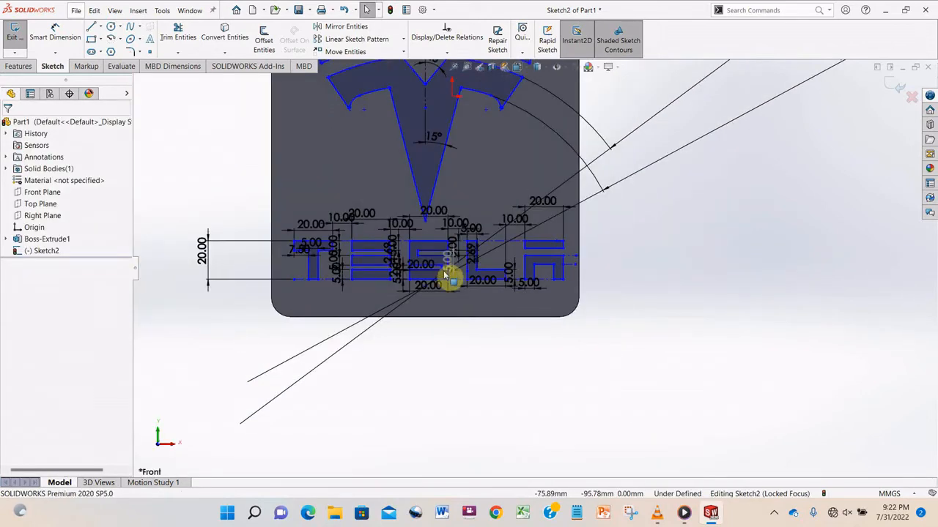
scroll(445, 275, "down", 5)
key("d")
left_click(531, 233)
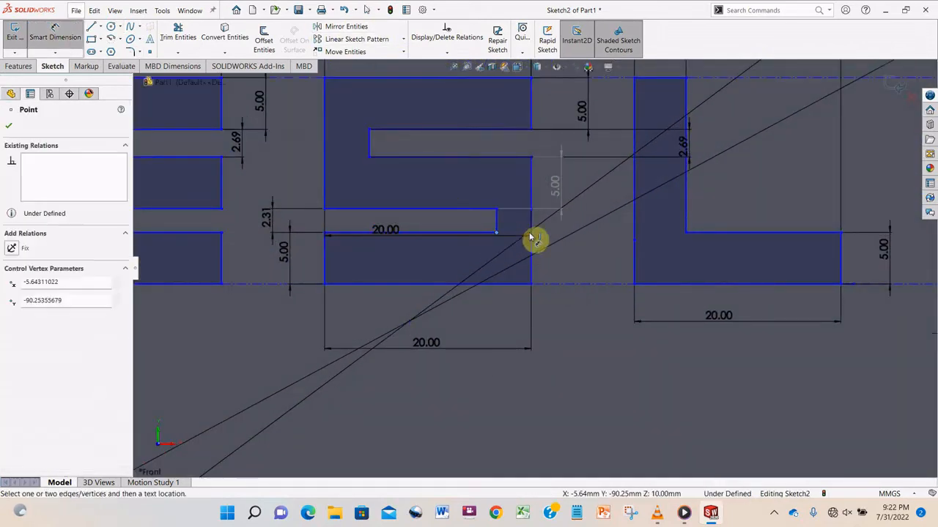
left_click(531, 238)
left_click(508, 262)
type("5mm")
key("Return")
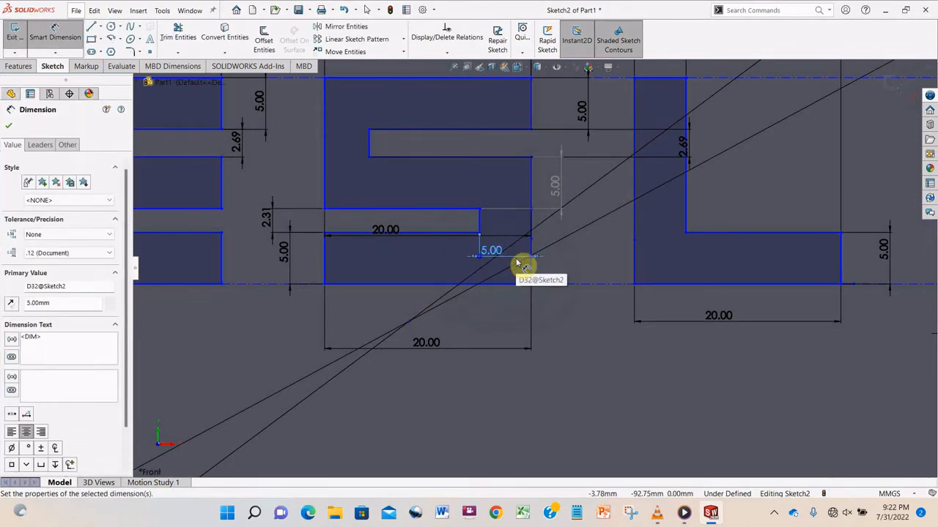
Dimension the horizontal distance between the S's left edge and the end of its upper slot as 5 mm.
left_click(369, 159)
left_click(326, 161)
left_click(353, 174)
type("5")
key("Return")
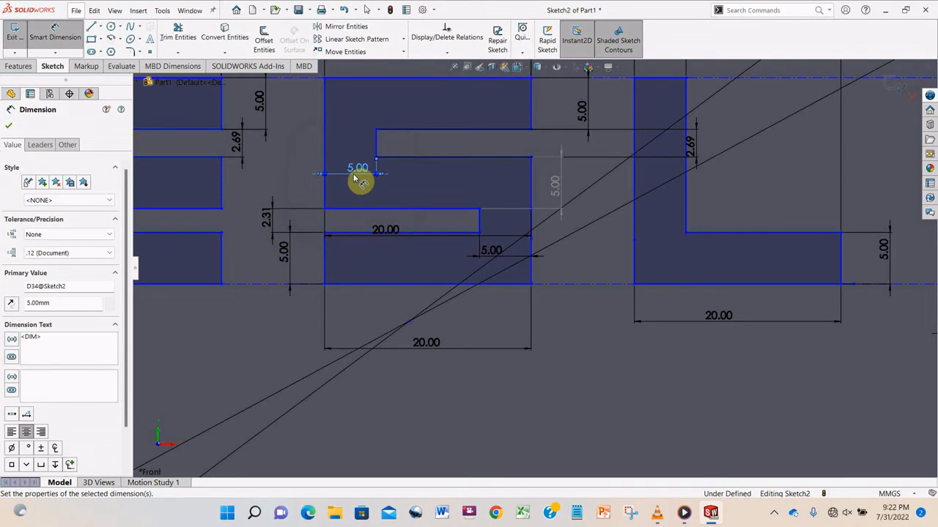
Start a 4 mm sketch fillet on the two lower outer corners of the T's top bar.
key("f")
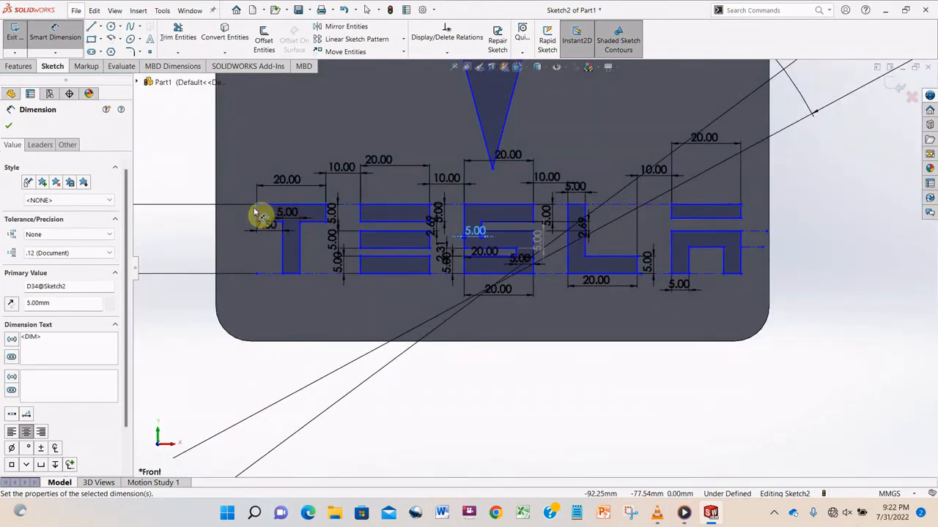
scroll(256, 214, "down", 5)
left_click(130, 52)
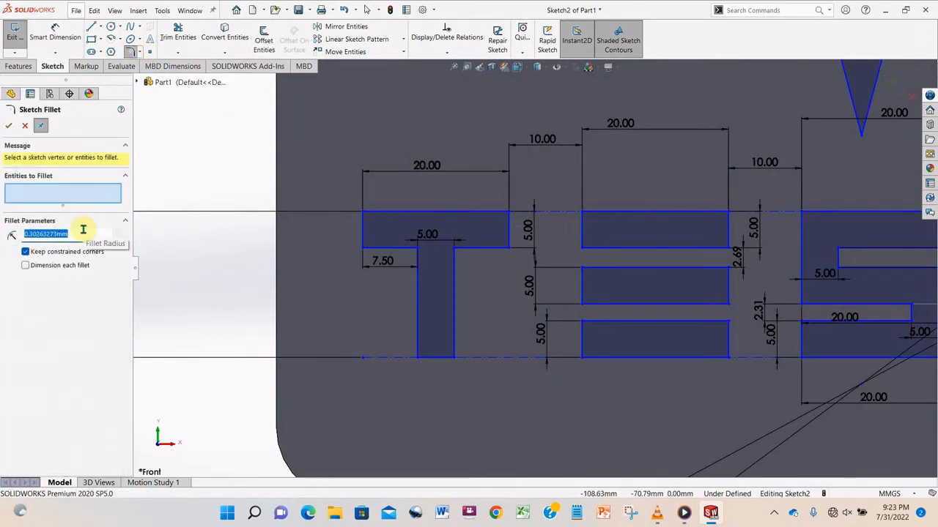
left_click(360, 249)
left_click(508, 249)
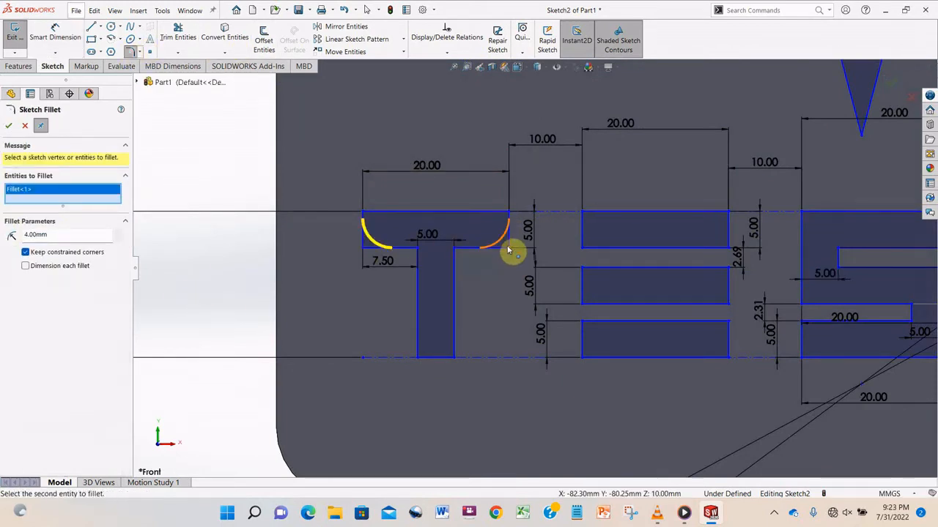
Add the lower left and right corners of all three E bars to the 4 mm sketch fillet.
left_click(582, 248)
left_click(728, 248)
left_click(582, 303)
left_click(728, 303)
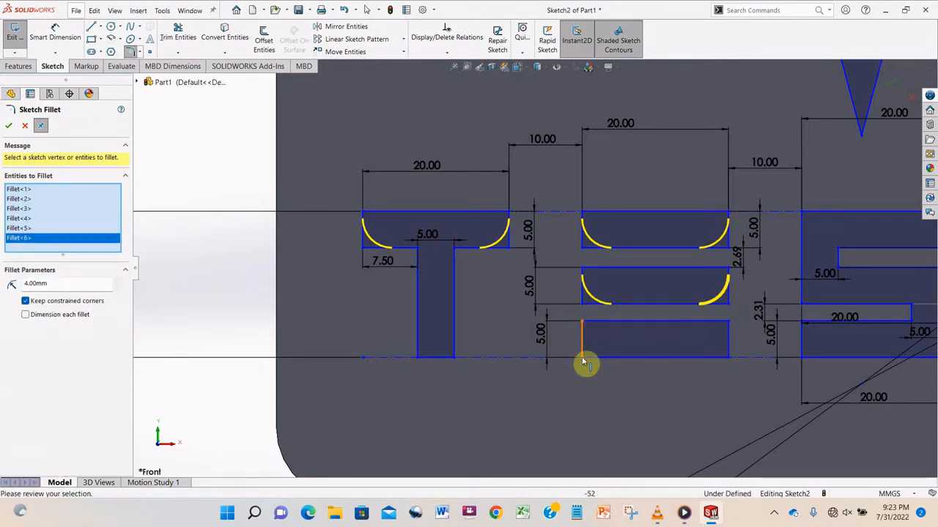
left_click(584, 360)
left_click(731, 359)
scroll(781, 315, "up", 5)
scroll(705, 295, "down", 3)
left_click(725, 252)
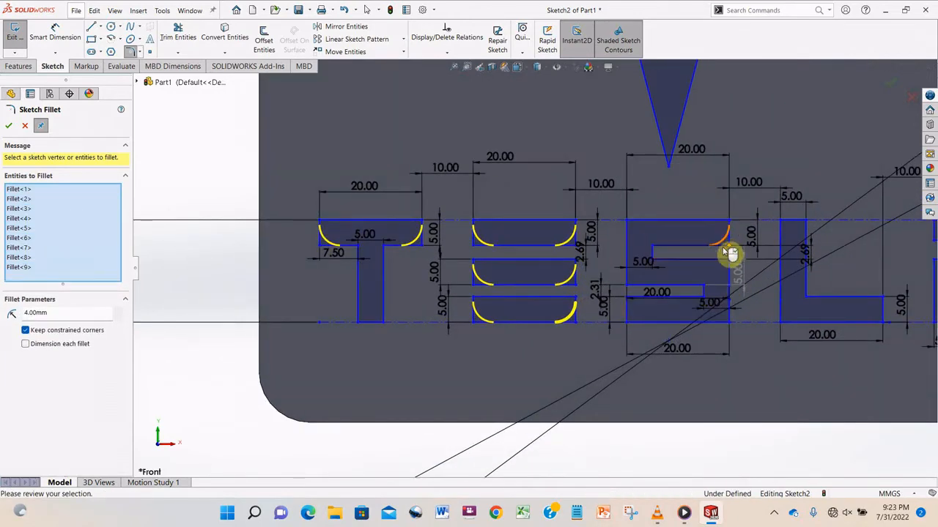
left_click(628, 302)
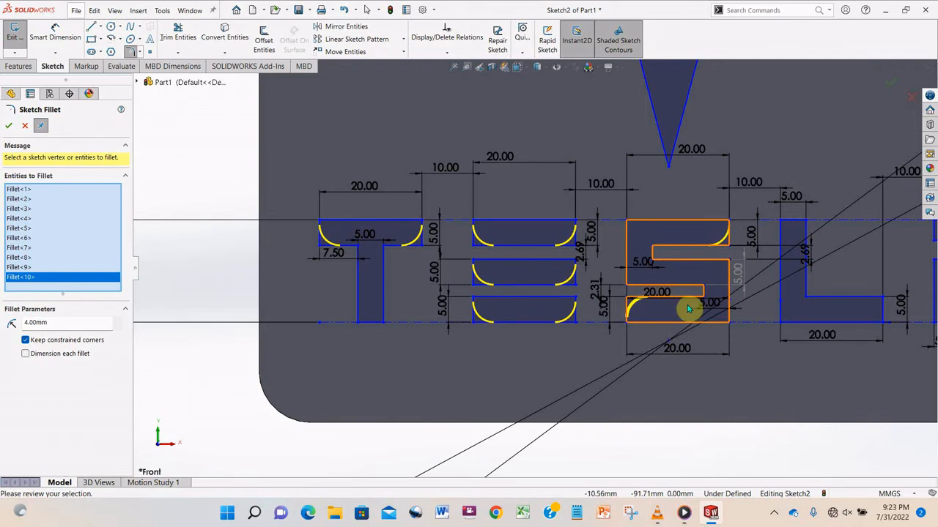
left_click(653, 255)
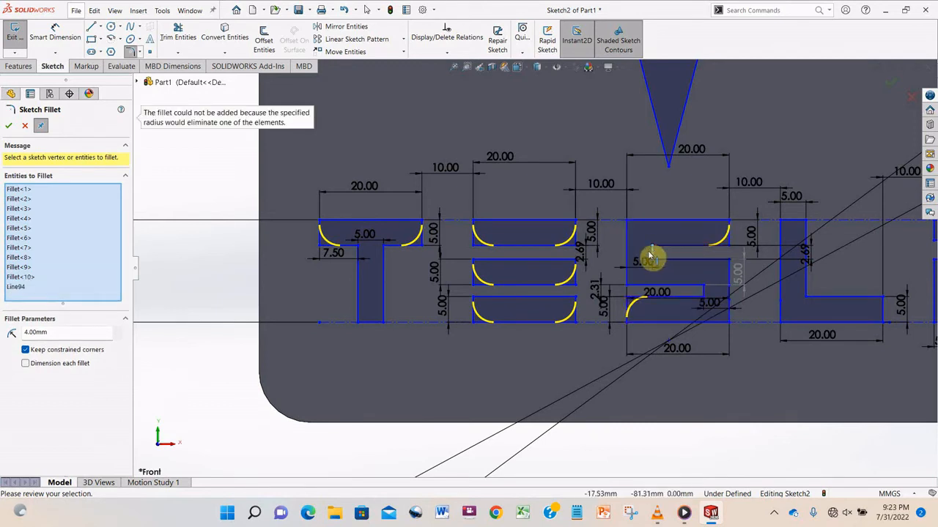
left_click(805, 221)
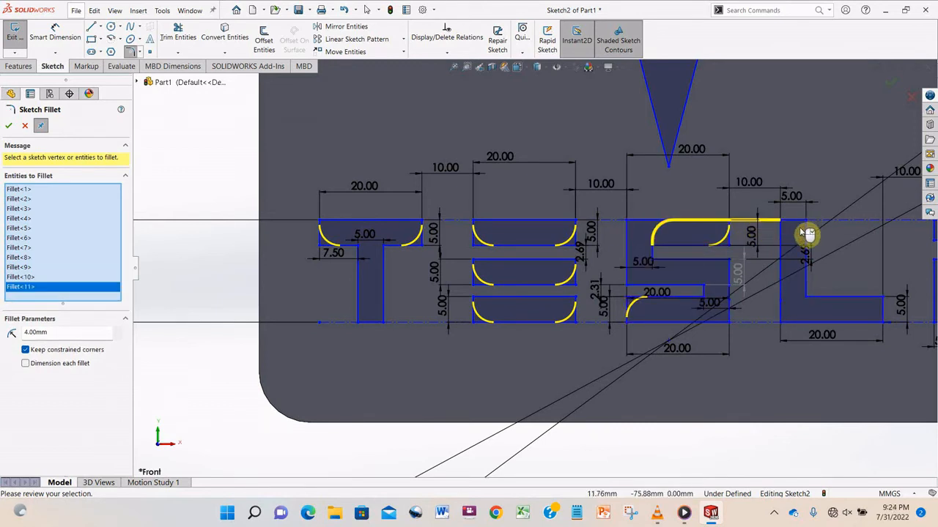
key("Escape")
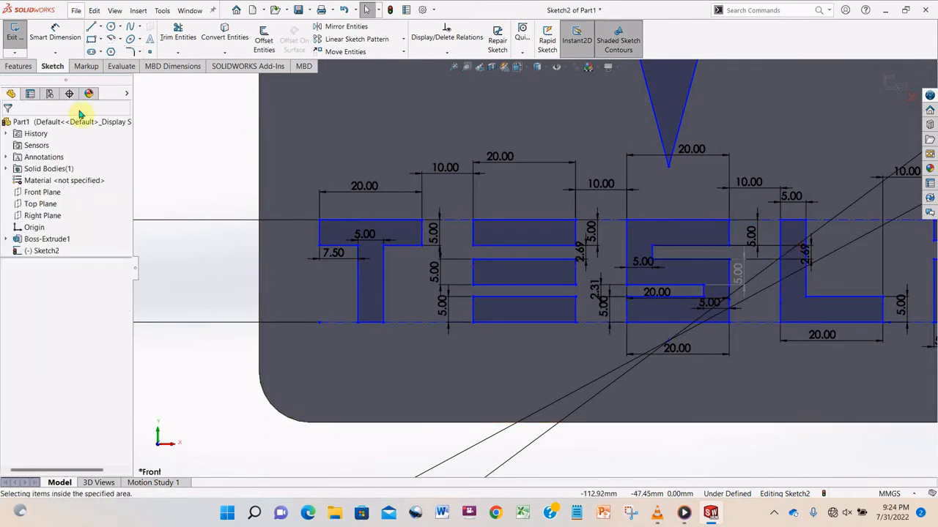
Round the two lower outer corners of the T's top bar with a 4 mm sketch fillet.
left_click(131, 52)
left_click(320, 246)
left_click(423, 249)
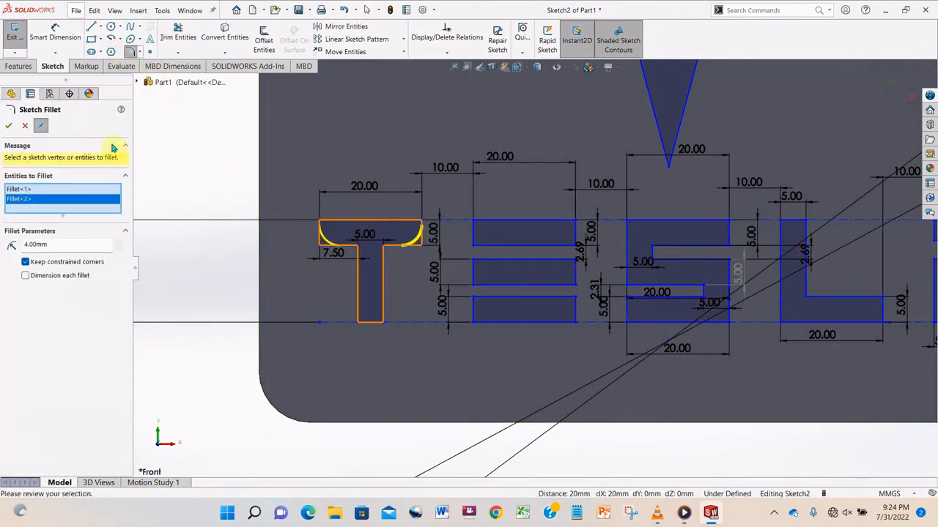
key("Return")
left_click(178, 33)
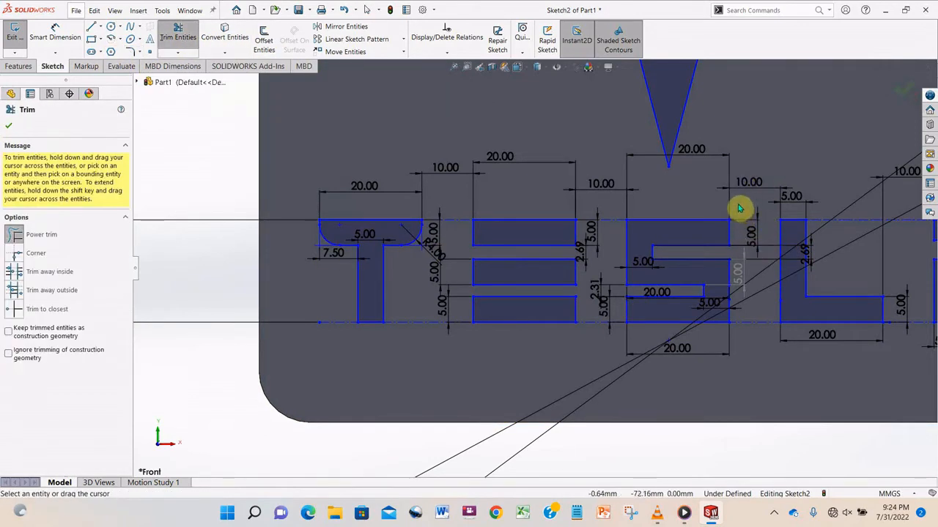
Start another 4 mm sketch fillet on the lower left and right corners of all three E bars.
left_click(134, 54)
left_click(474, 245)
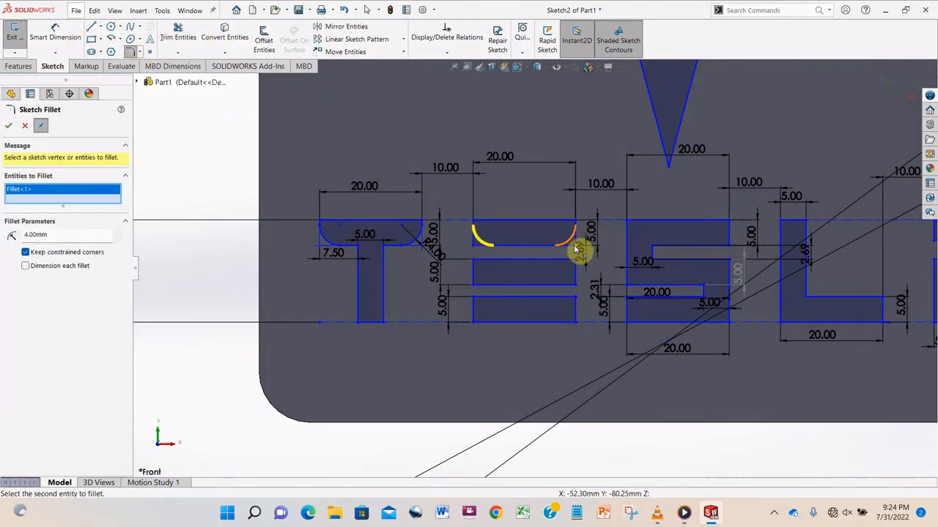
left_click(576, 246)
left_click(473, 286)
left_click(576, 285)
left_click(576, 323)
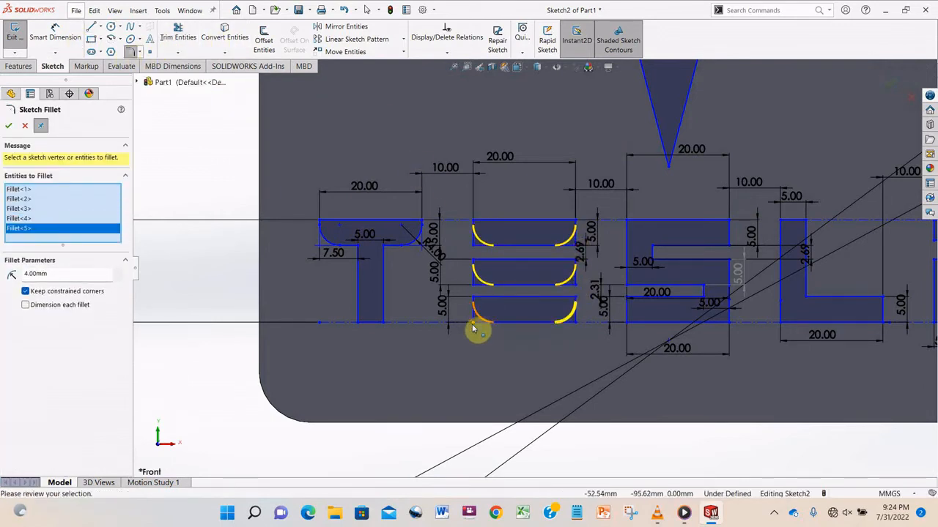
left_click(474, 322)
Add the S's upper-bar lower right and lower-bar upper left corners and the L's upper right and lower right corners, and apply the 4 mm fillets.
left_click(728, 246)
left_click(804, 222)
left_click(627, 296)
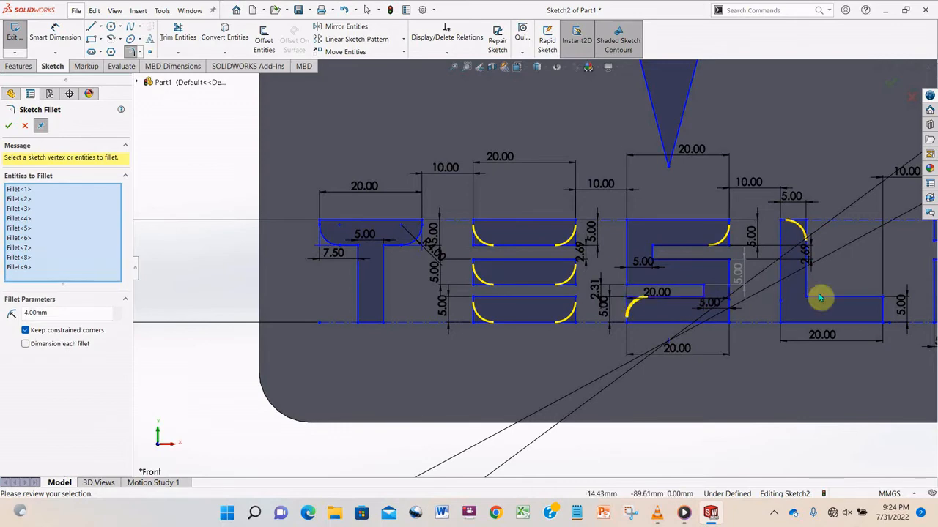
key("f")
left_click(681, 303)
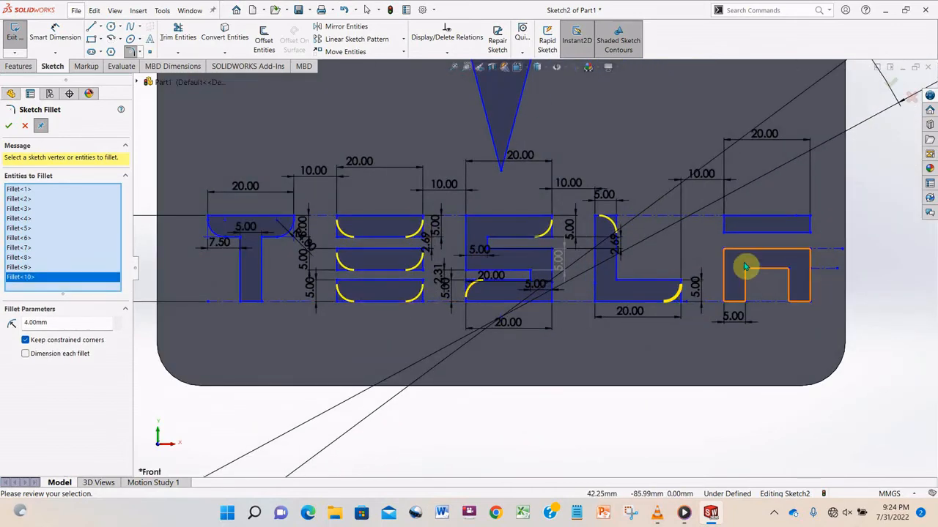
left_click(726, 236)
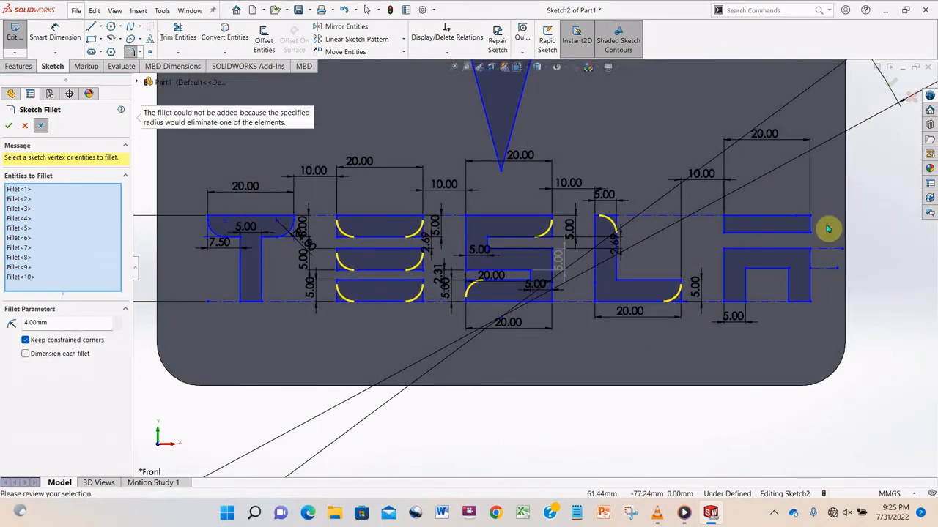
left_click(11, 126)
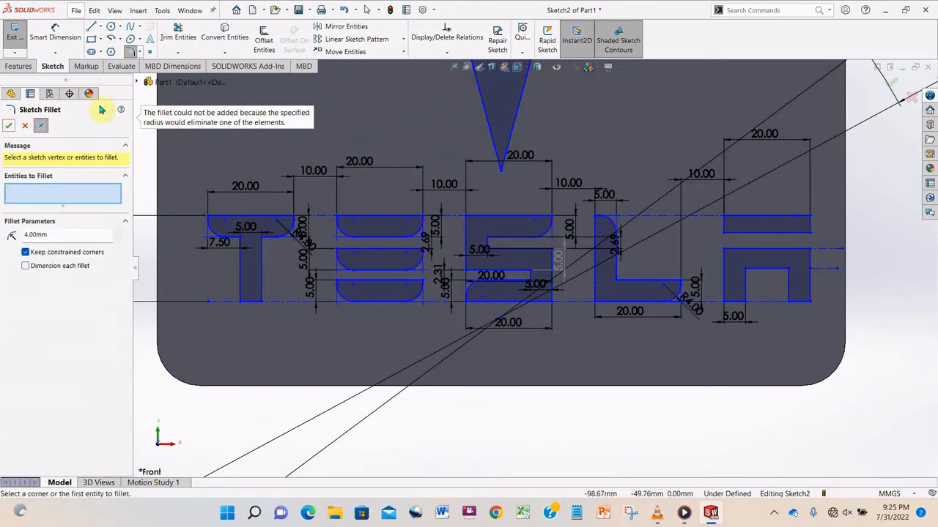
left_click(180, 37)
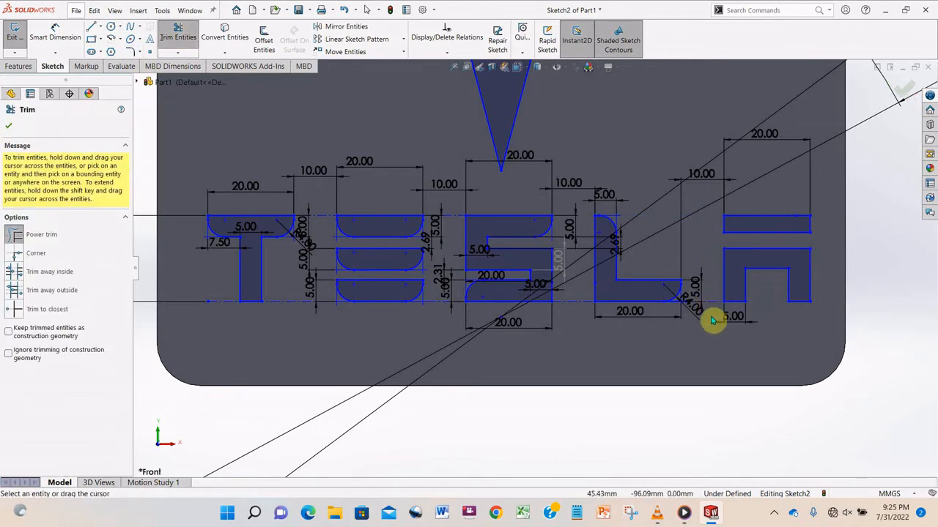
Dimension the height of the A's separate top bar as 5 mm.
left_click(131, 51)
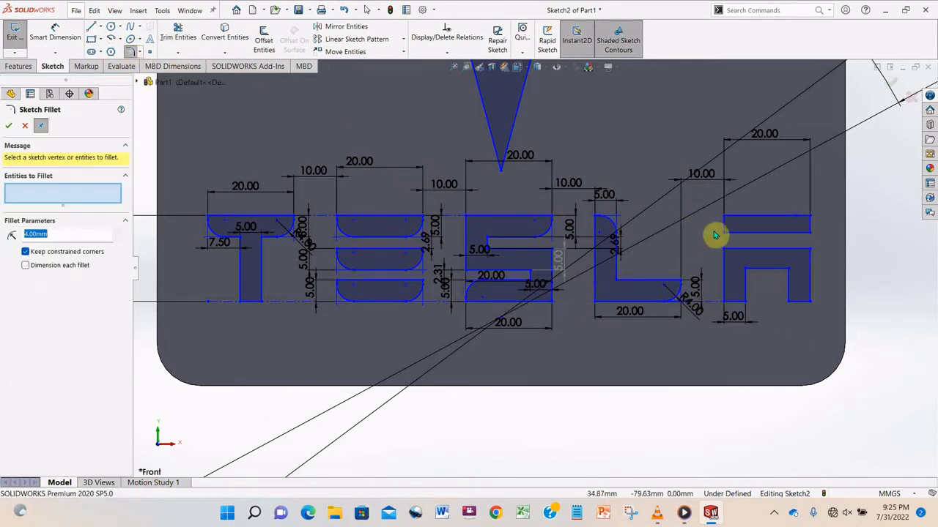
left_click(724, 234)
left_click(55, 33)
left_click(724, 226)
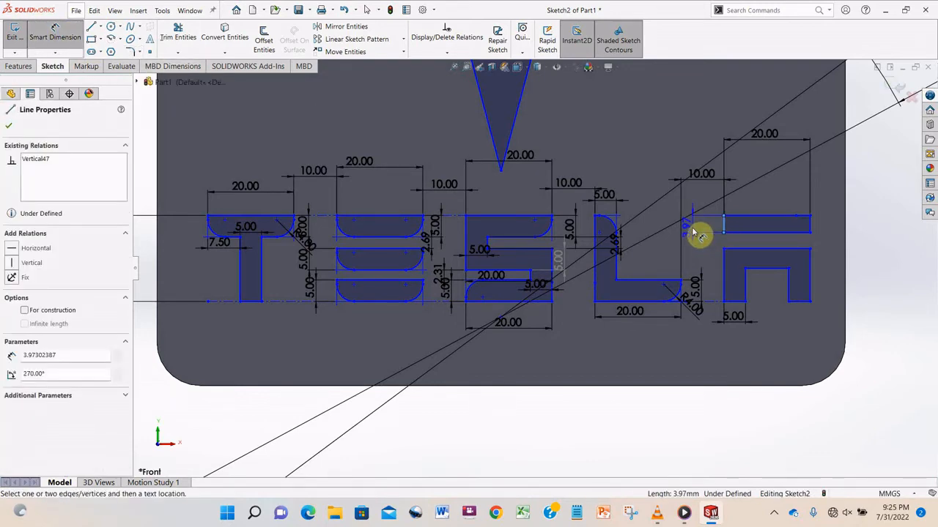
left_click(693, 225)
type("5")
key("Return")
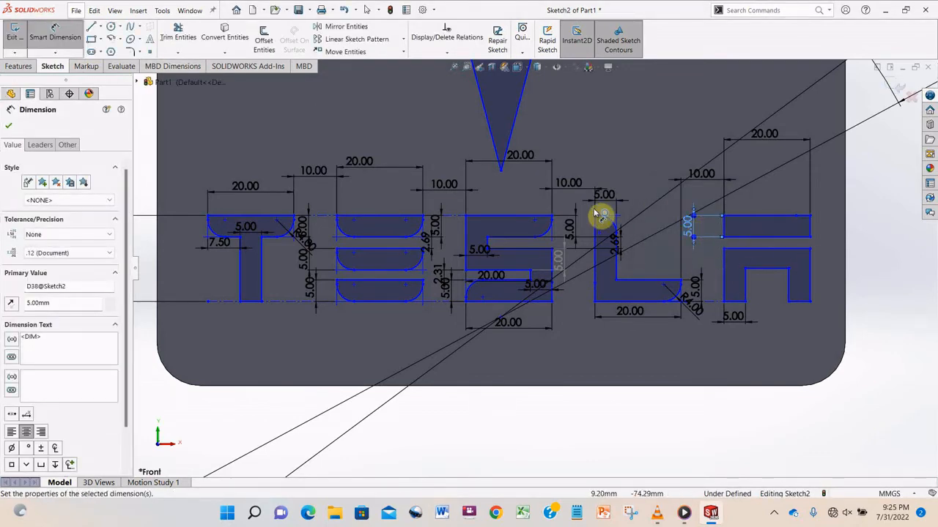
Round the two lower corners of the A's top bar with a 4 mm sketch fillet.
left_click(130, 51)
left_click(724, 237)
left_click(809, 237)
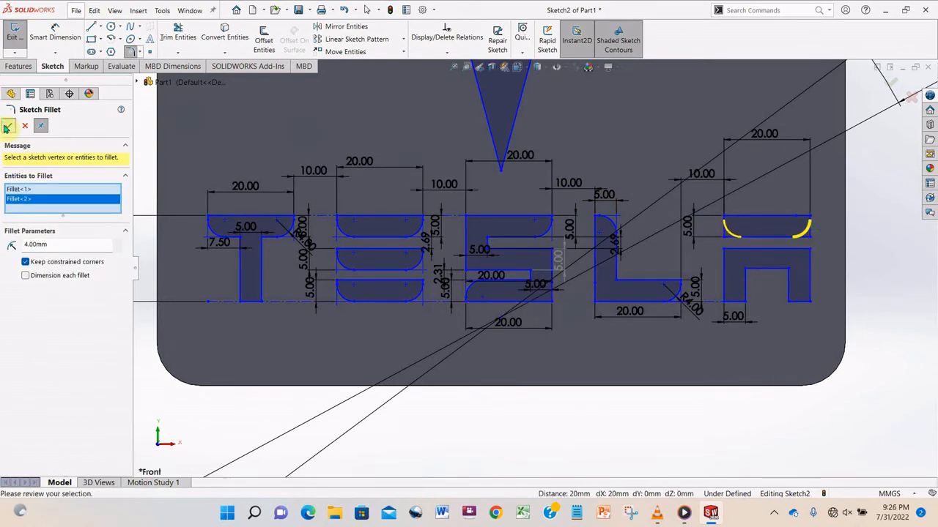
left_click(6, 128)
Start a 1 mm sketch fillet on the two lower corners of the T's stem.
left_click(130, 51)
left_click(130, 51)
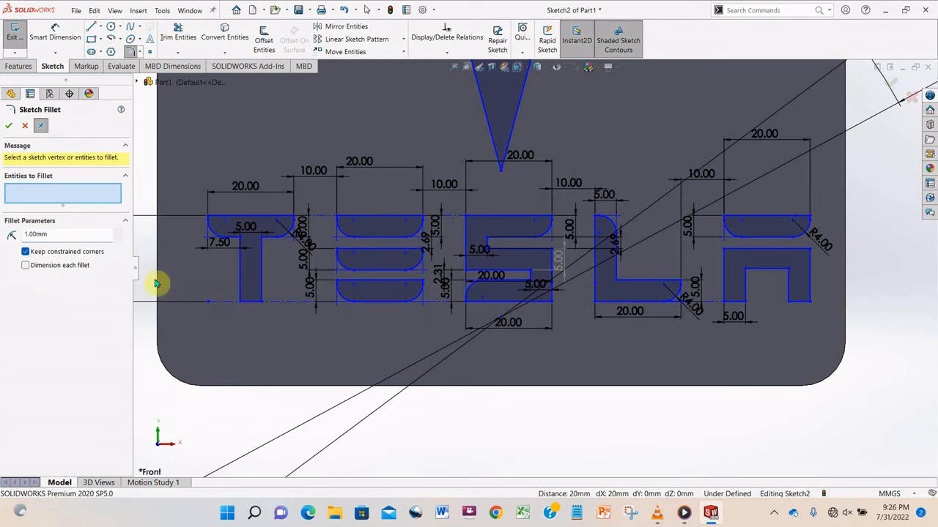
left_click(241, 301)
left_click(260, 301)
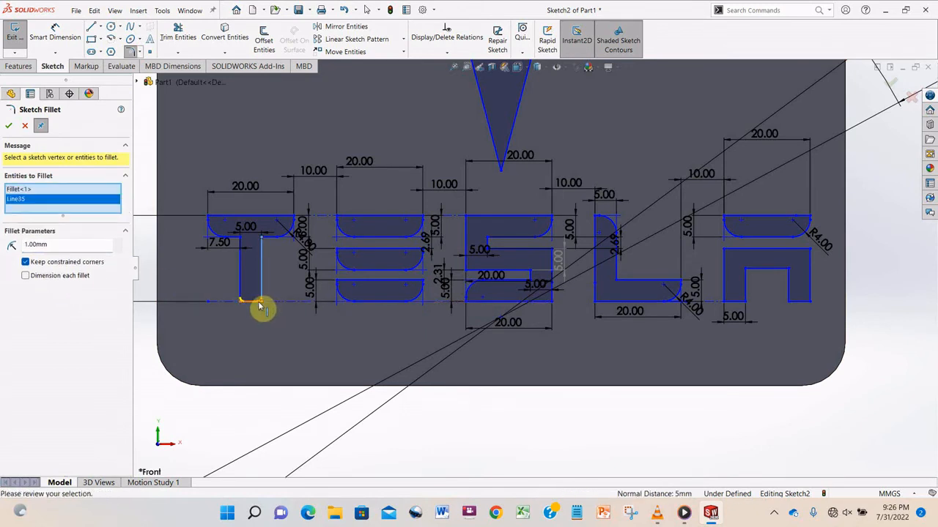
Add the corners at the closed ends of the S's upper and lower slots to the 1 mm sketch fillet.
left_click(480, 251)
left_click(553, 255)
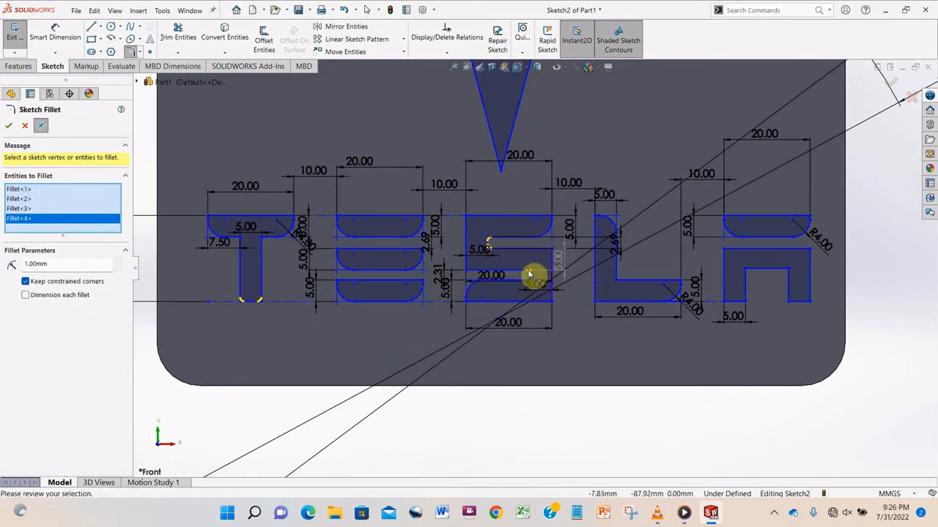
left_click(533, 274)
left_click(556, 286)
left_click(601, 236)
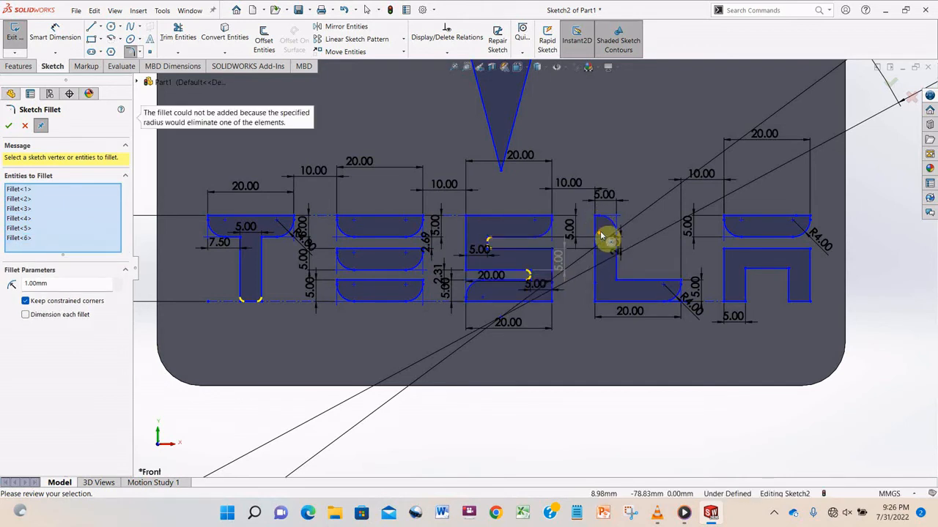
Add the four lower corners of the A's legs to the 1 mm sketch fillet and apply it.
left_click(725, 301)
left_click(743, 300)
left_click(790, 301)
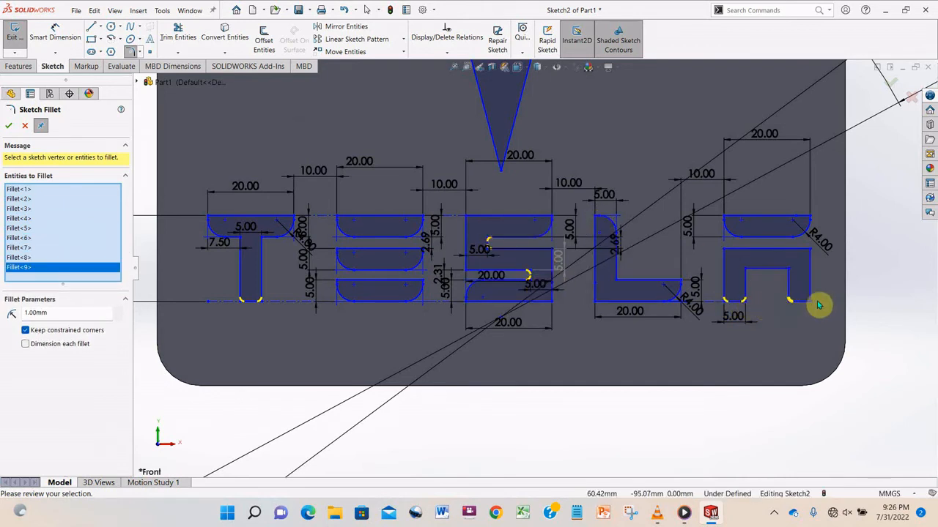
left_click(808, 301)
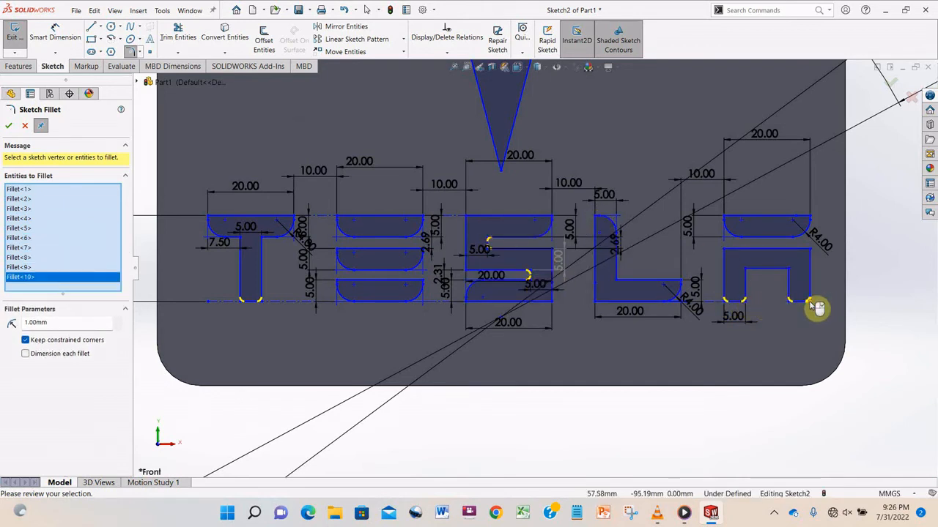
left_click(8, 127)
Extrude the curved band above the emblem and the letter T as separate 5 mm blind bosses.
scroll(586, 308, "up", 5)
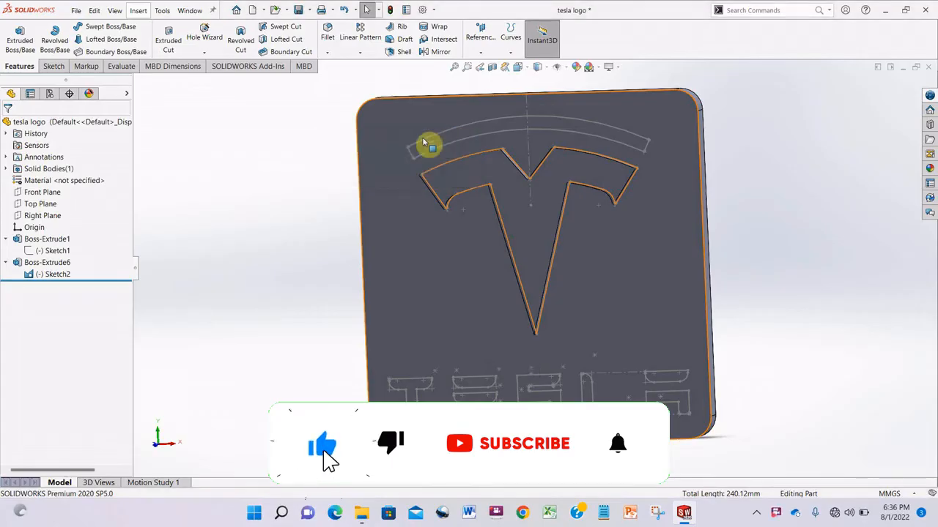
key("Return")
left_click(429, 155)
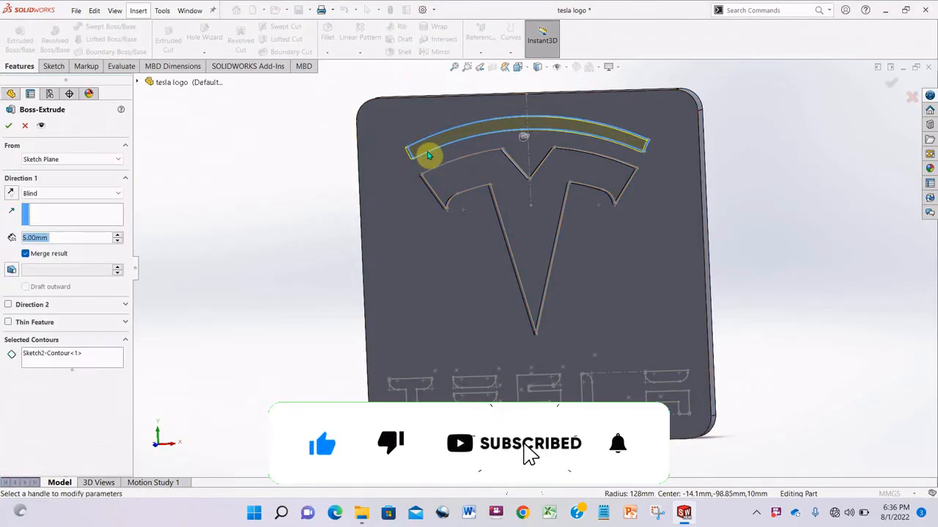
left_click(9, 126)
key("Return")
left_click(411, 381)
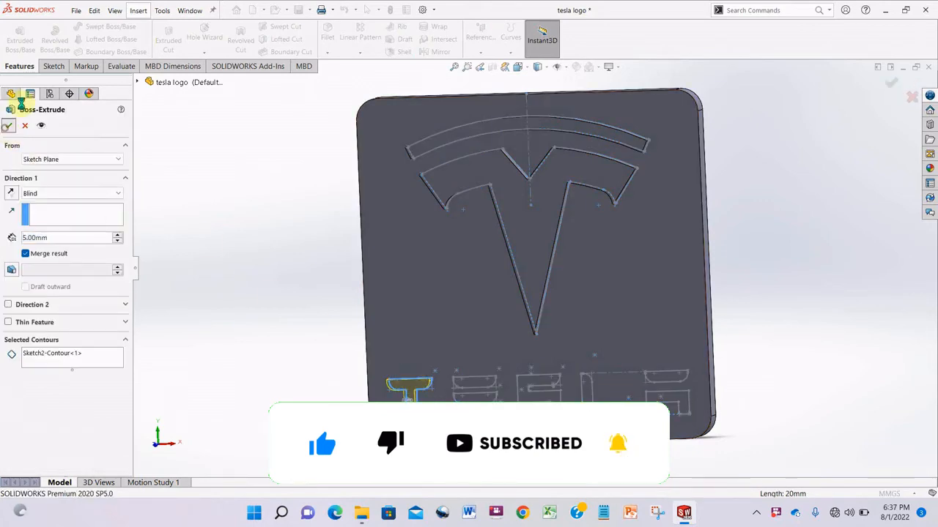
left_click(8, 126)
Extrude the upper, middle and lower bars of the E as separate 5 mm bosses.
key("Return")
left_click(477, 382)
left_click(11, 126)
key("Return")
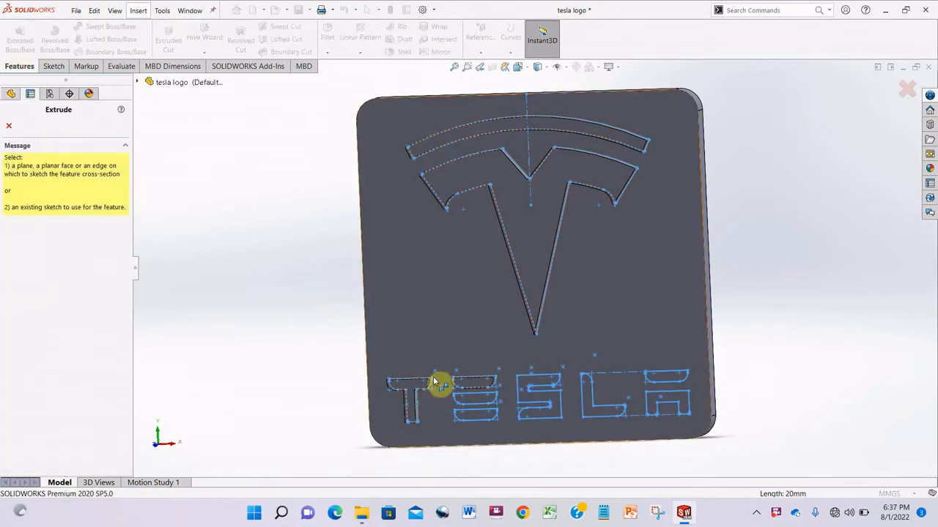
left_click(476, 399)
left_click(10, 125)
key("Return")
left_click(480, 420)
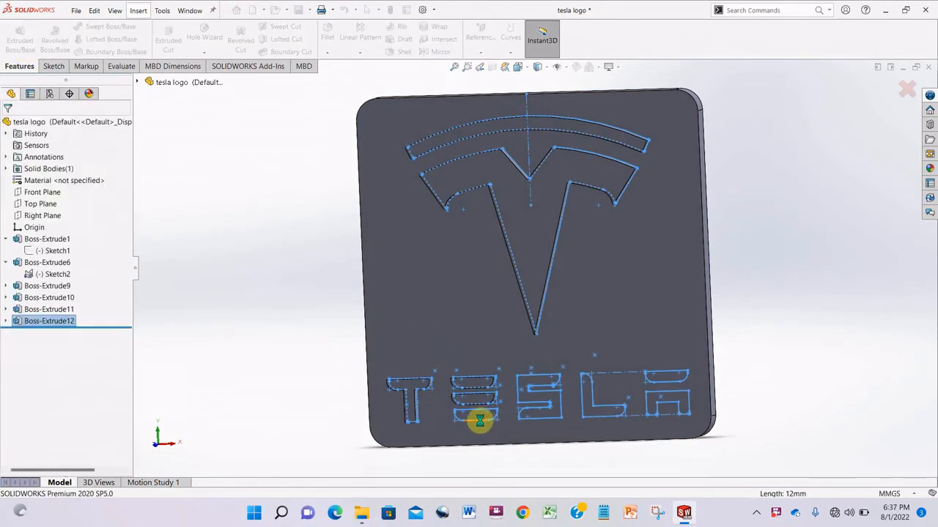
key("Return")
Extrude the S and L contours of the lettering sketch as separate 5 mm bosses.
key("Return")
left_click(559, 404)
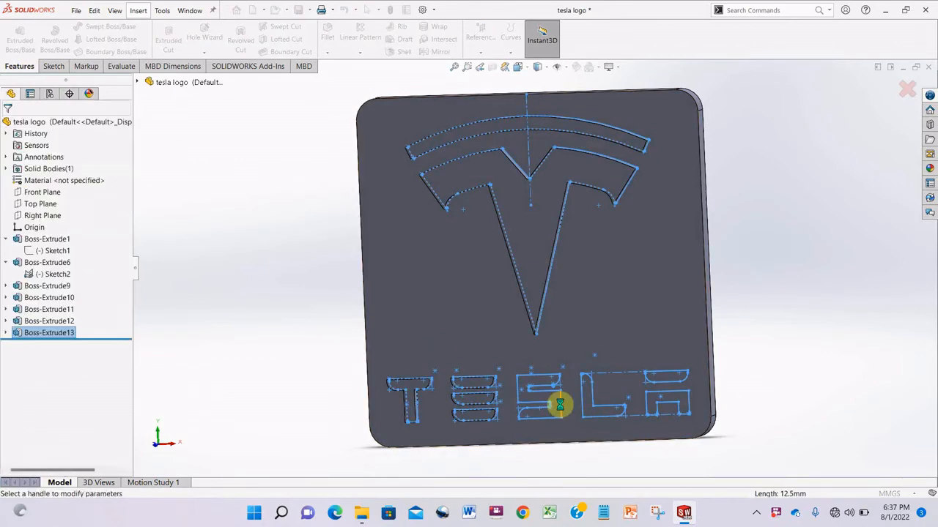
left_click(9, 126)
key("Return")
left_click(599, 395)
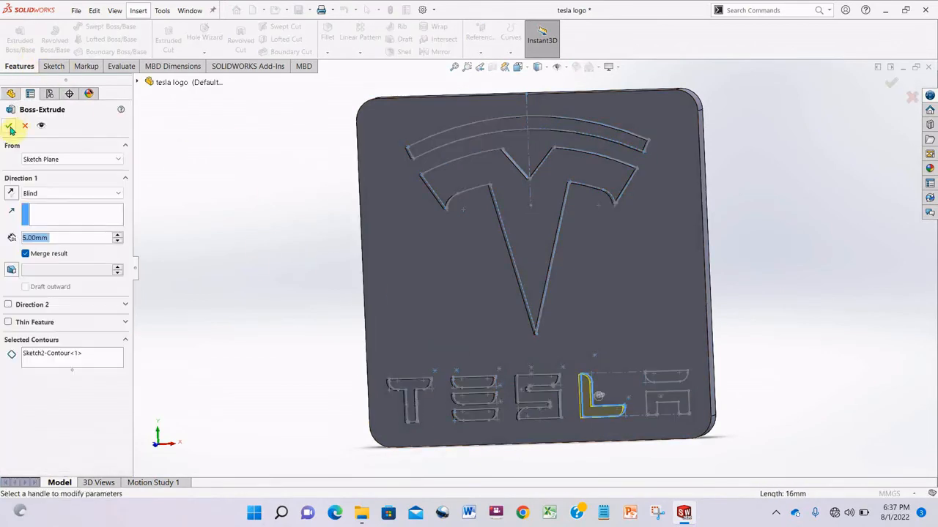
left_click(10, 126)
Extrude the A's top bar and its lower legged contour as separate 5 mm bosses.
key("Return")
left_click(652, 384)
left_click(9, 126)
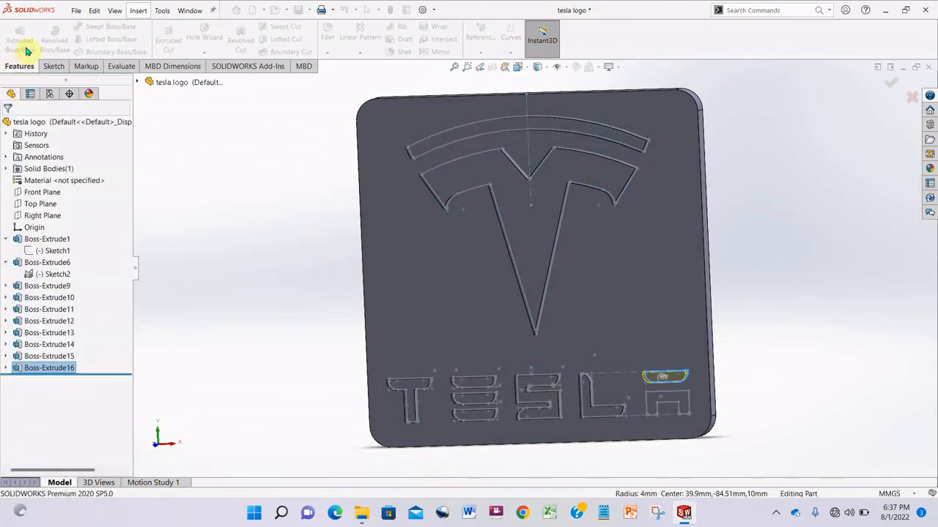
key("Return")
left_click(668, 393)
left_click(8, 126)
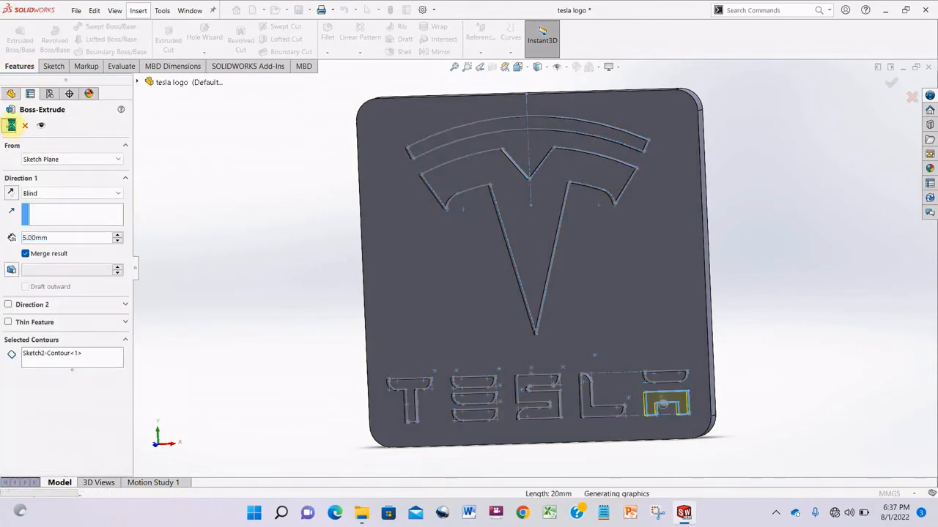
mouse_move(359, 357)
middle_mouse_down()
mouse_move(471, 356)
mouse_move(429, 356)
mouse_move(356, 324)
mouse_move(351, 341)
middle_mouse_up()
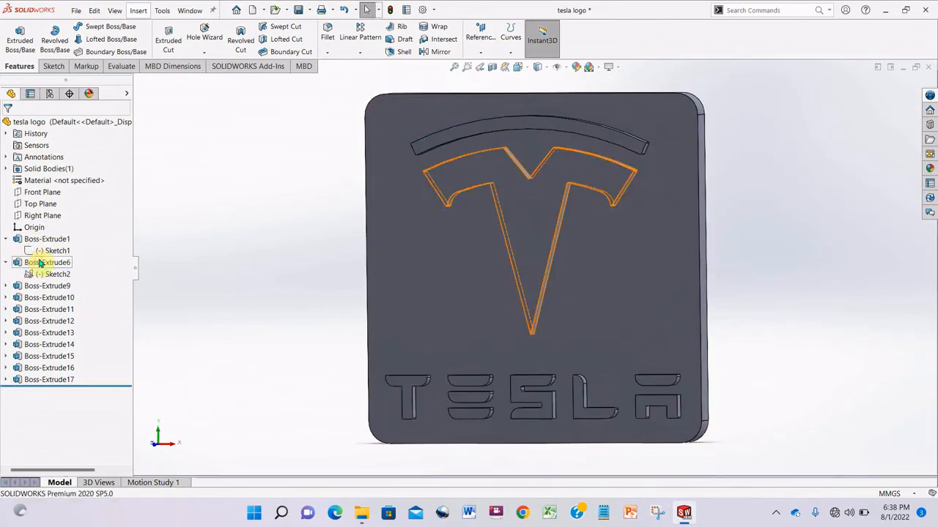
scroll(660, 395, "down", 2)
mouse_move(288, 337)
middle_mouse_down()
mouse_move(381, 332)
mouse_move(295, 330)
middle_mouse_up()
scroll(527, 271, "up", 3)
scroll(515, 236, "down", 2)
left_click(53, 66)
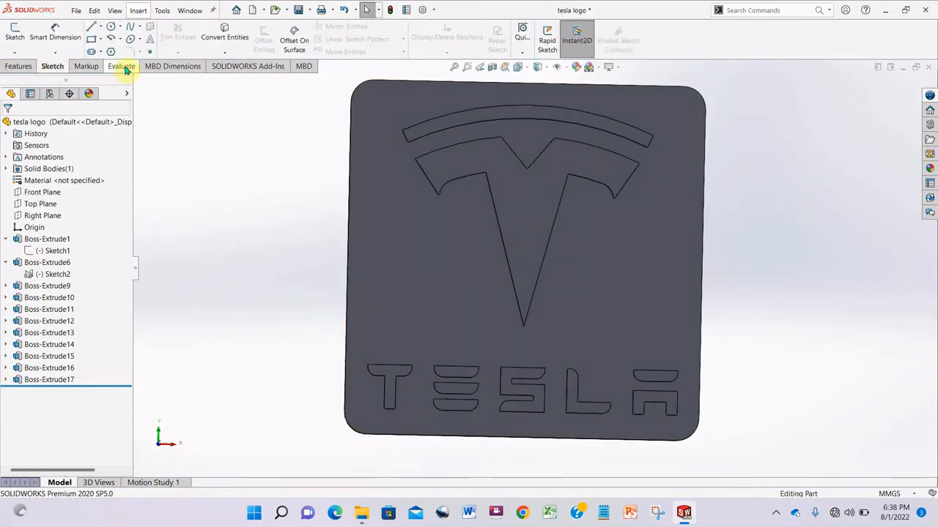
left_click(53, 192)
left_click(109, 178)
left_click(14, 32)
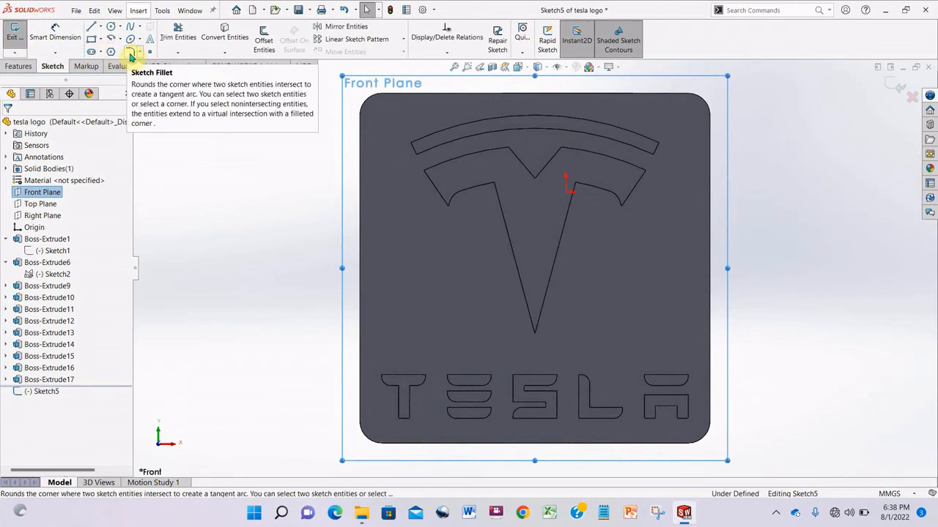
left_click(130, 51)
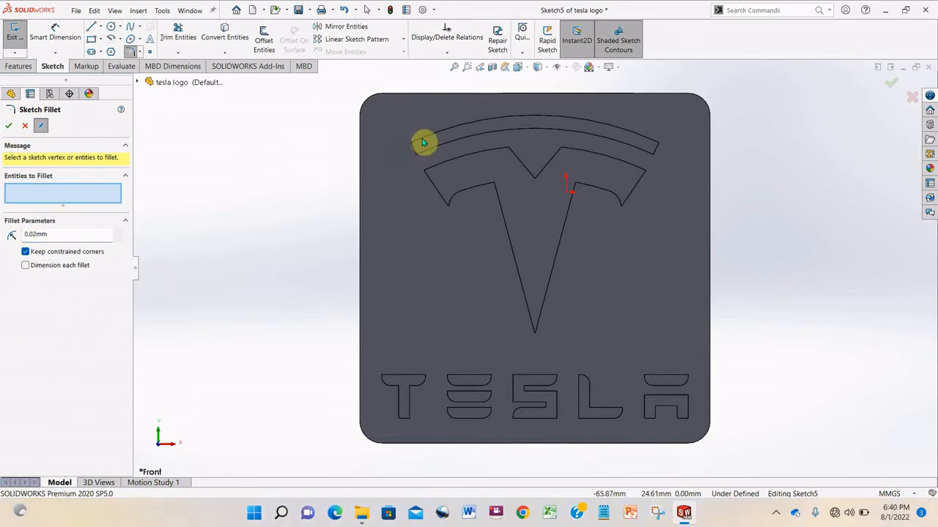
scroll(423, 142, "down", 3)
middle_click_drag(460, 199, 437, 186)
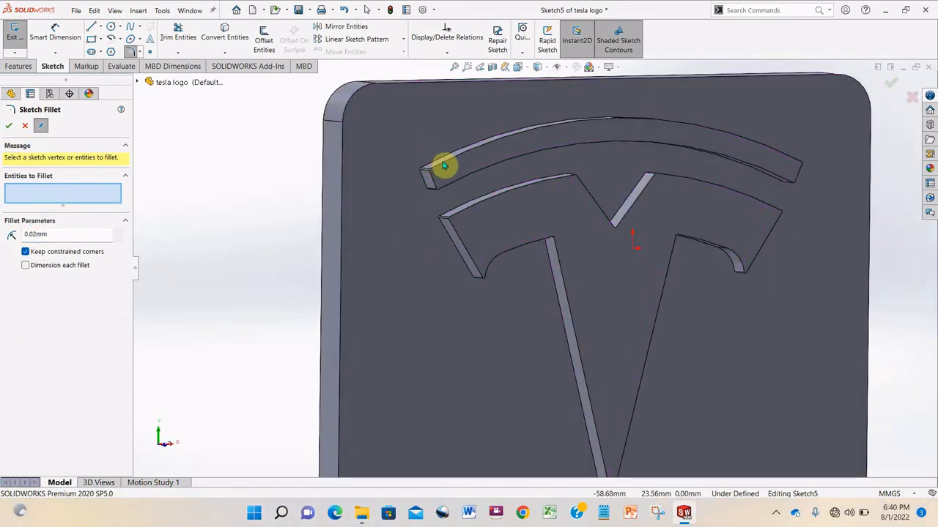
scroll(673, 330, "down", 5)
scroll(601, 273, "up", 6)
scroll(582, 220, "down", 1)
scroll(485, 307, "up", 4)
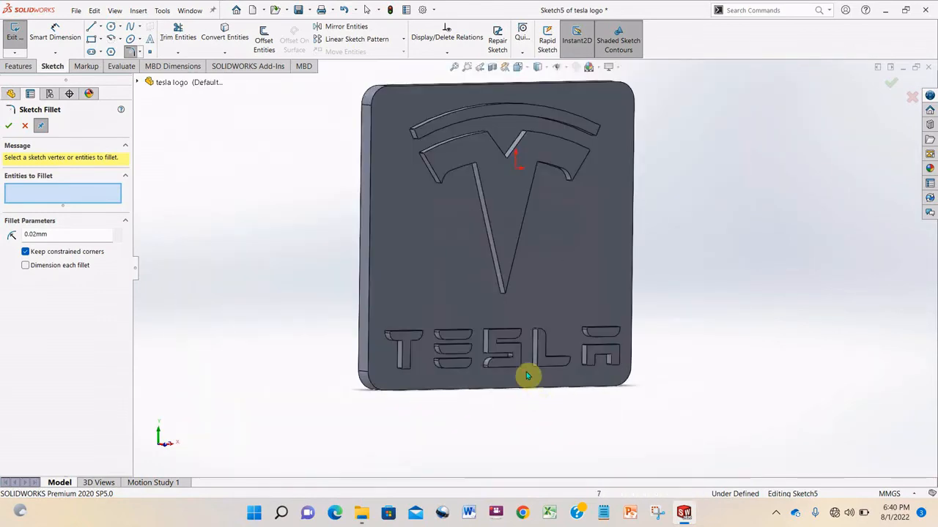
scroll(526, 375, "up", 2)
middle_click_drag(364, 275, 337, 259)
left_click(25, 125)
left_click(55, 192)
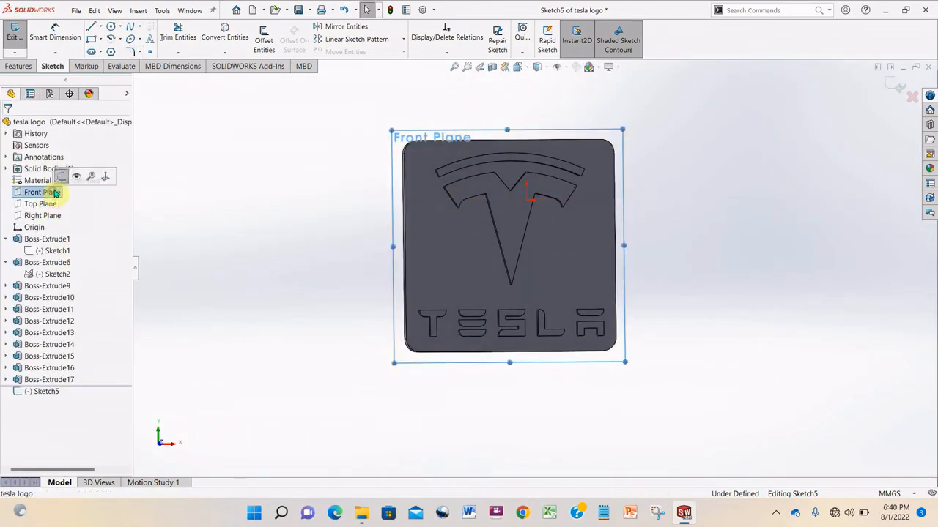
left_click(61, 177)
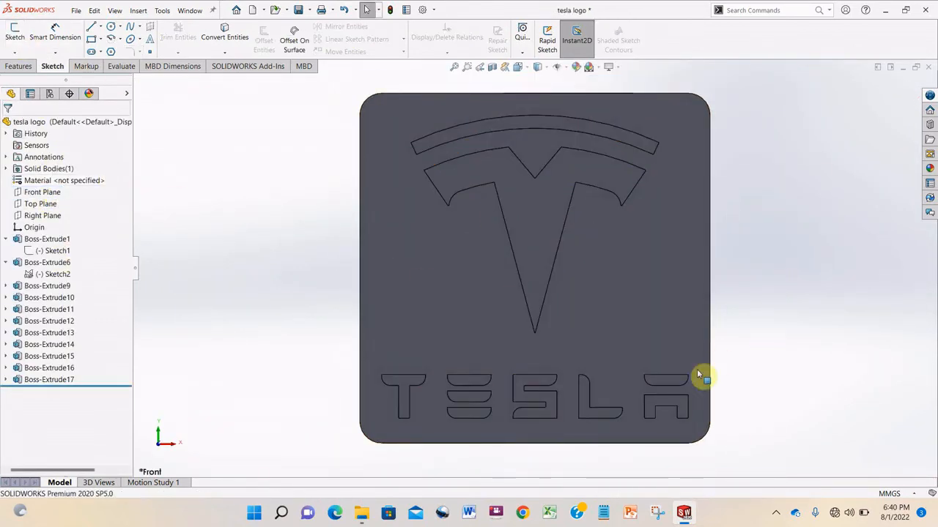
Apply the white car paint appearance from the Painted category to the front face of the base plate.
middle_click_drag(697, 374, 752, 347)
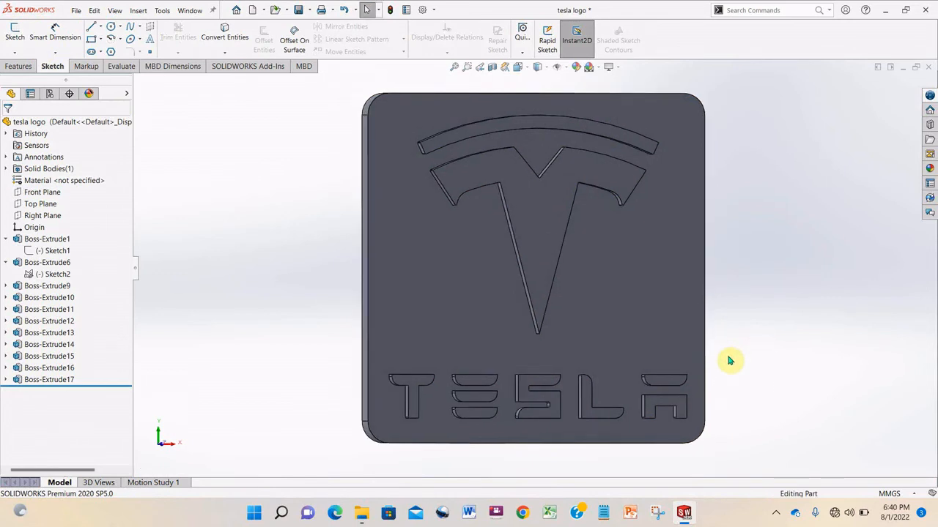
left_click(928, 167)
left_click(652, 275)
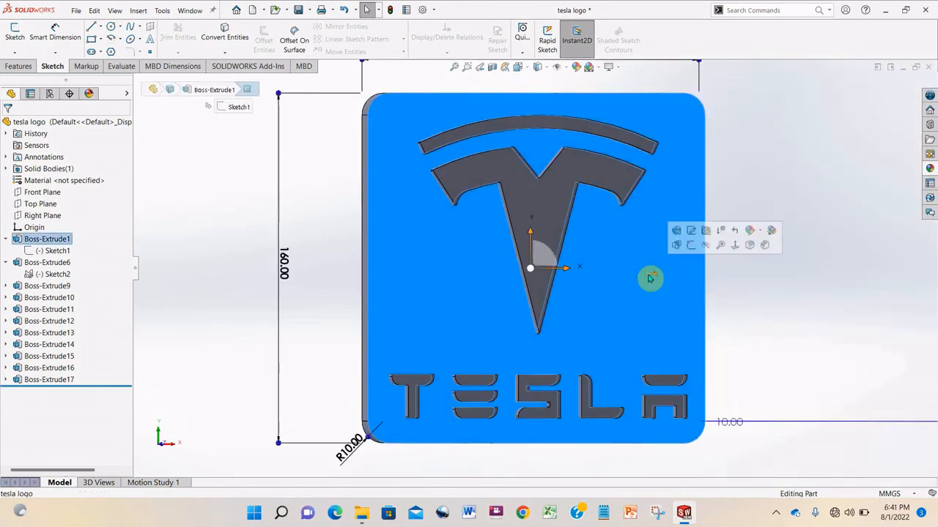
left_click(928, 167)
left_click(730, 97)
scroll(756, 132, "down", 2)
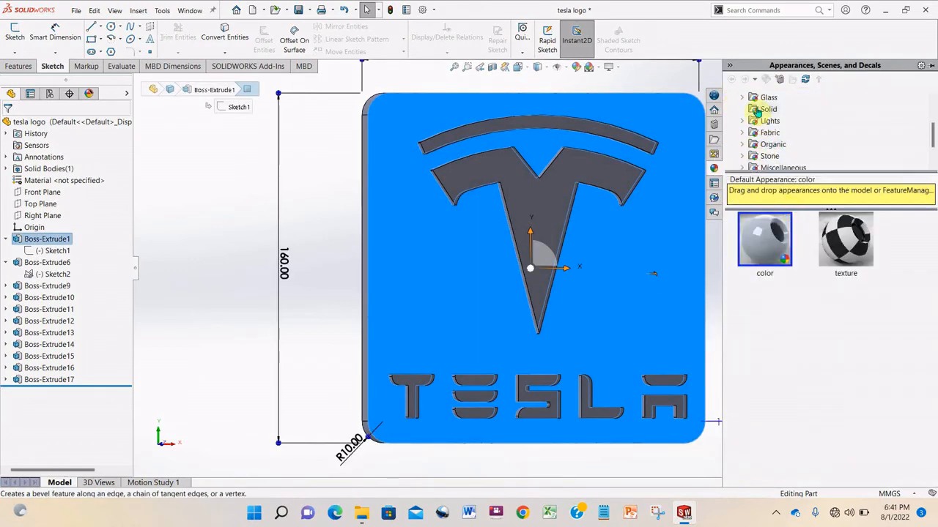
left_click(741, 132)
scroll(774, 146, "up", 3)
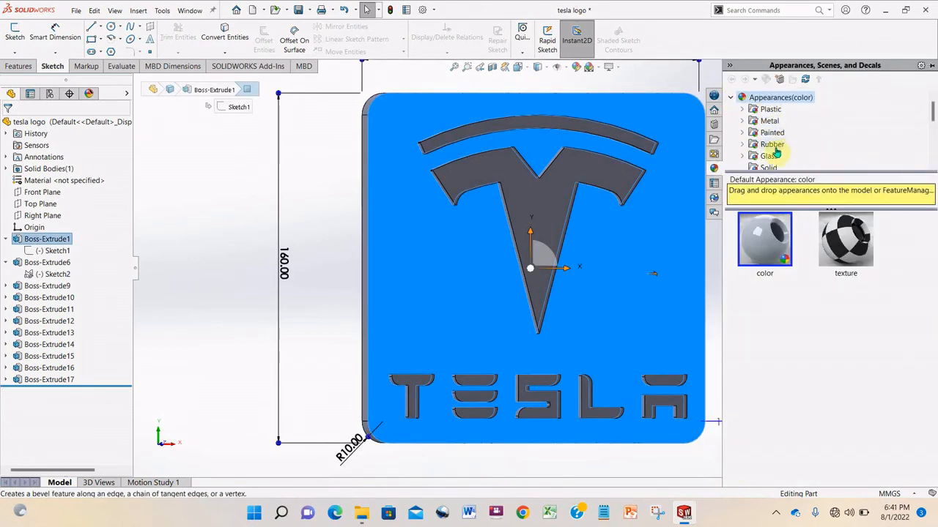
left_click(742, 132)
scroll(784, 356, "down", 3)
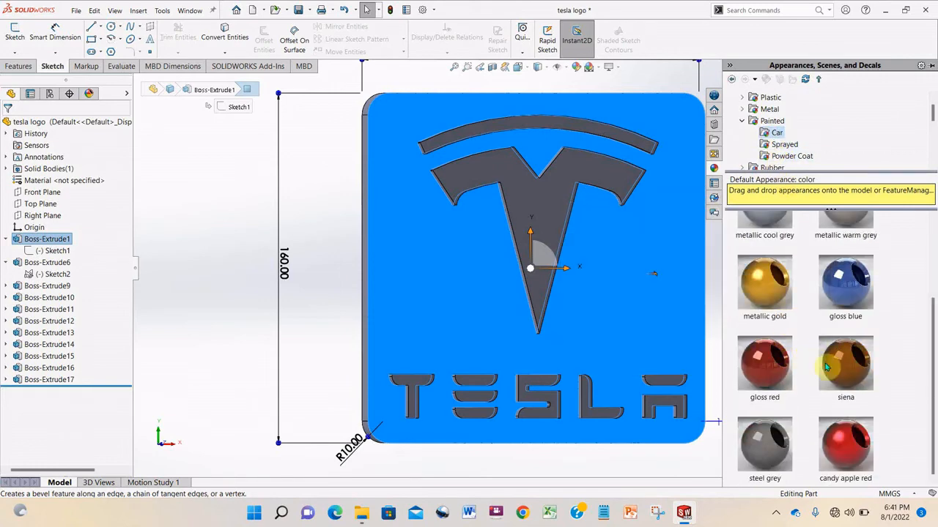
scroll(800, 388, "up", 3)
left_click(841, 253)
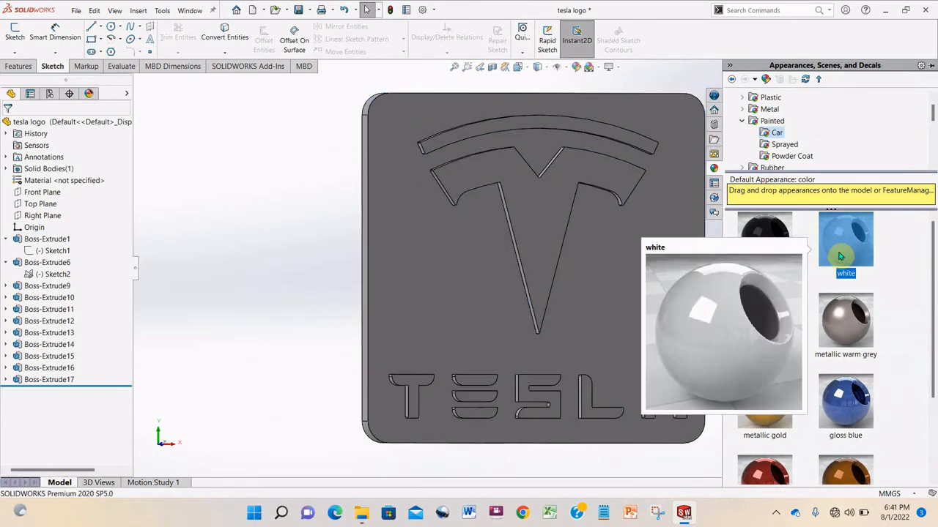
left_click_drag(841, 255, 665, 257)
left_click(690, 256)
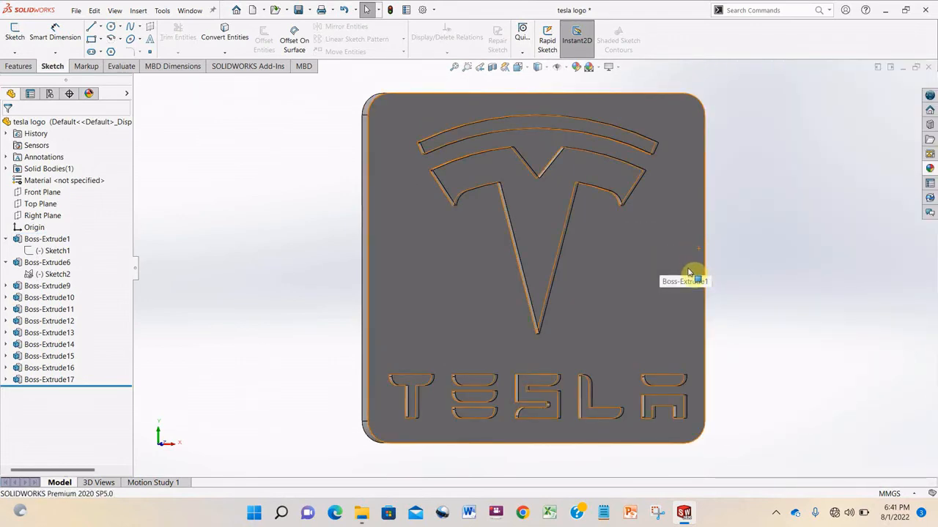
Reapply the white car paint to the plate's front face and check which appearances are assigned to it.
left_click(672, 405)
left_click(670, 305)
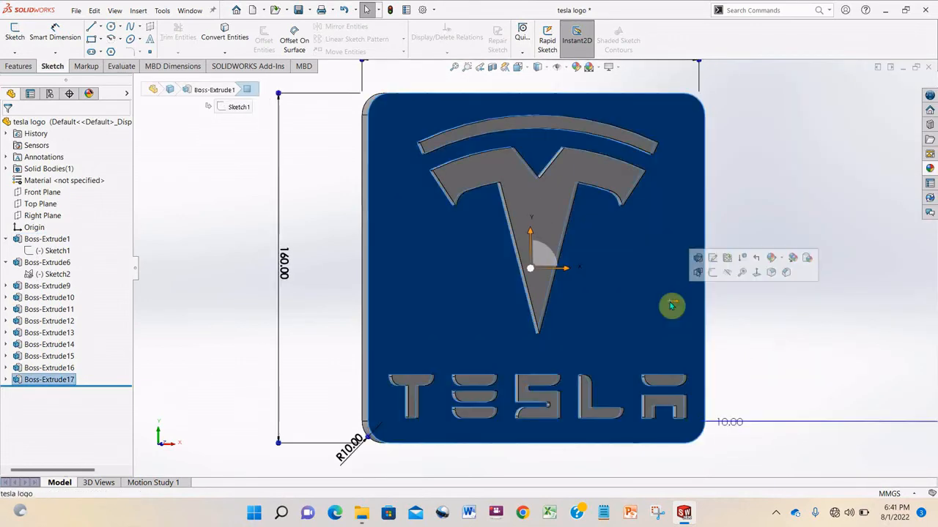
left_click(929, 168)
left_click_drag(841, 256, 636, 280)
left_click(636, 281)
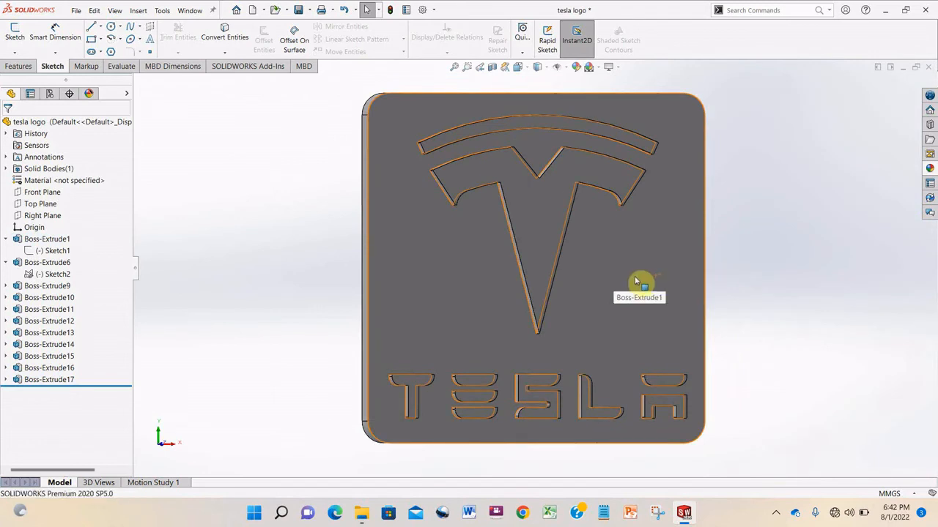
right_click(651, 264)
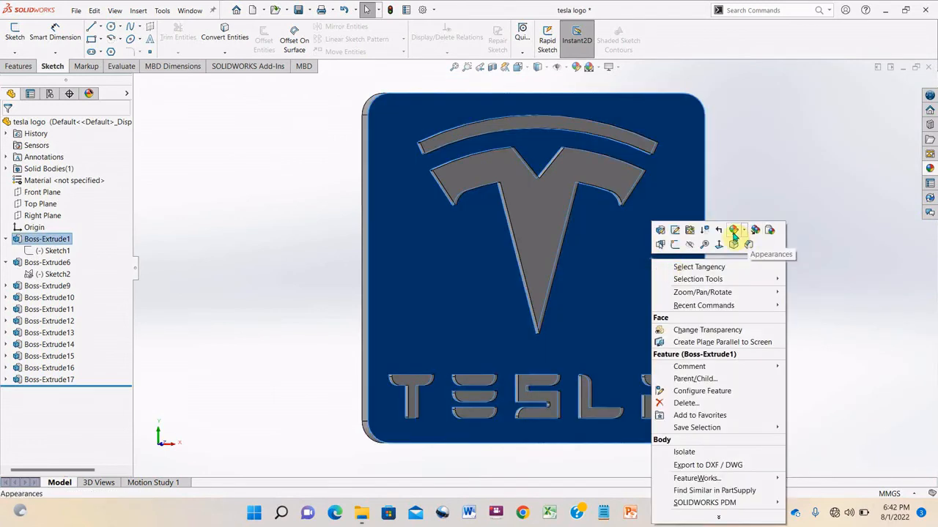
left_click(734, 230)
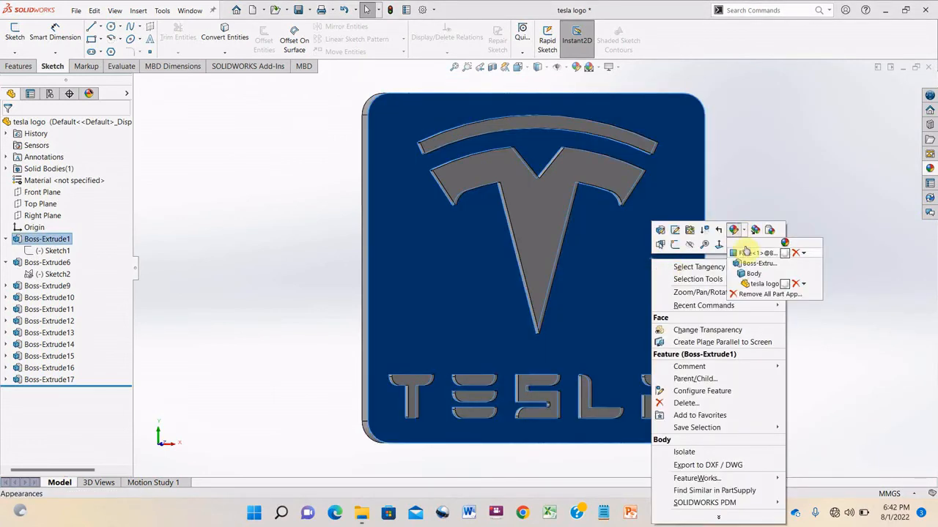
left_click(928, 168)
double_click(841, 240)
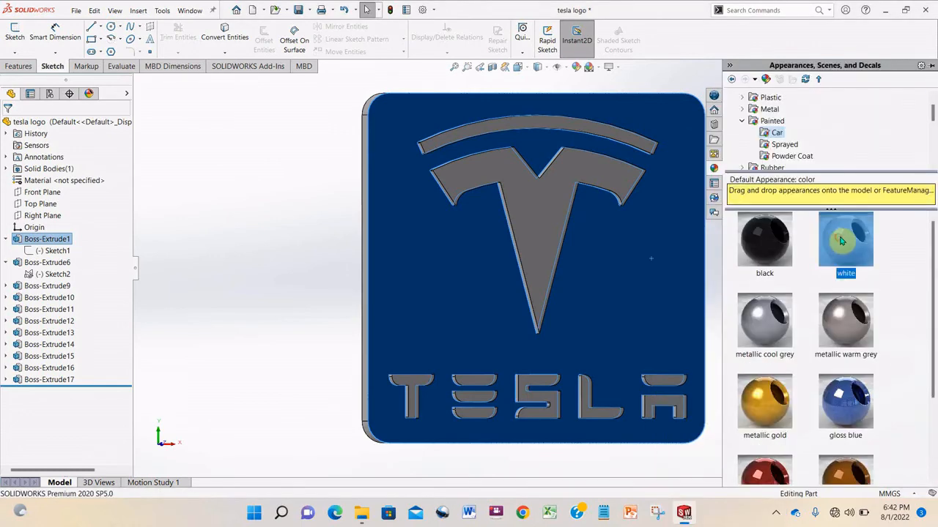
Apply red spray paint to the whole part and black spray paint to the plate's left side face.
left_click(783, 144)
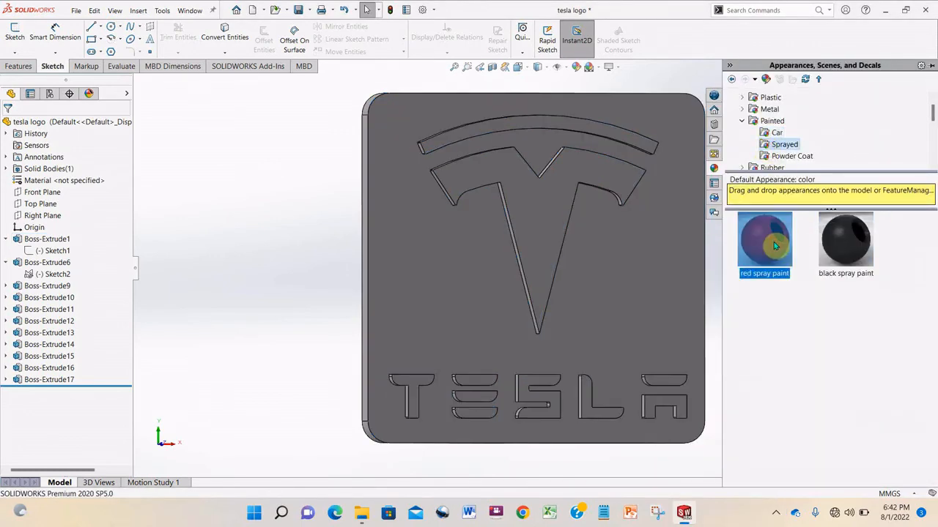
double_click(775, 244)
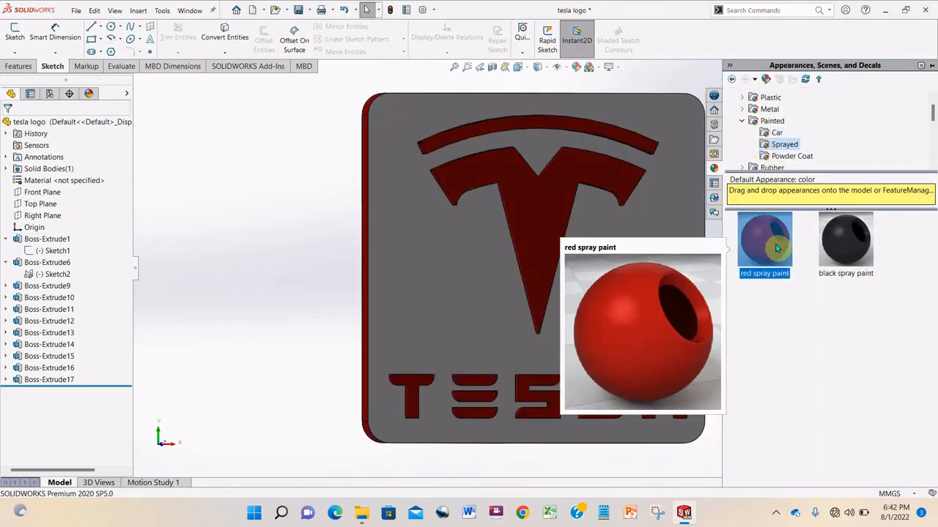
left_click(364, 342)
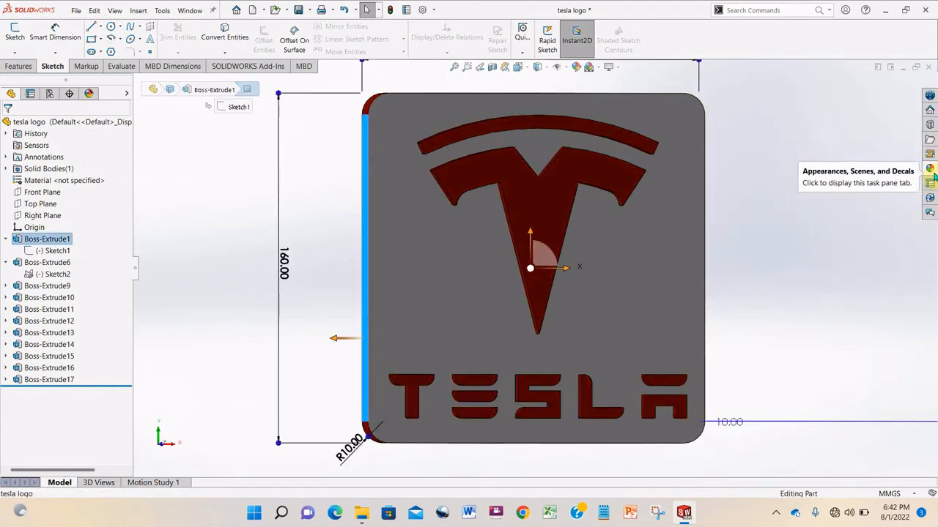
left_click(930, 170)
double_click(845, 240)
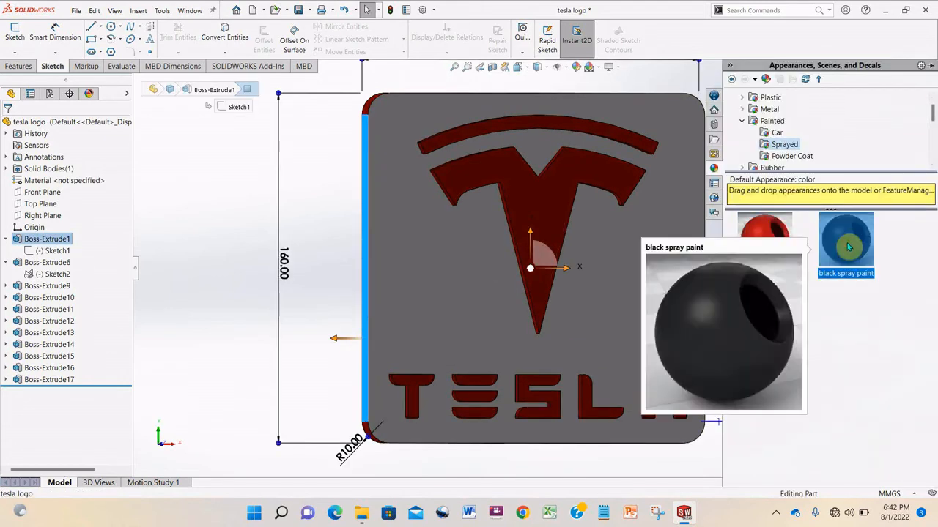
Try metallic cool grey car paint on the whole part, and replace it with gloss red.
left_click(776, 132)
double_click(775, 323)
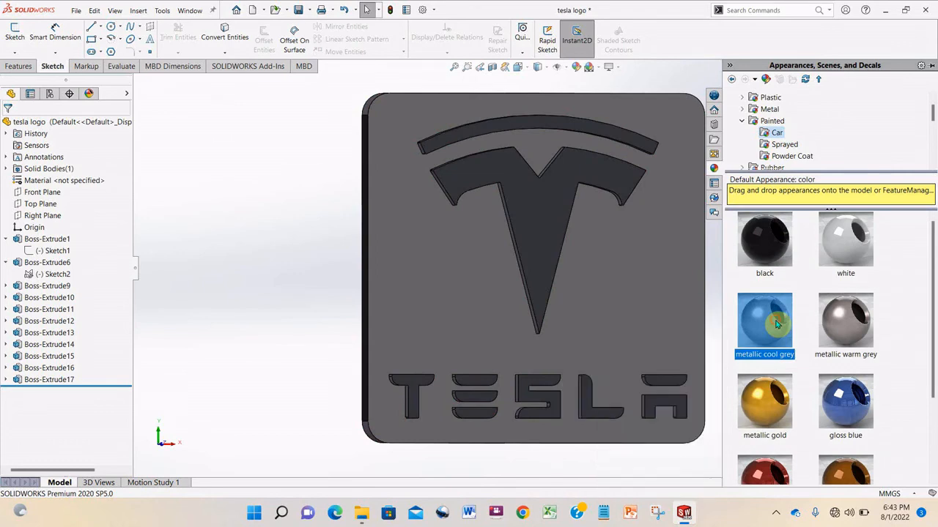
scroll(775, 326, "down", 2)
double_click(773, 372)
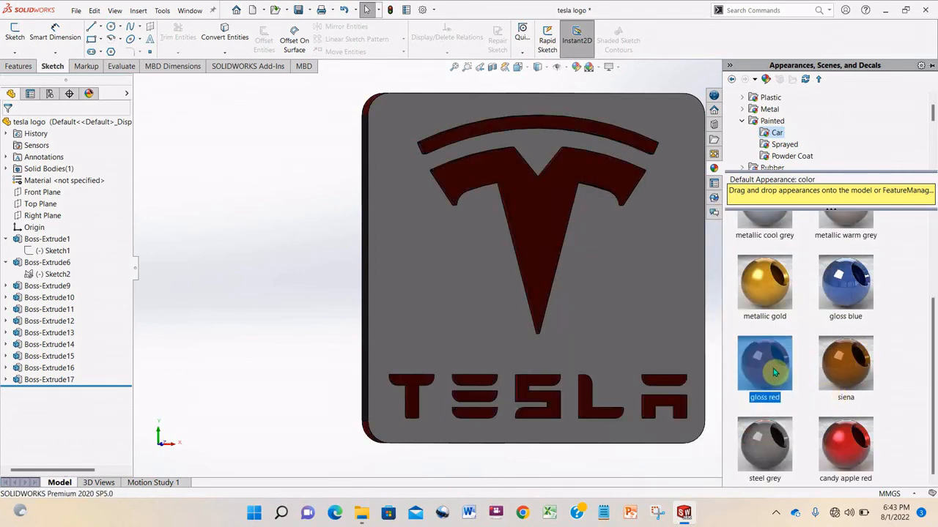
Assign white car paint to the plate's front face again, behind the red emblem and lettering.
scroll(649, 329, "down", 3)
left_click(647, 324)
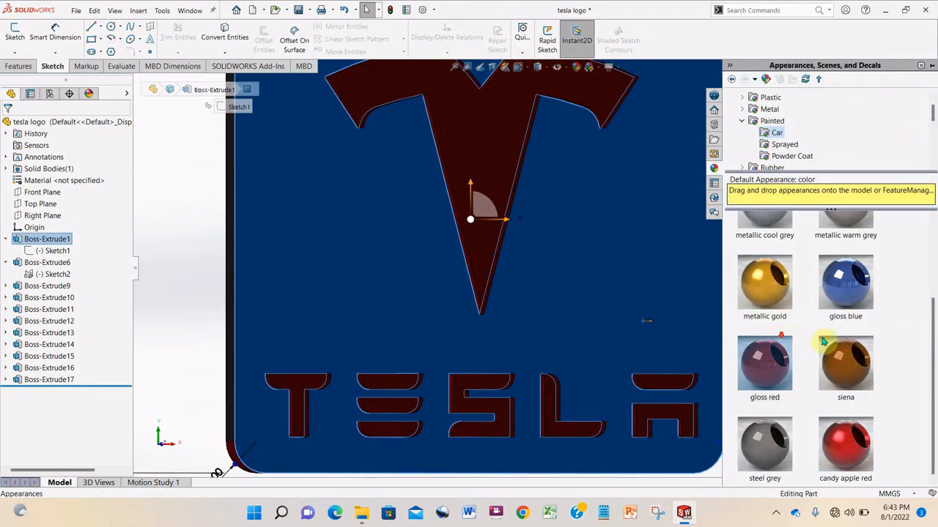
scroll(823, 341, "up", 2)
double_click(845, 235)
Apply the black car paint appearance to the plate's right side face.
scroll(535, 258, "up", 2)
middle_click_drag(681, 320, 627, 271)
left_click(628, 272)
left_click(929, 167)
double_click(764, 268)
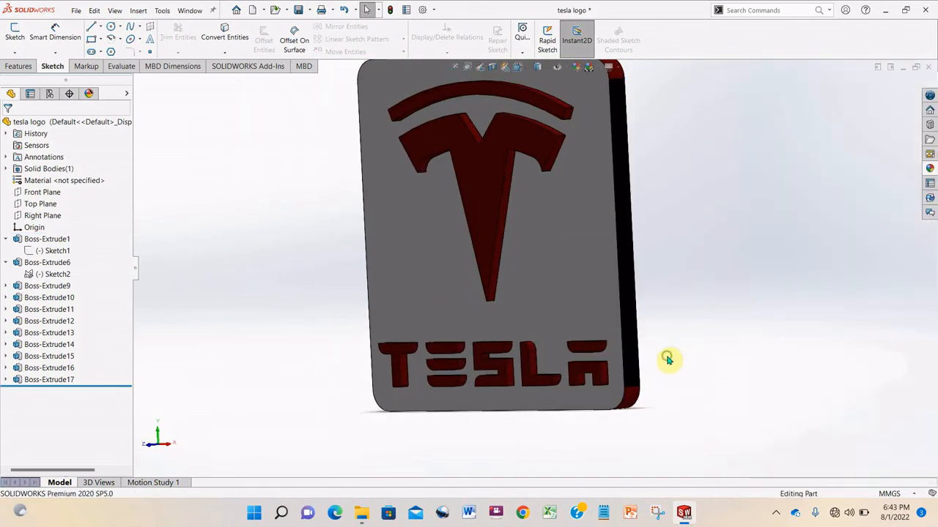
Orient the model normal to the Front Plane and load the PhotoView 360 add-in.
middle_click_drag(667, 358, 693, 375)
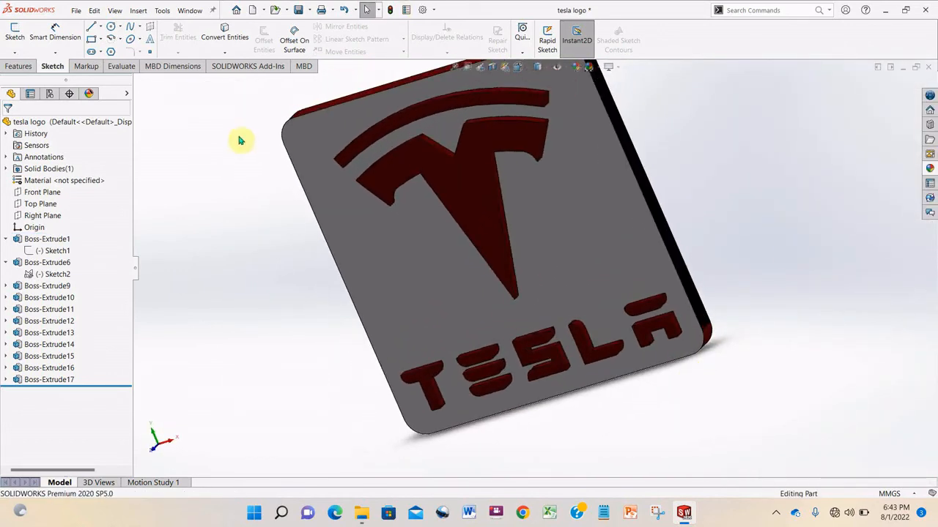
left_click(60, 195)
left_click(116, 177)
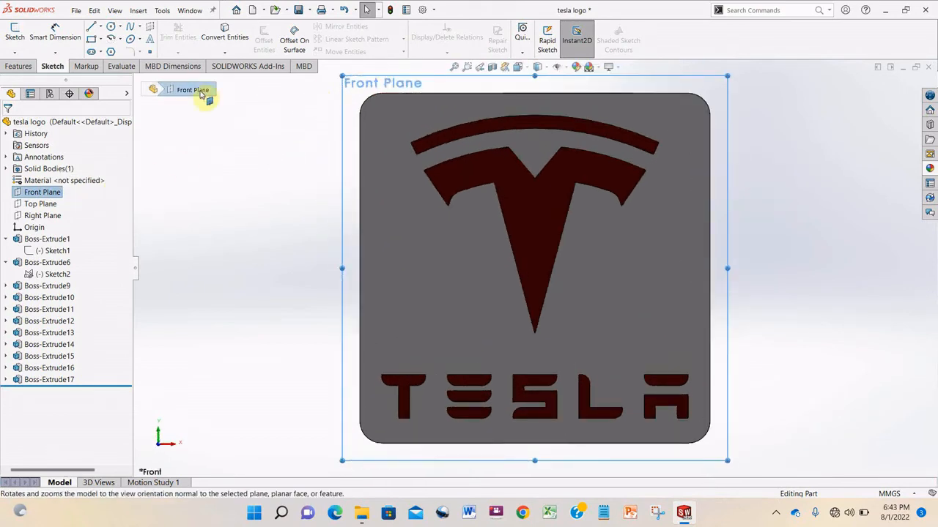
left_click(247, 66)
left_click(64, 40)
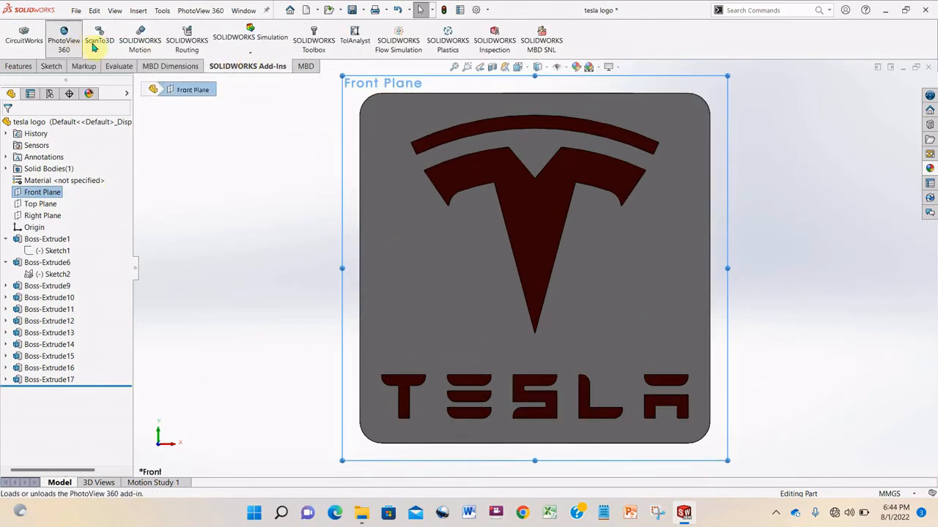
Preview the rendering in a separate preview window without a camera or perspective, and minimize that window.
left_click(231, 66)
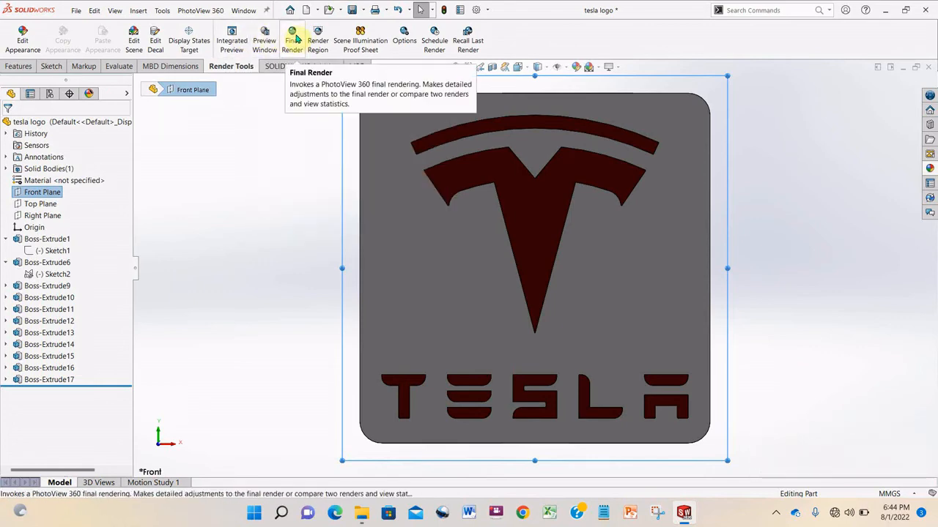
left_click(266, 38)
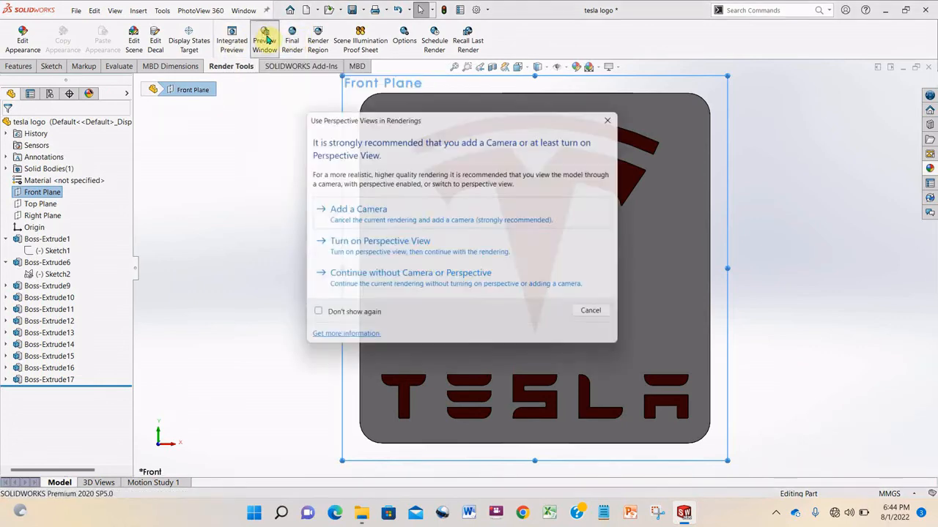
left_click(414, 287)
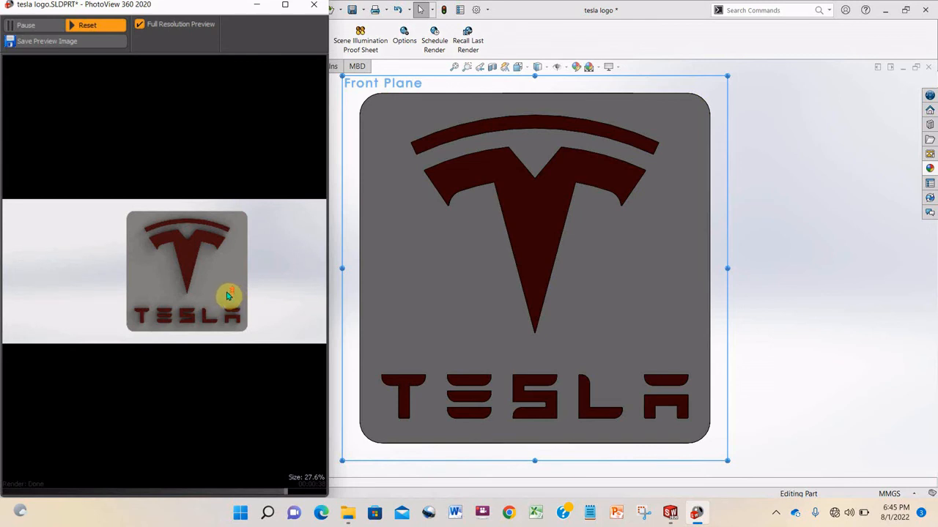
left_click(265, 5)
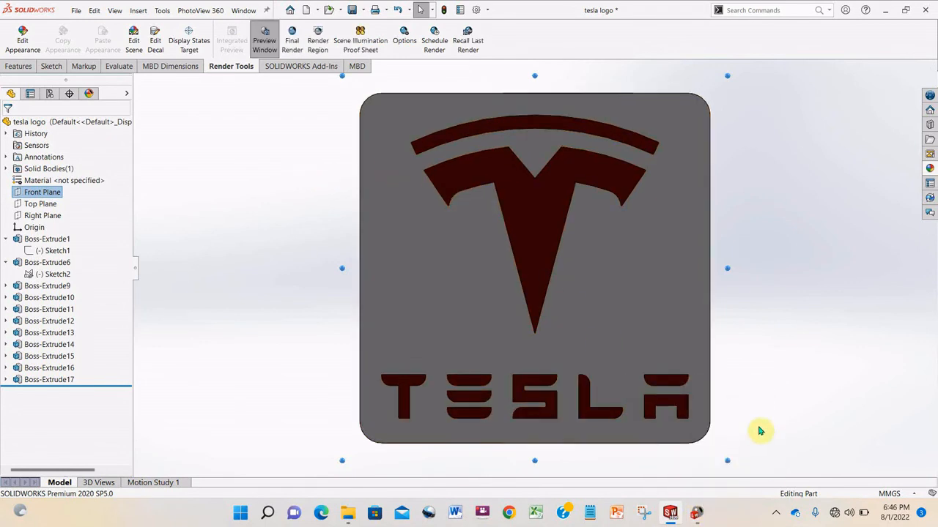
Run a final render of the logo plate and enlarge the rendered image for inspection.
left_click(291, 41)
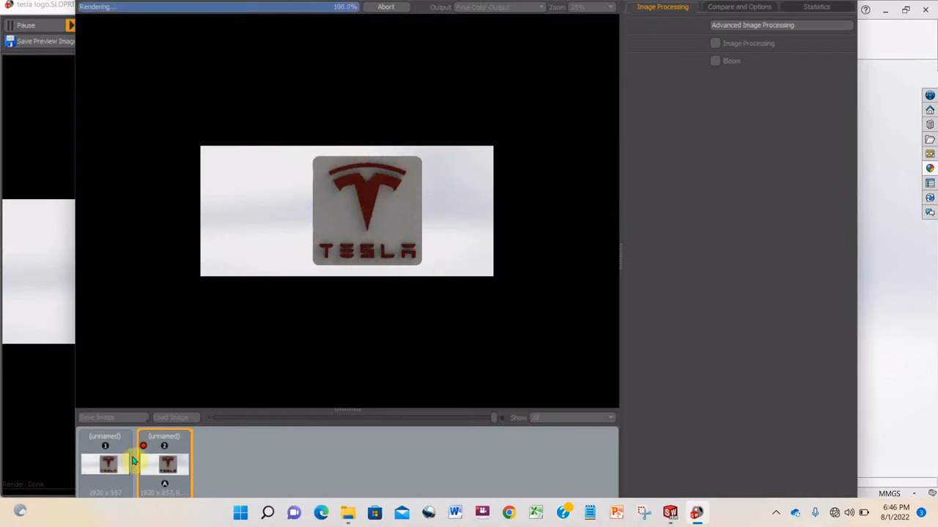
scroll(371, 220, "up", 5)
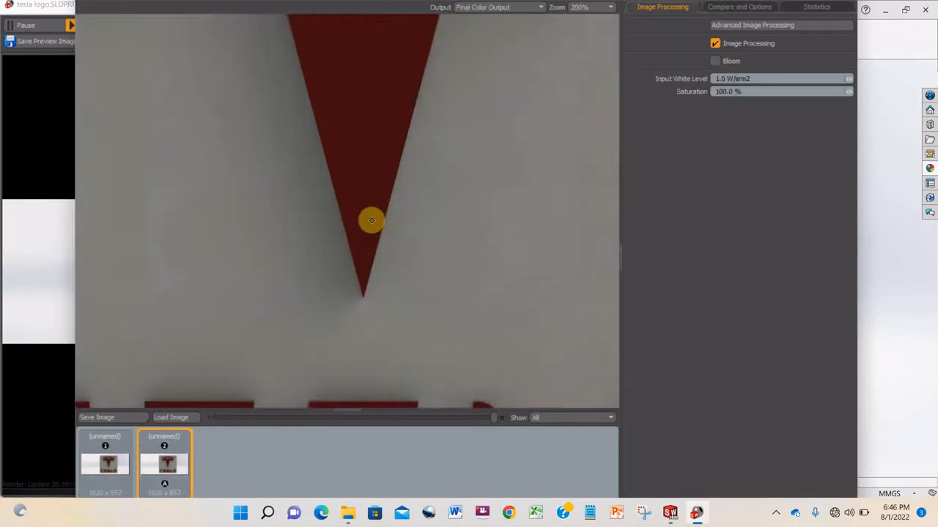
Zoom the rendered image out to 50% to view the whole plate, and close the final render and preview windows.
scroll(371, 220, "down", 4)
scroll(345, 136, "up", 1)
scroll(345, 136, "down", 1)
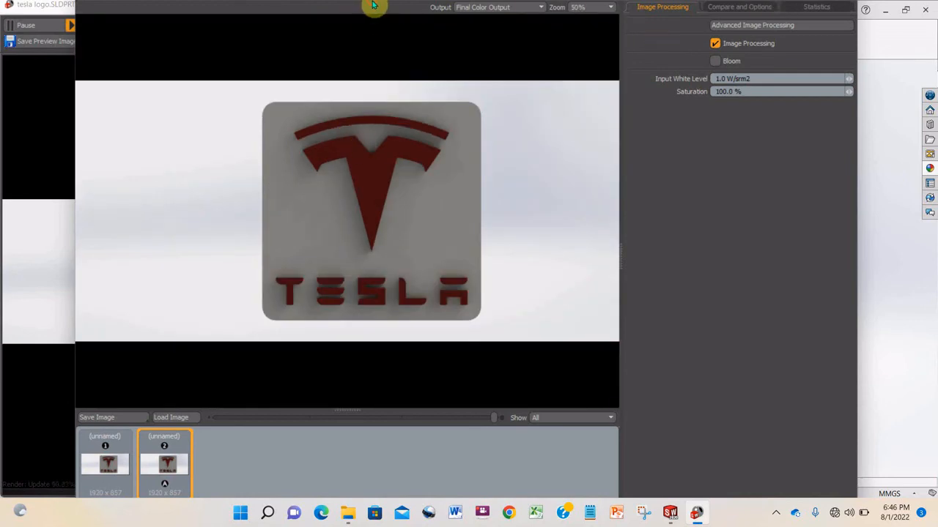
left_click_drag(381, 38, 414, 109)
left_click(314, 5)
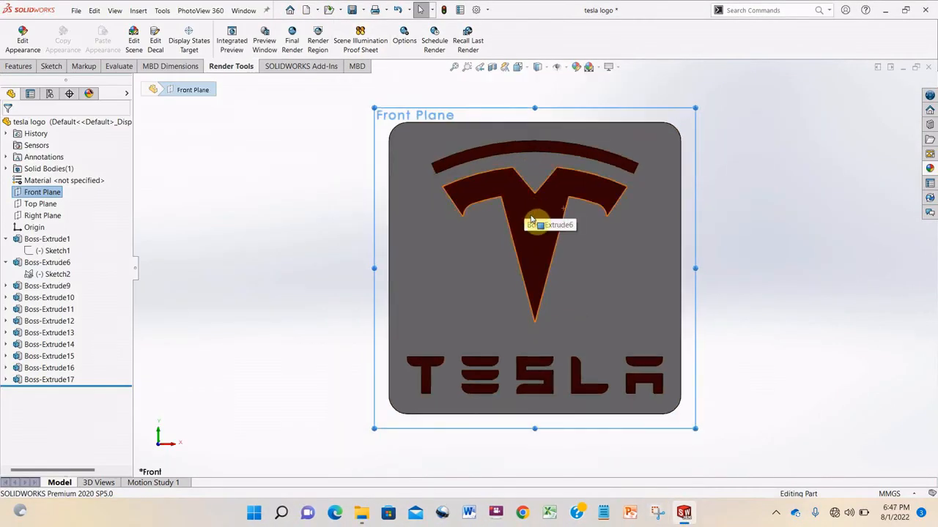
Tilt the plate slightly, dismiss the reopened PhotoView 360 preview window and turn on the integrated render preview.
middle_click_drag(531, 220, 471, 241)
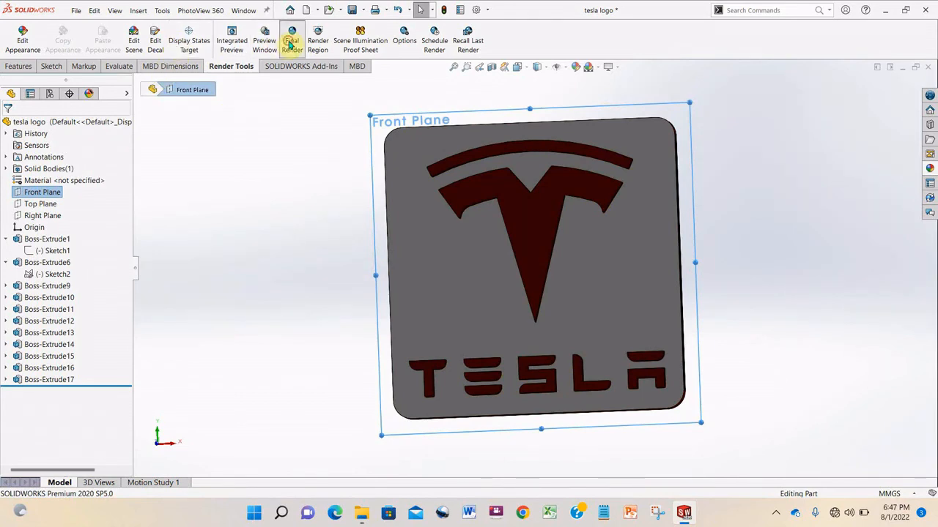
left_click(290, 44)
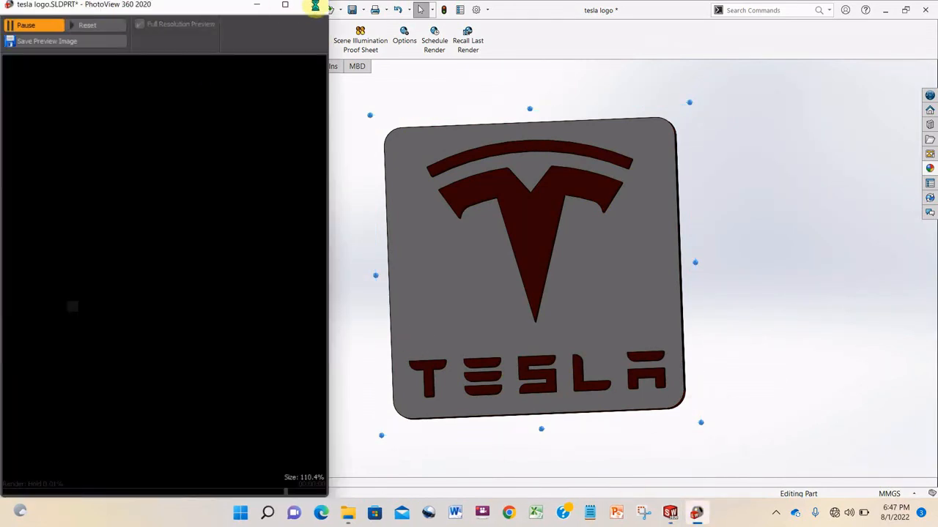
left_click(314, 10)
left_click(237, 49)
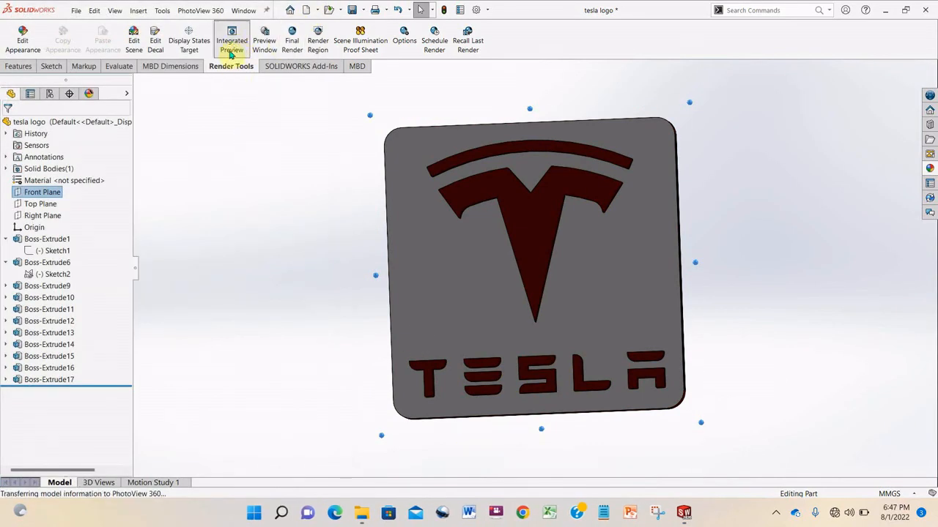
left_click(232, 47)
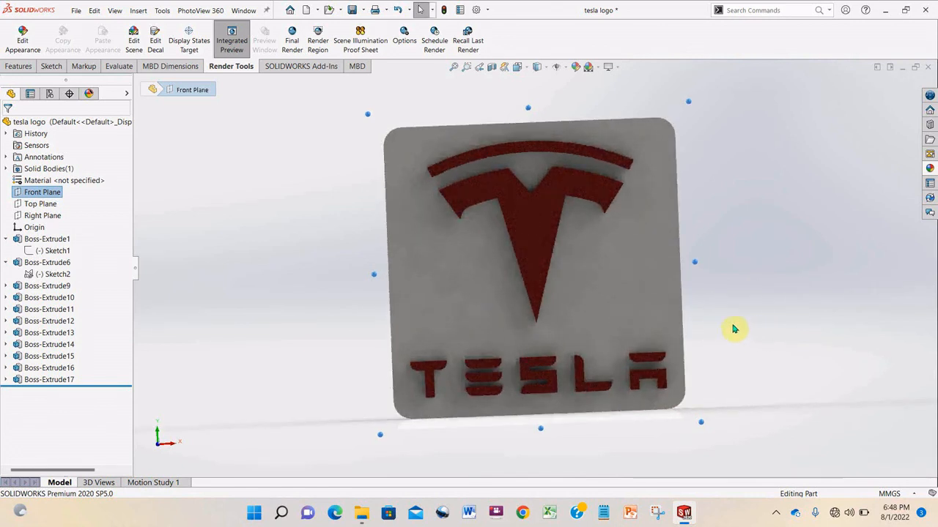
Rotate the plate to inspect its side face in the integrated preview, return it to a nearly frontal view and start a final render.
key("Right")
key("Right")
key("Right")
key("Right")
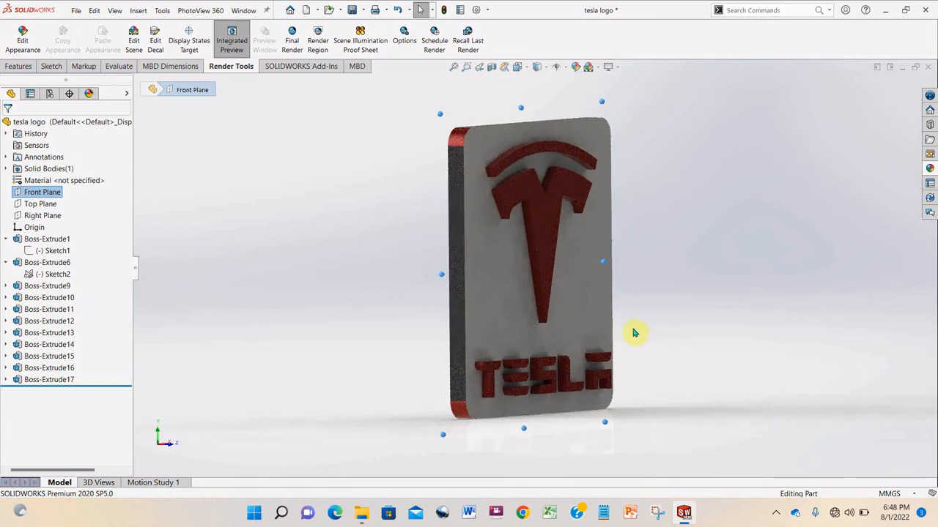
key("Left")
key("Left")
key("Left")
left_click(292, 41)
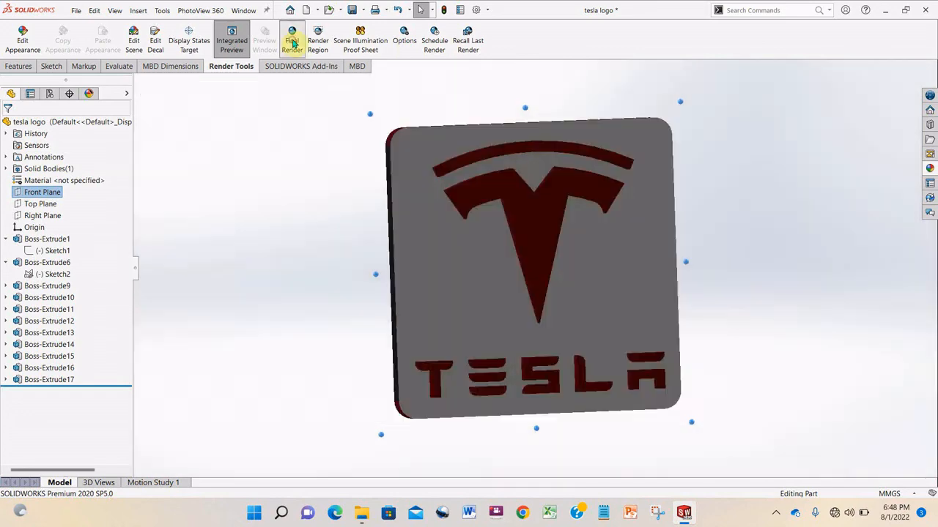